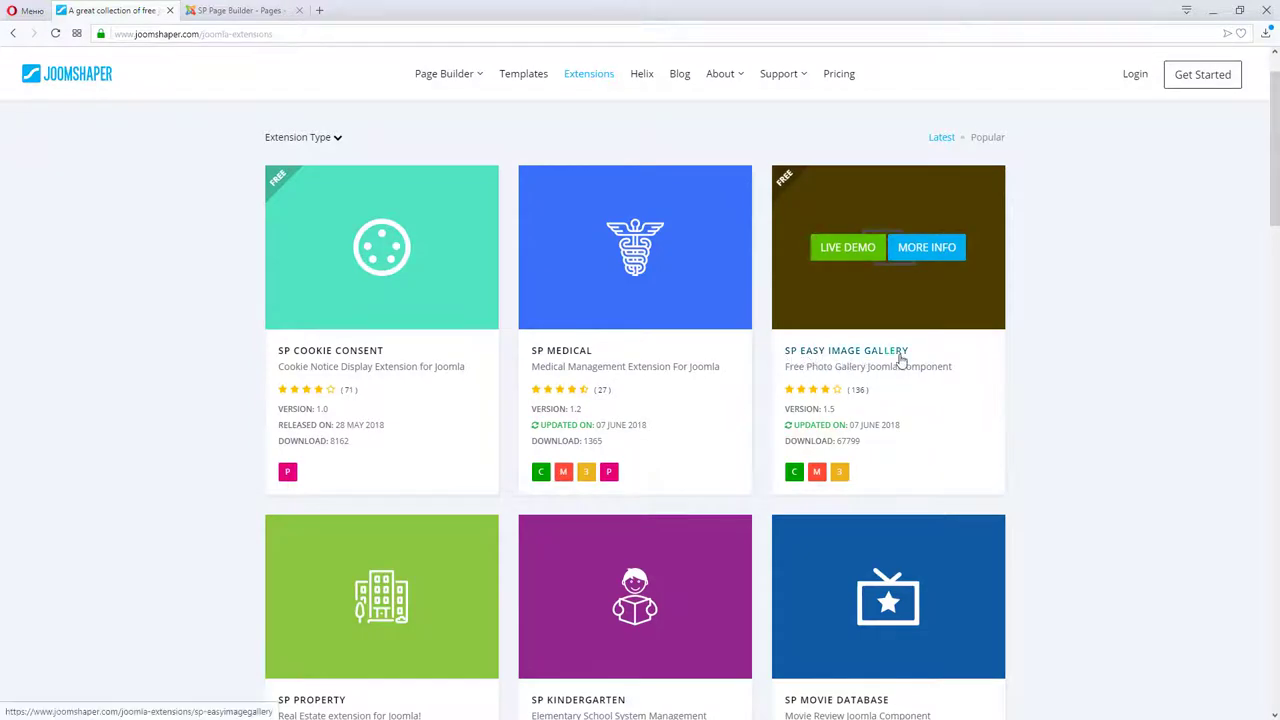
Step: Open the SP Easy Image Gallery extension's information page and go to its download page
scroll(943, 360, up, 2)
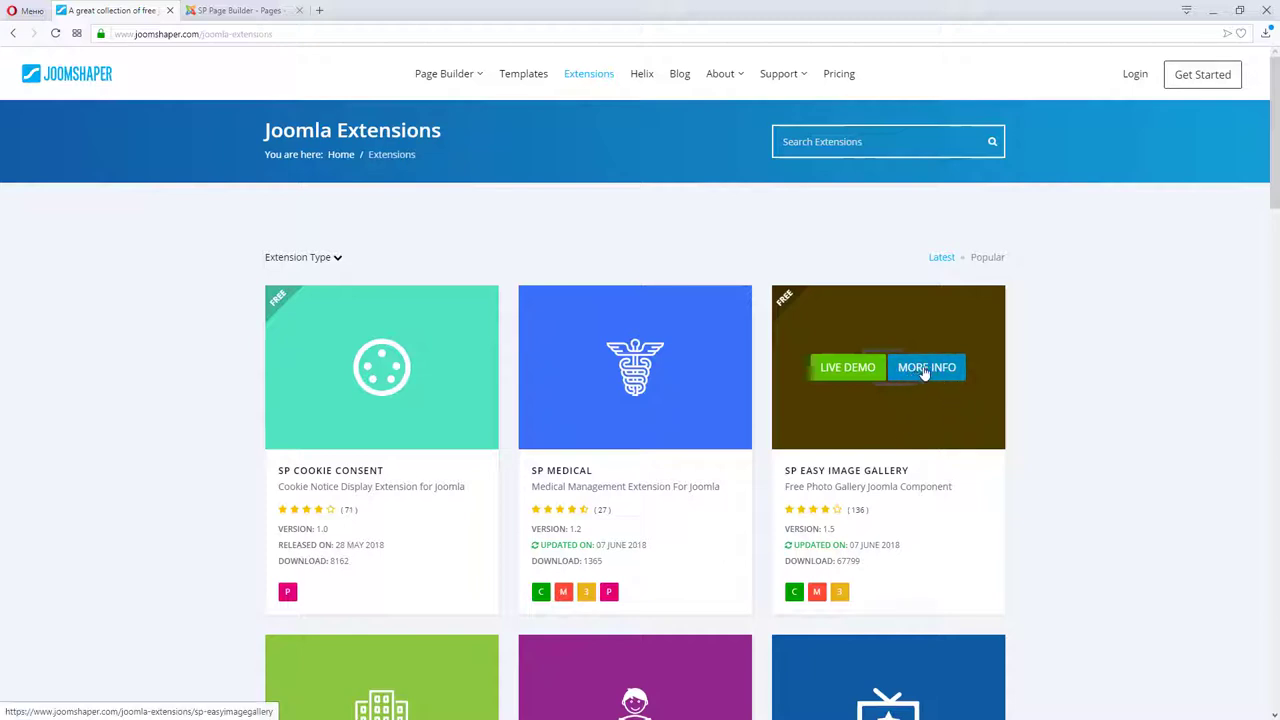
click(926, 372)
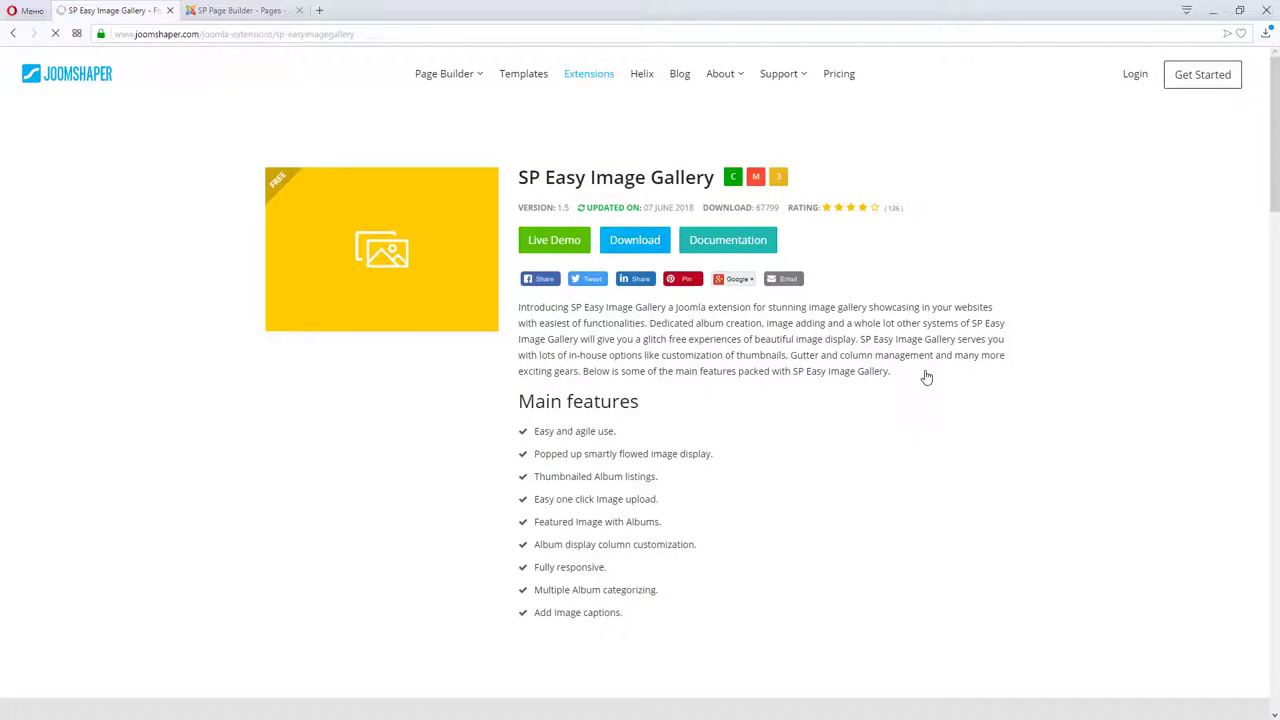
click(643, 241)
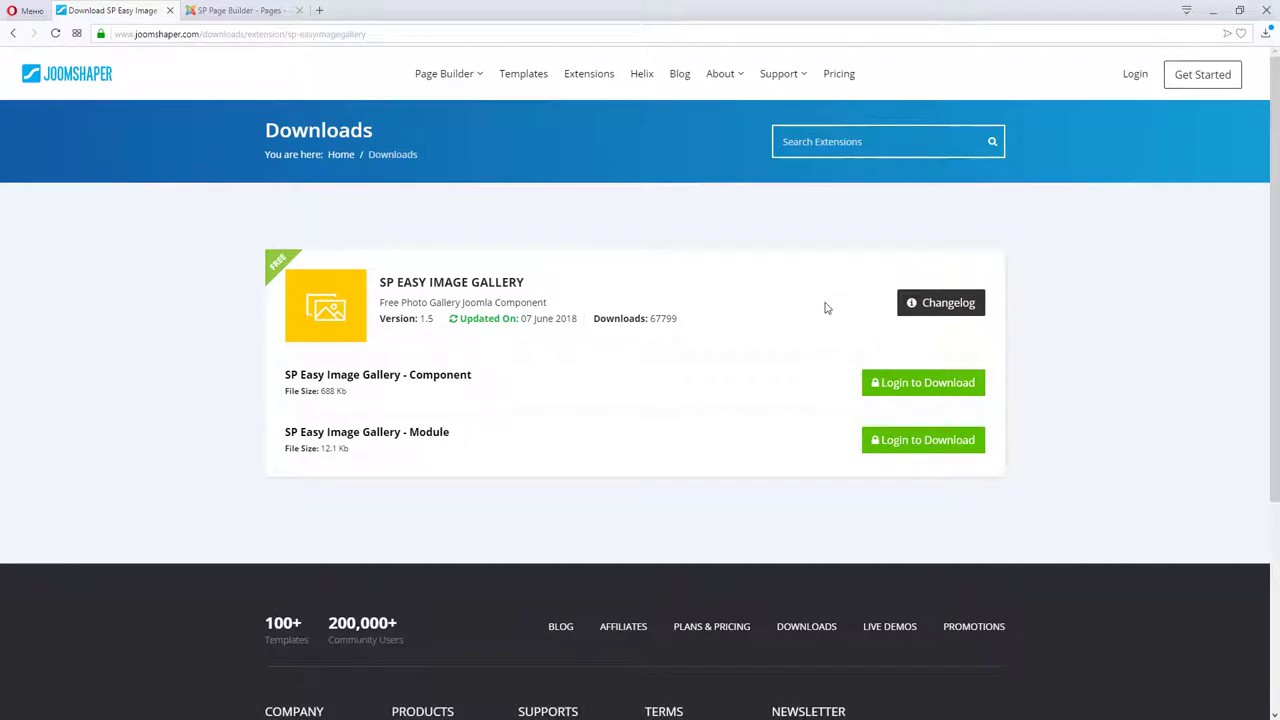
Step: Open the site's login page and go to the registration form for a new account
click(1136, 76)
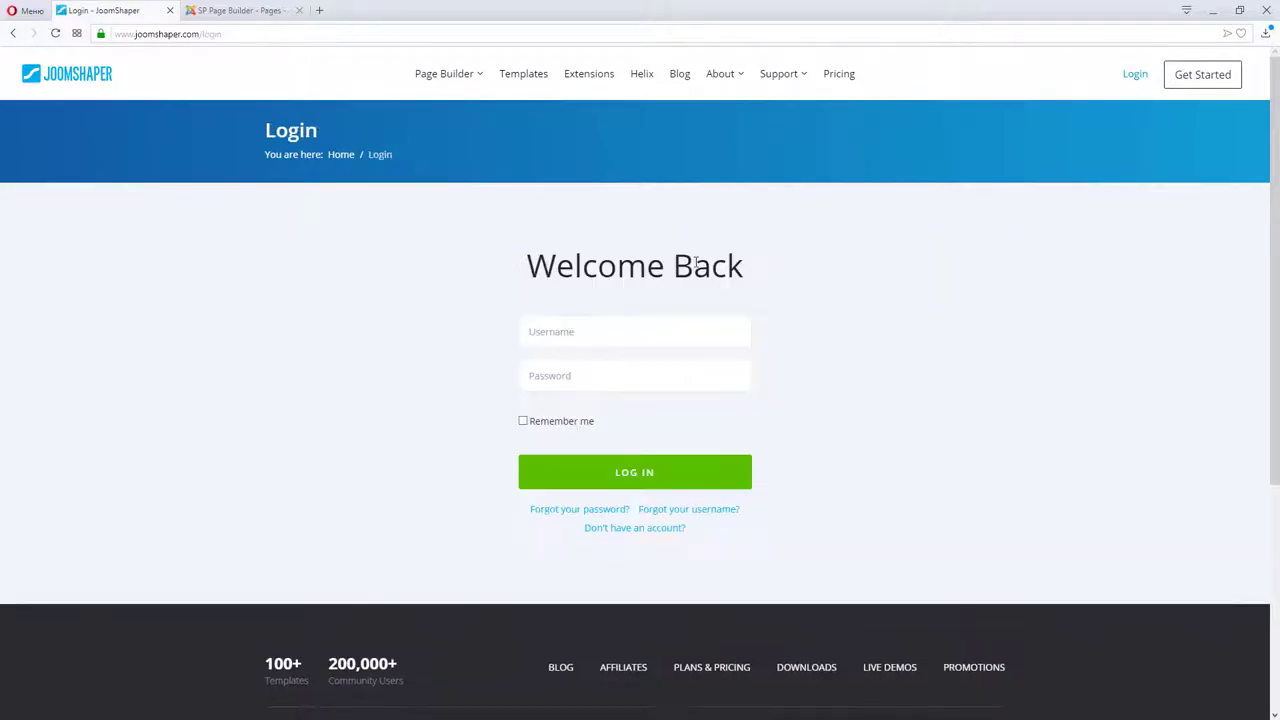
click(532, 332)
click(645, 529)
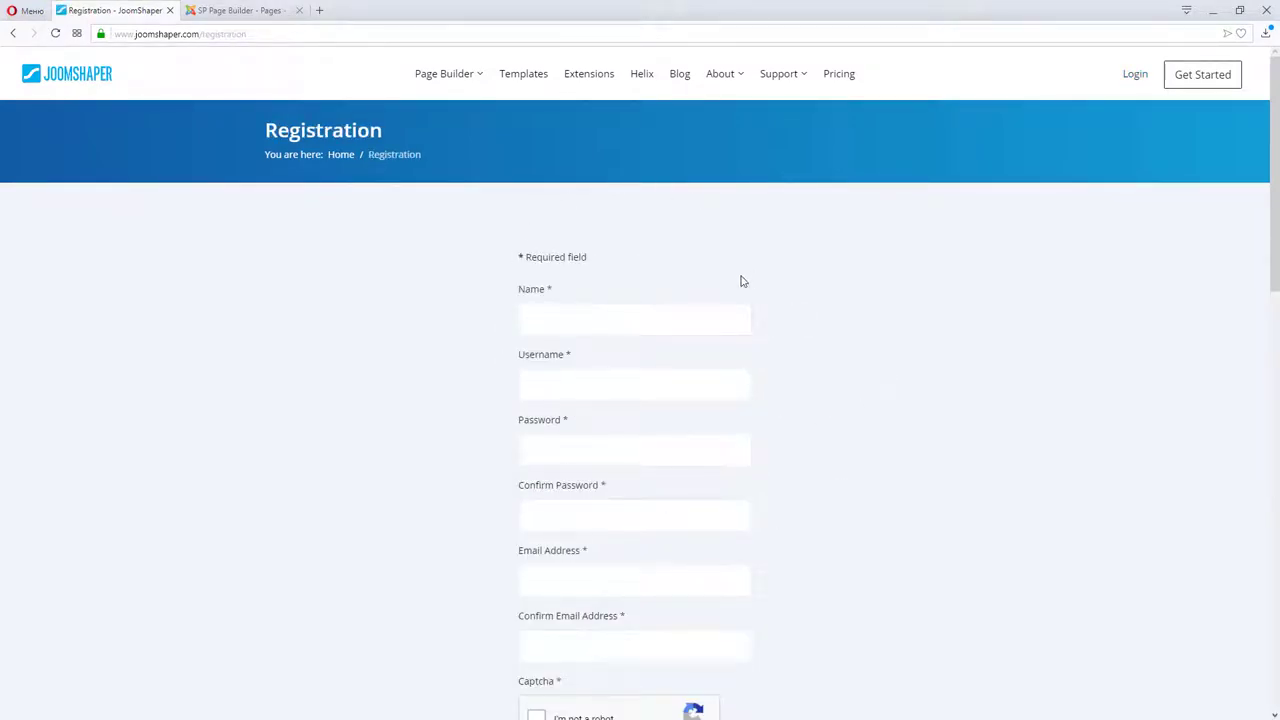
Step: Fill in the registration form's name, username, password, password confirmation and email address
click(622, 315)
text(Выш)
key(Tab)
click(535, 391)
key(BackSpace)
text(goncharov)
click(606, 390)
click(579, 446)
click(605, 525)
text(•••••••••)
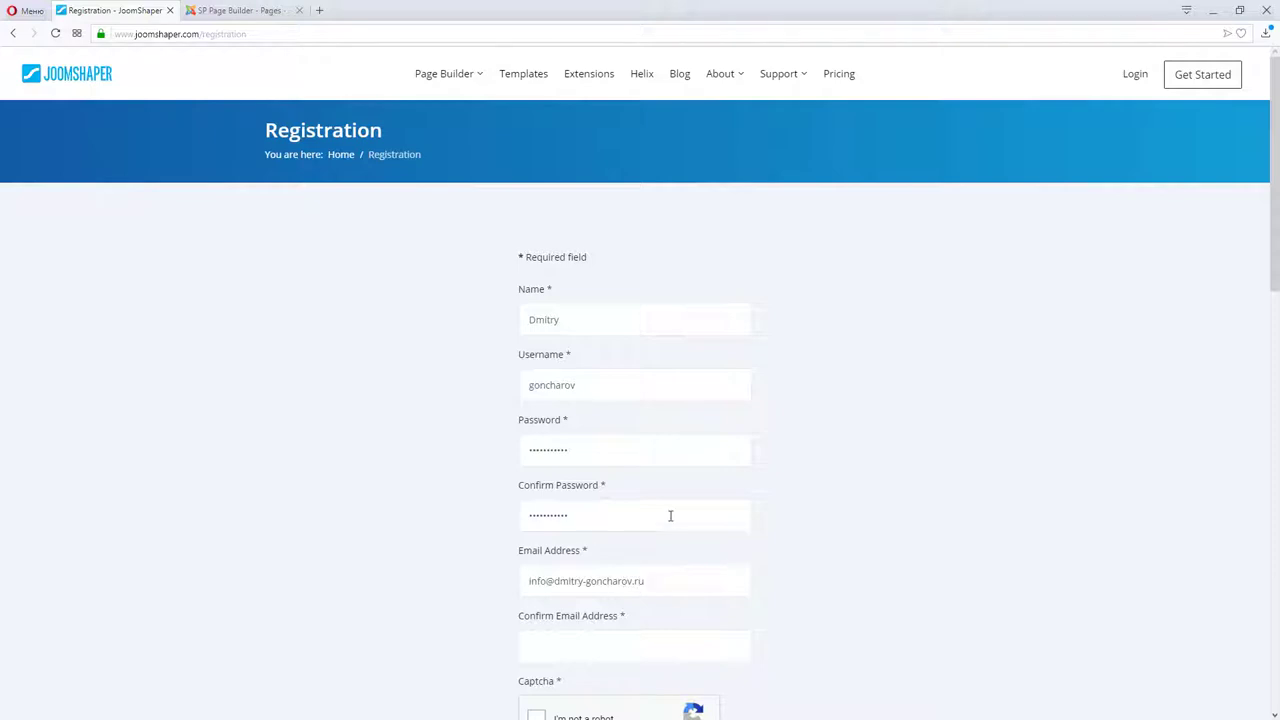
Step: Copy the entered email address into the Confirm Email Address field
scroll(688, 599, down, 2)
drag(670, 398, 518, 398)
key(ctrl+c)
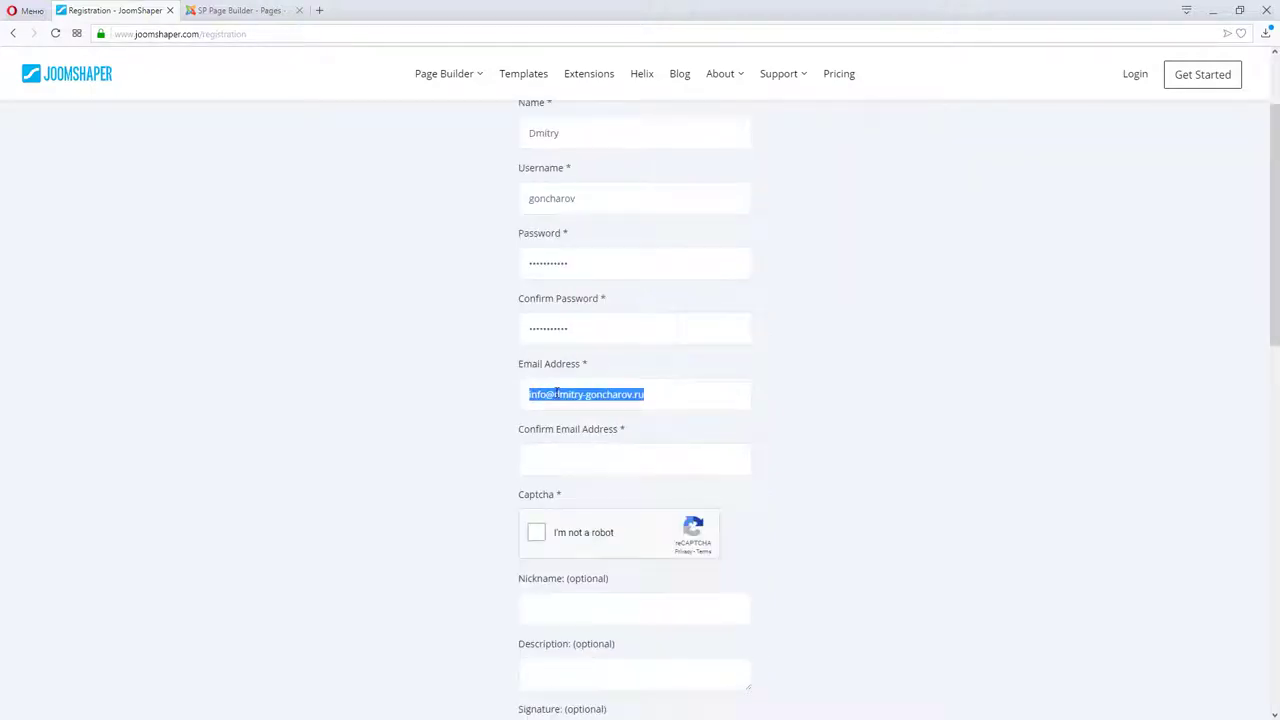
click(572, 461)
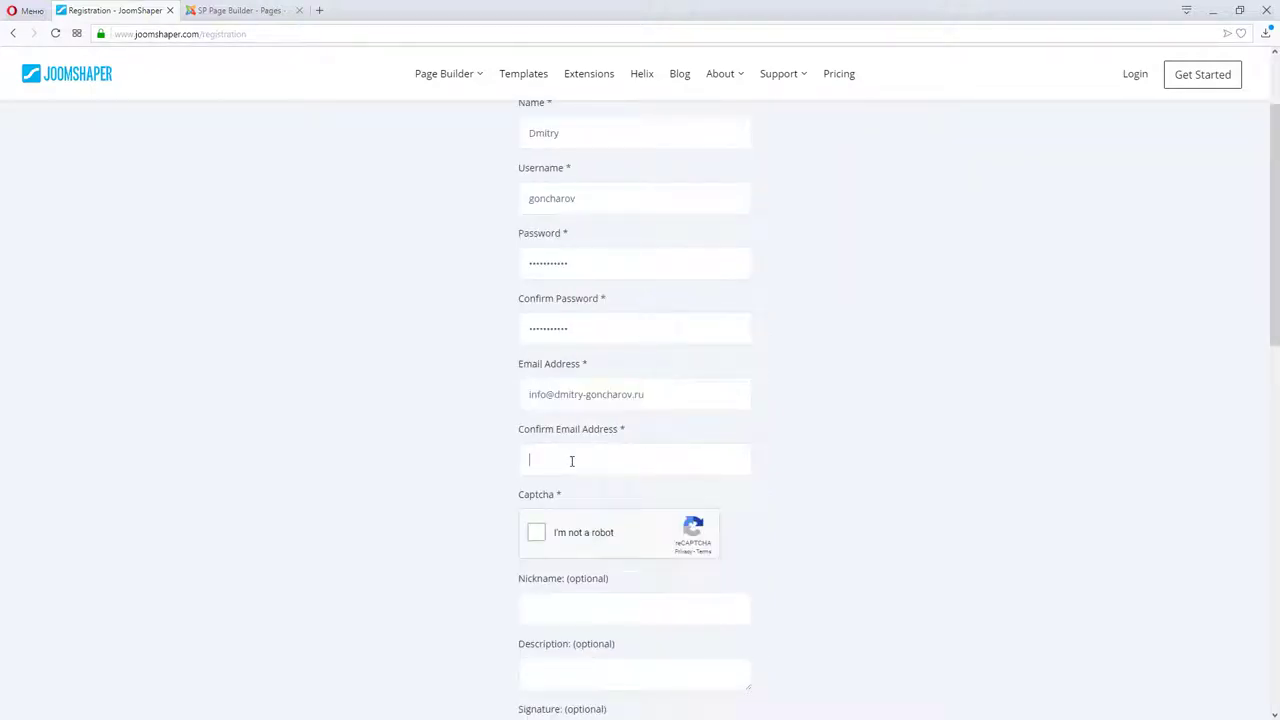
key(ctrl+v)
Step: Complete the registration captcha by selecting all images with cars and verifying the selection
scroll(640, 512, down, 1)
click(539, 467)
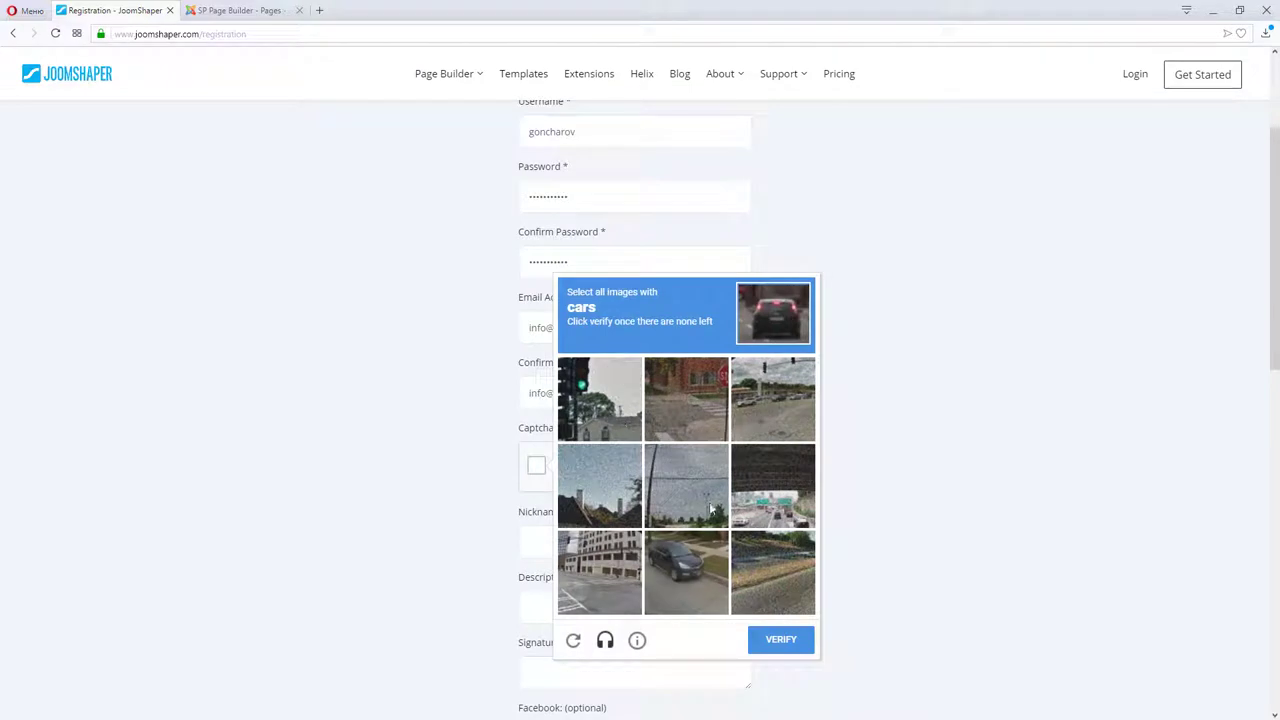
click(690, 568)
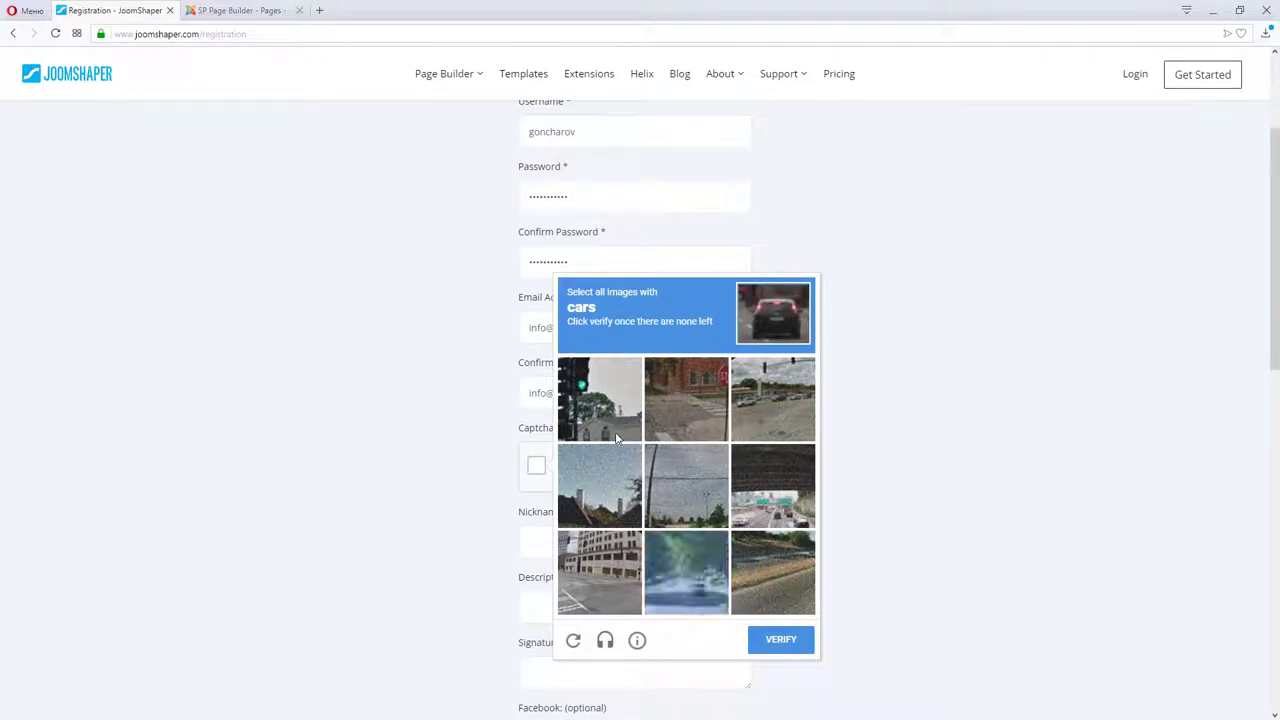
click(686, 578)
click(766, 402)
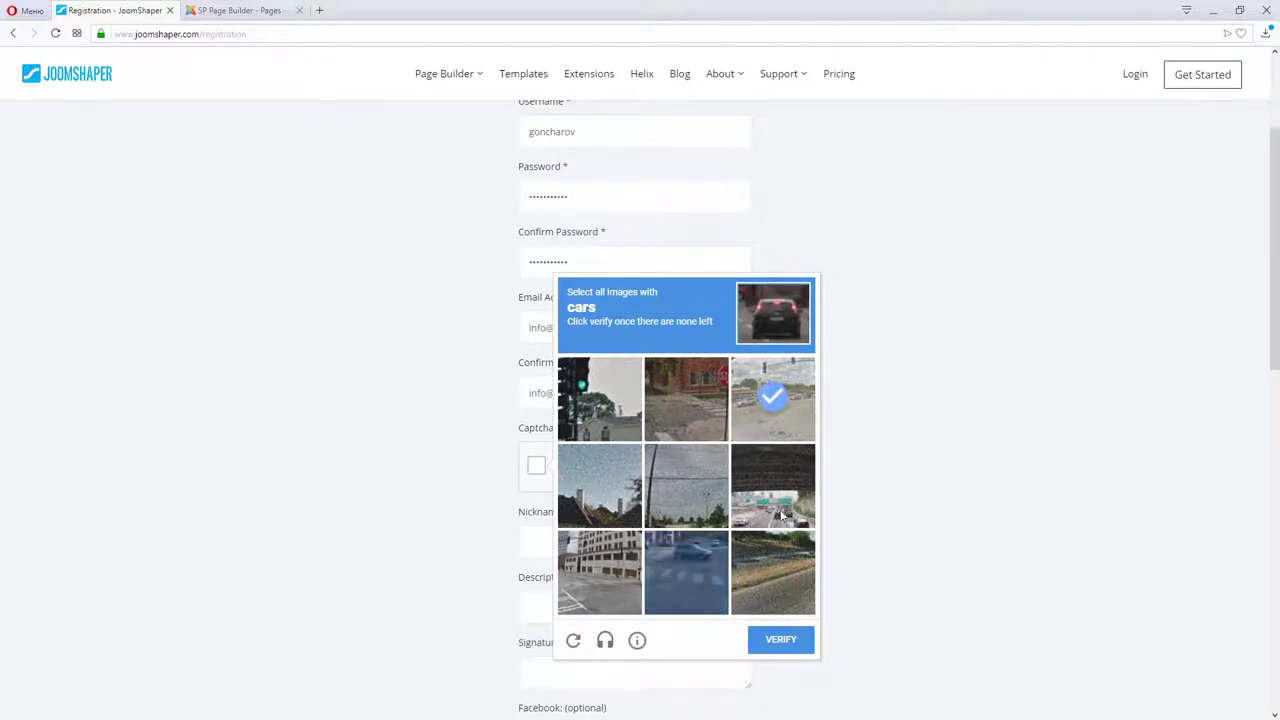
click(777, 512)
click(697, 590)
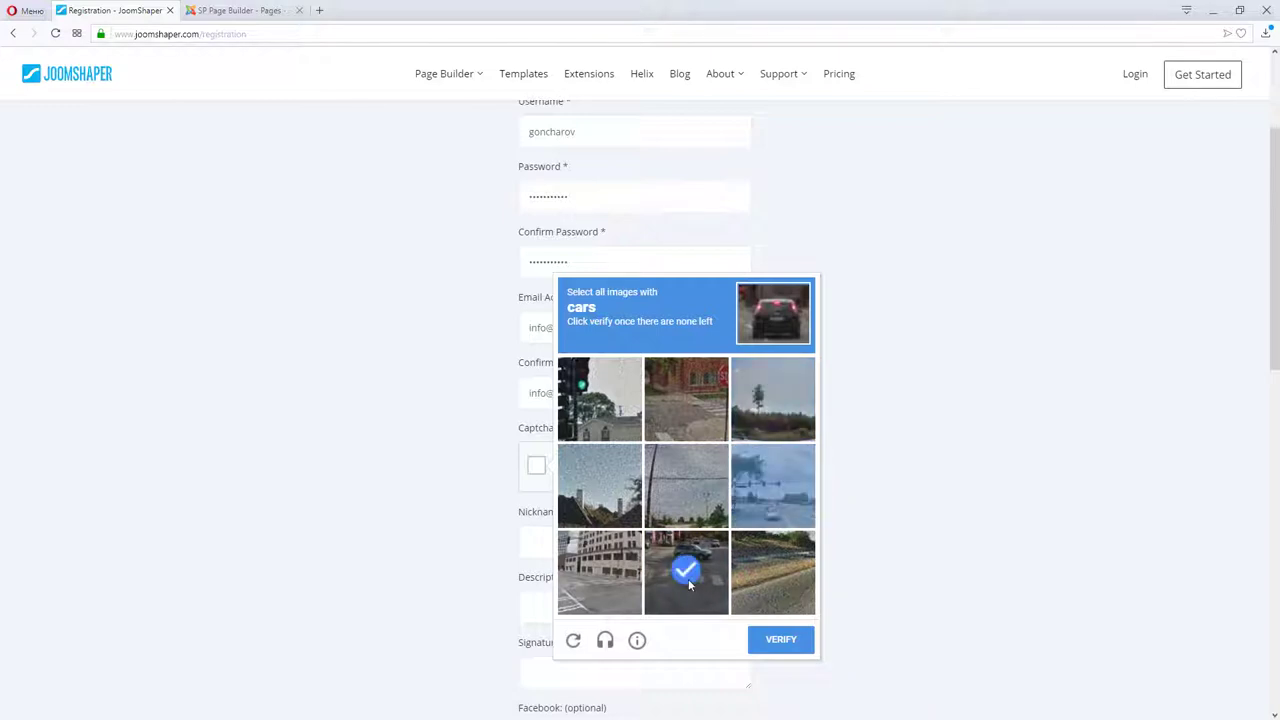
click(688, 575)
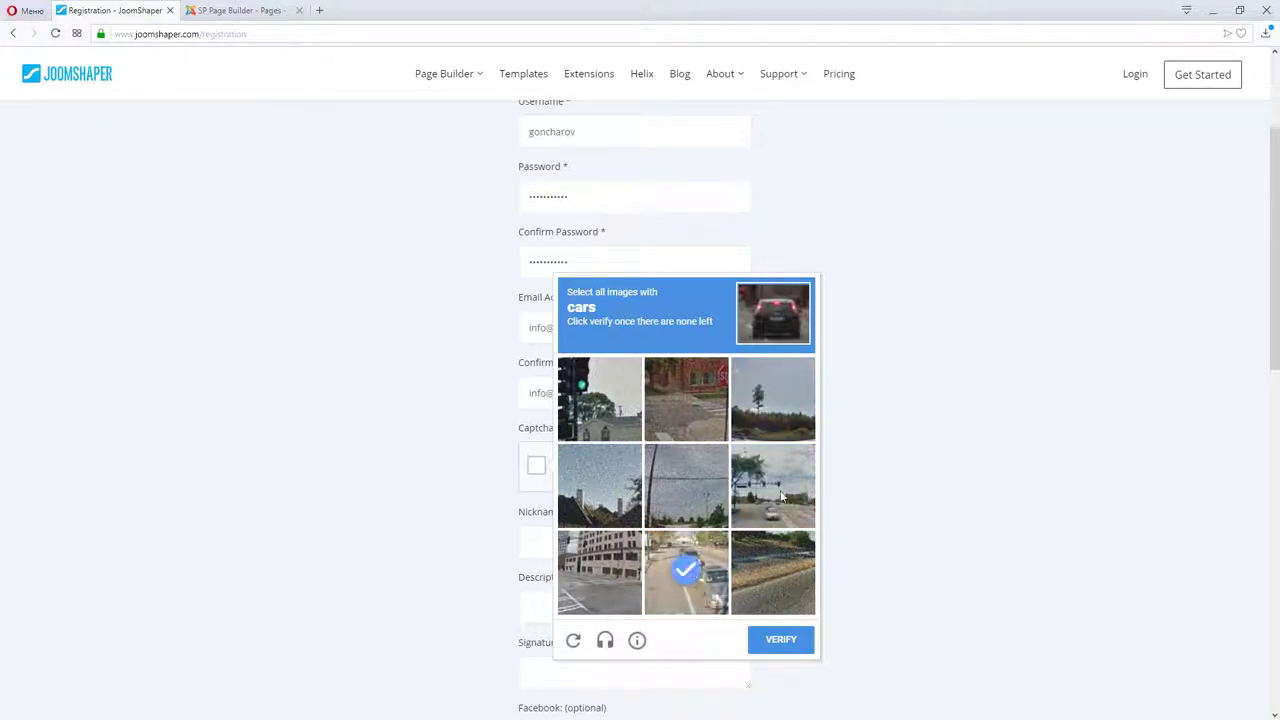
click(773, 490)
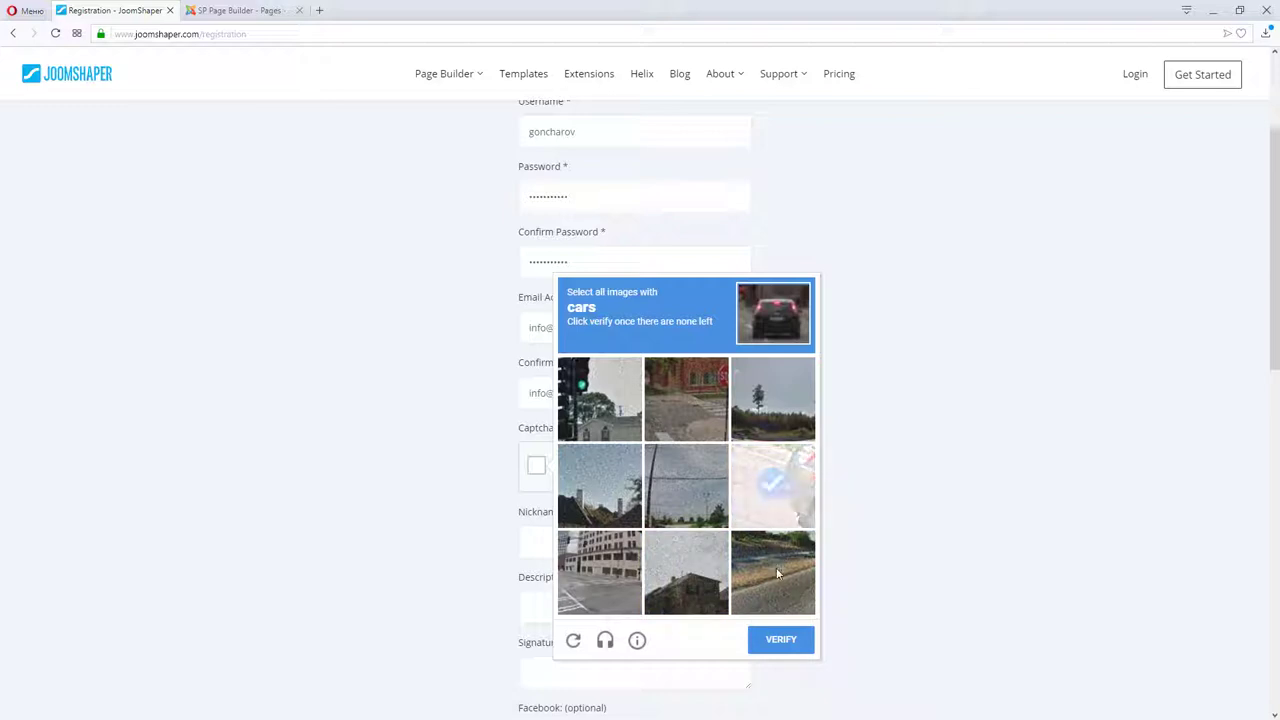
click(782, 641)
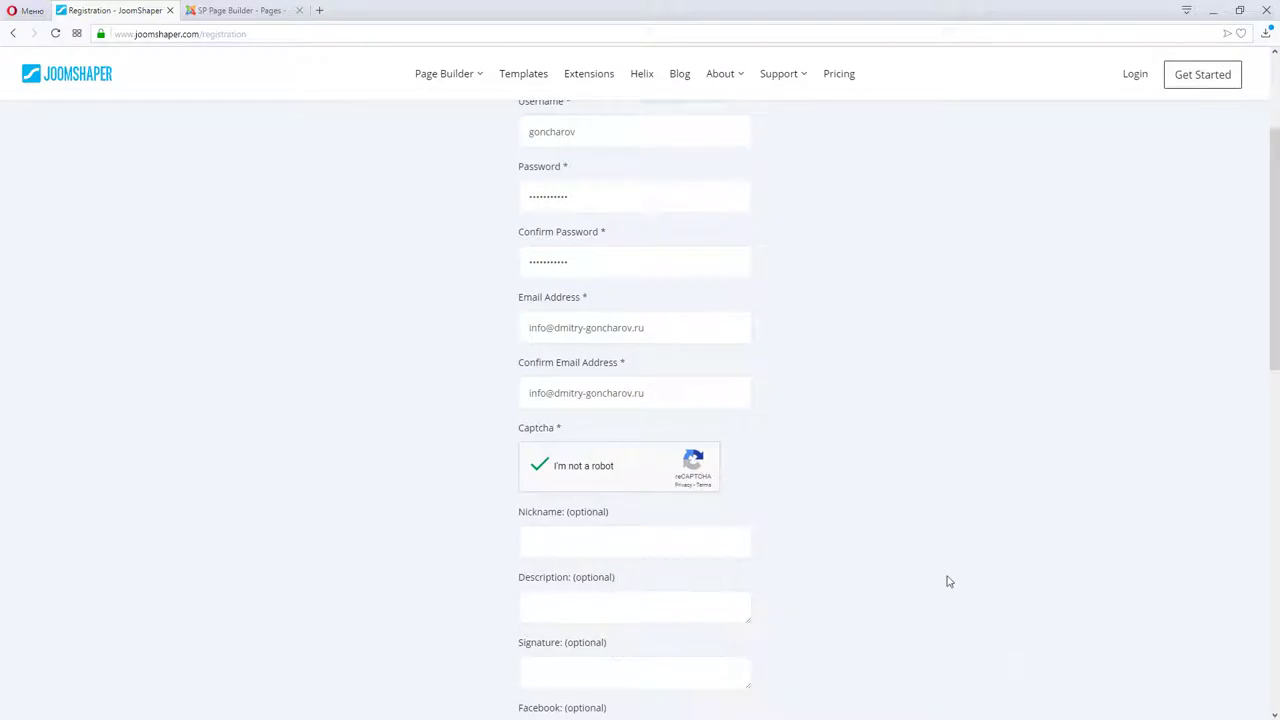
Step: Try to submit the registration with all optional profile fields left empty
scroll(947, 580, down, 1)
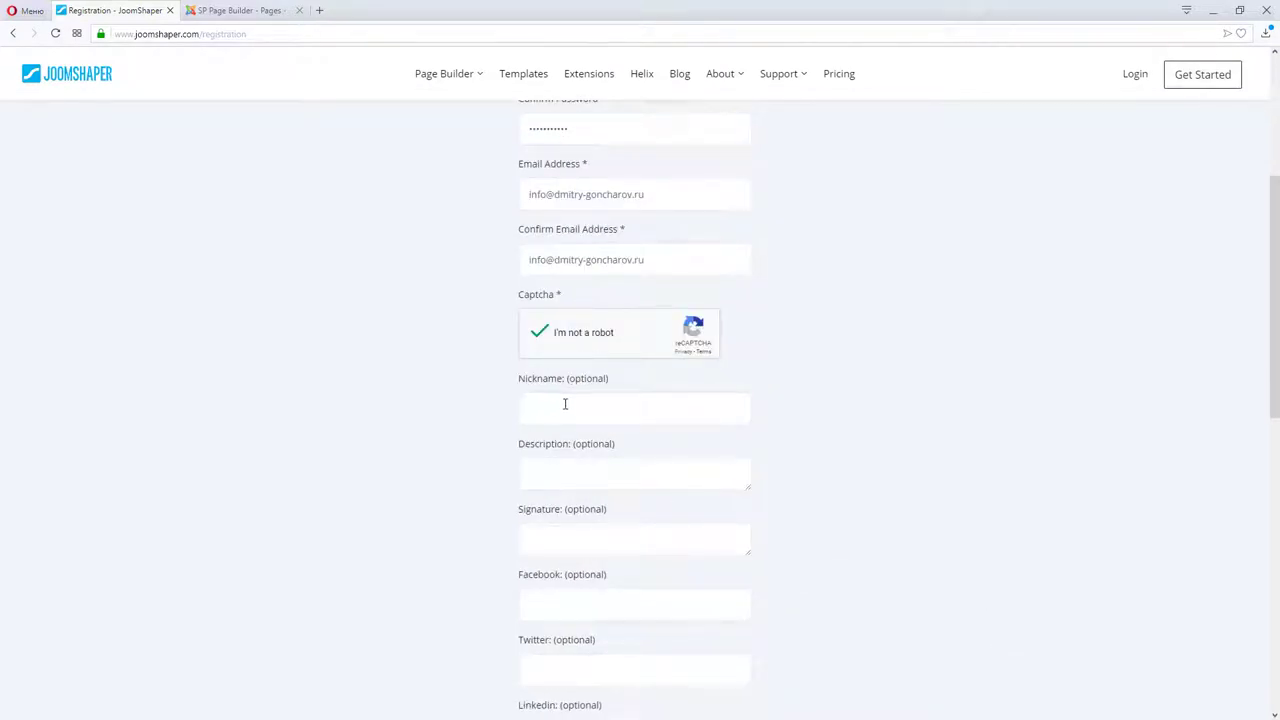
scroll(576, 403, down, 3)
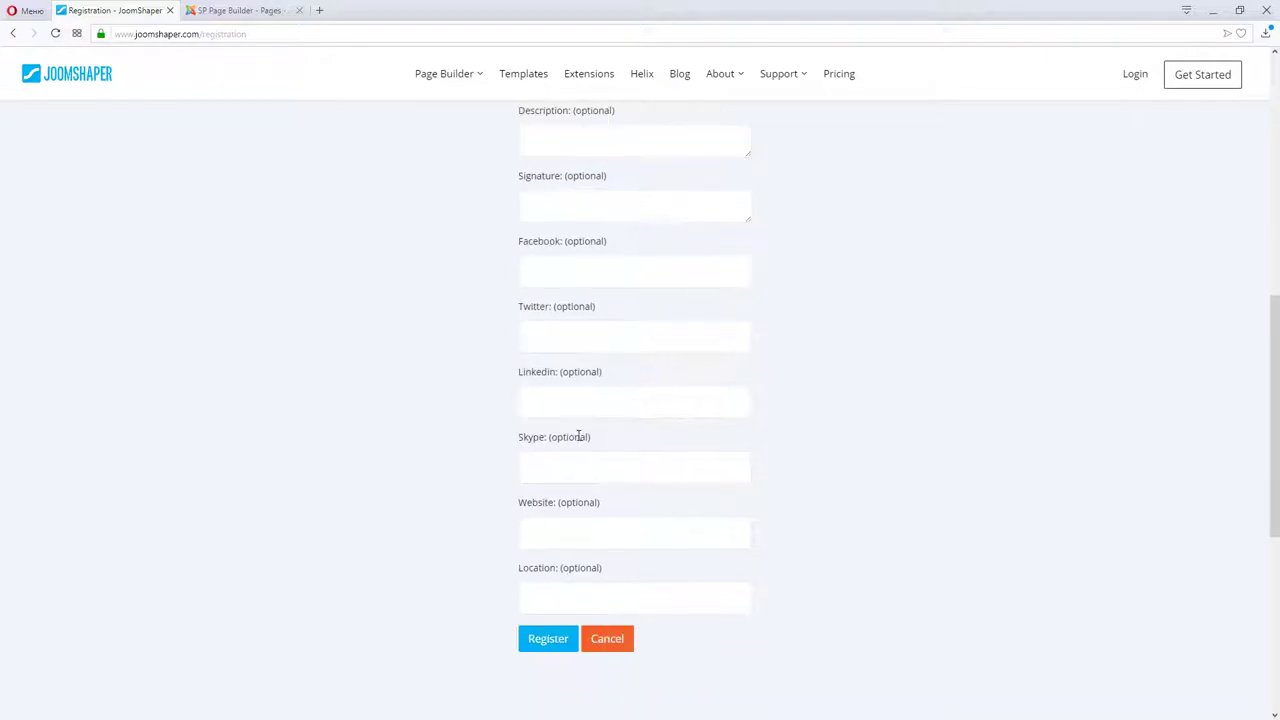
scroll(578, 436, up, 4)
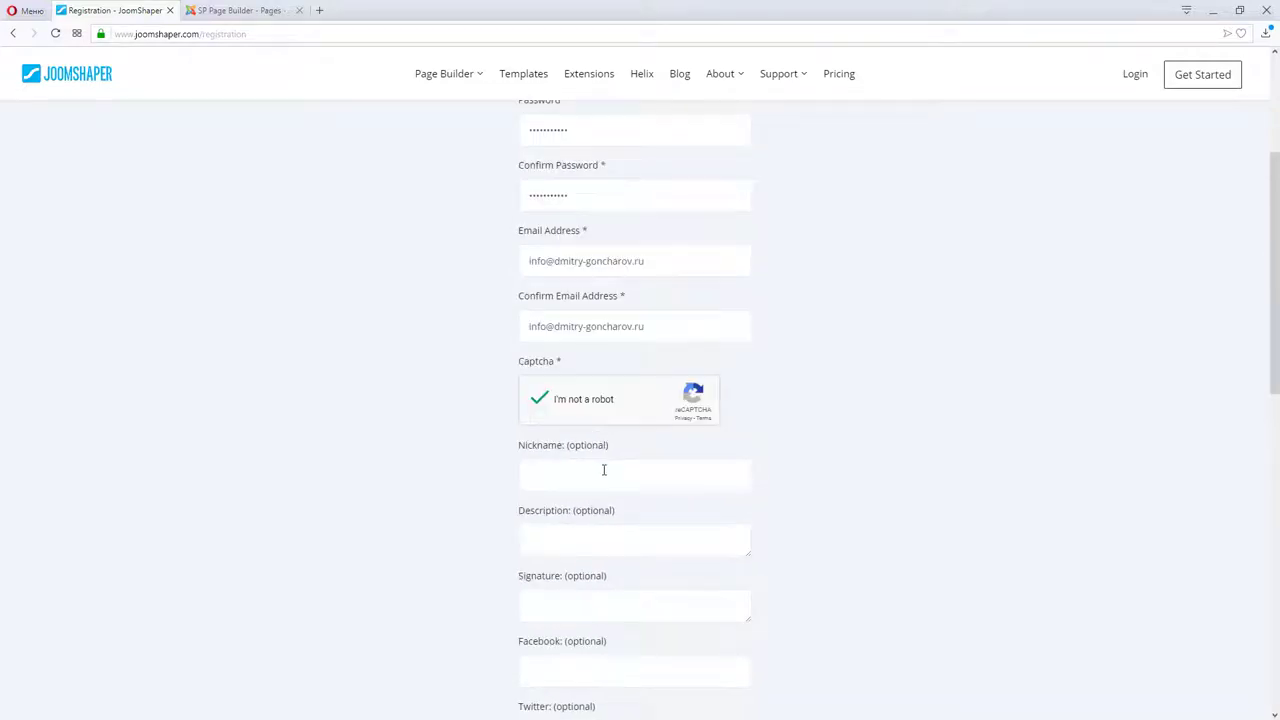
scroll(604, 470, down, 4)
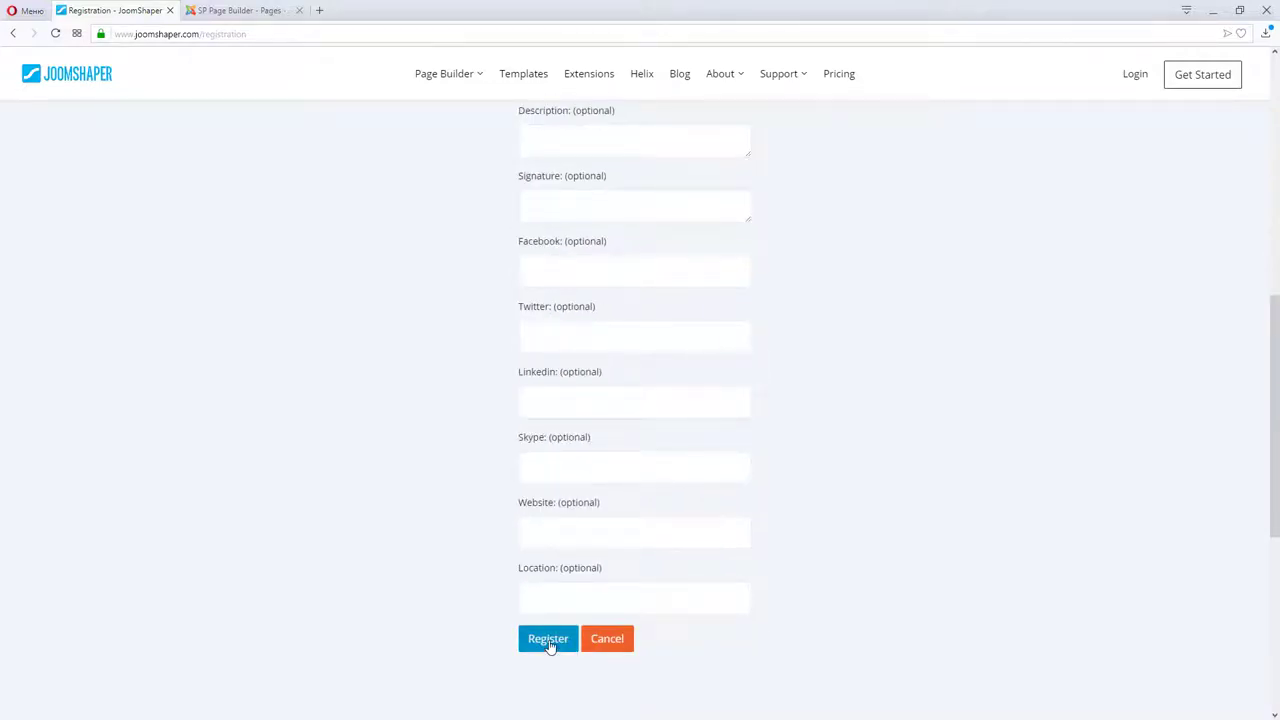
click(548, 640)
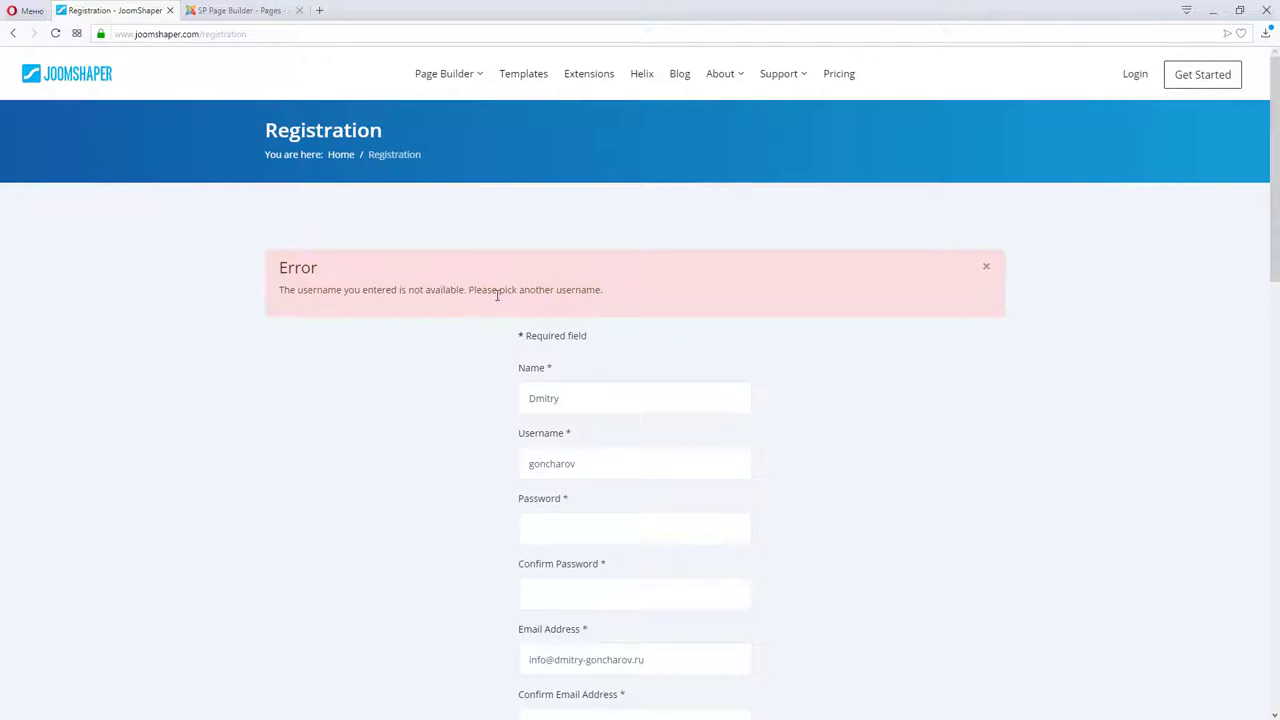
Step: Append 777 to the username and re-enter the account password in both password fields
scroll(625, 396, down, 1)
click(626, 345)
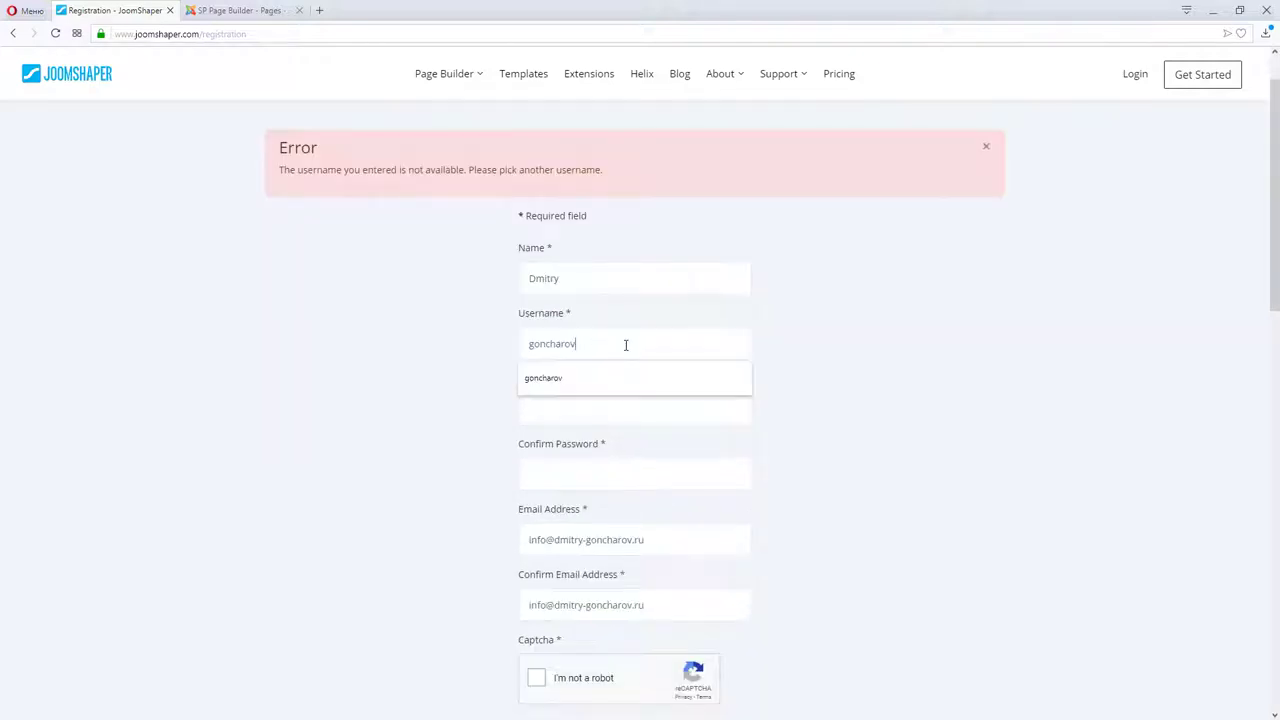
double_click(566, 344)
click(597, 343)
text(777)
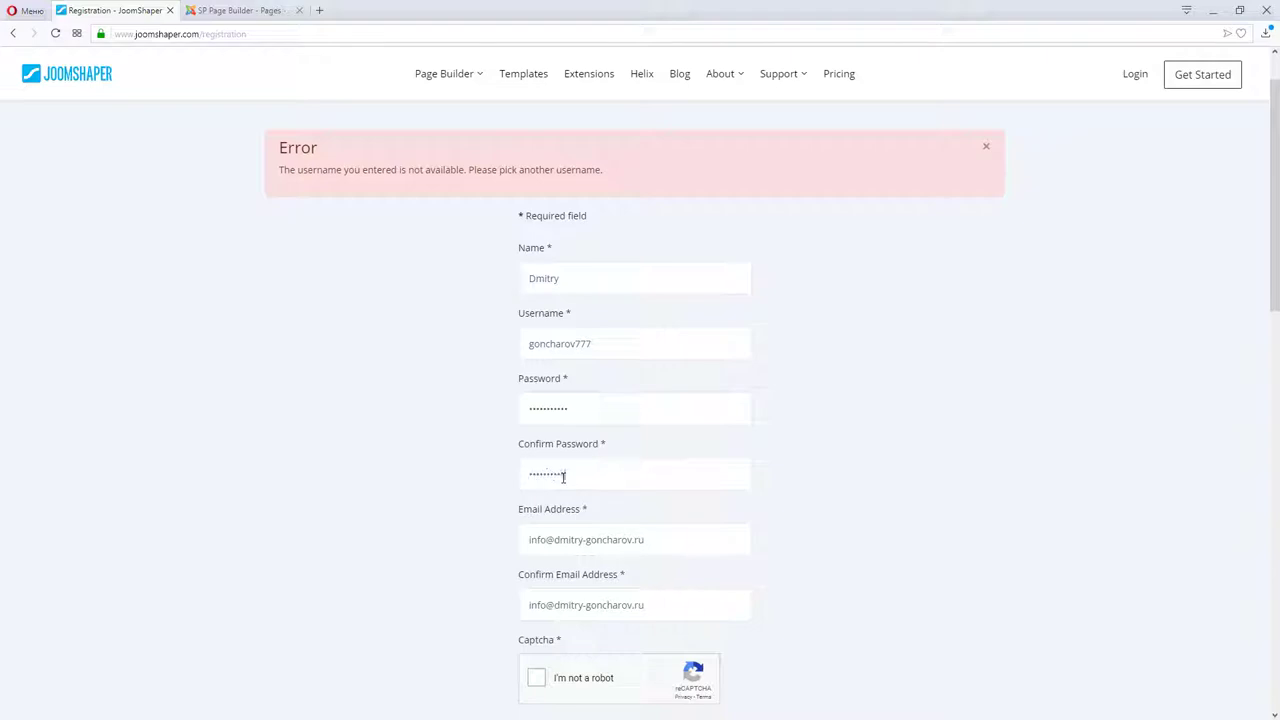
Step: Solve the captcha by selecting all images with a bus and verifying the selection
scroll(566, 577, down, 1)
click(537, 545)
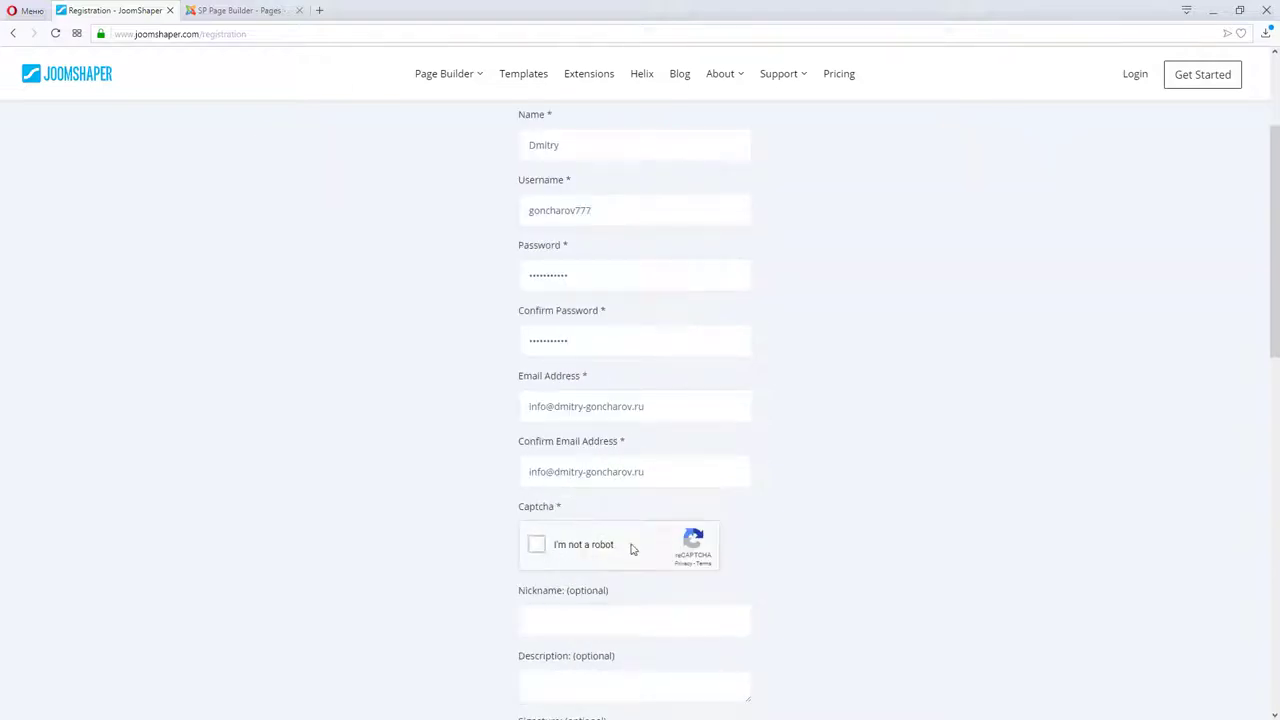
scroll(850, 550, down, 1)
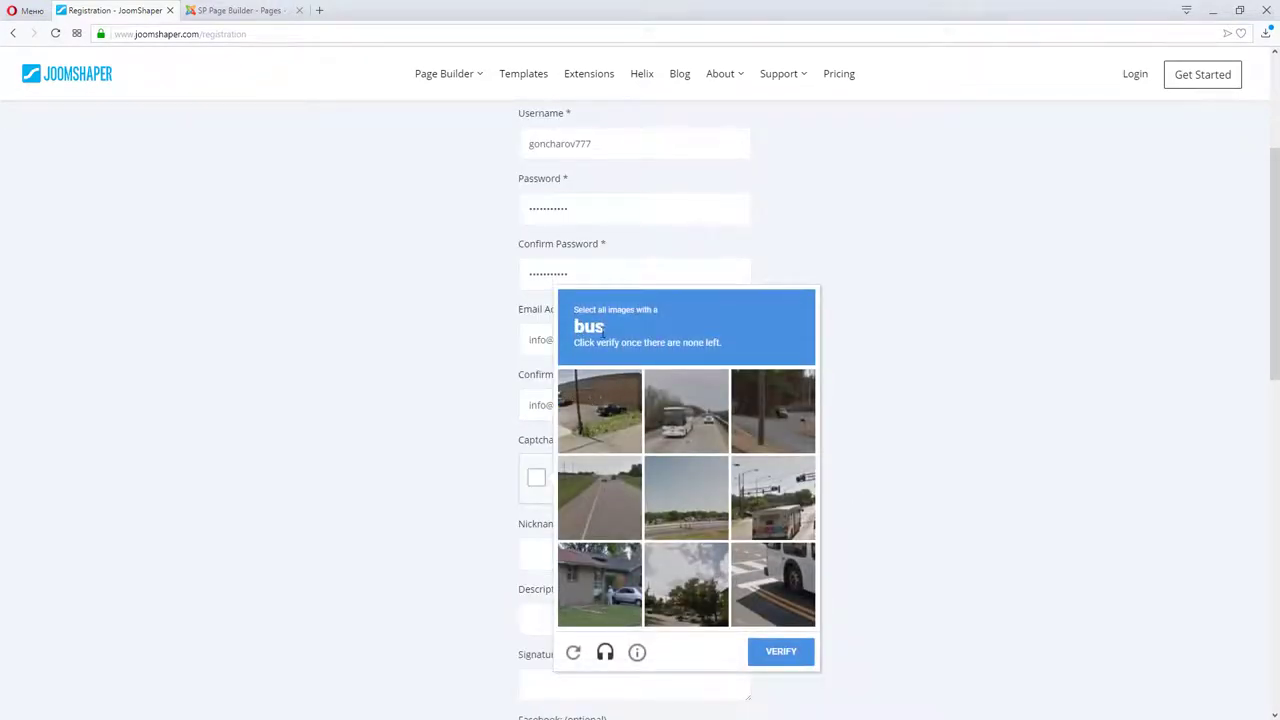
click(683, 406)
click(772, 497)
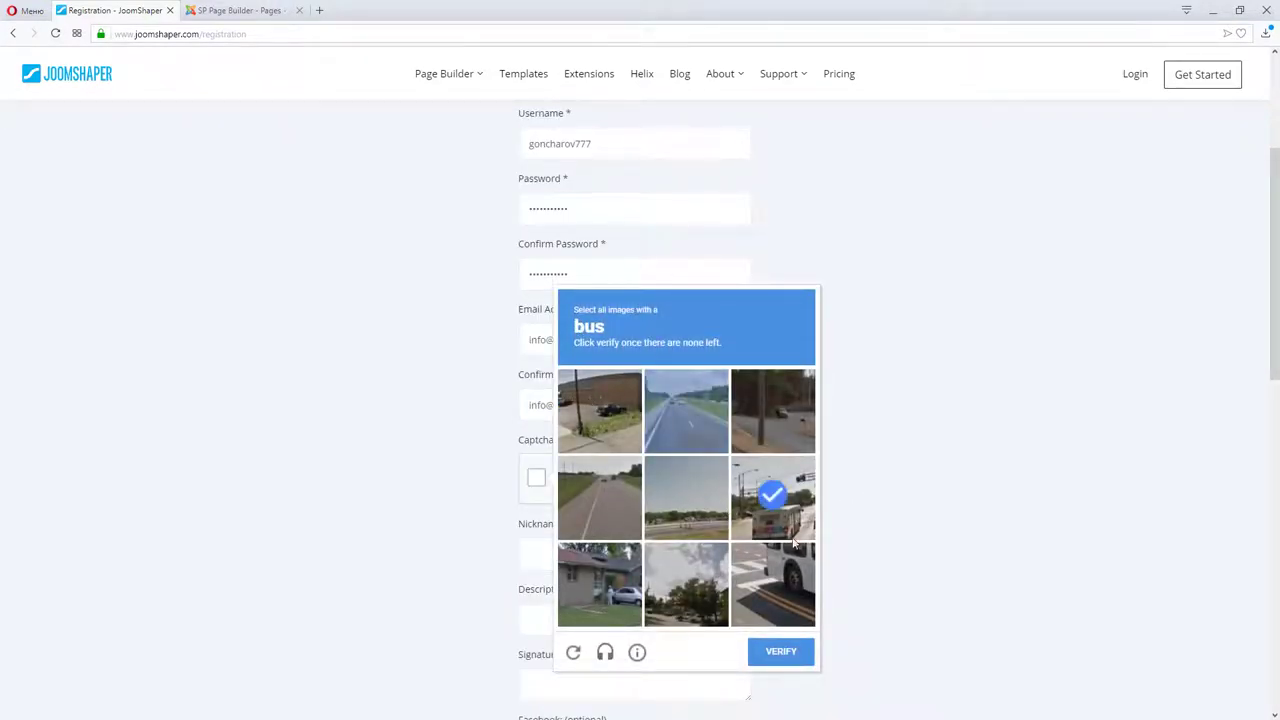
click(784, 580)
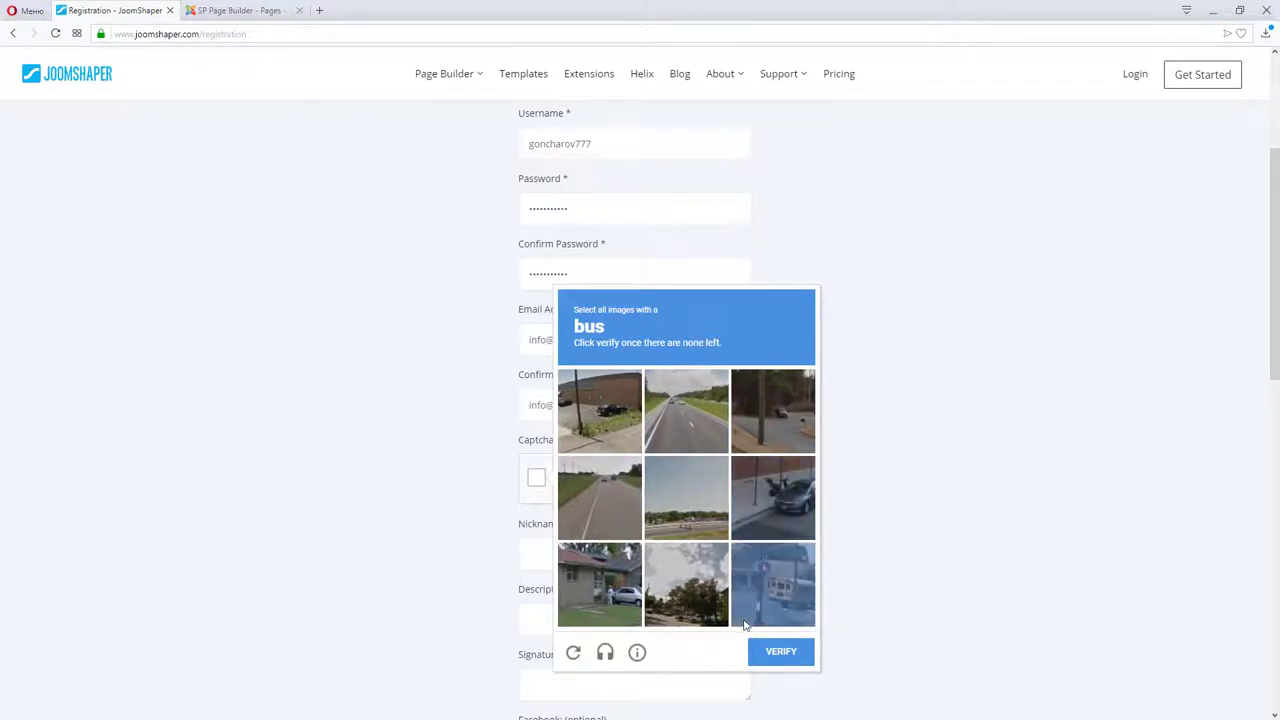
click(769, 586)
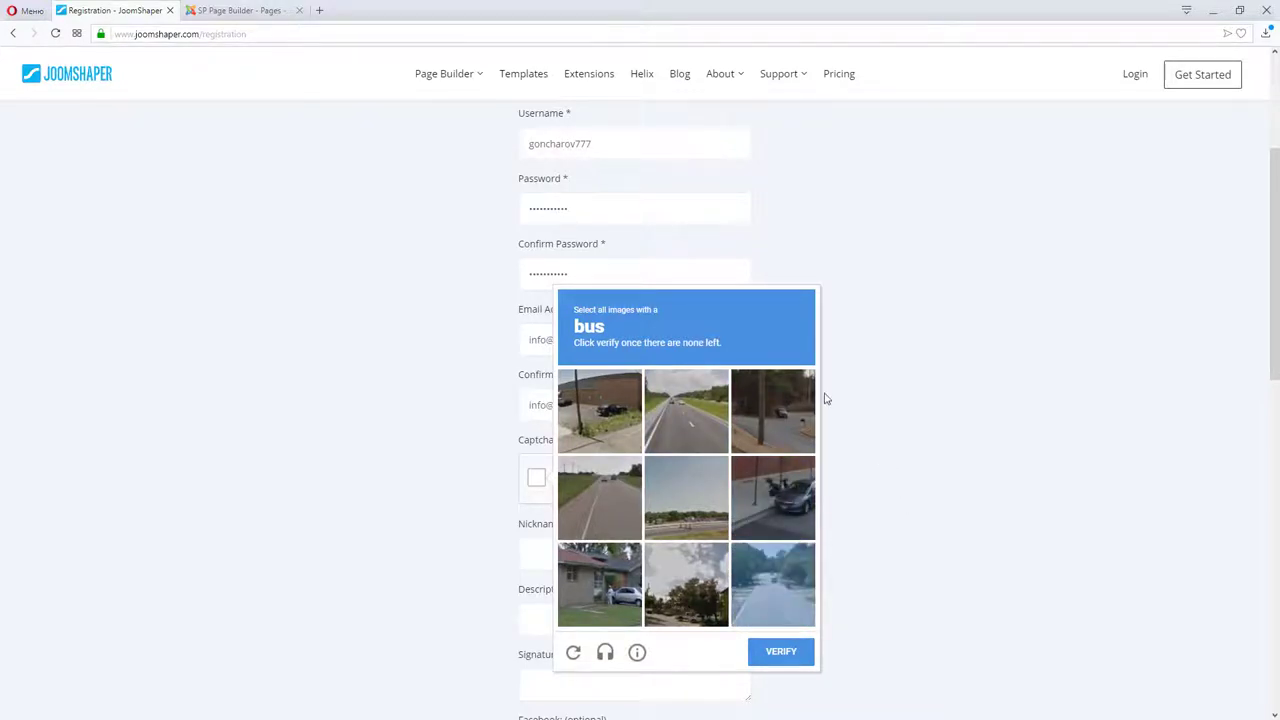
click(784, 655)
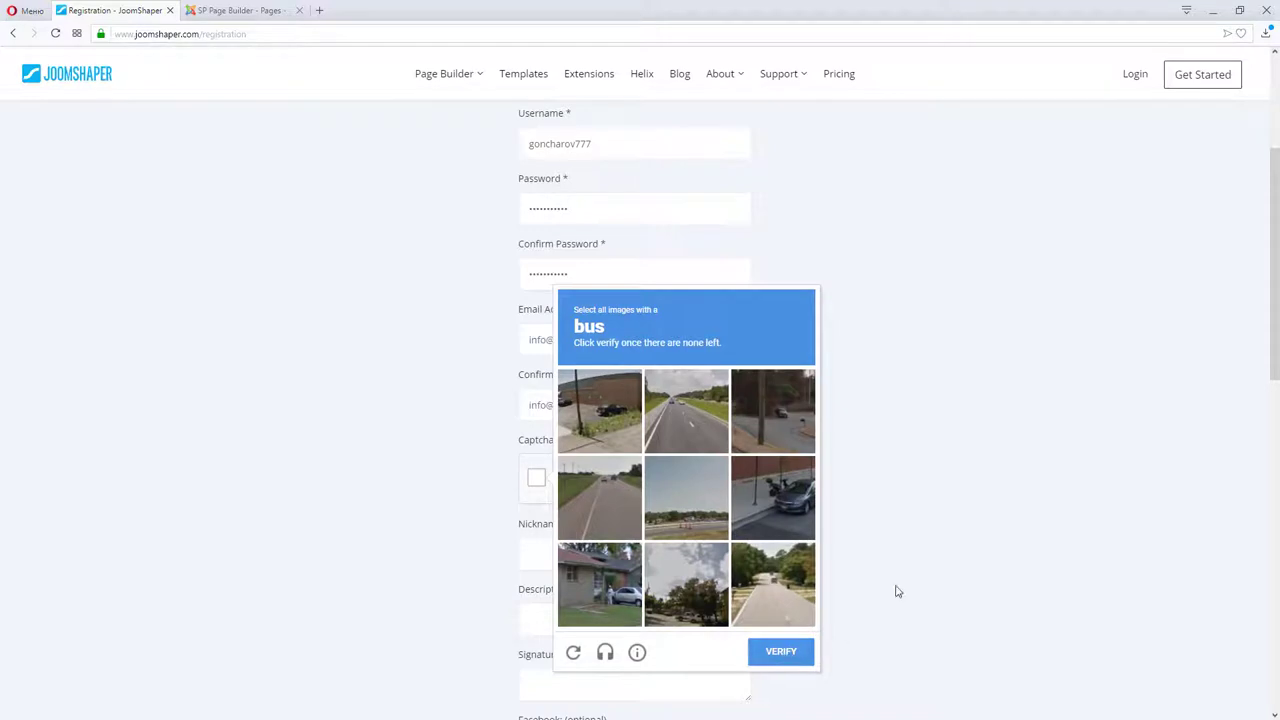
Step: Submit the registration form with the changed username, leaving the optional fields blank
scroll(811, 581, up, 1)
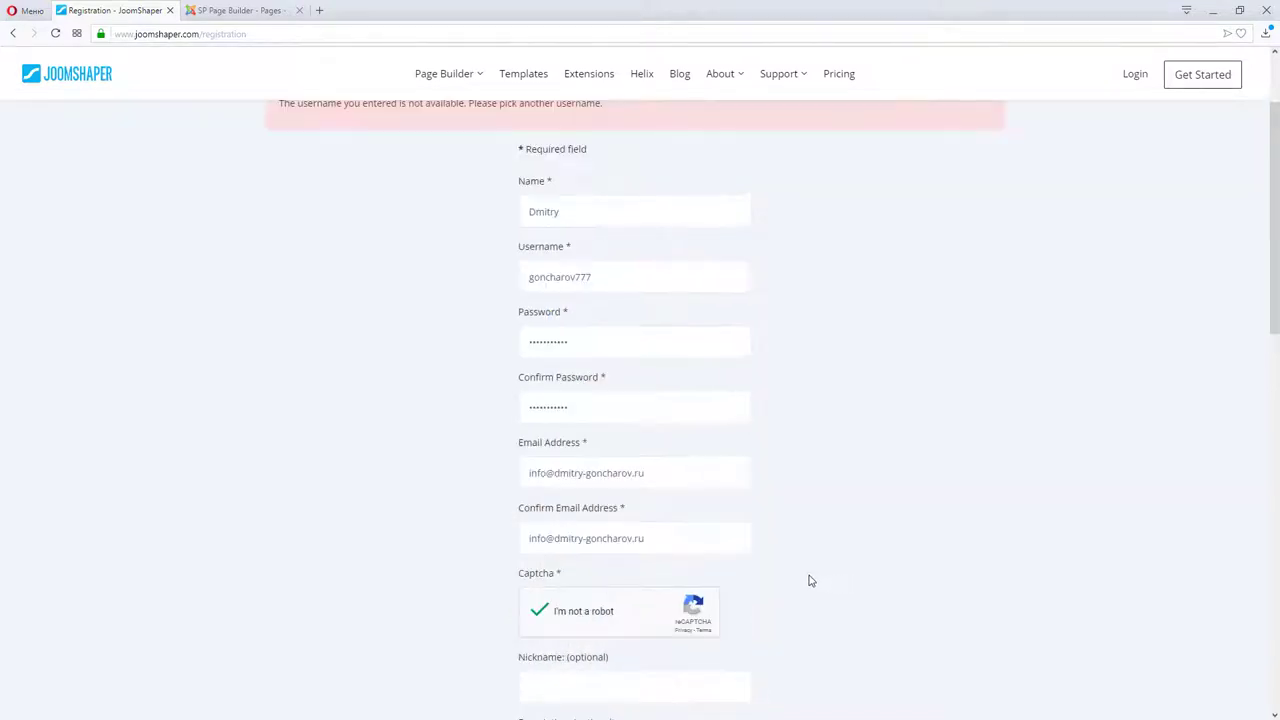
scroll(717, 534, down, 7)
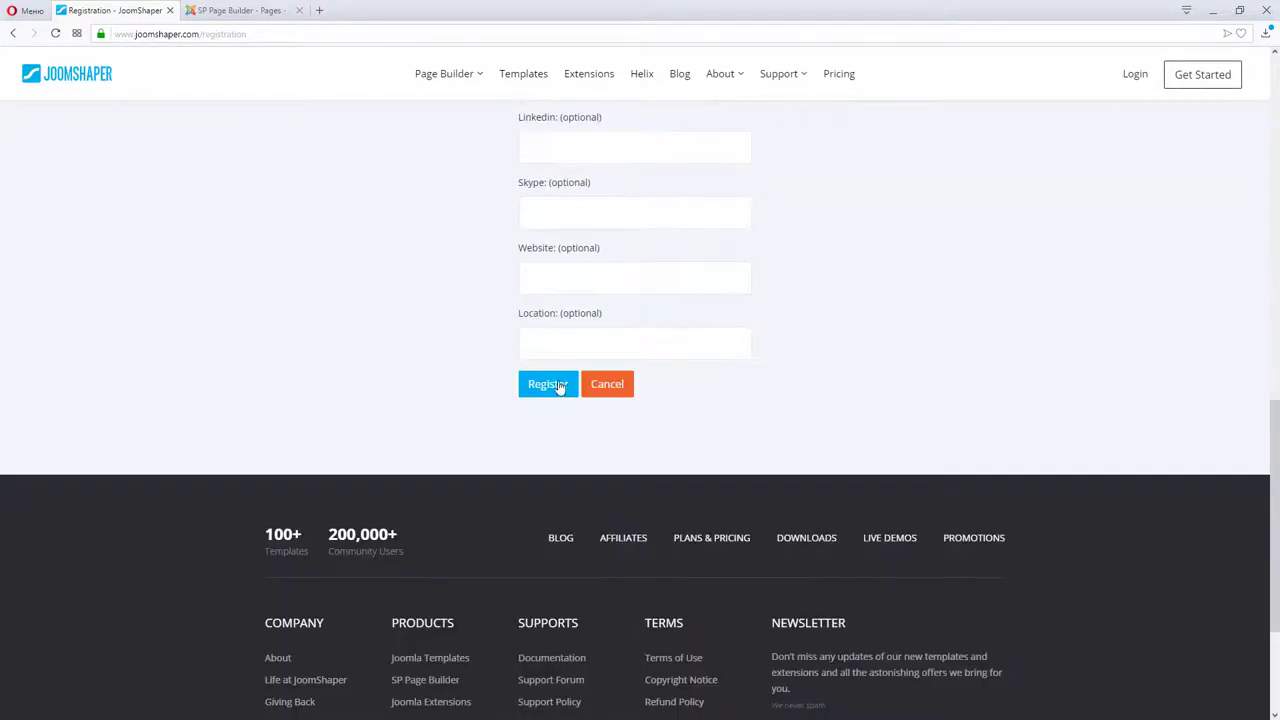
click(562, 383)
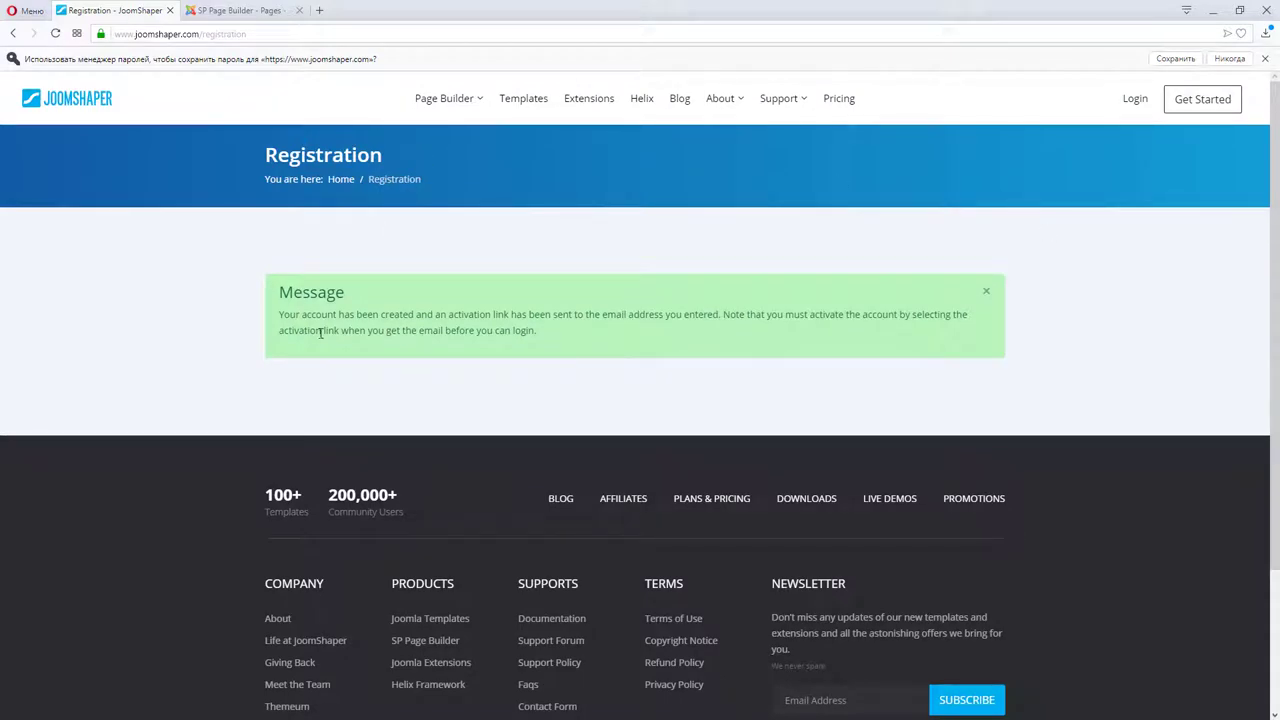
Step: Switch to Yandex Mail, activate the account through the link in JoomShaper's registration email, and return to the site's login page
right_click(541, 336)
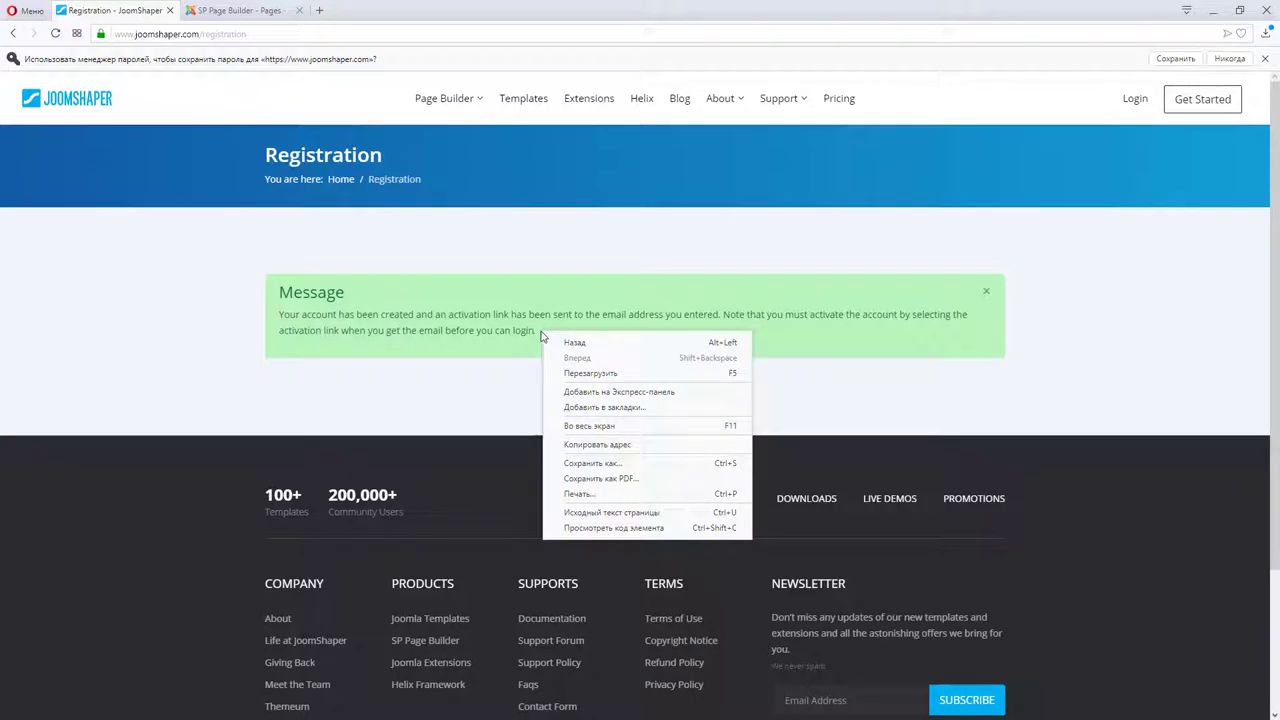
click(552, 310)
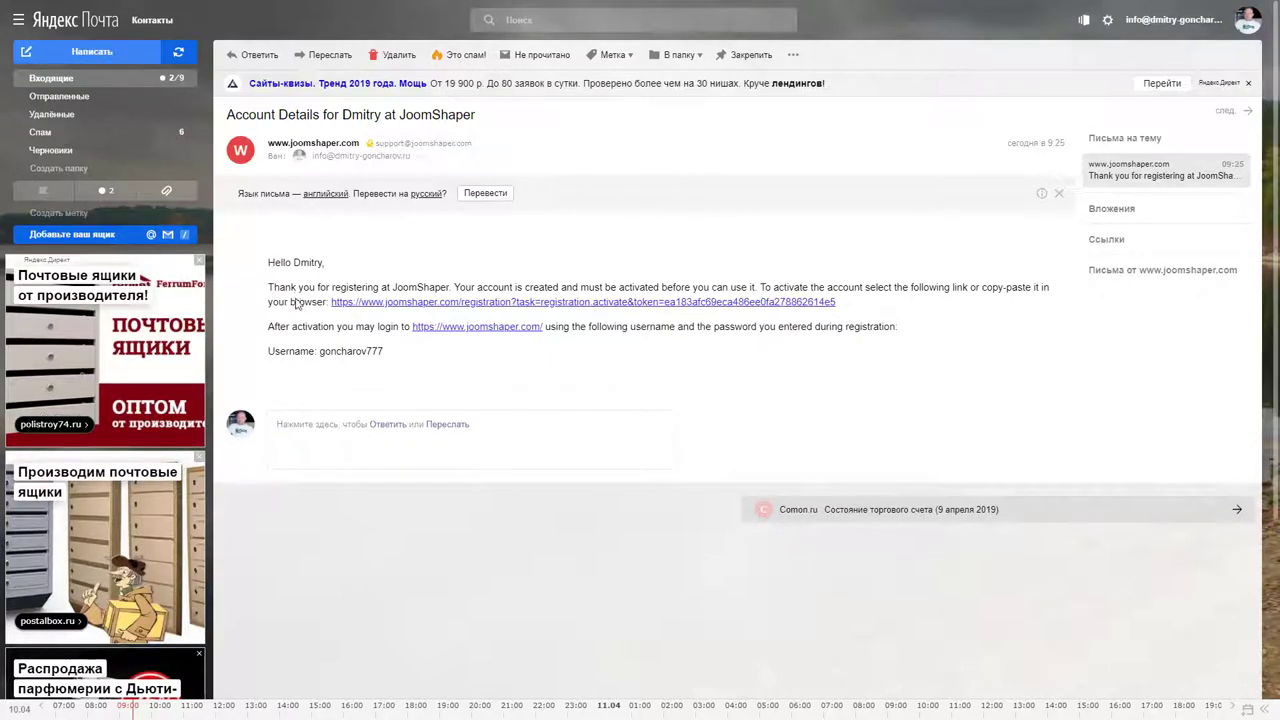
click(592, 303)
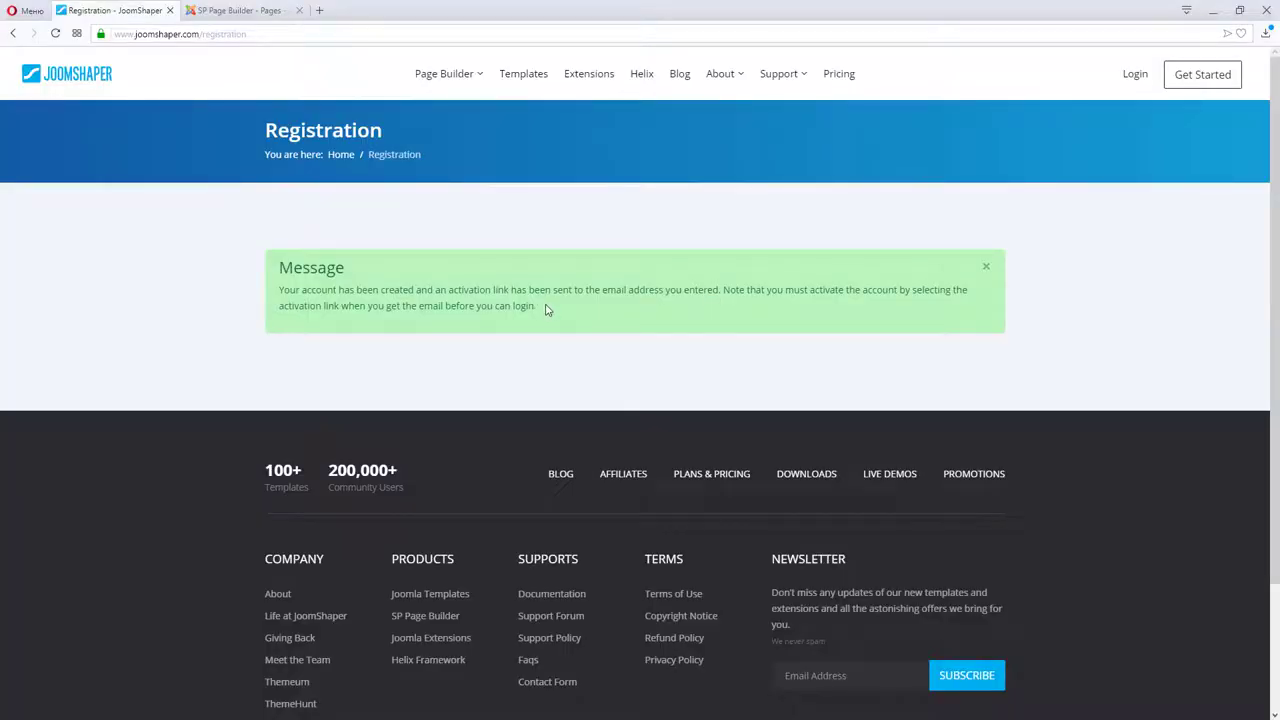
click(1134, 76)
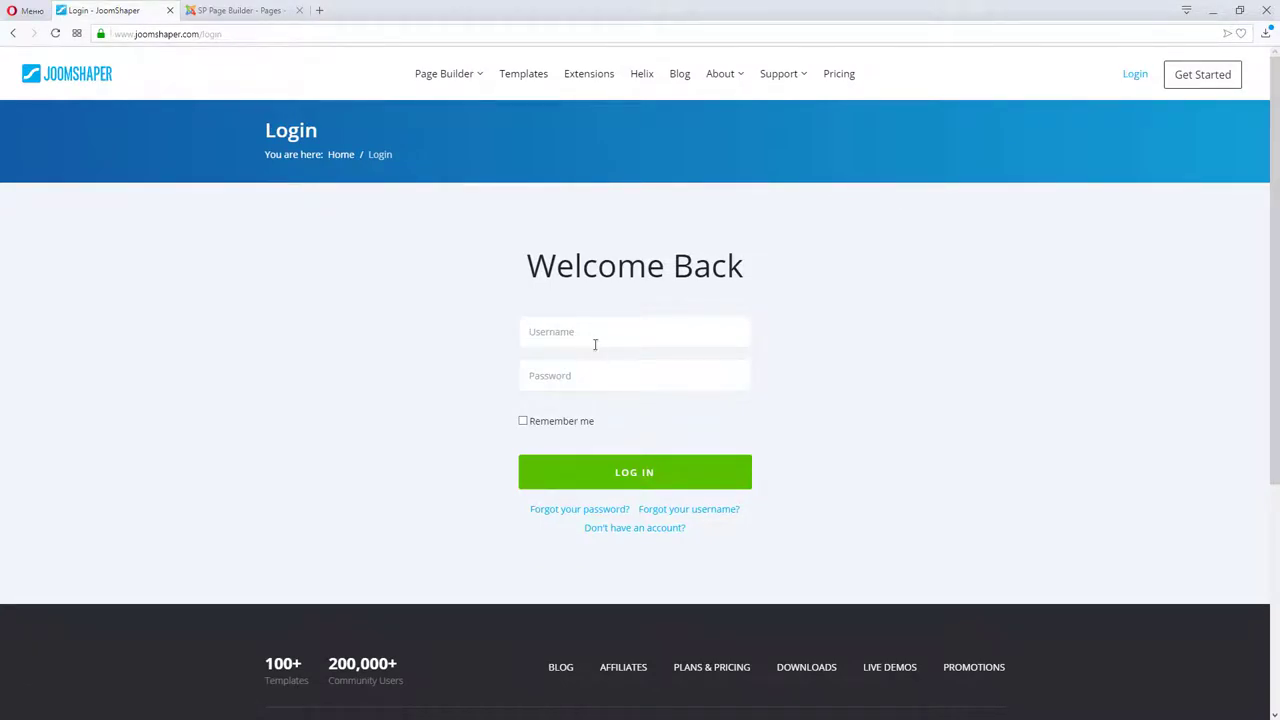
Step: Log in to the JoomShaper account with its 777-suffixed username and the account password, enabling Remember me
click(595, 327)
key(Down)
key(Return)
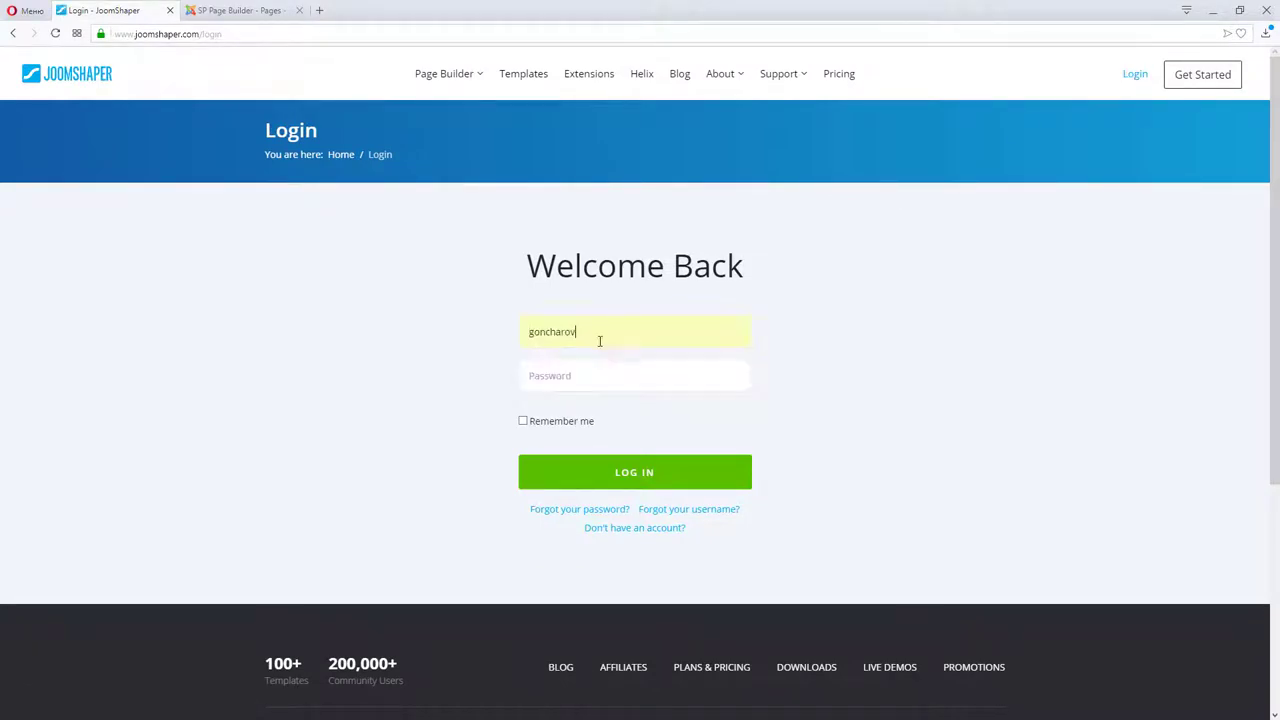
click(601, 335)
text(77)
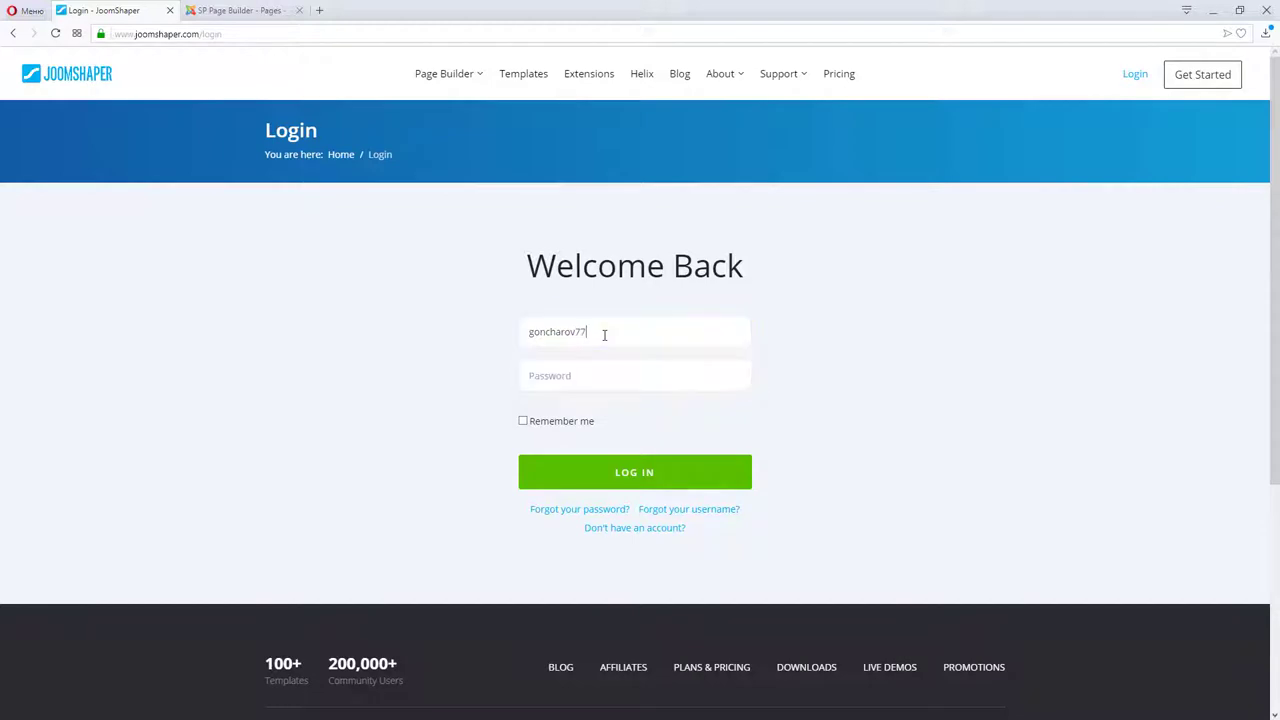
text(•)
click(522, 421)
click(560, 474)
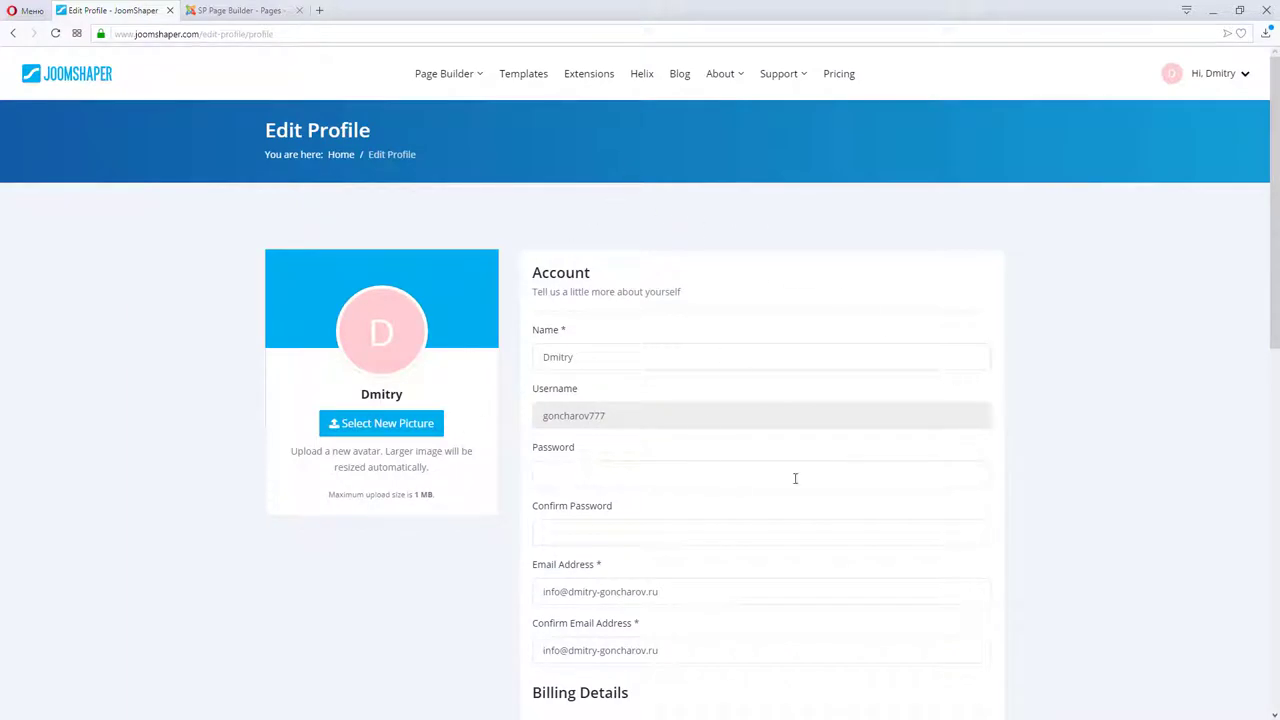
Step: Find SP Easy Image Gallery among the Joomla extensions and open its download page
scroll(757, 420, down, 4)
scroll(754, 420, up, 4)
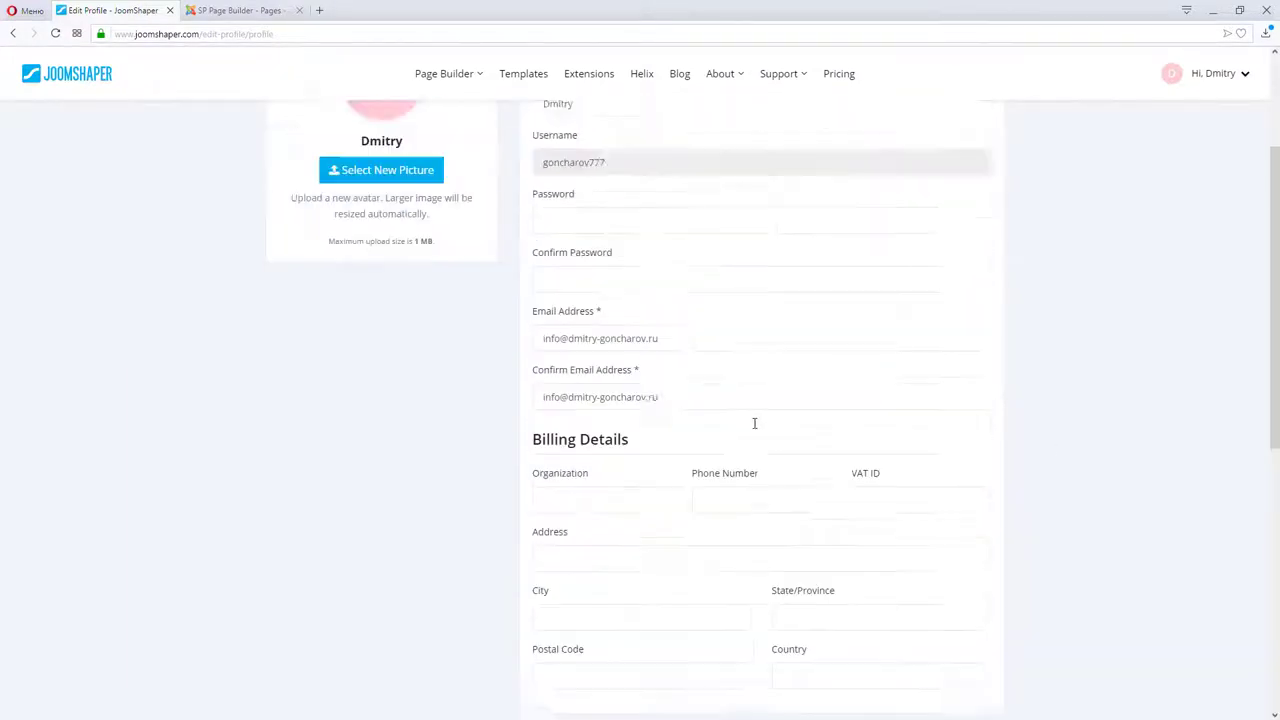
click(600, 88)
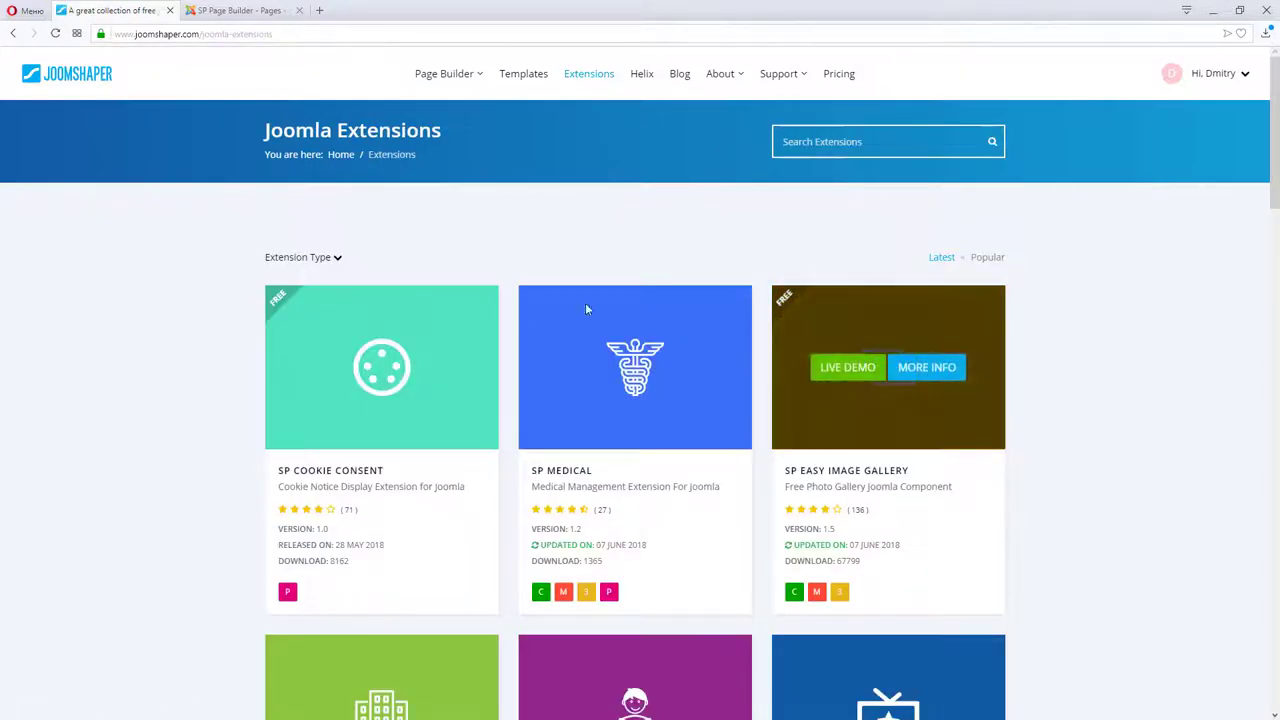
mouse_move(383, 370)
mouse_move(877, 303)
scroll(870, 295, down, 1)
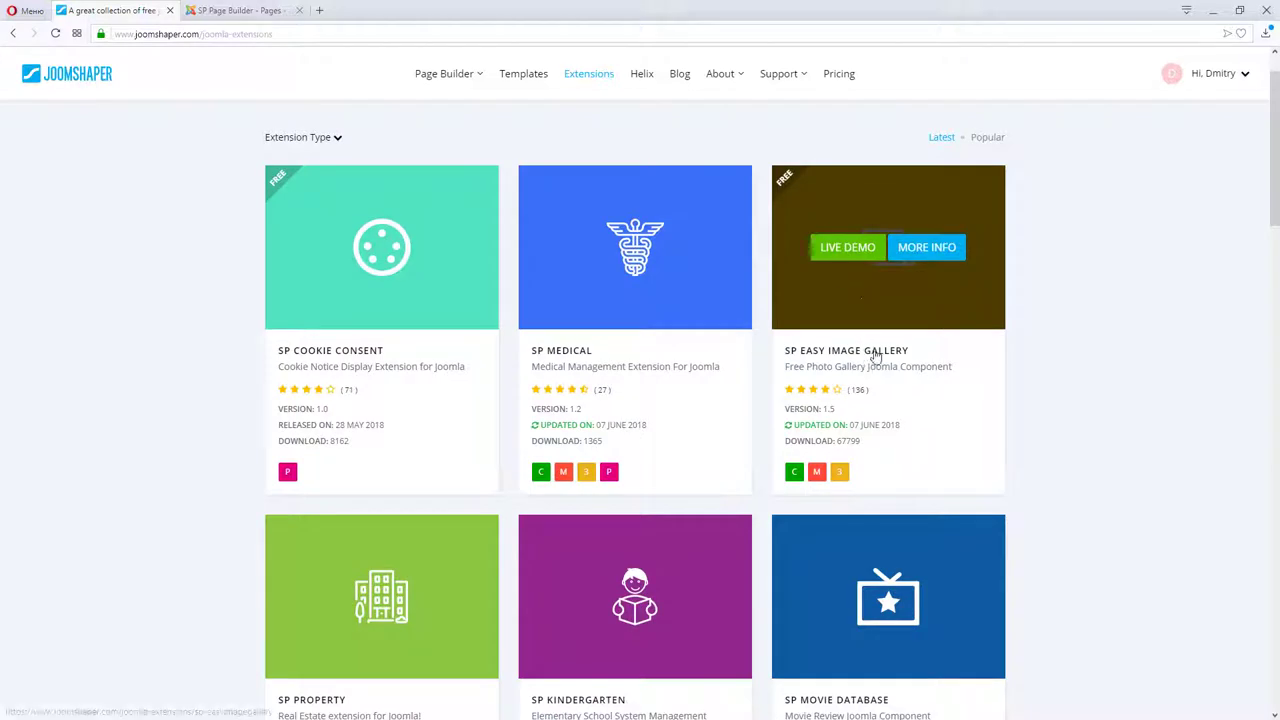
click(870, 387)
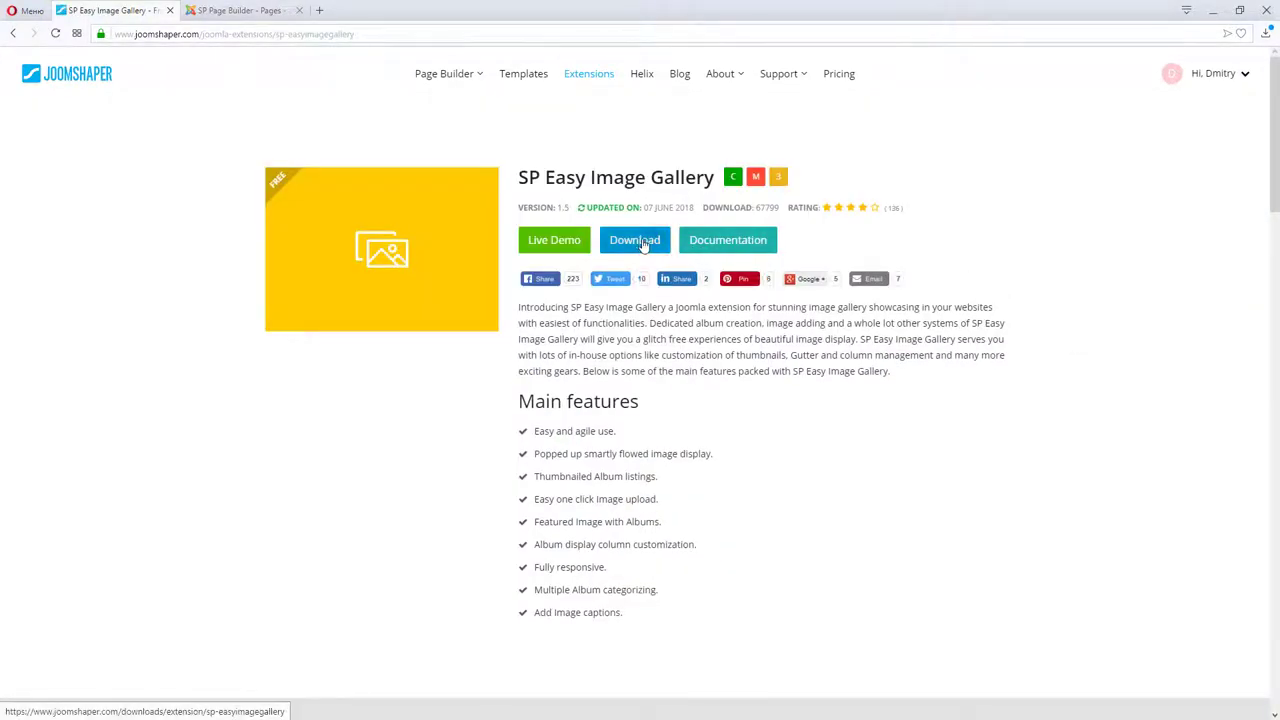
click(636, 244)
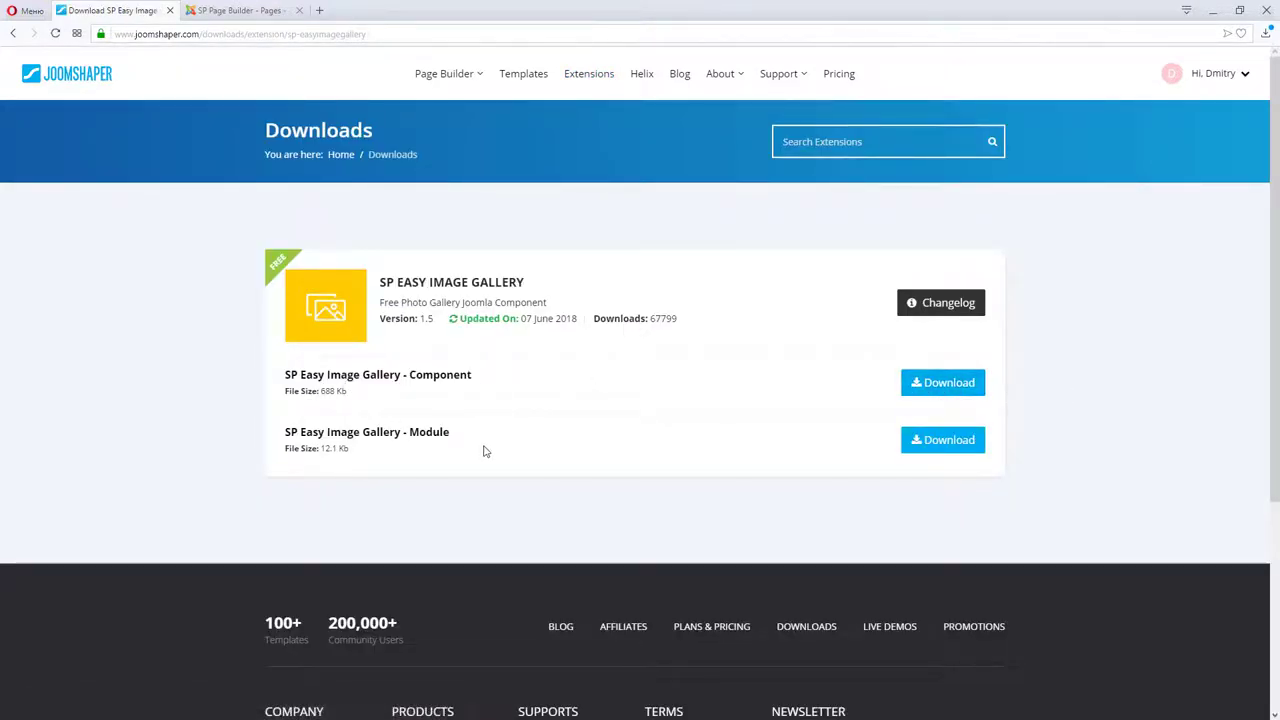
Step: Download the SP Easy Image Gallery component and module packages, then show them in the downloads folder with its window moved aside
click(950, 386)
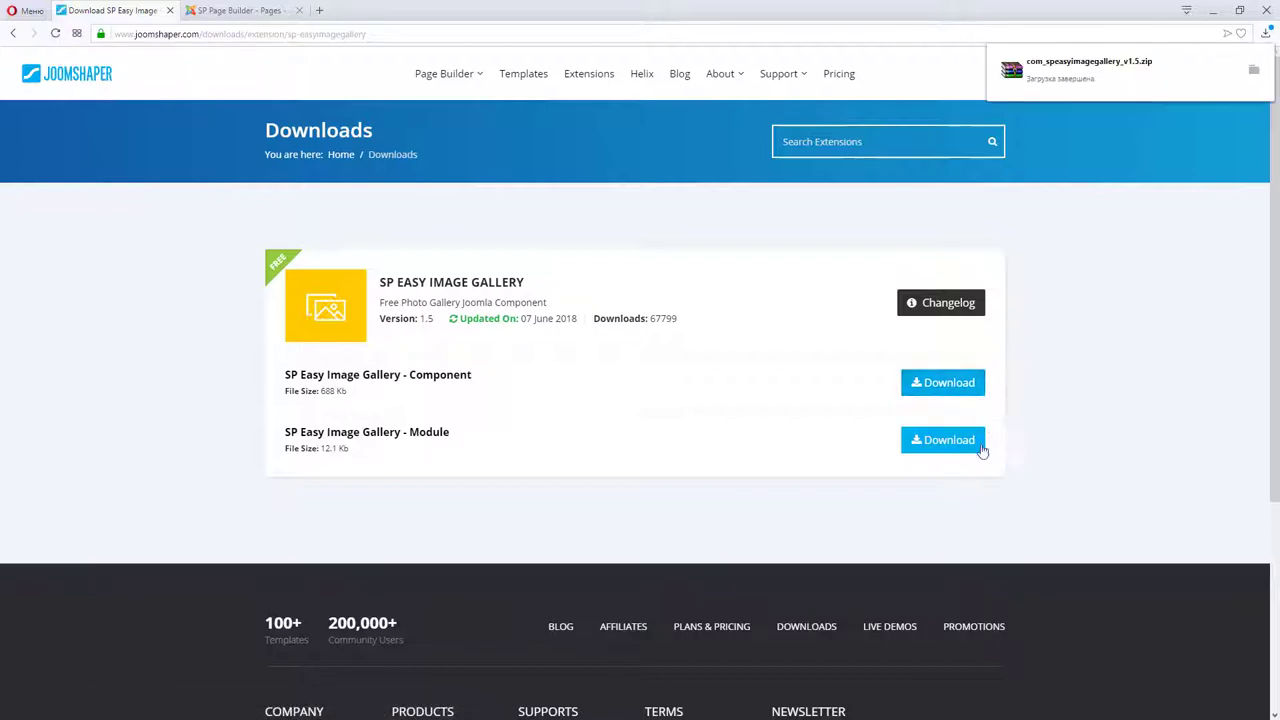
click(937, 449)
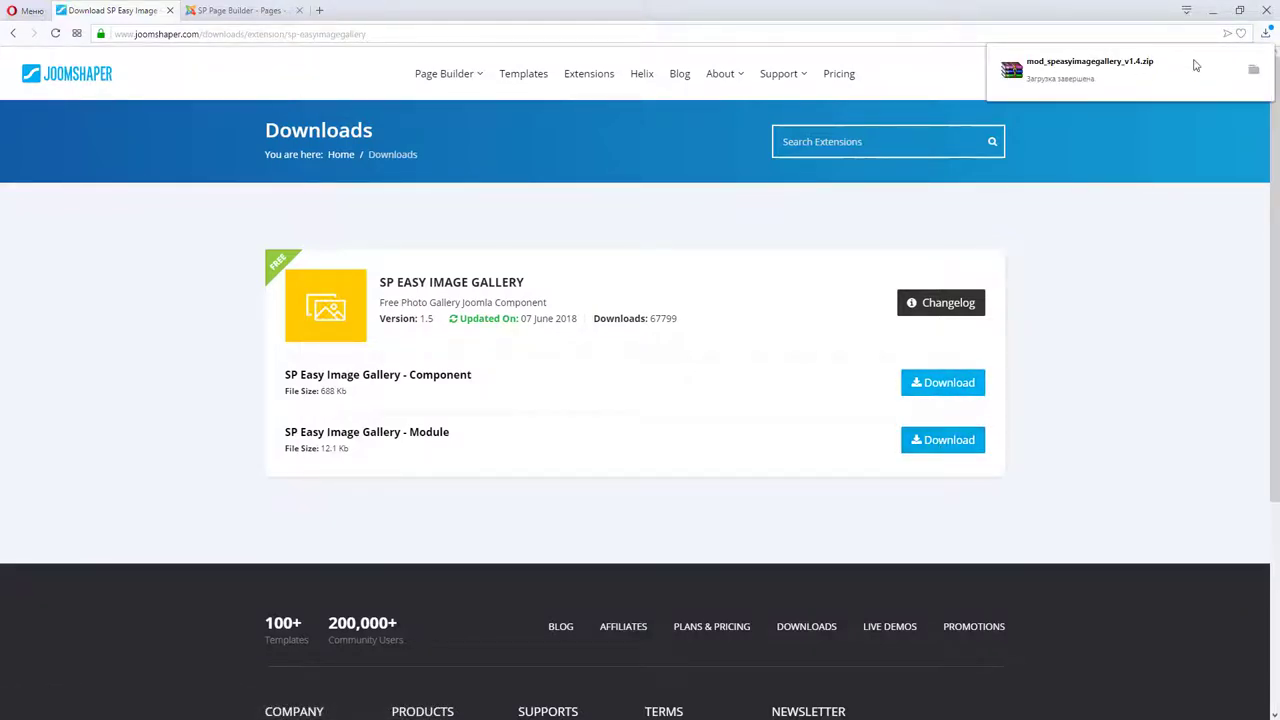
click(1253, 70)
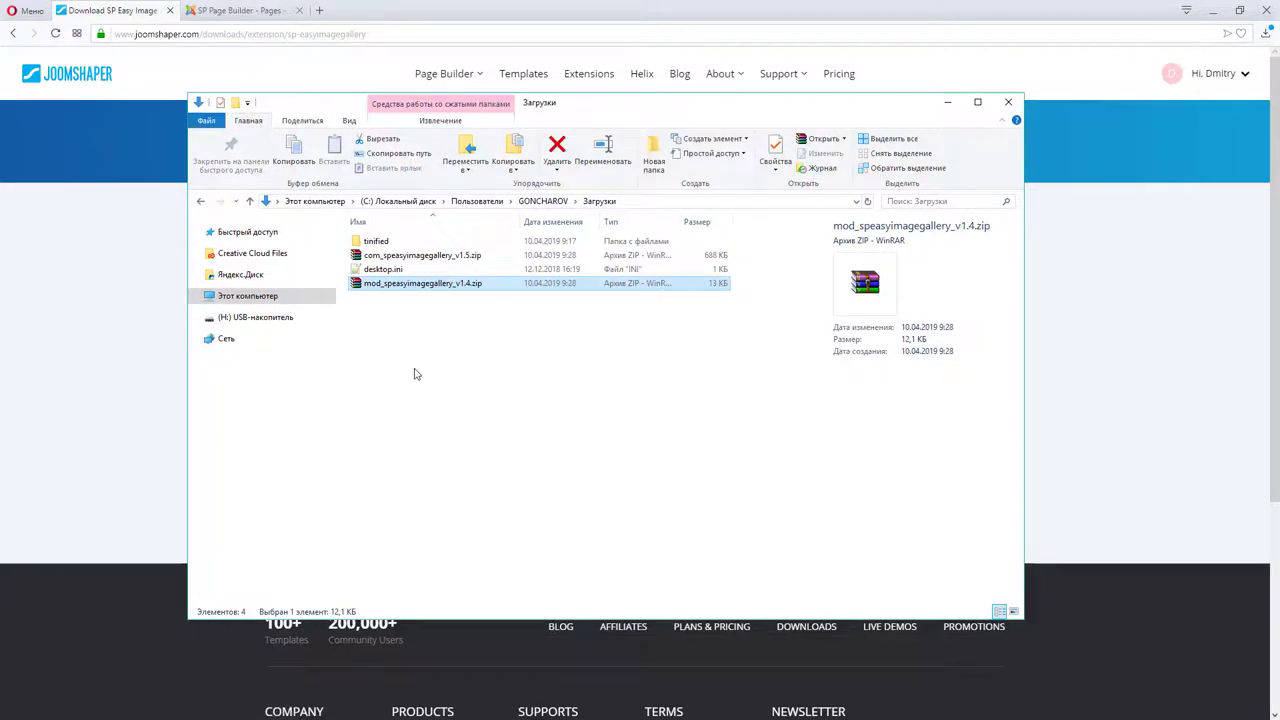
drag(303, 108, 948, 159)
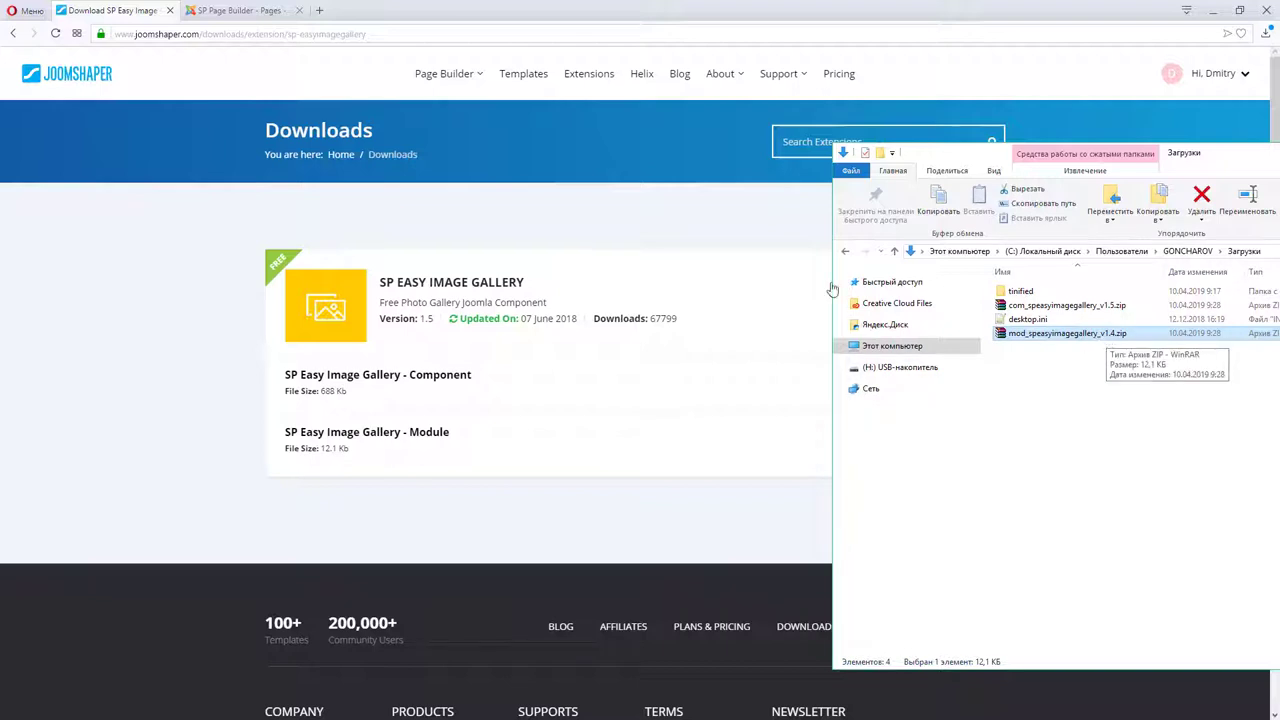
Step: Switch to the Joomla administration, open the extension installer and install com_speasyimagegallery_v1.5.zip from the downloads folder
click(239, 13)
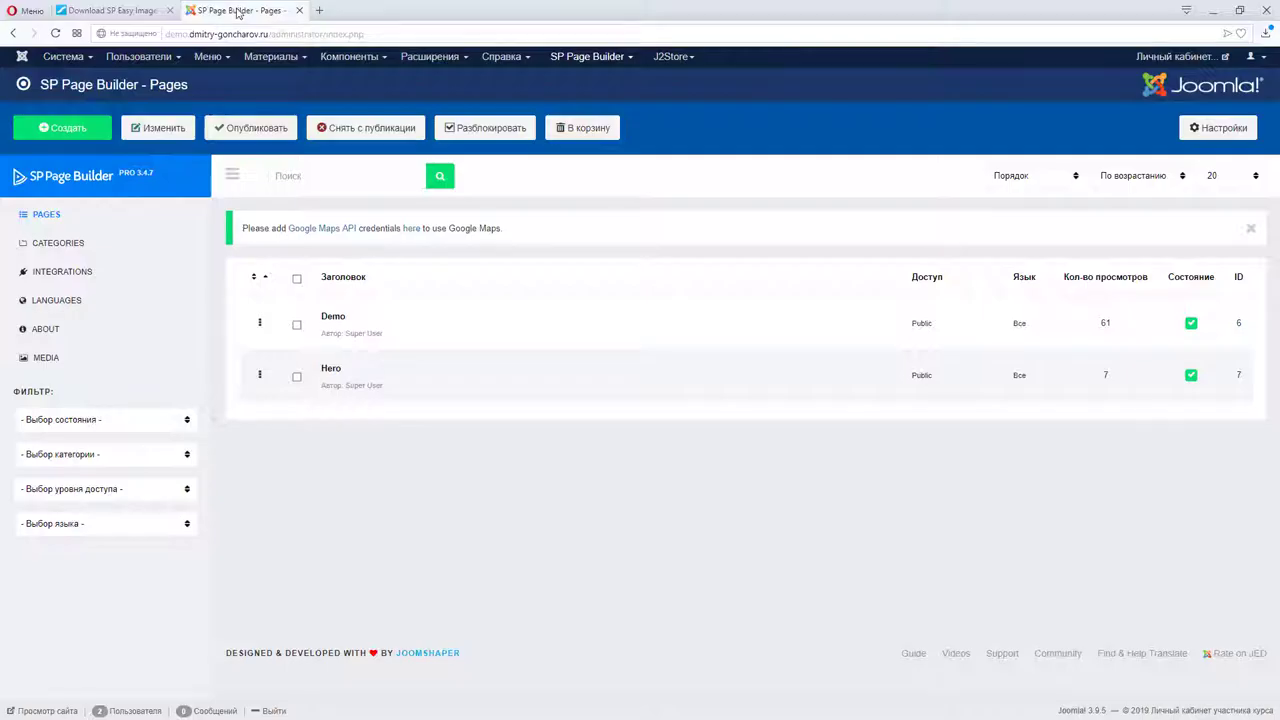
click(428, 58)
mouse_move(440, 80)
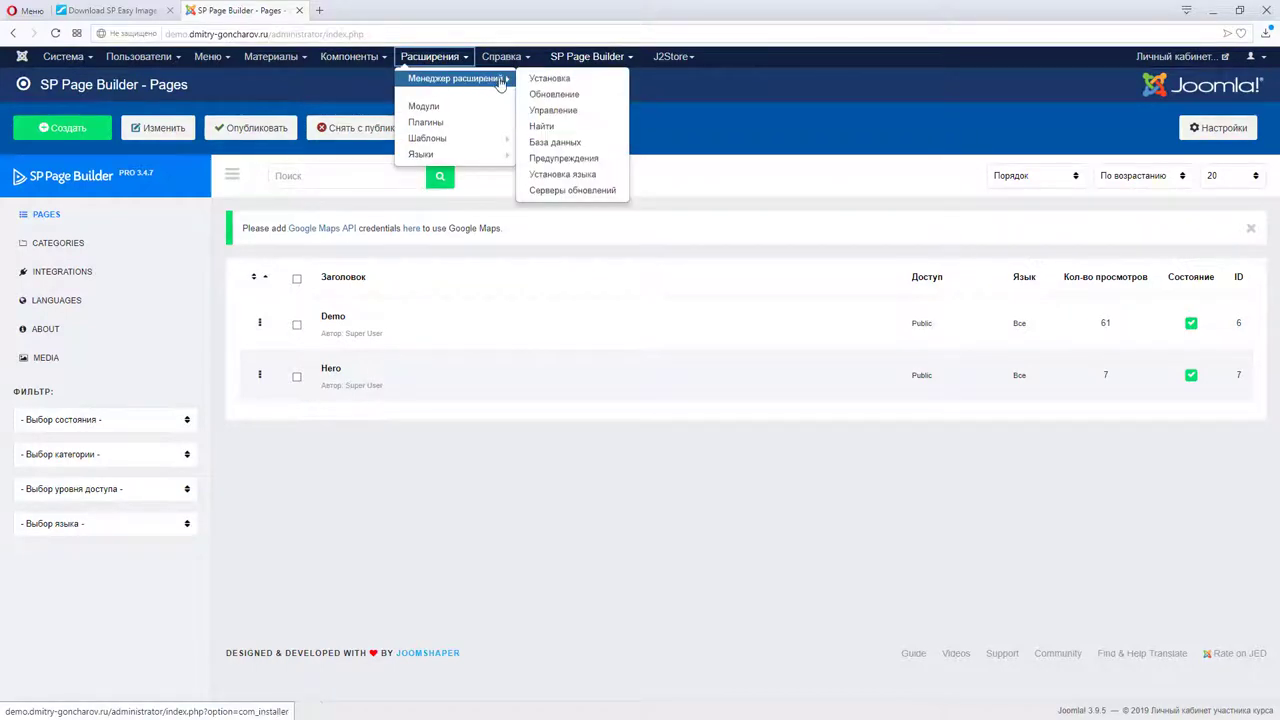
click(552, 80)
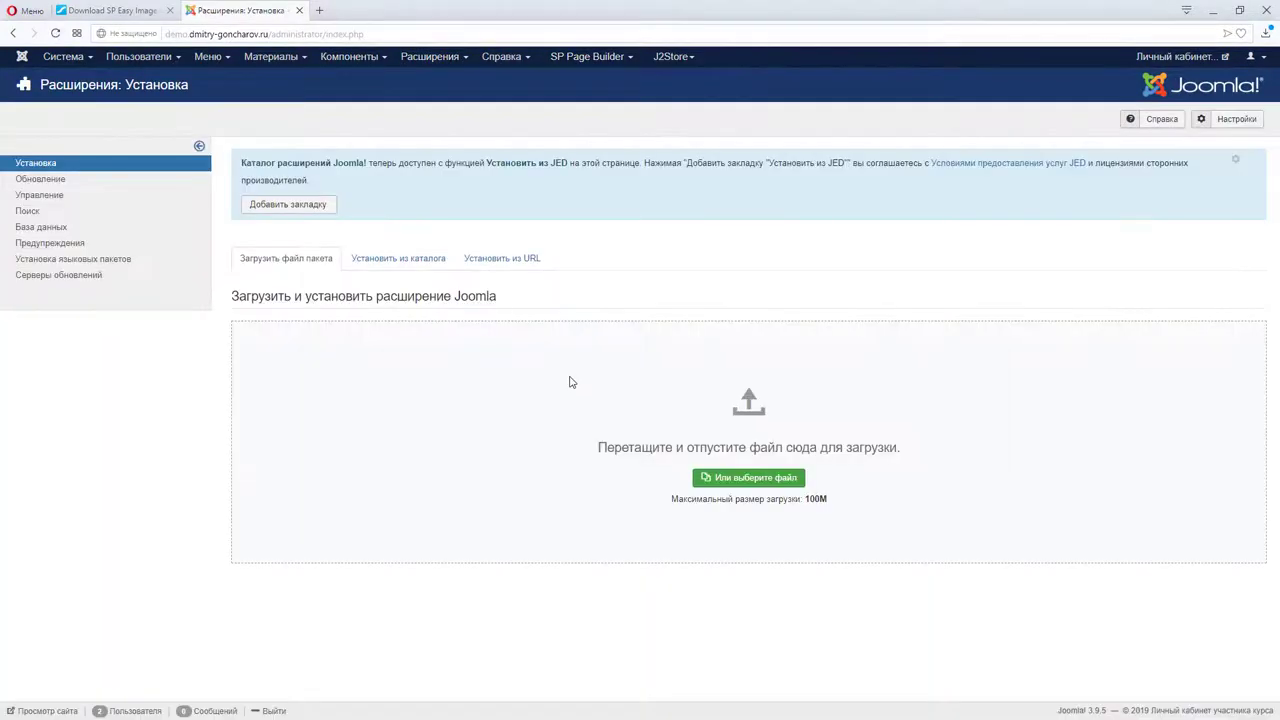
key(alt+Tab)
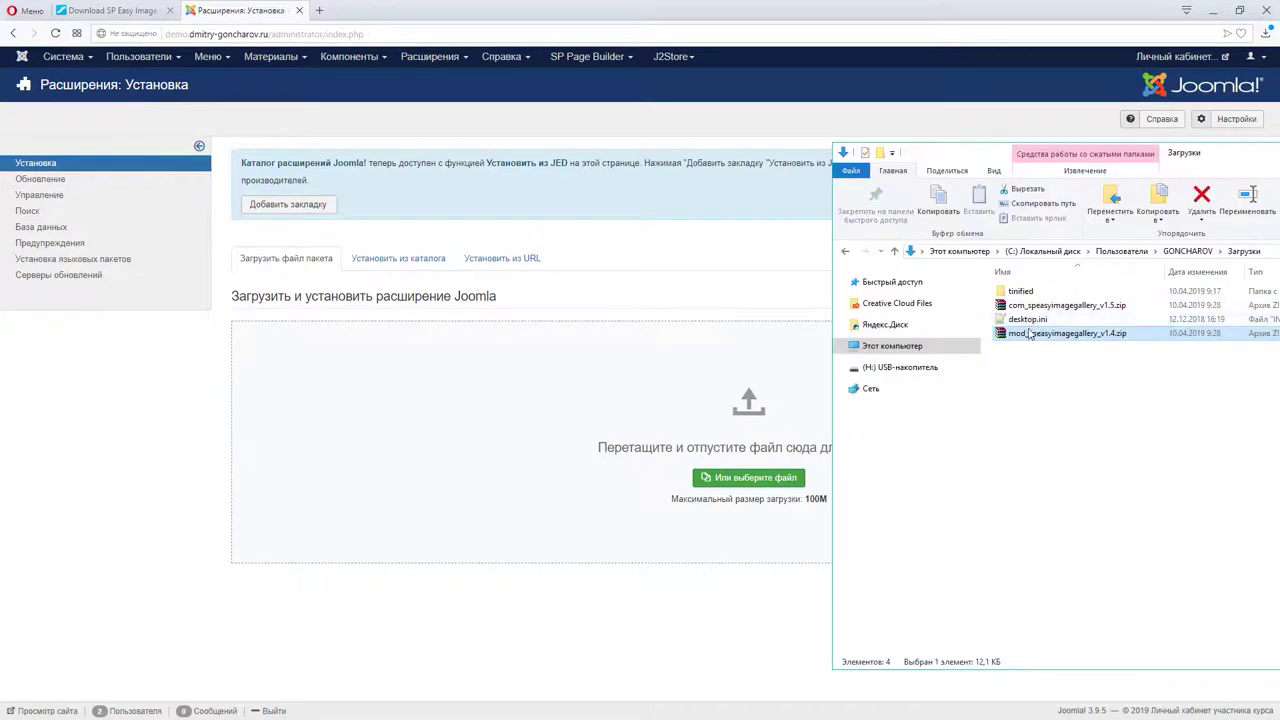
click(1042, 305)
drag(1045, 306, 651, 394)
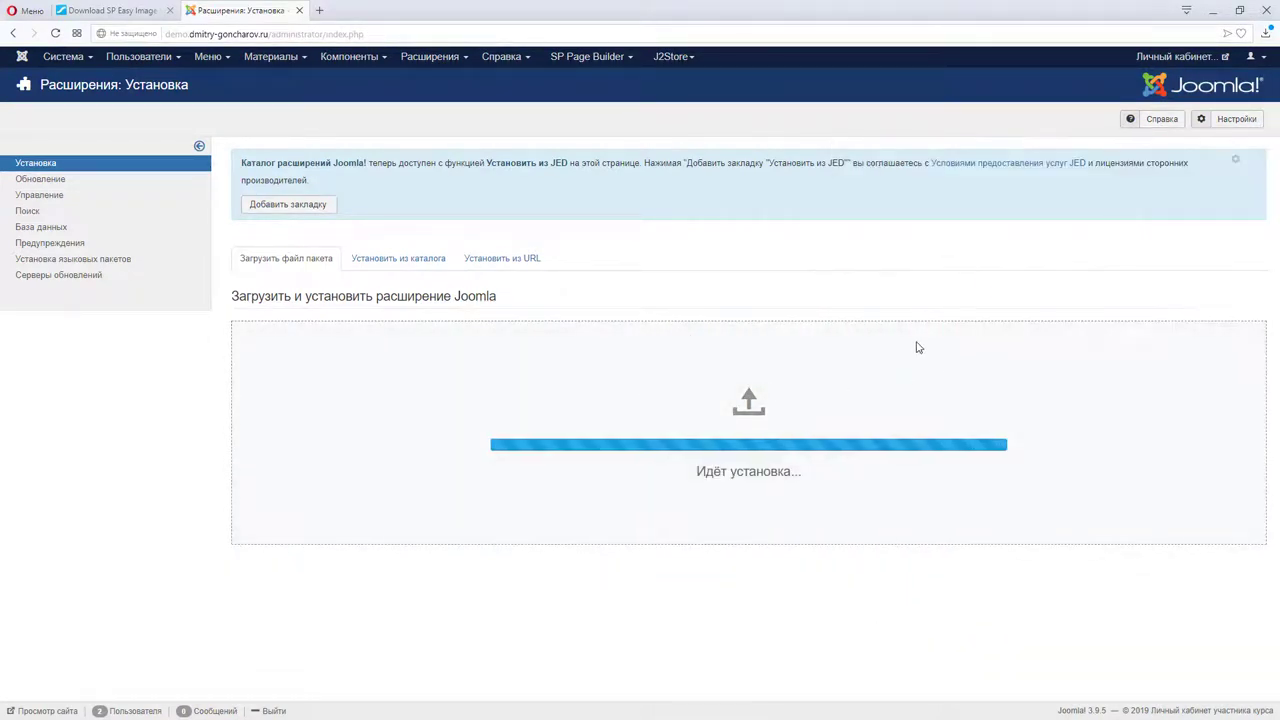
Step: Install the module package mod_speasyimagegallery_v1.4.zip from the downloads folder
key(alt+Tab)
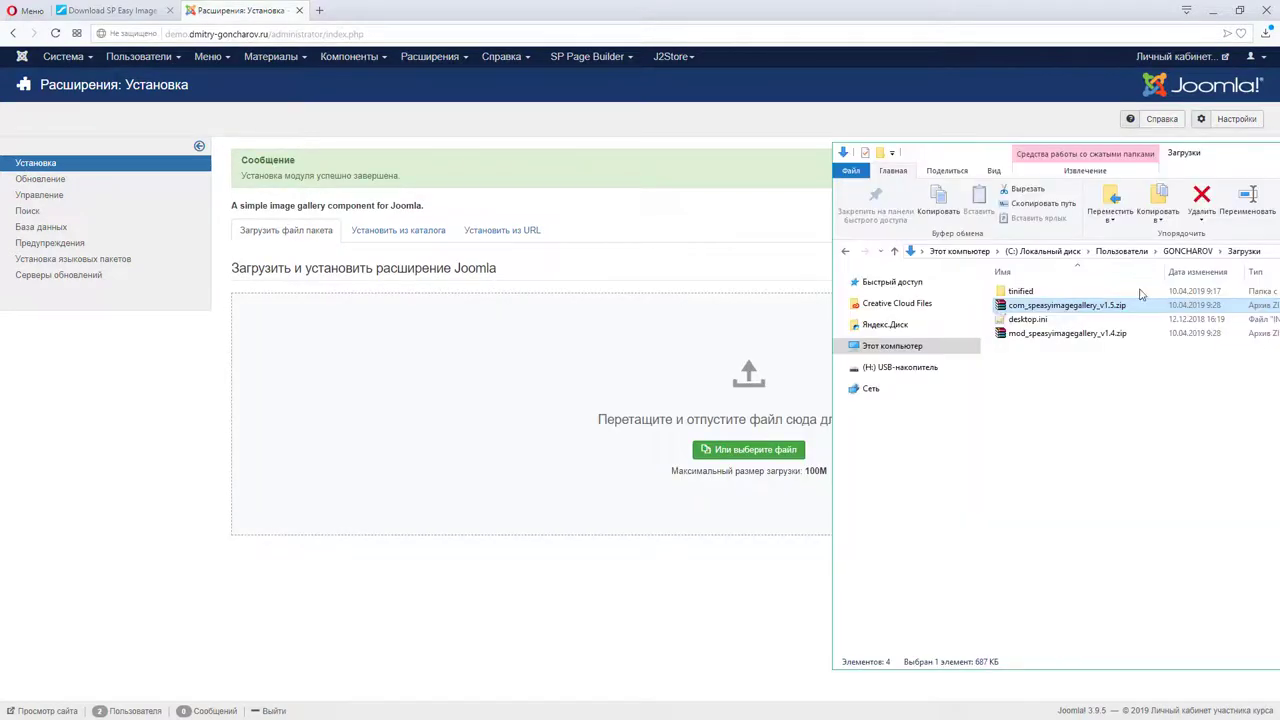
click(1030, 335)
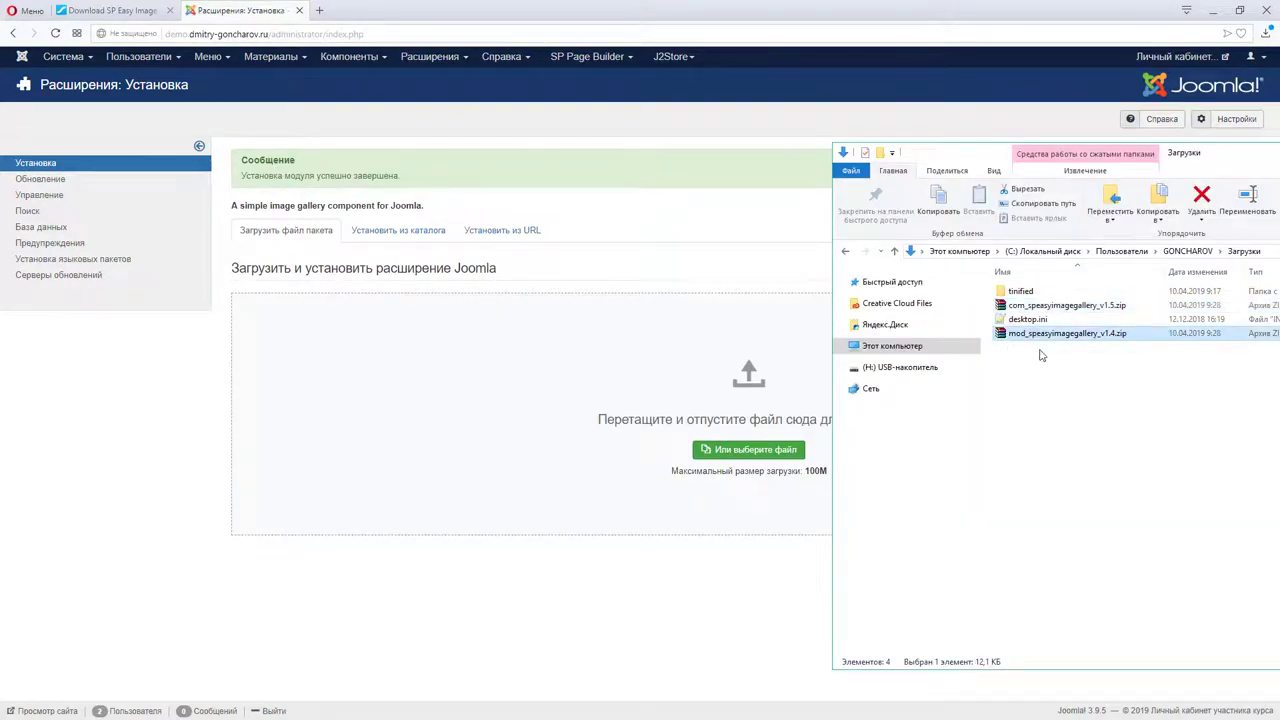
drag(1062, 340, 642, 365)
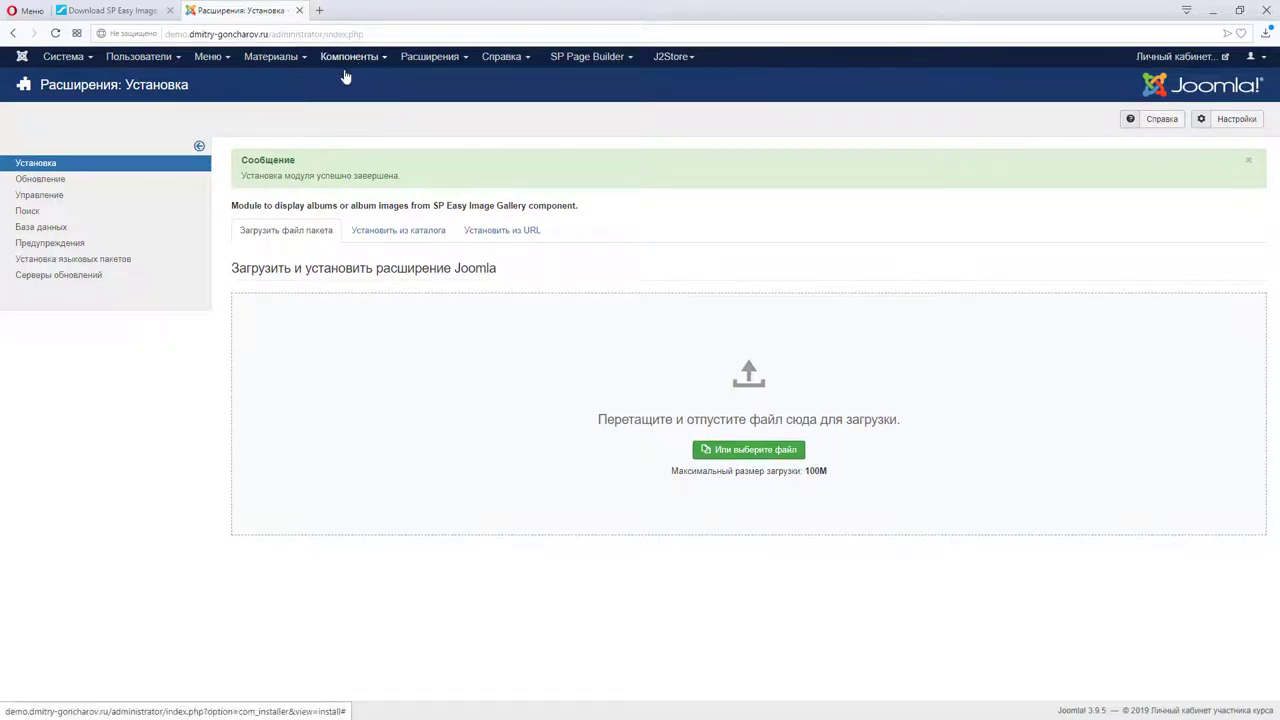
Step: Open the category manager of the SP Easy Image Gallery component
click(381, 62)
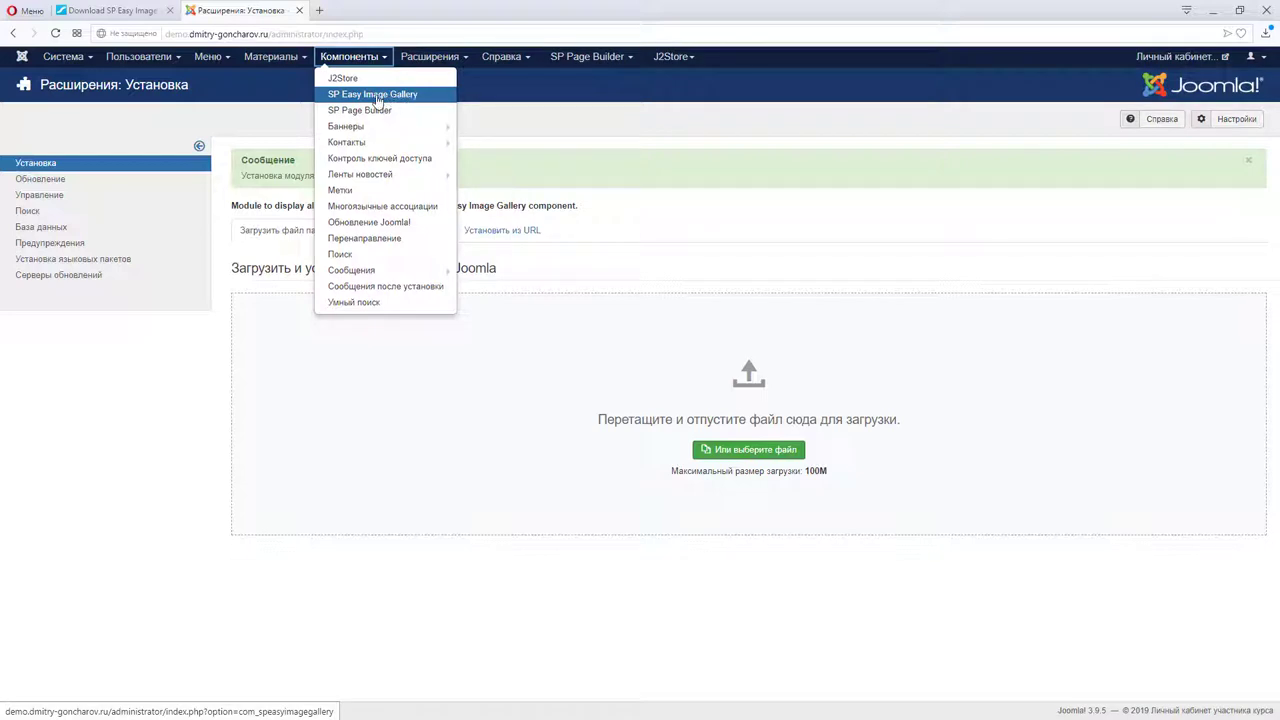
click(377, 97)
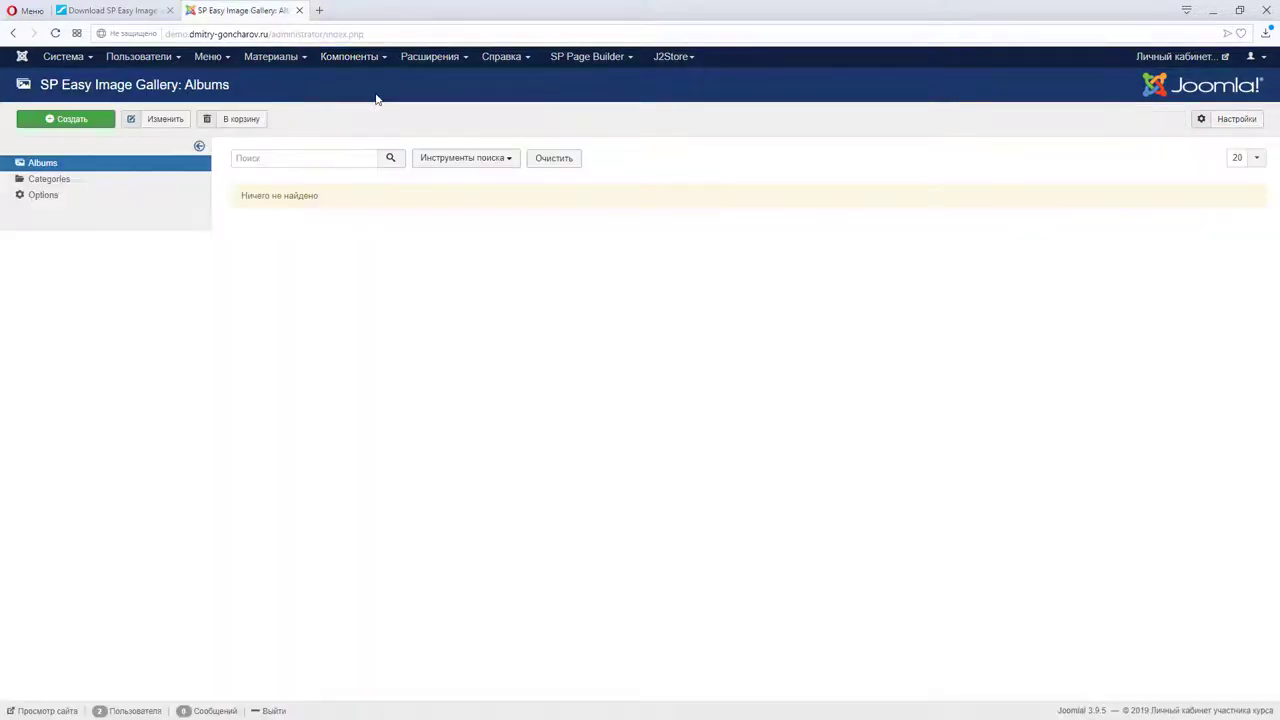
click(56, 182)
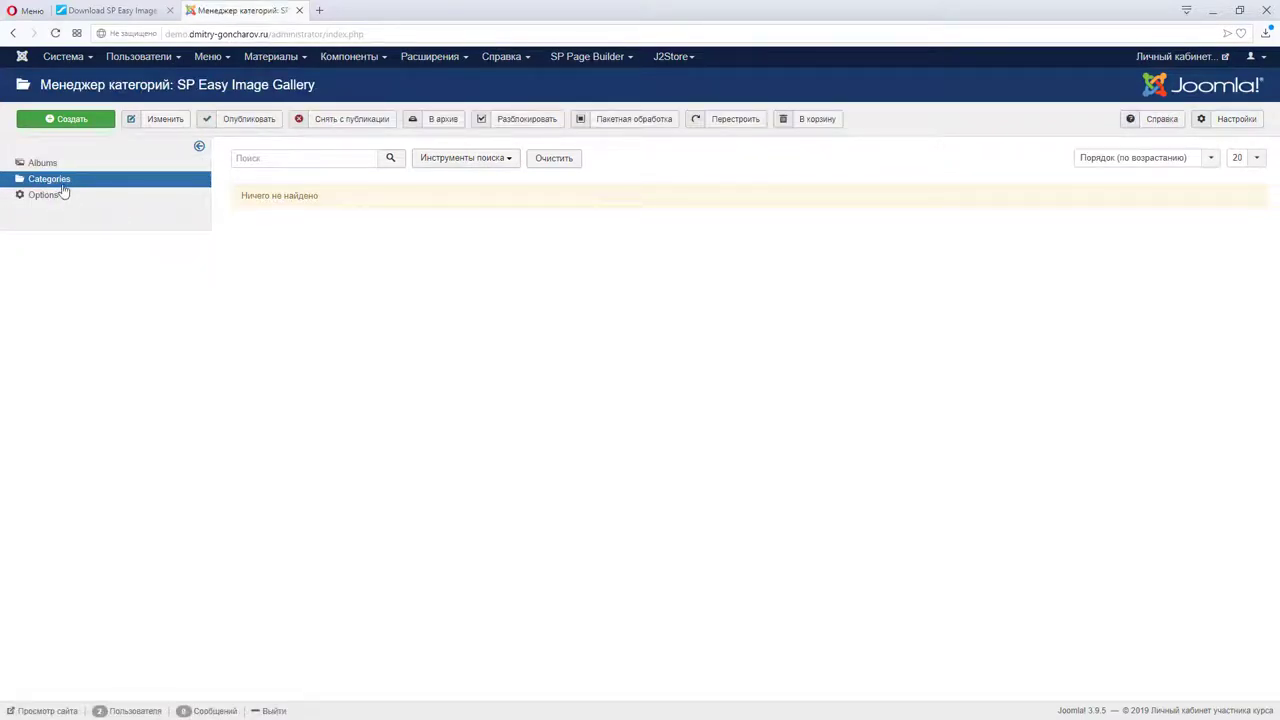
Step: Create a gallery category titled "Города" without a parent, check its parameters, and save and close it
click(72, 122)
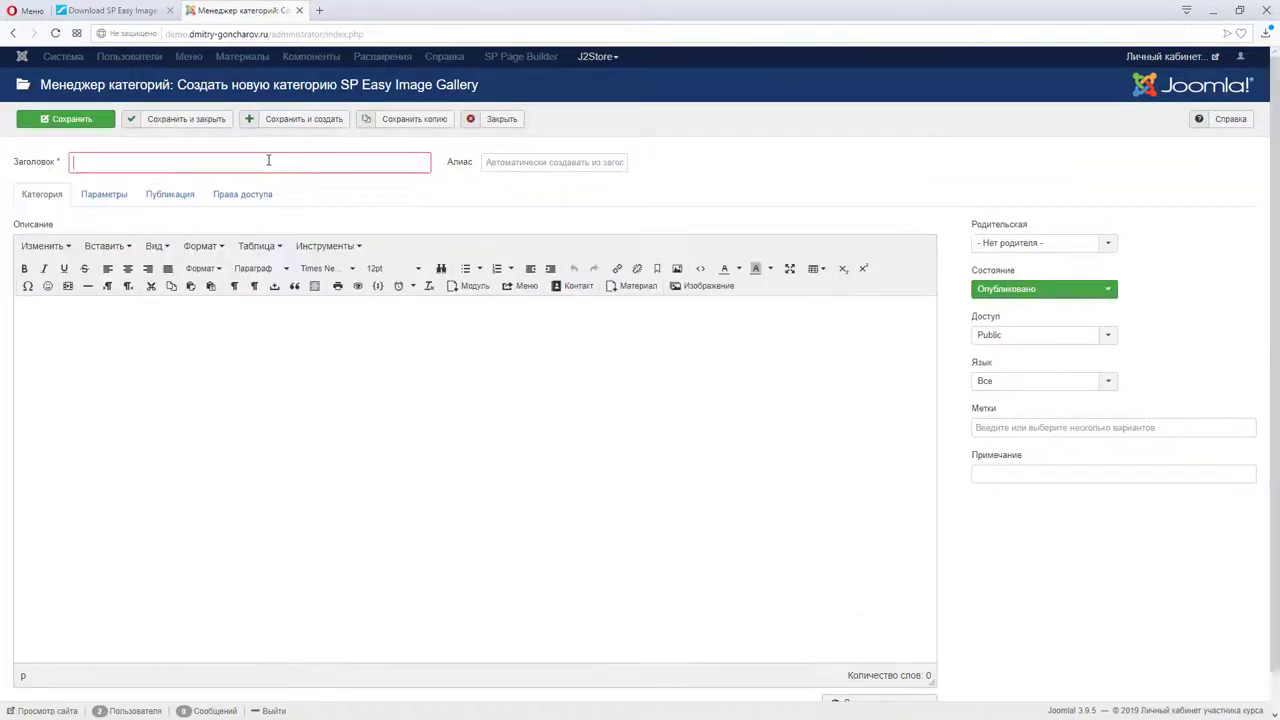
text(Города)
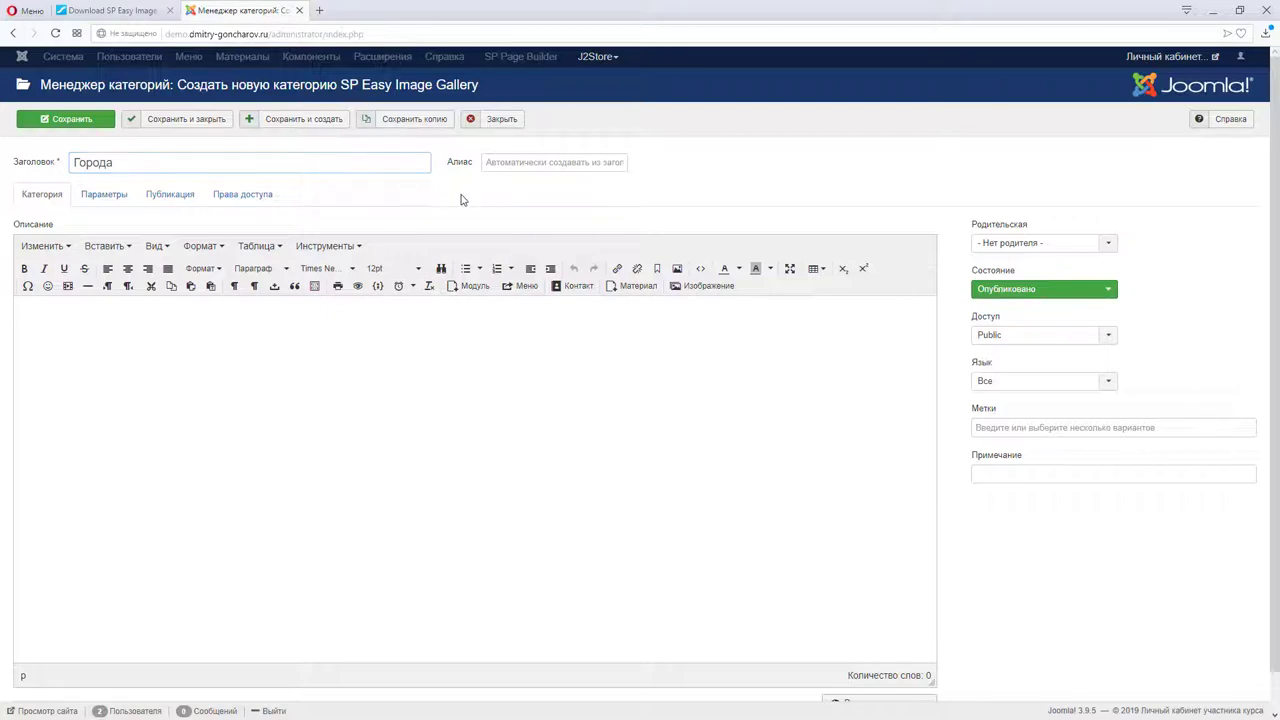
click(1029, 248)
click(1032, 256)
click(103, 198)
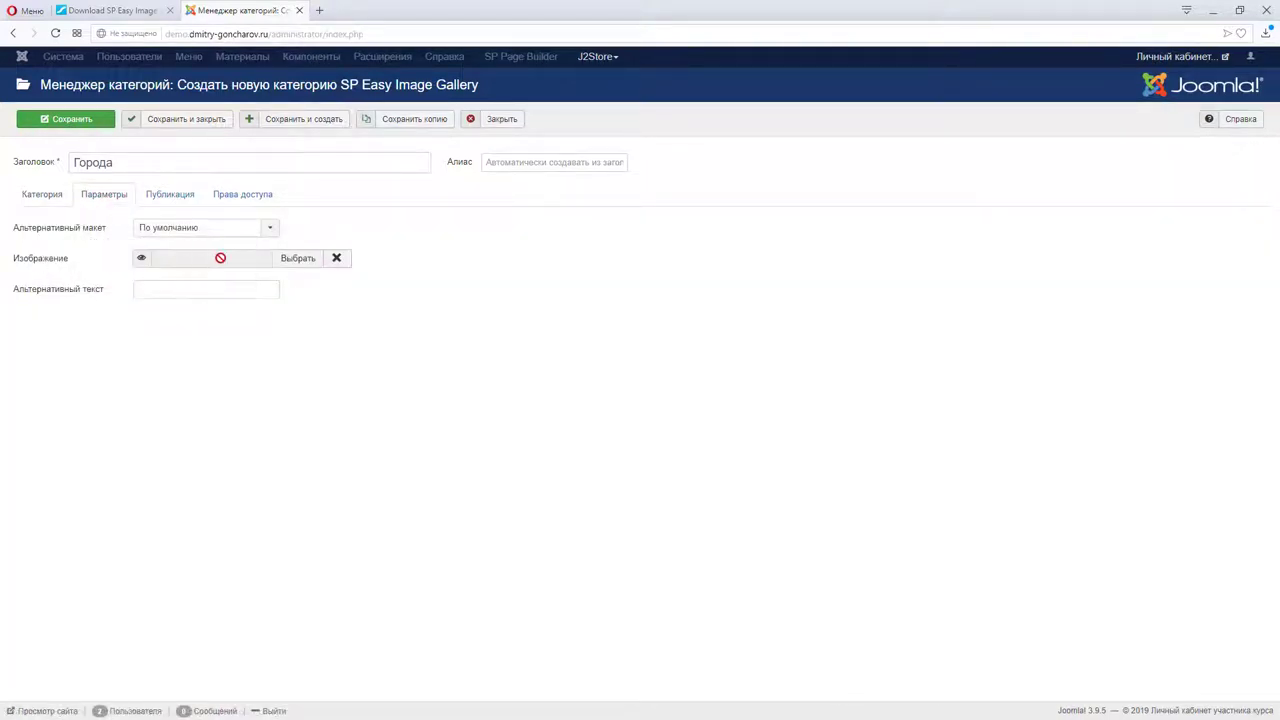
click(47, 198)
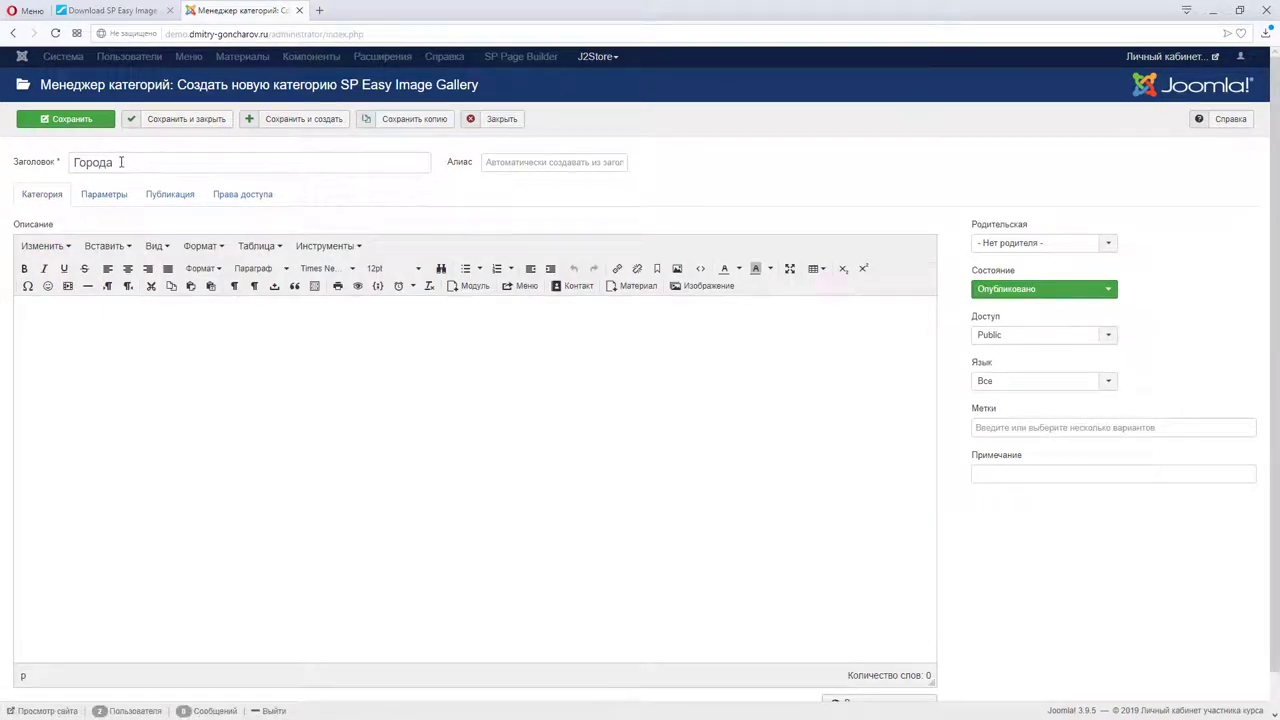
click(183, 121)
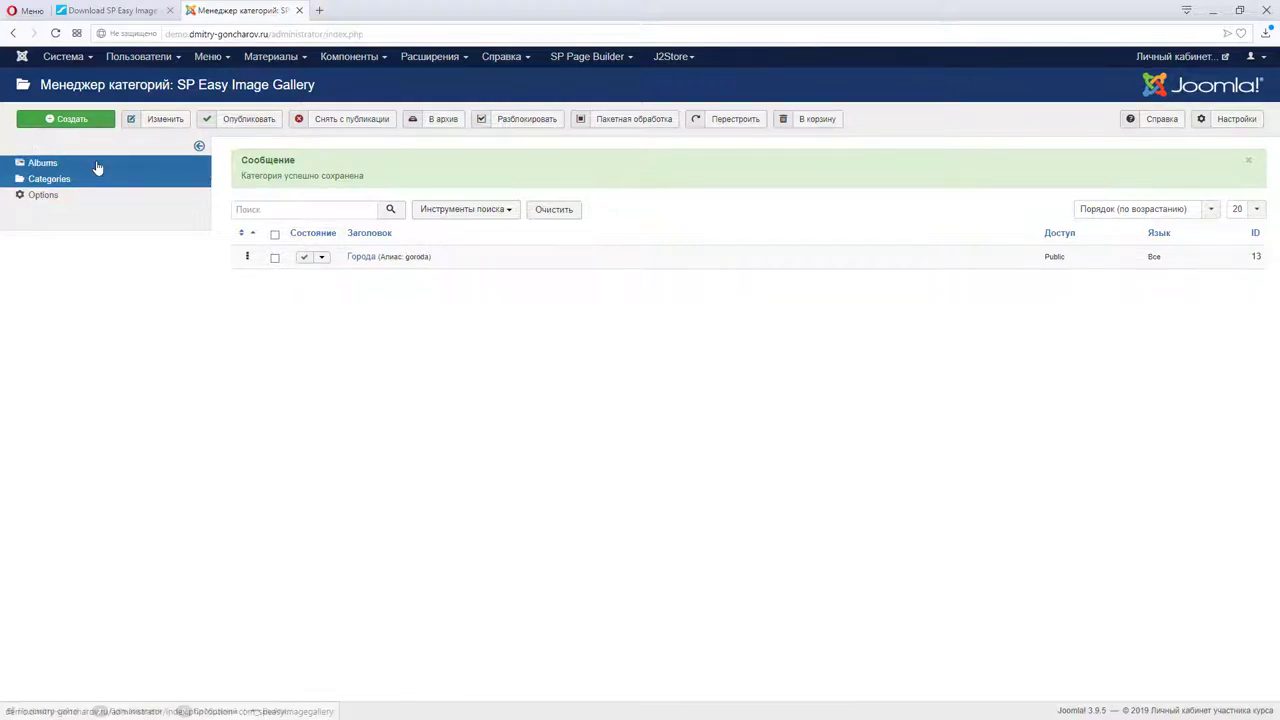
Step: Create a second gallery category titled "Районы", then save and close it
click(63, 120)
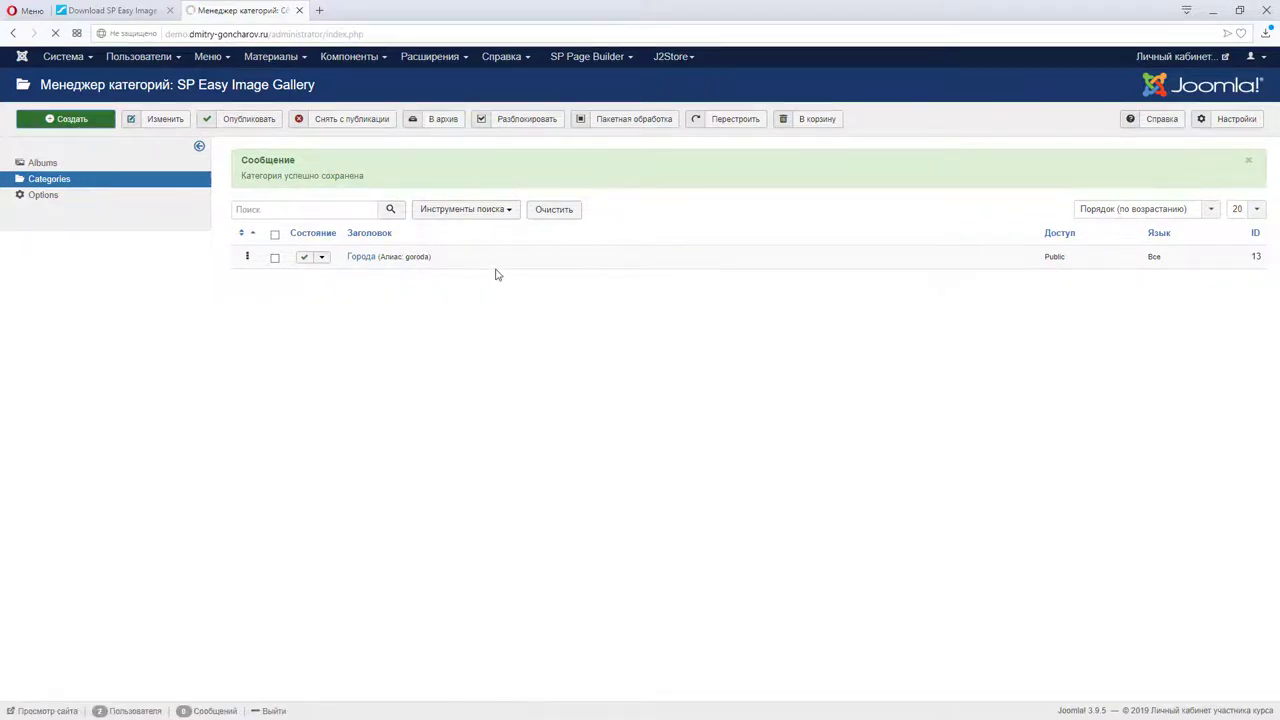
click(211, 169)
text(Районы)
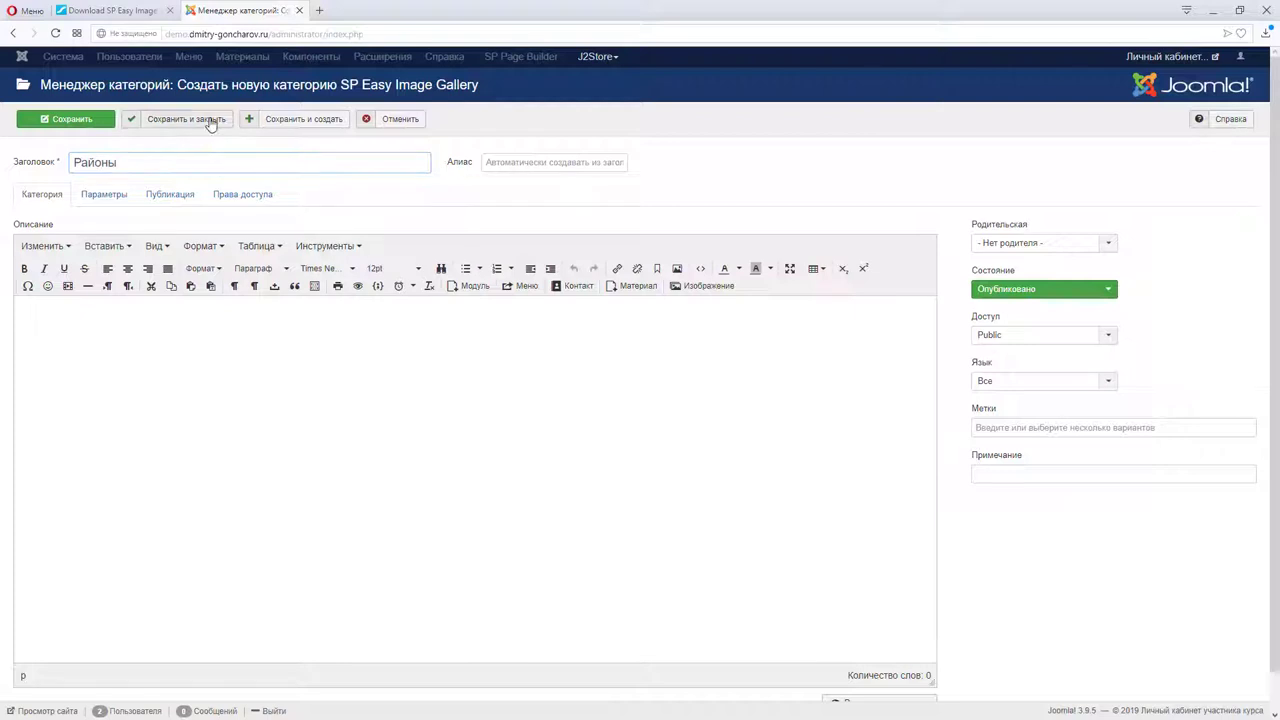
click(209, 121)
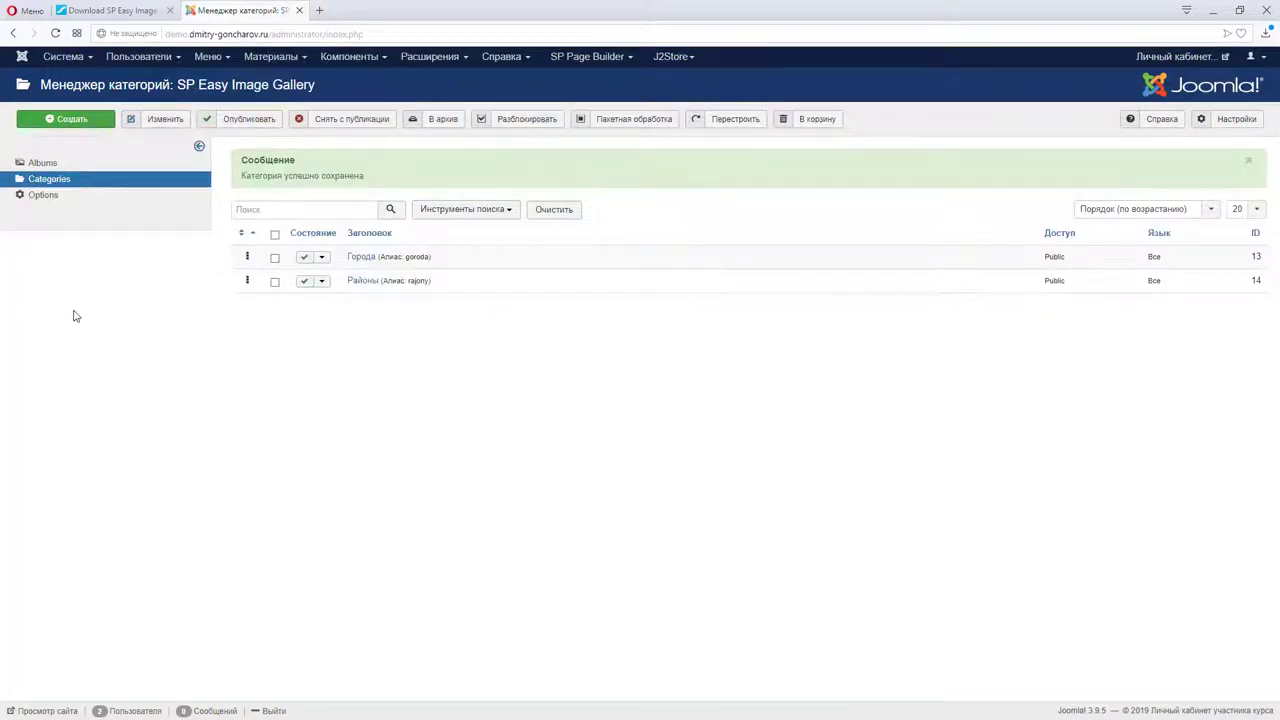
Step: Examine the gallery component's thumbnail width and height options and leave them without saving
click(43, 195)
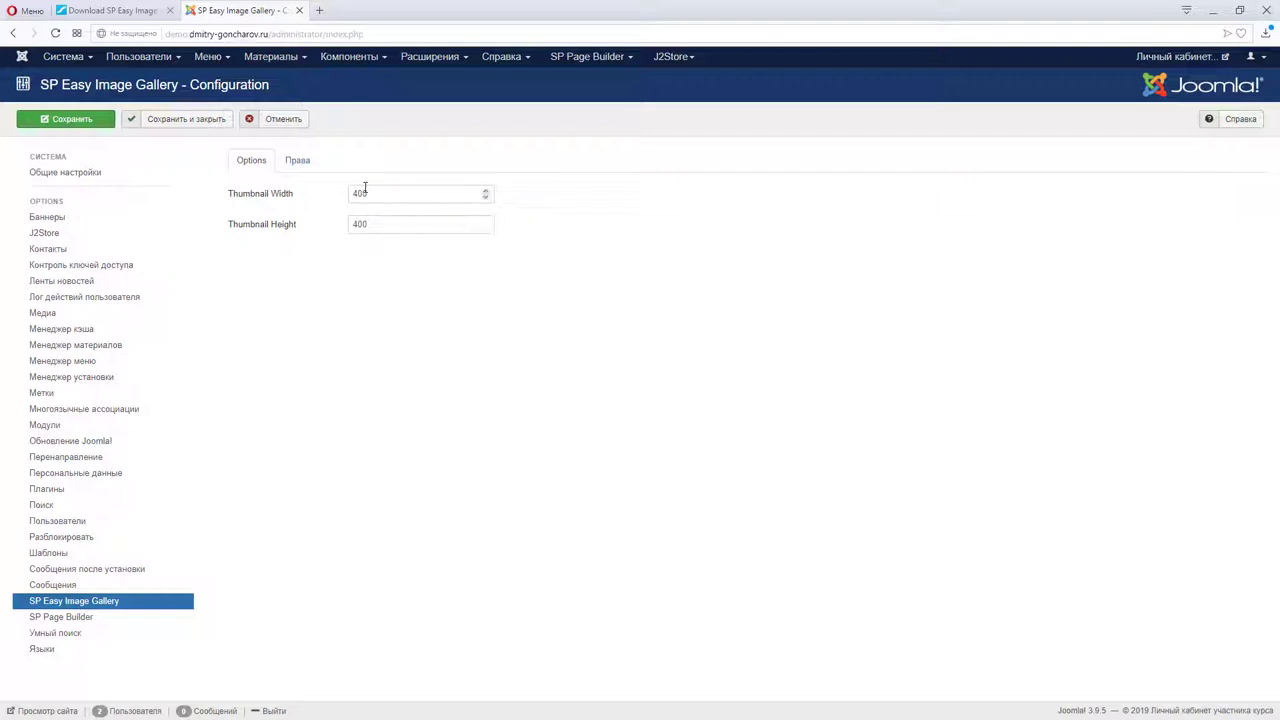
click(287, 122)
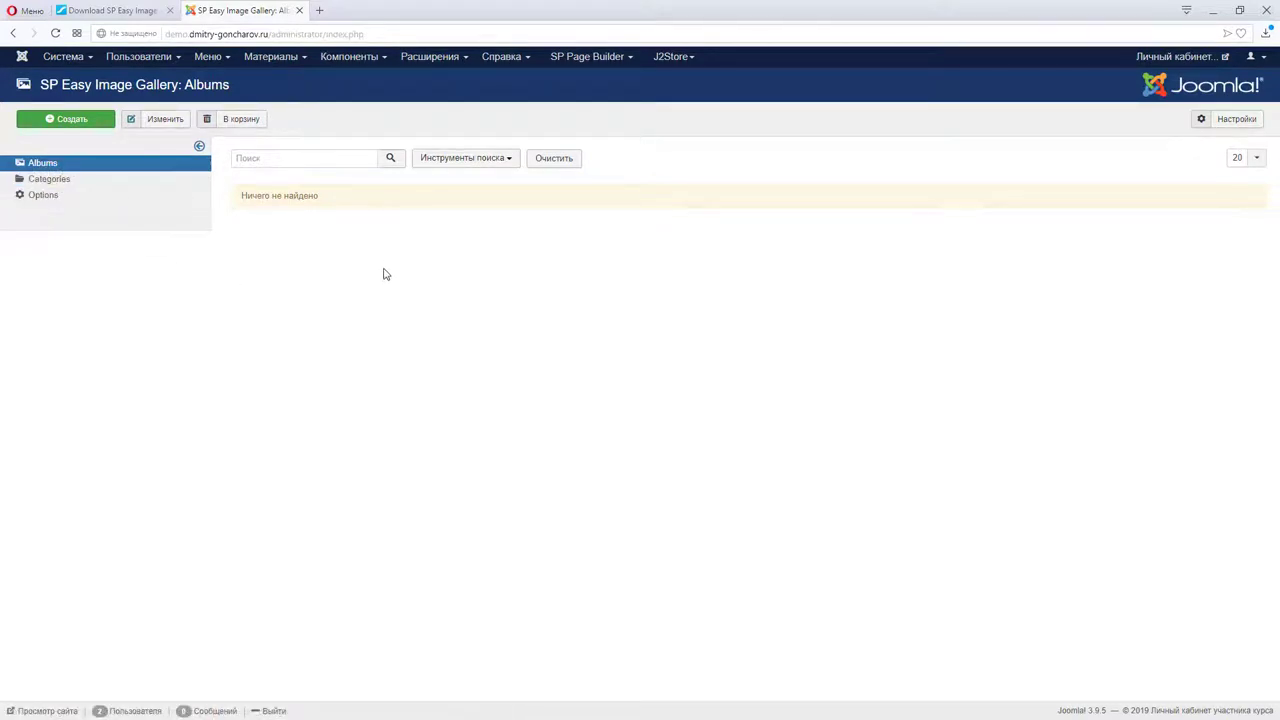
Step: Create a new album titled "Города мира" in the category "Города" and try to save it
click(70, 121)
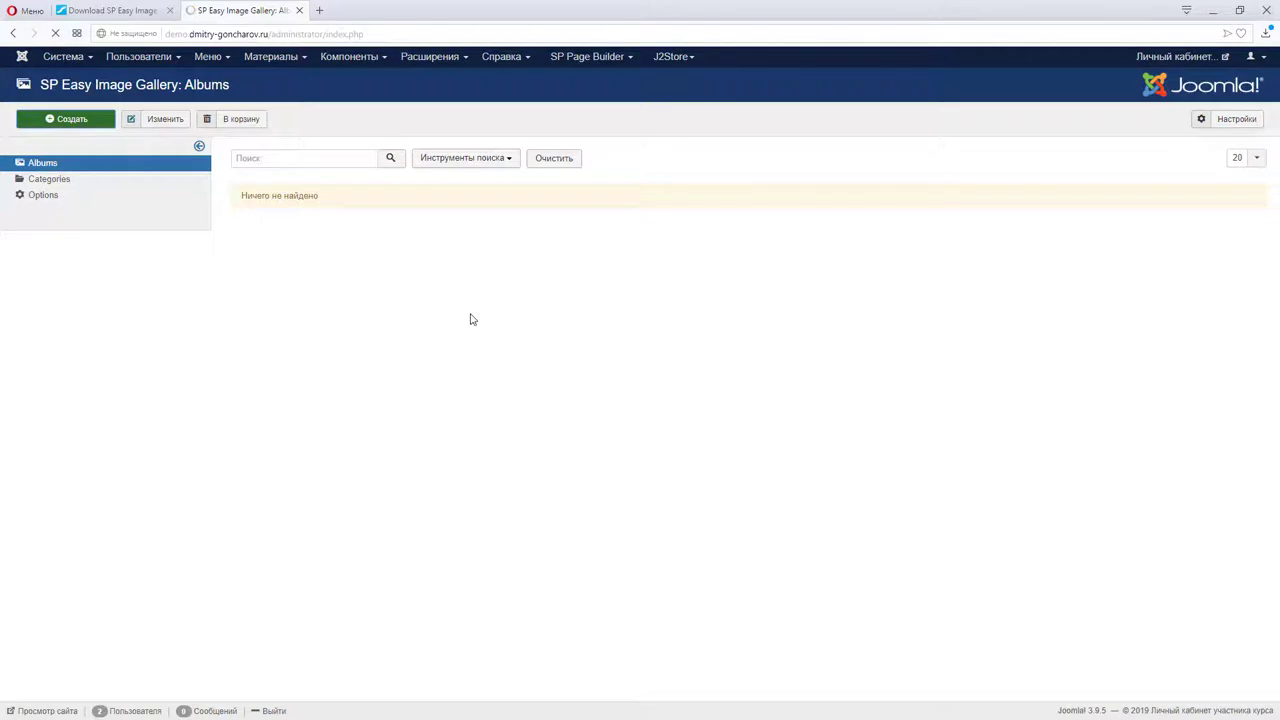
click(206, 161)
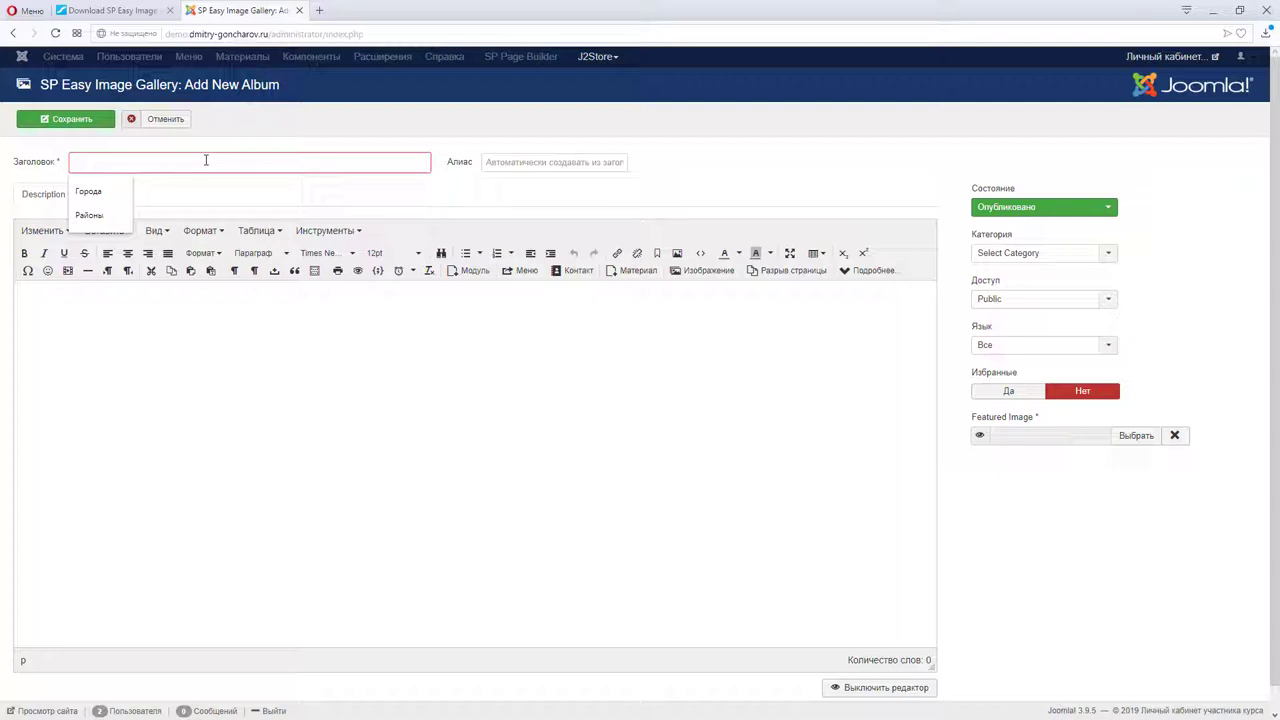
text(Горо)
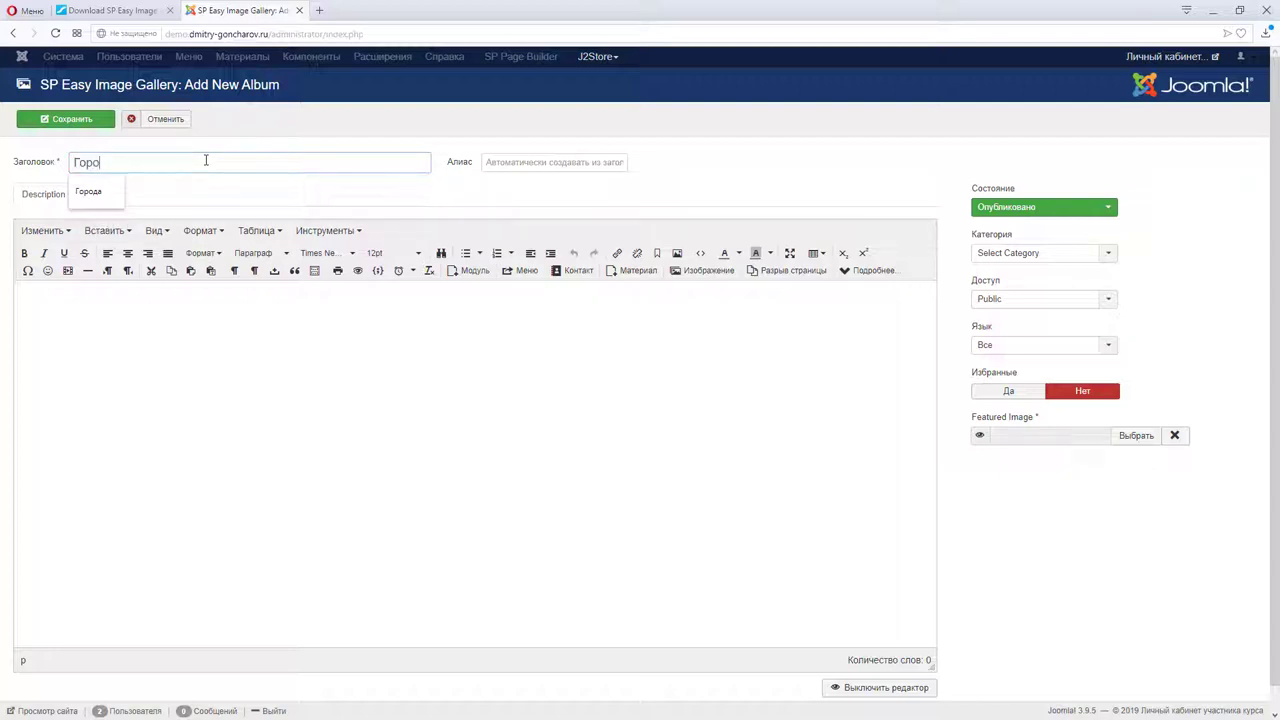
text(да мира)
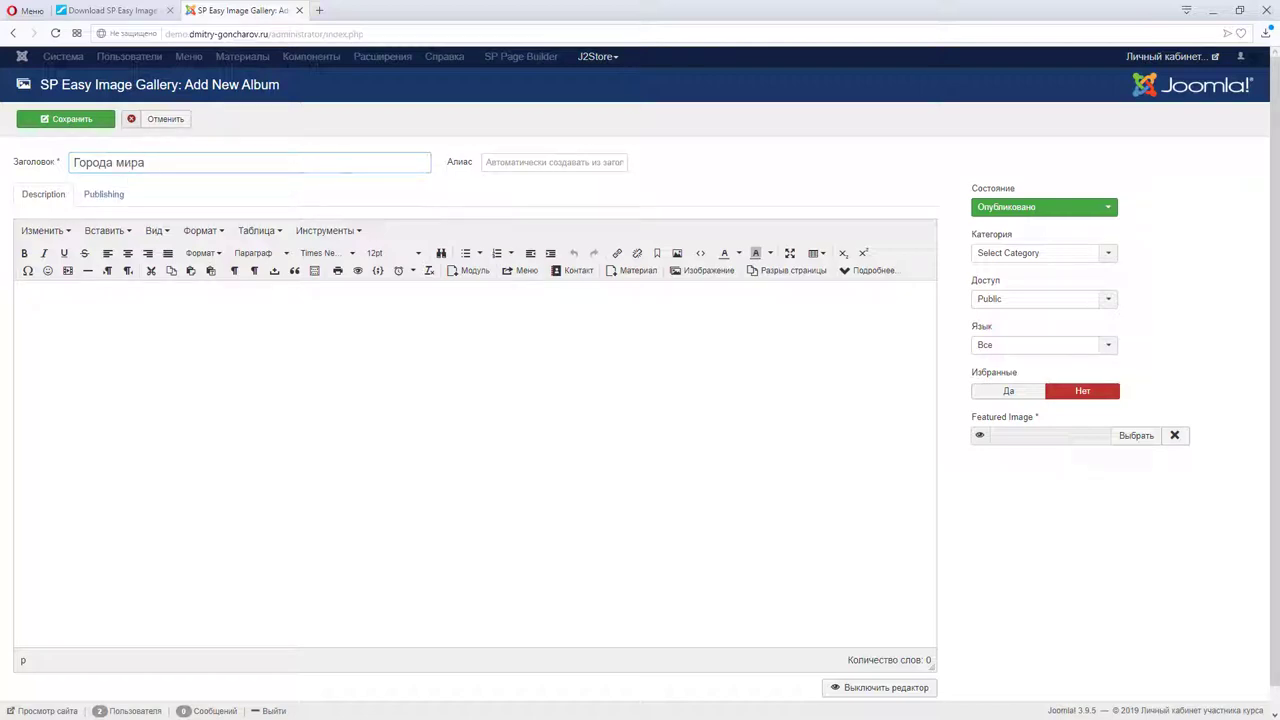
click(1006, 262)
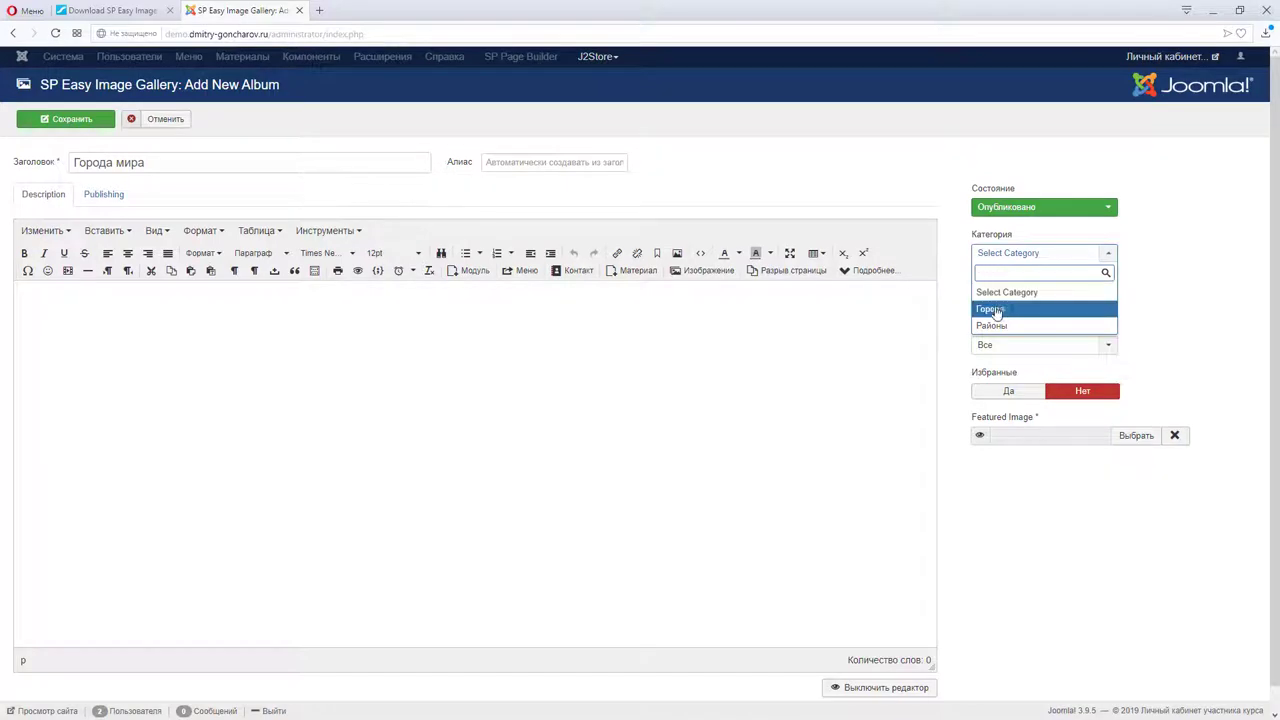
click(1000, 310)
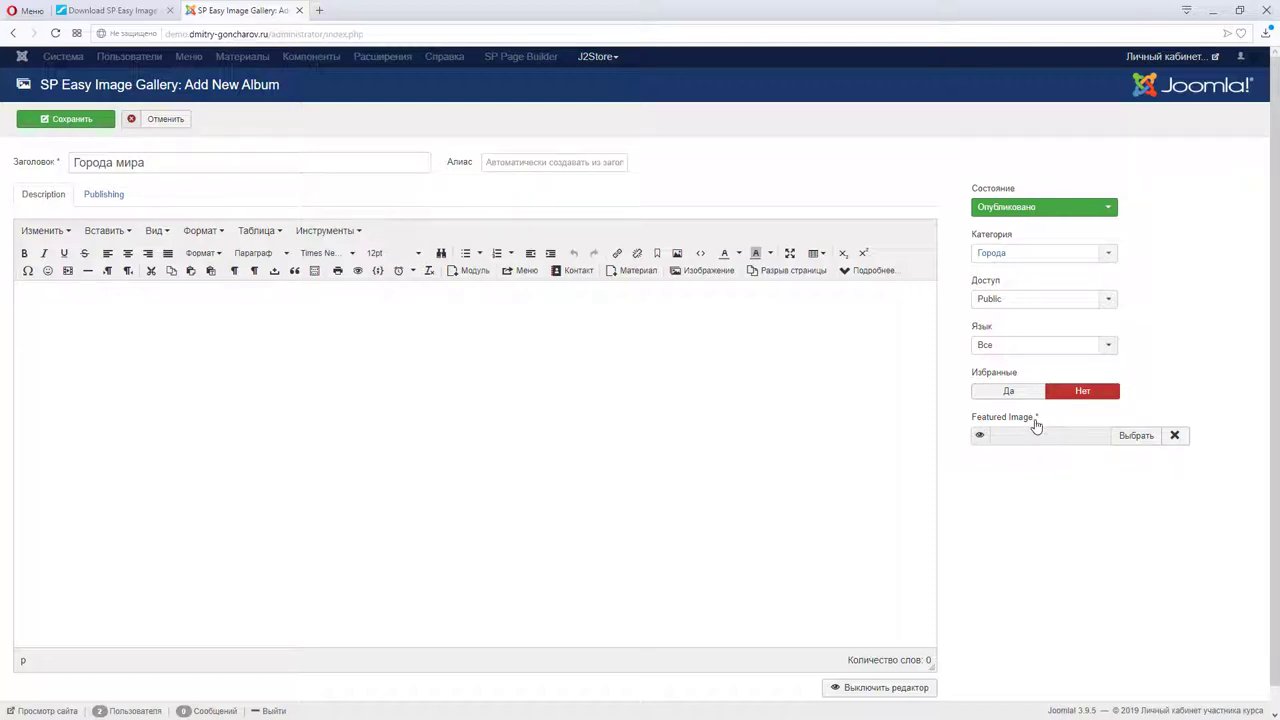
click(82, 130)
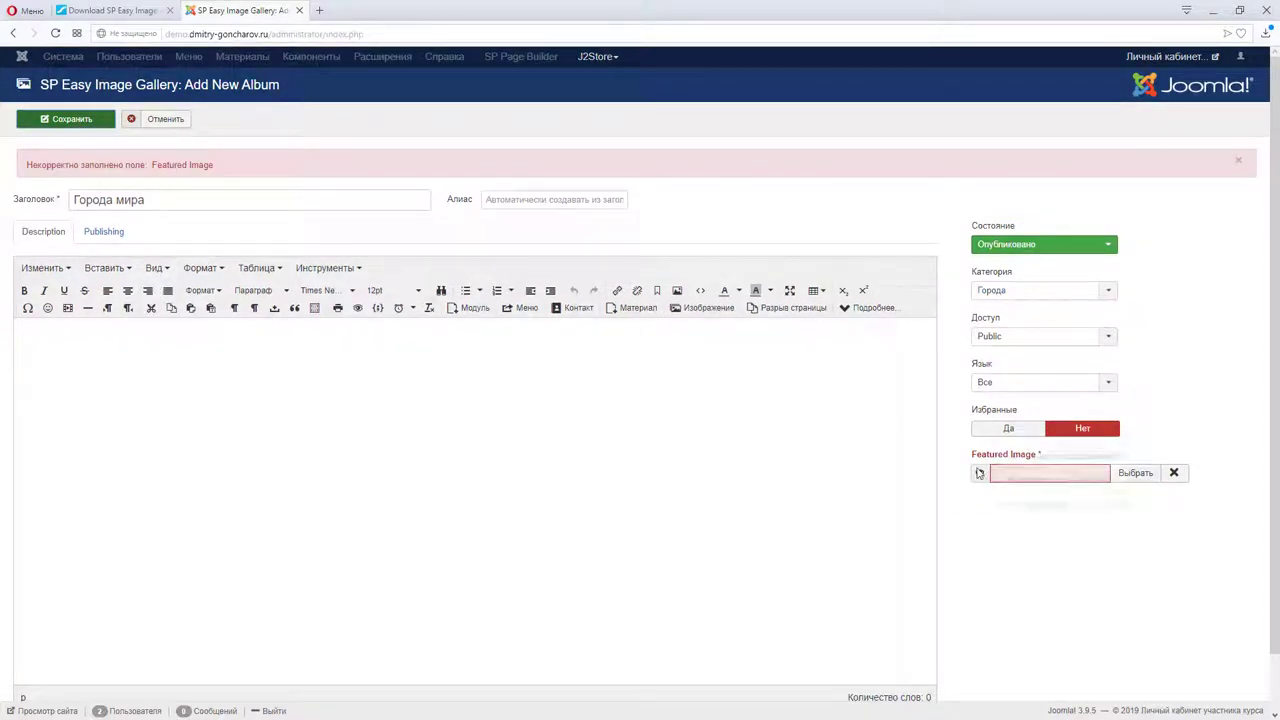
Step: Set joomla_black.png from the root images folder as the album's featured image and save the album
click(1138, 476)
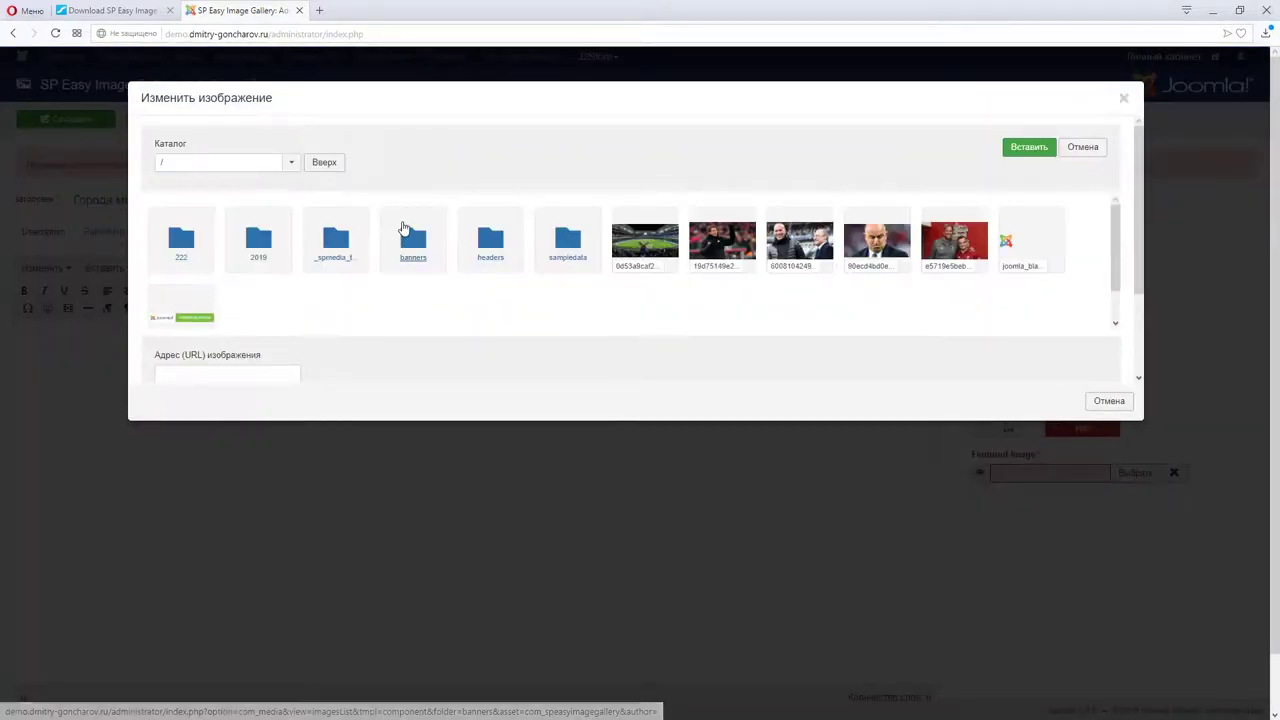
scroll(700, 258, down, 1)
scroll(698, 252, up, 1)
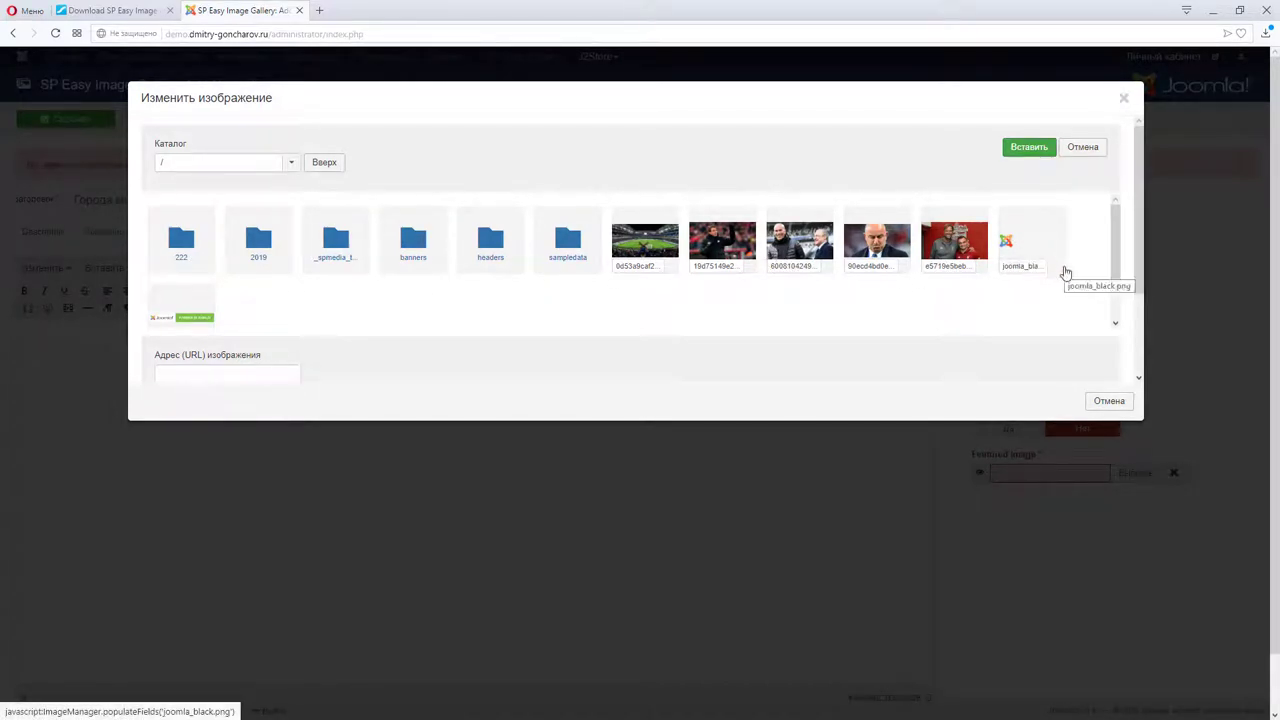
click(1037, 243)
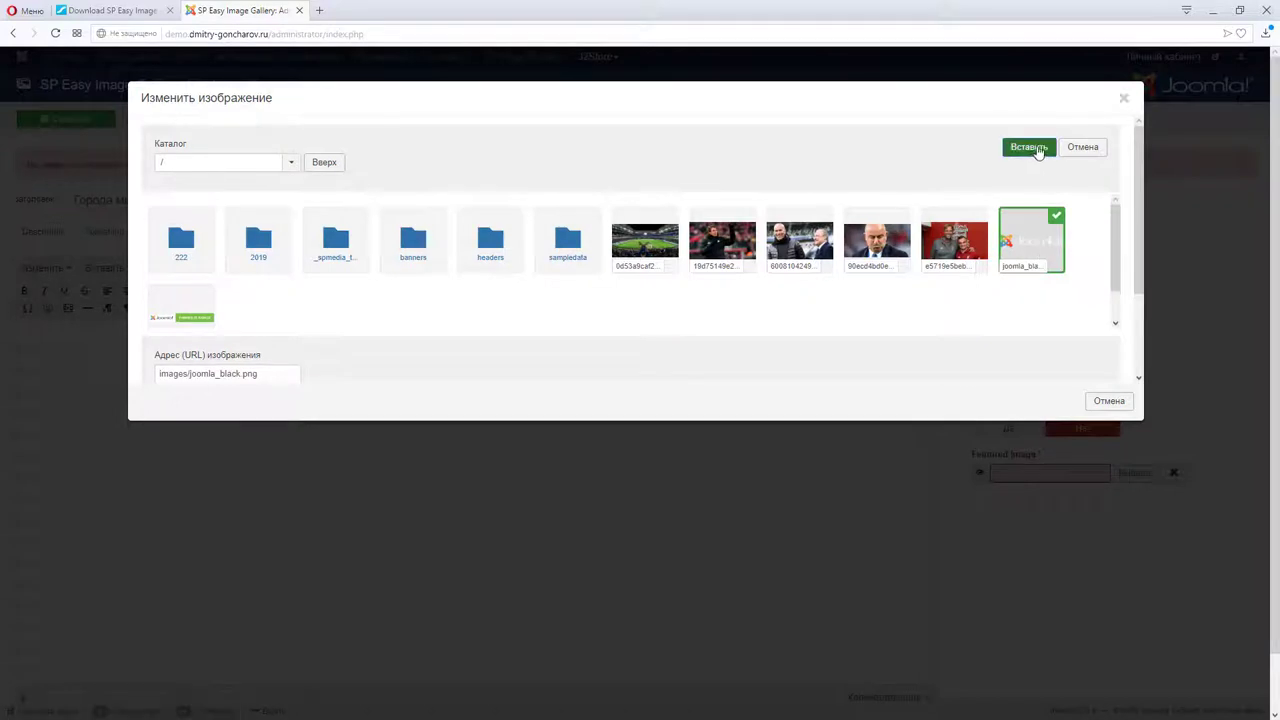
click(1037, 149)
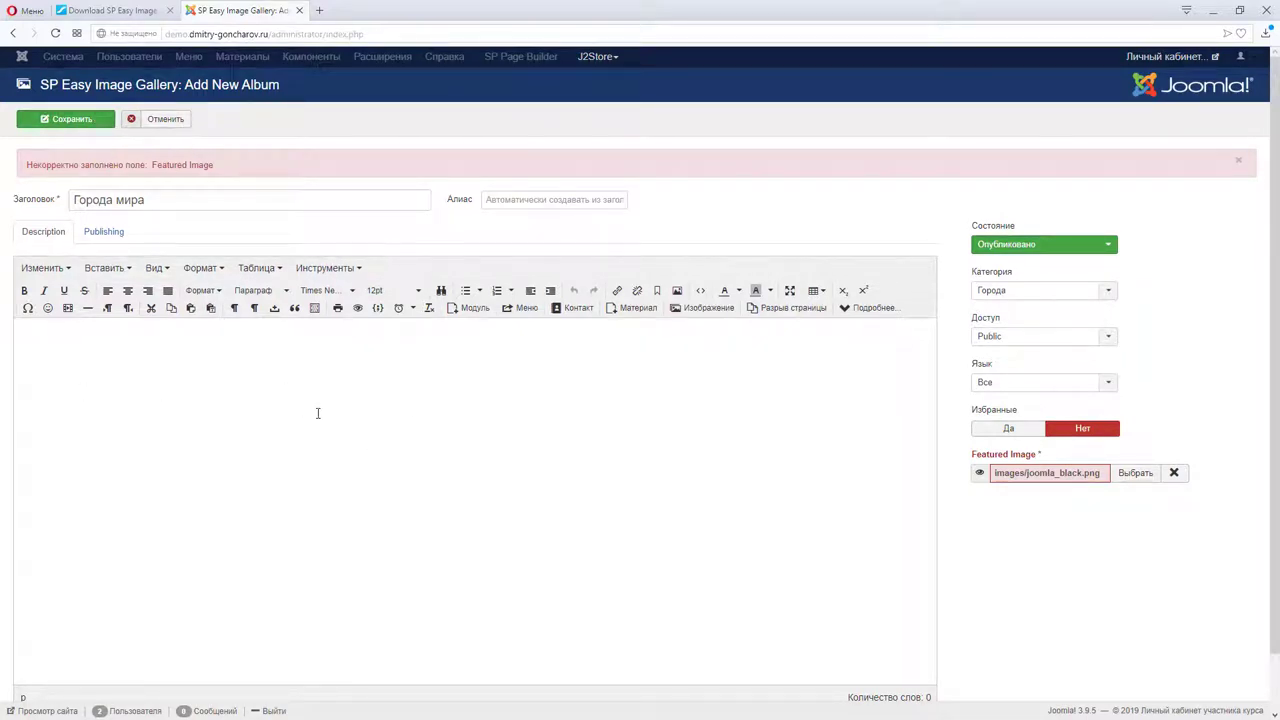
click(71, 120)
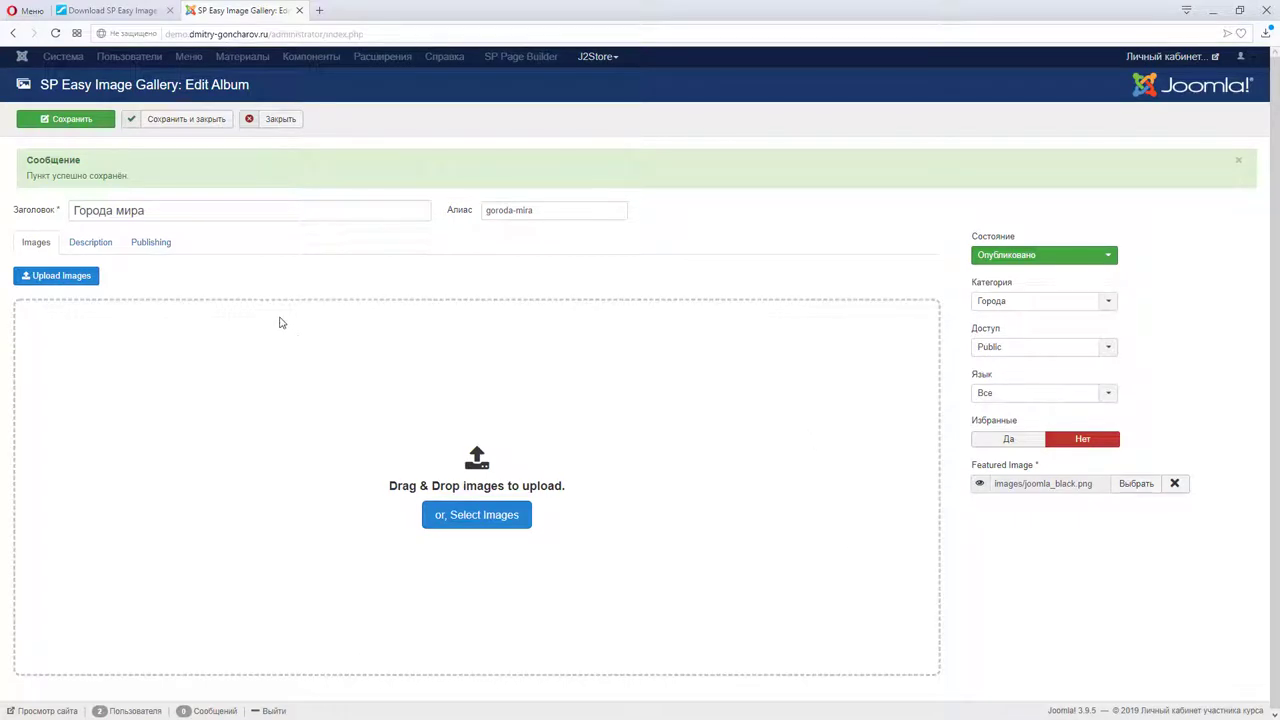
click(92, 247)
click(57, 248)
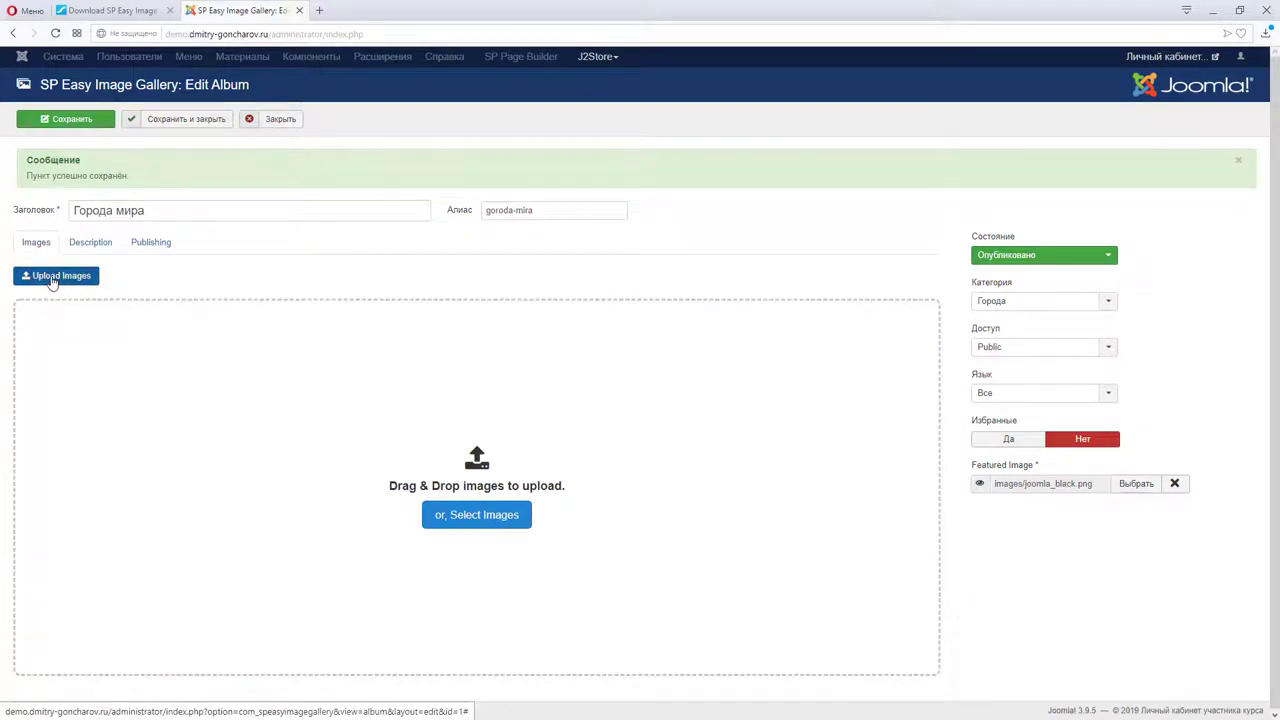
click(52, 278)
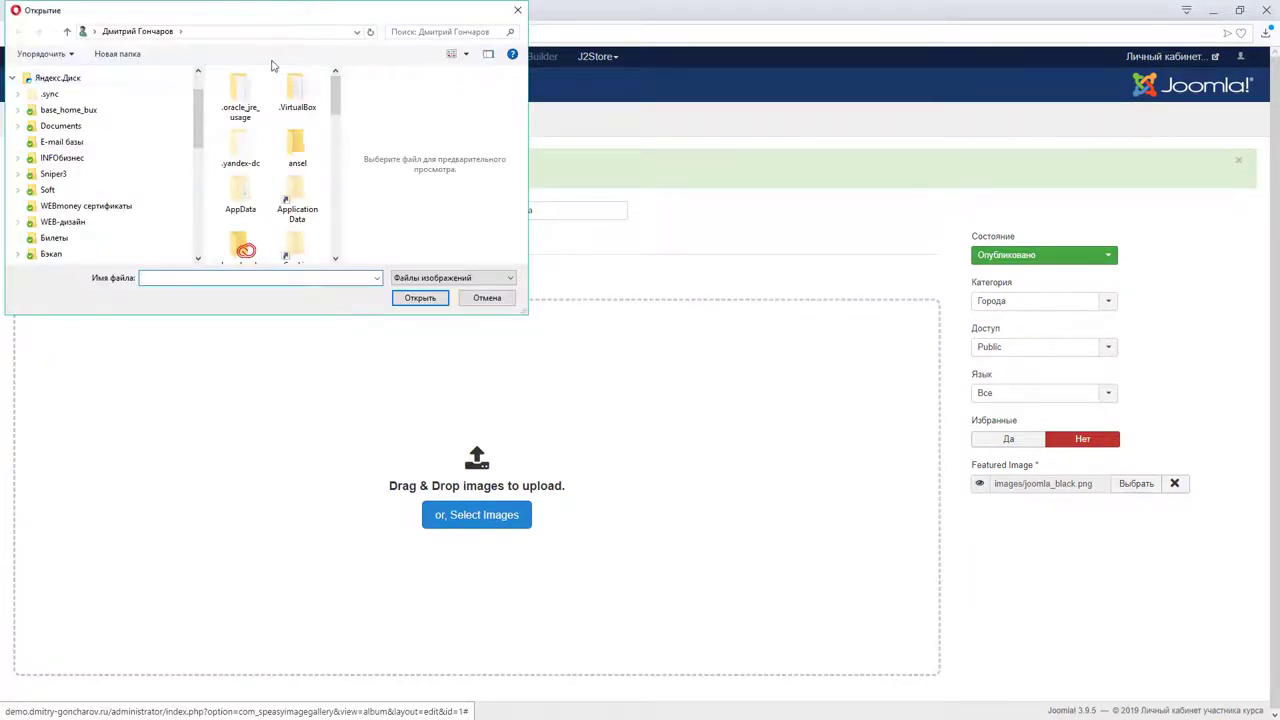
click(517, 10)
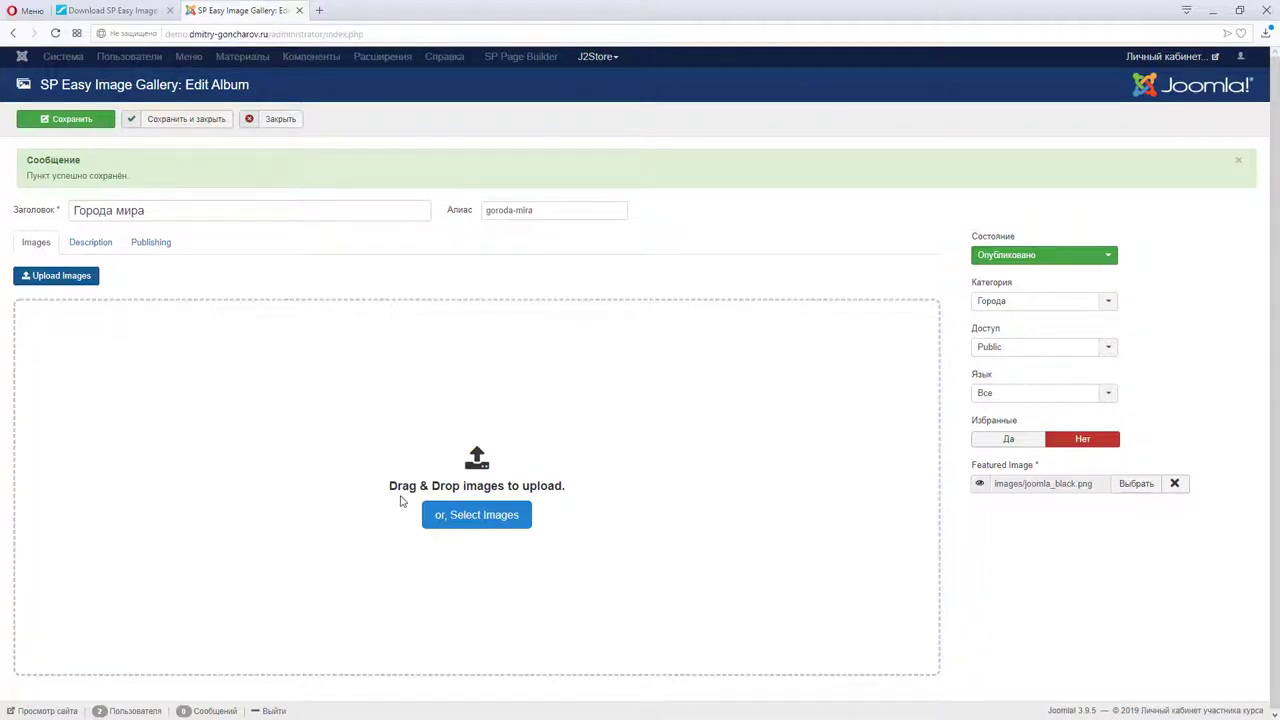
drag(389, 487, 458, 486)
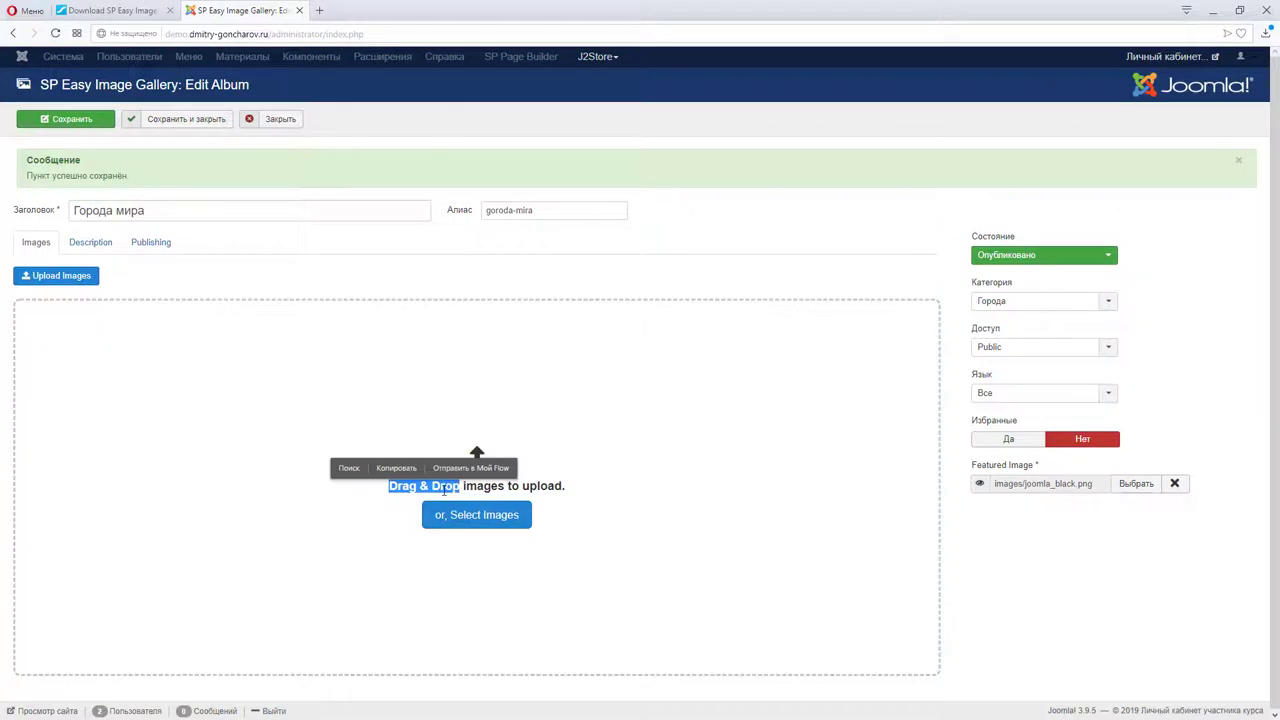
click(740, 242)
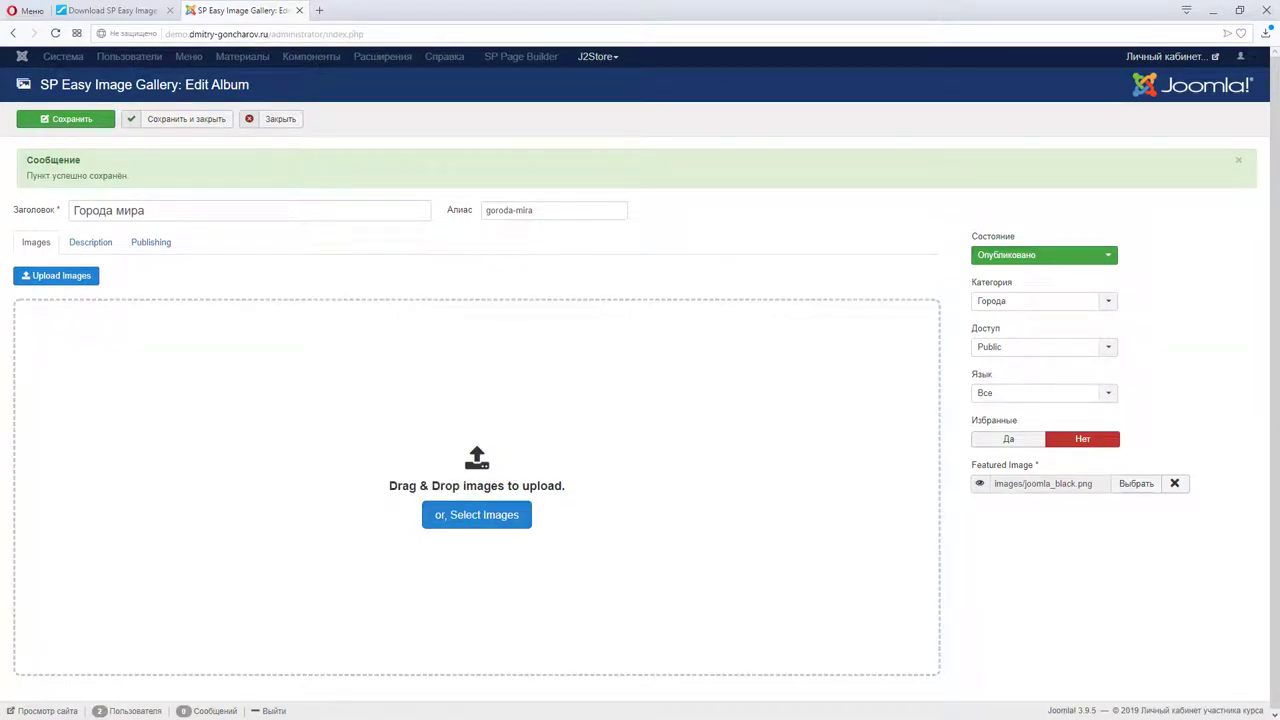
Step: Switch to File Explorer, add all images from the "tinified" folder in Загрузки to the album, and save the album
key(alt+Tab)
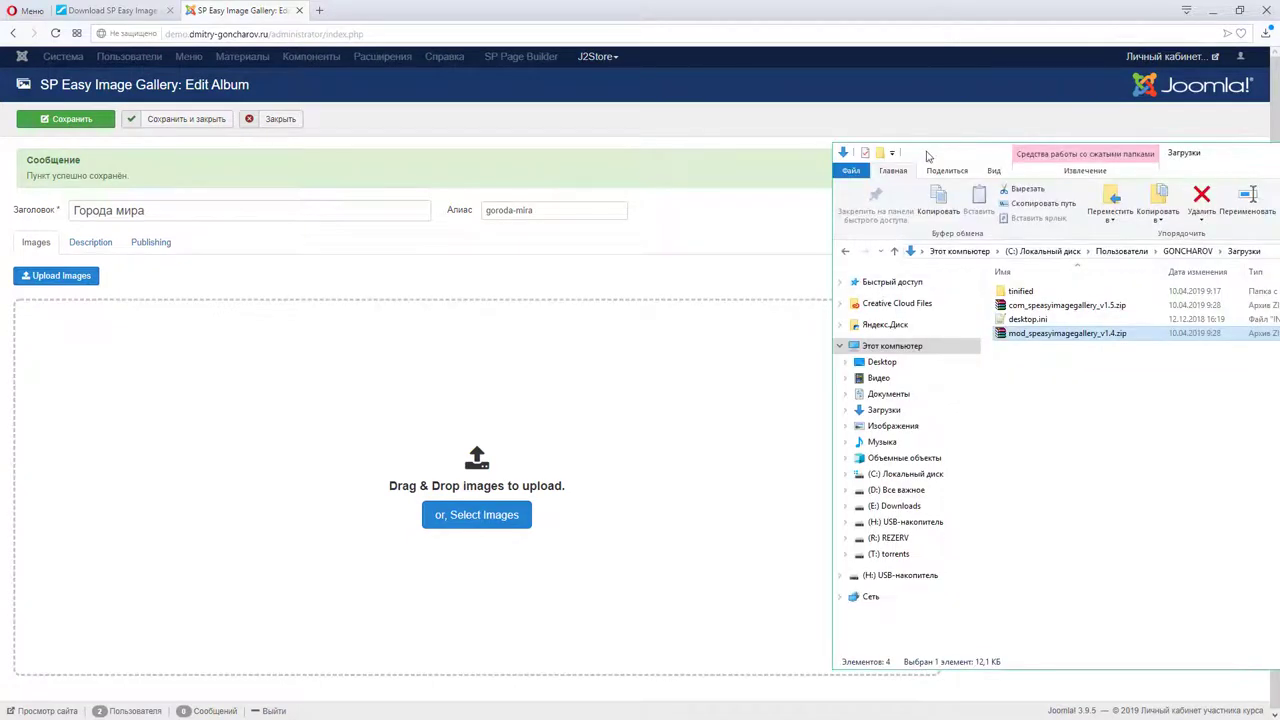
drag(968, 152, 790, 150)
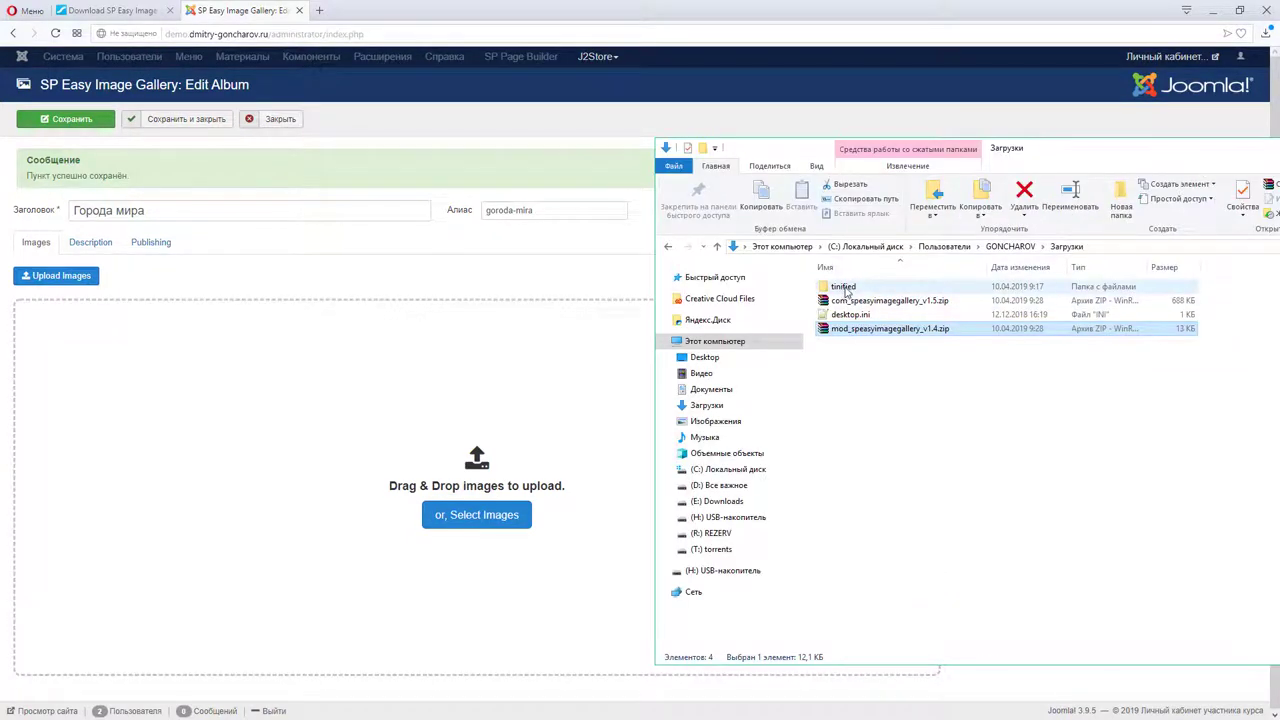
double_click(846, 289)
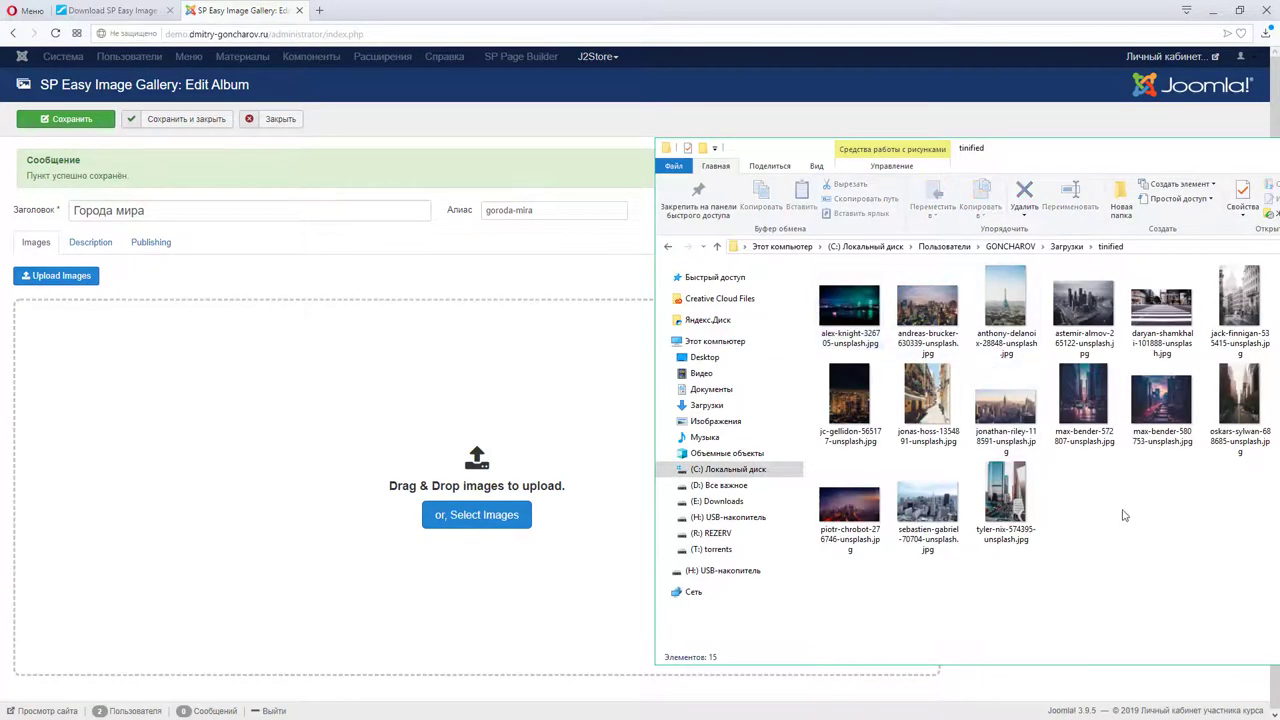
drag(1043, 145, 945, 130)
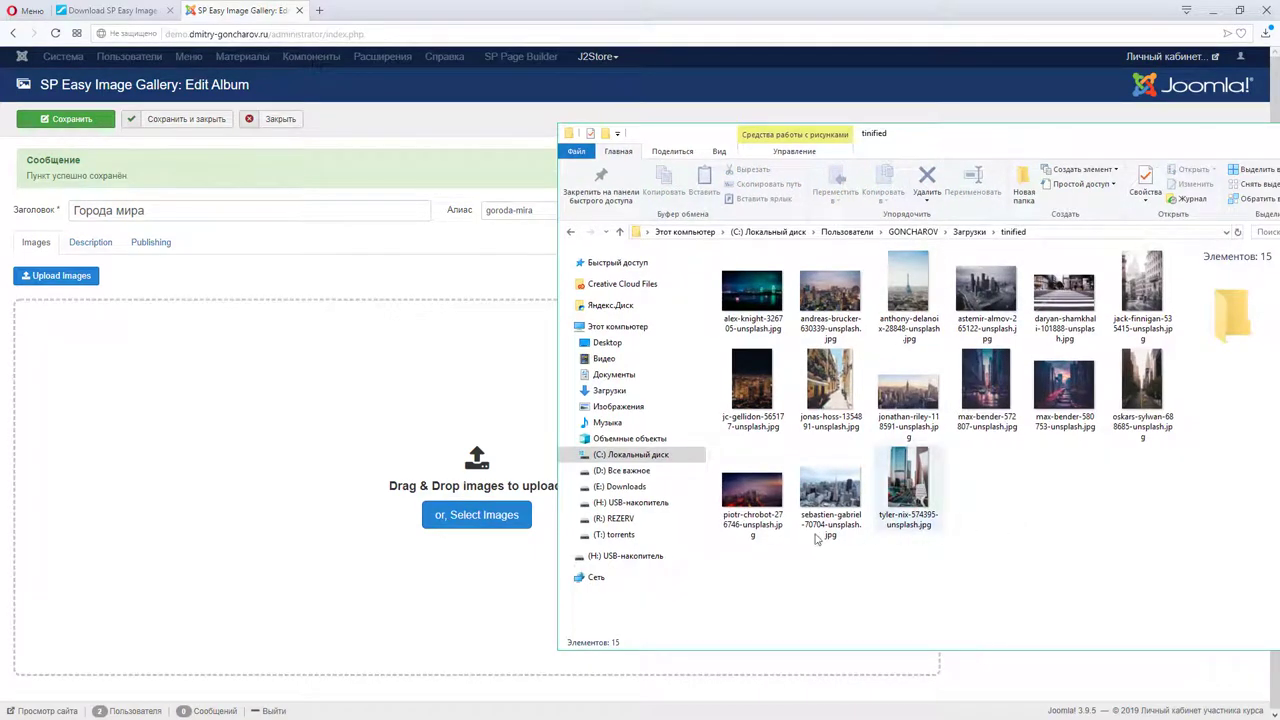
drag(729, 569, 1146, 262)
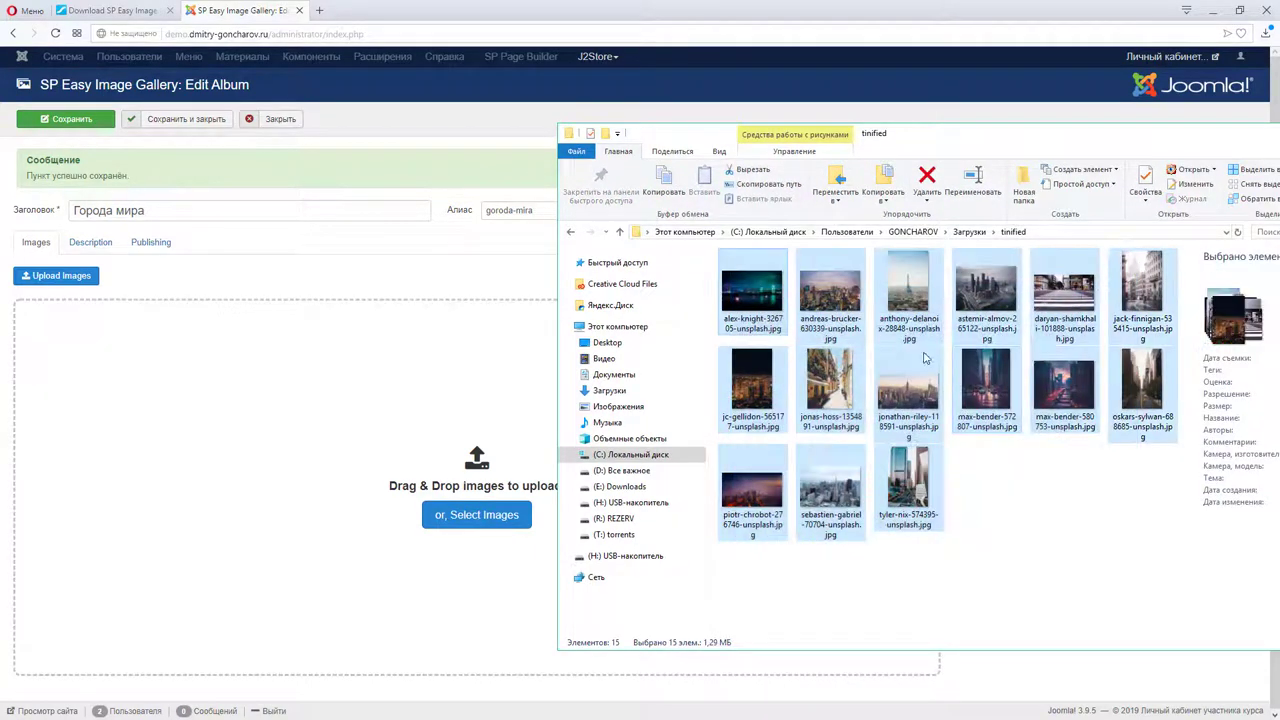
drag(905, 290, 284, 407)
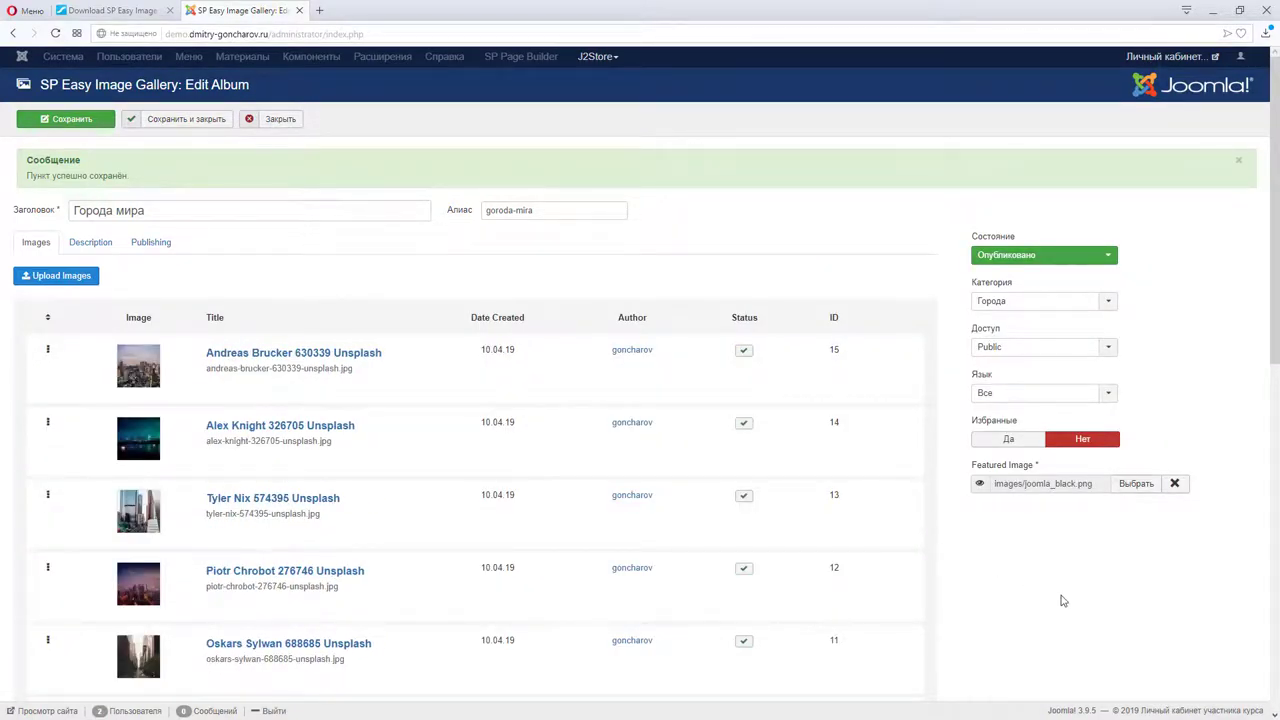
scroll(377, 528, down, 8)
scroll(400, 522, up, 10)
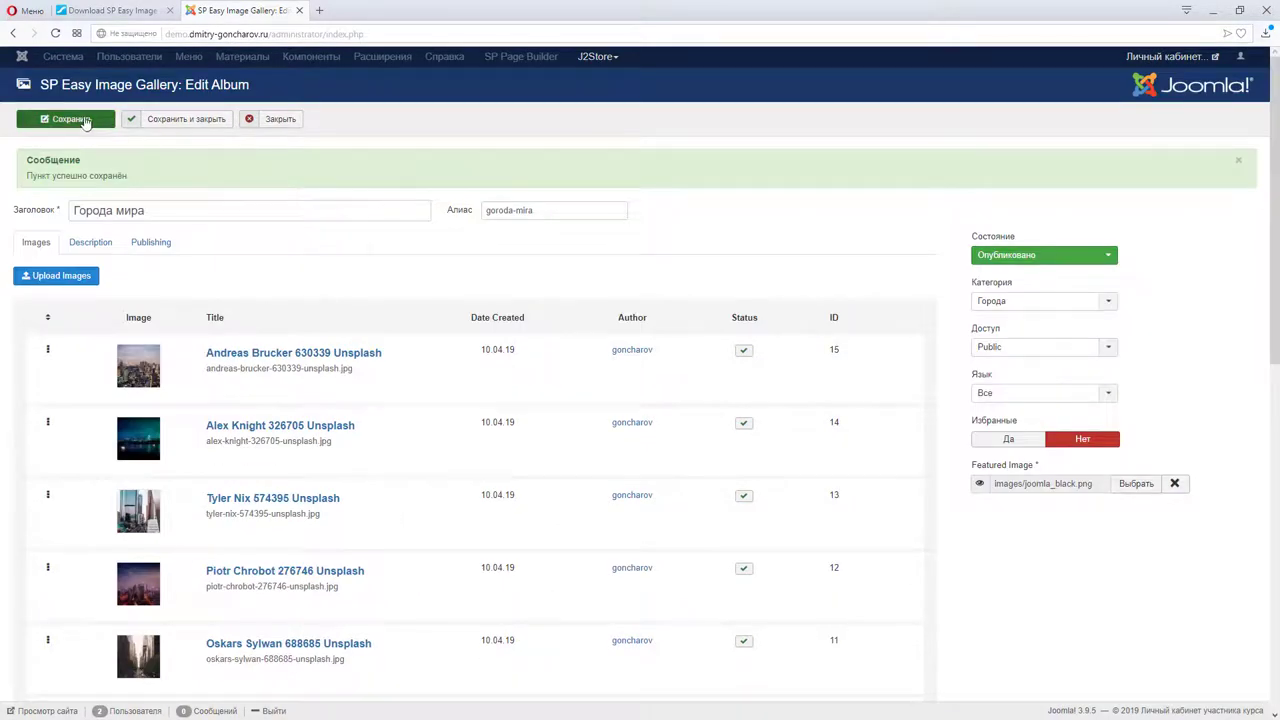
click(85, 120)
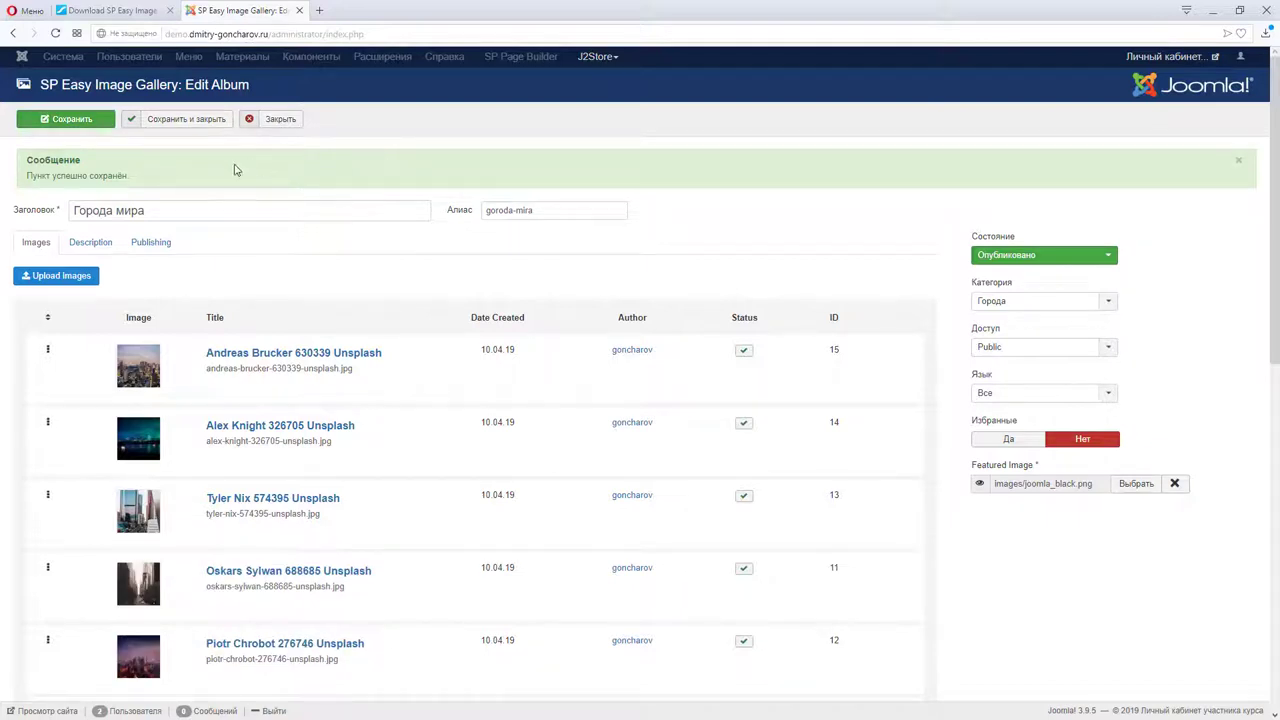
Step: Review the album's description and publishing settings, then save and close the album
click(90, 245)
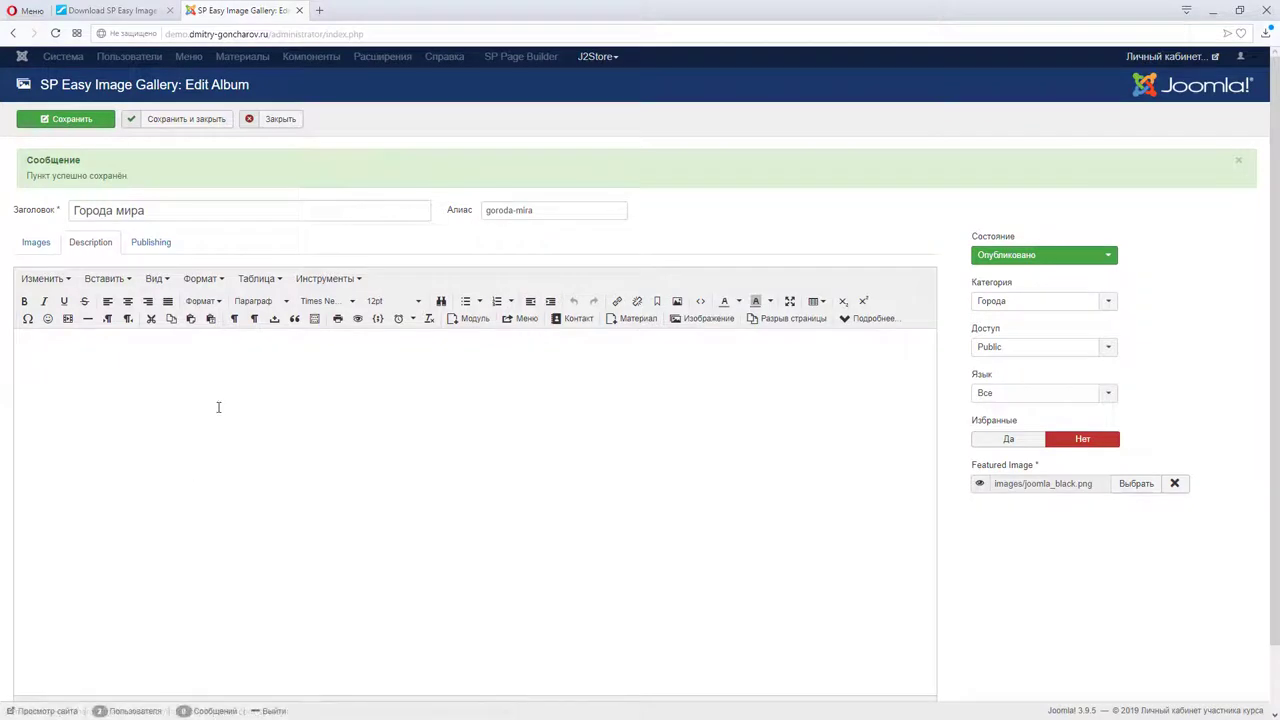
click(158, 243)
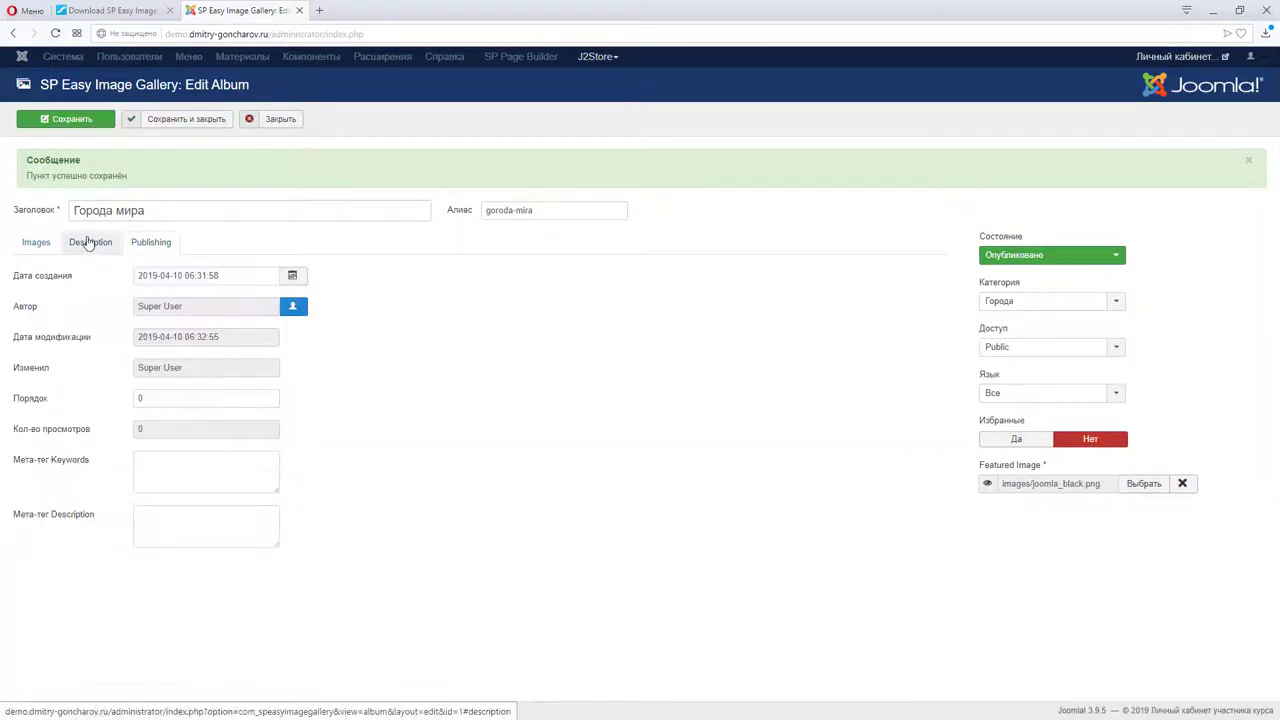
click(88, 244)
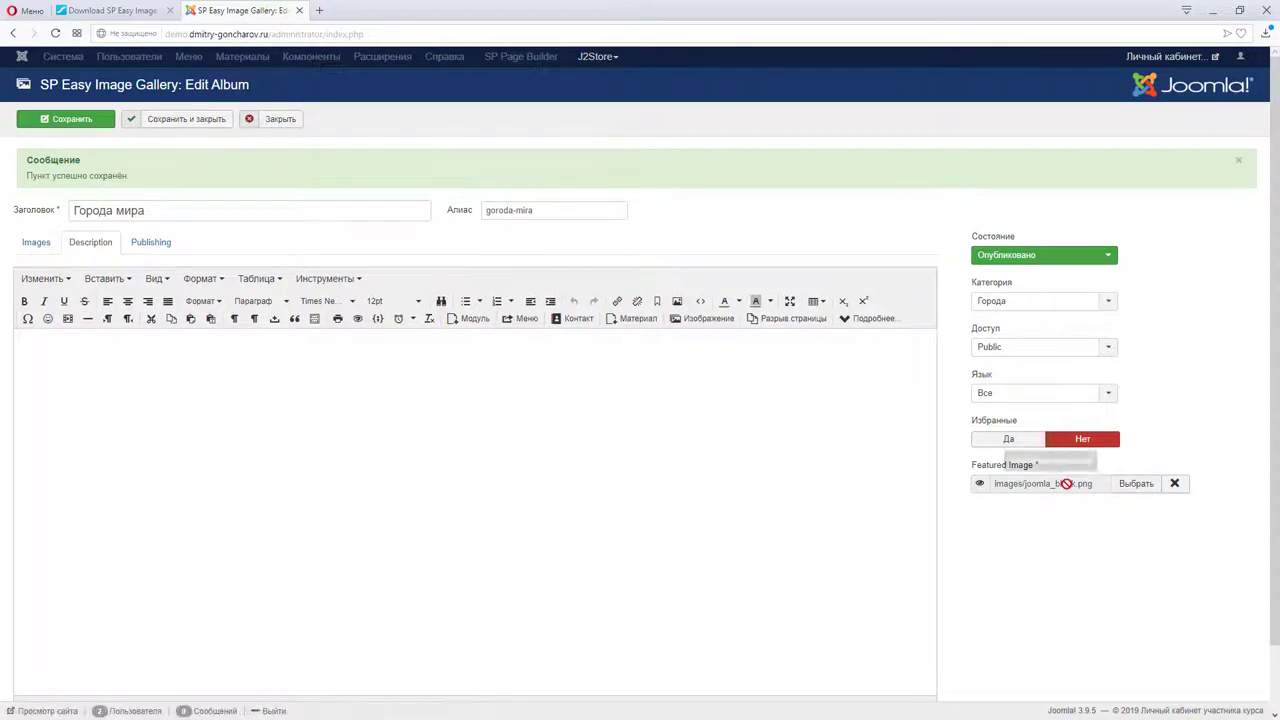
click(37, 243)
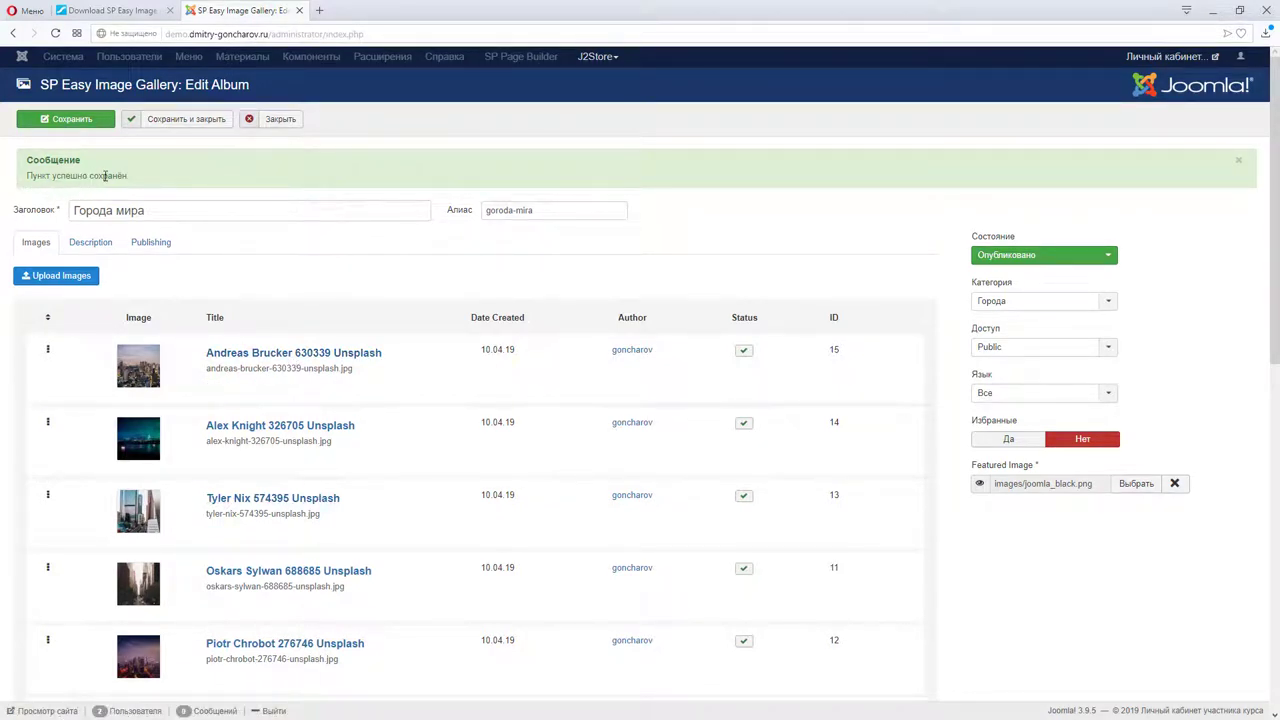
click(180, 121)
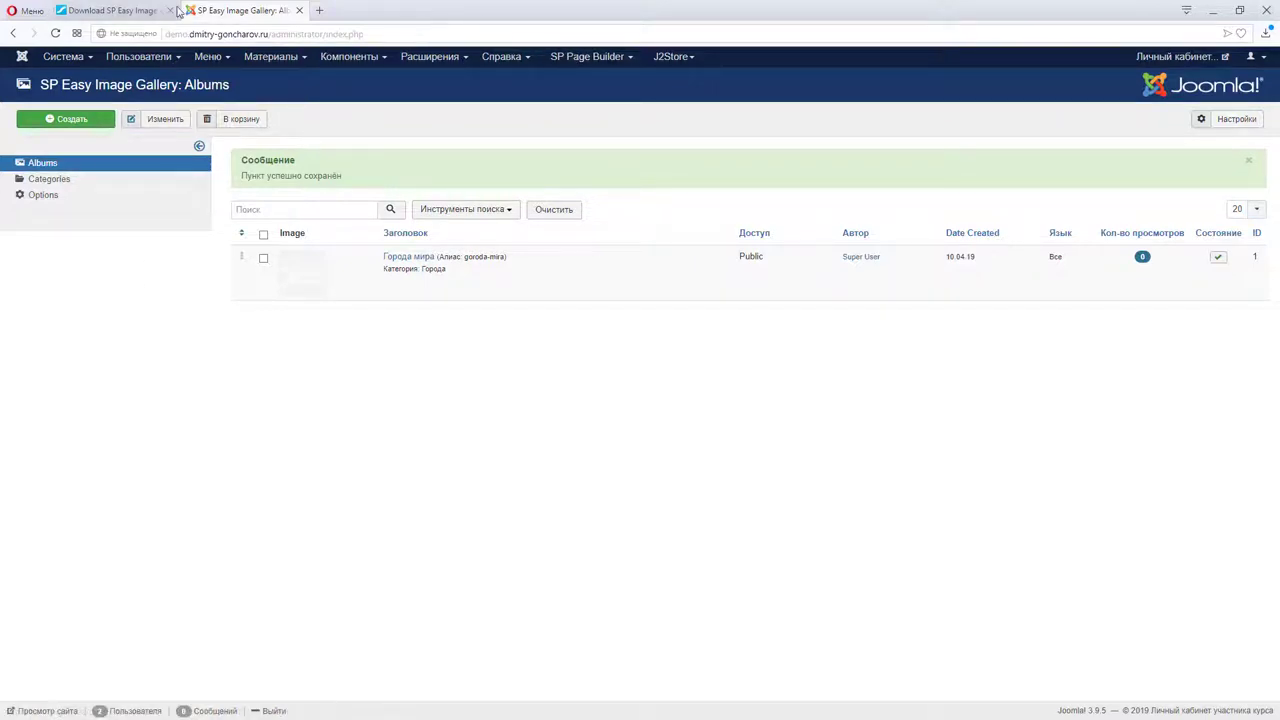
Step: Open the SP Page Builder page list in a new browser tab and open the Demo page in the frontend editor
click(594, 64)
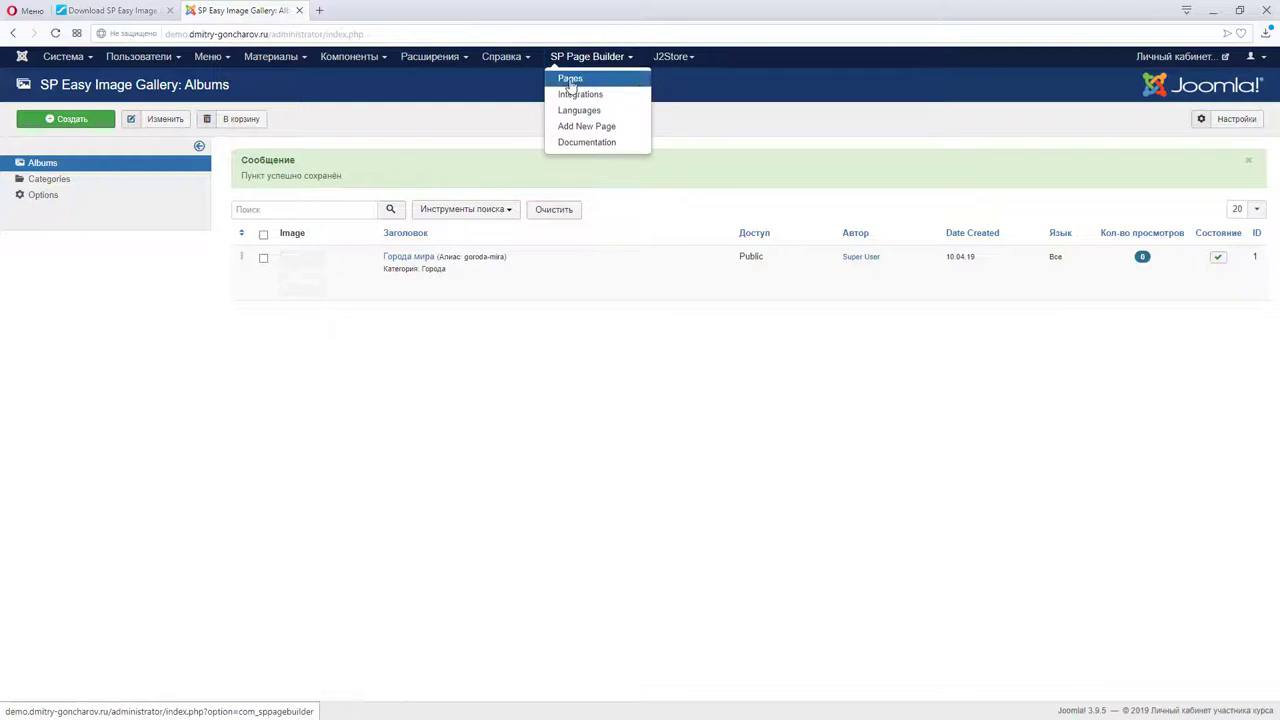
right_click(576, 79)
click(598, 89)
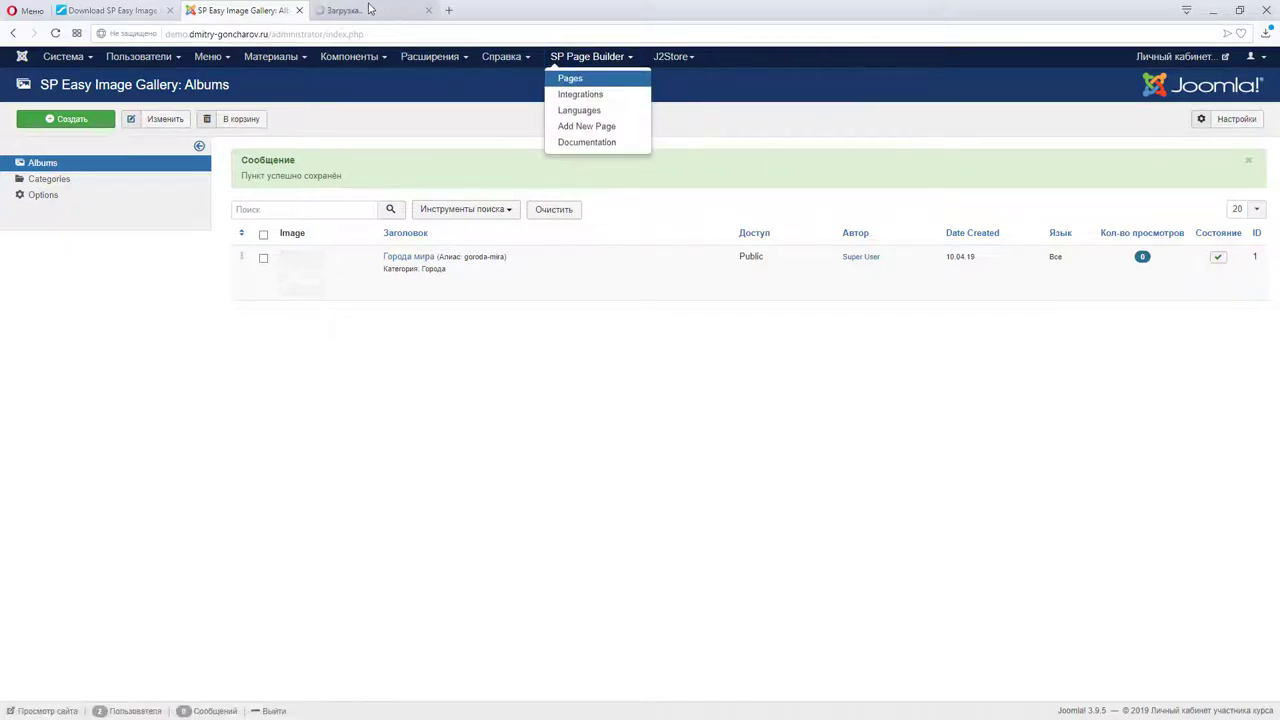
click(365, 10)
mouse_move(335, 332)
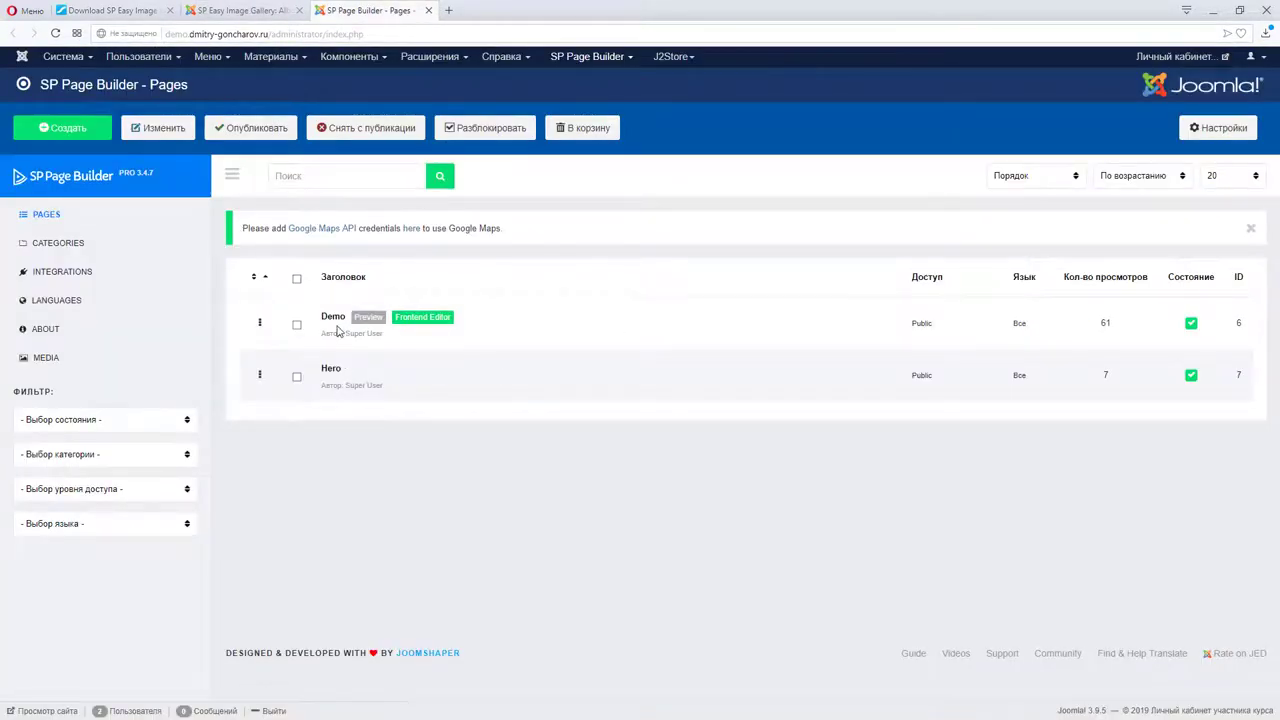
click(425, 318)
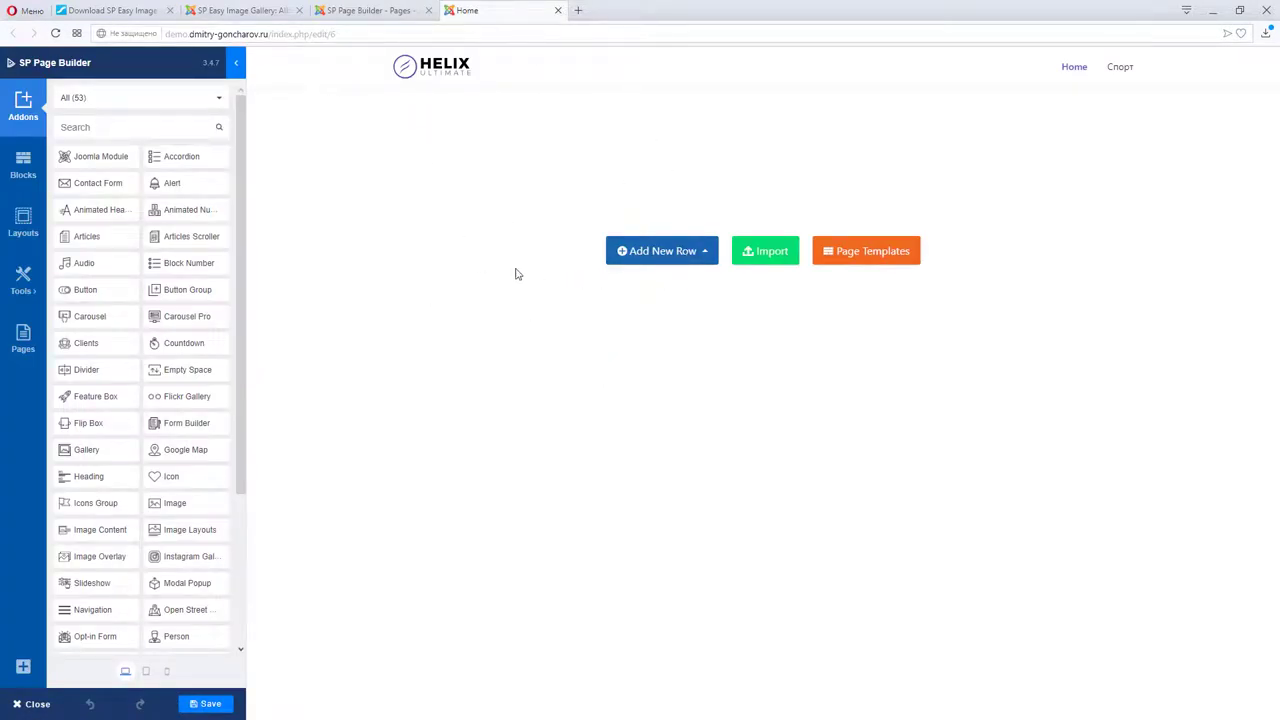
Step: Add a new single-column row to the empty page
click(690, 254)
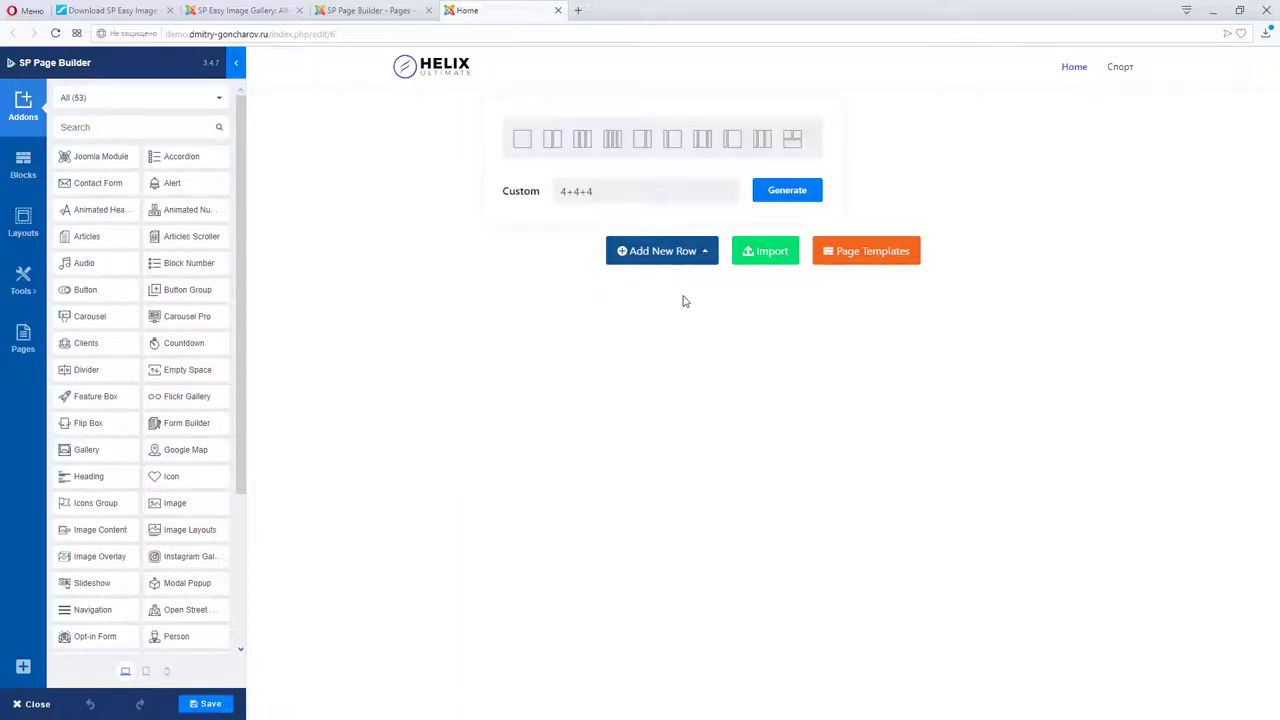
click(522, 142)
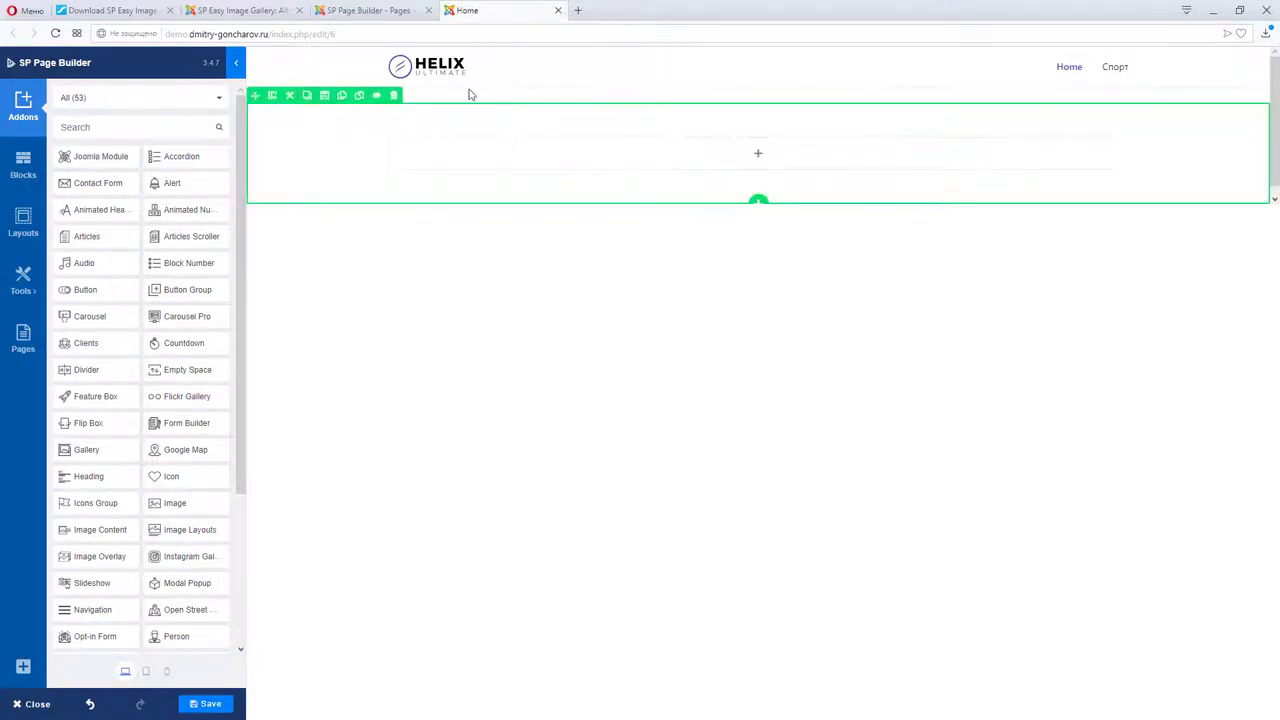
Step: Return to the gallery's administration tab and open the SP Easy Image Gallery Module from the site modules list
click(370, 11)
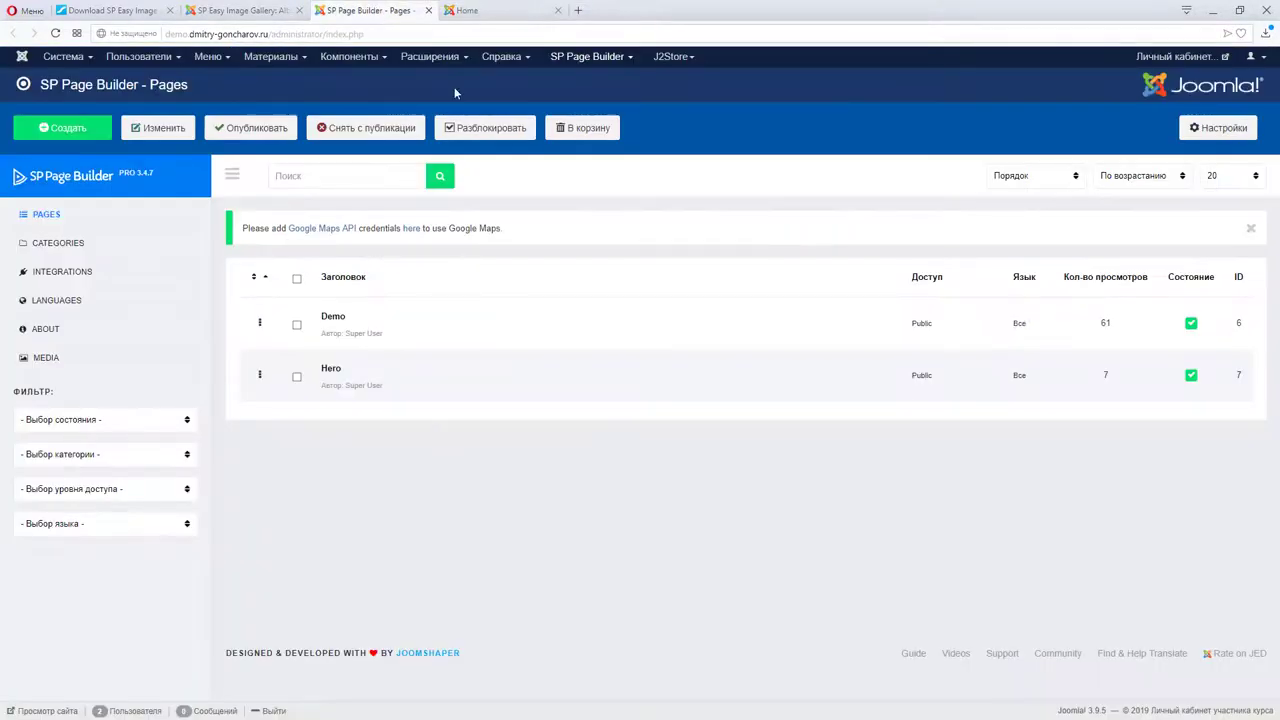
click(248, 11)
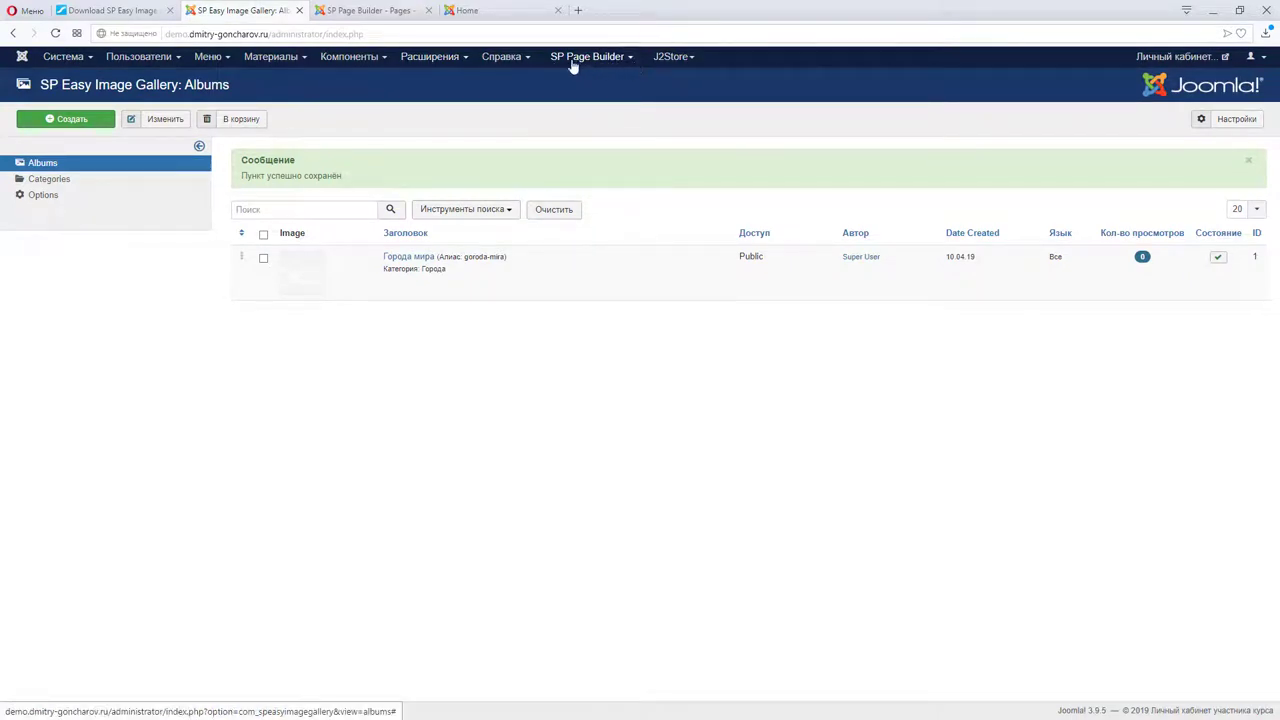
click(450, 60)
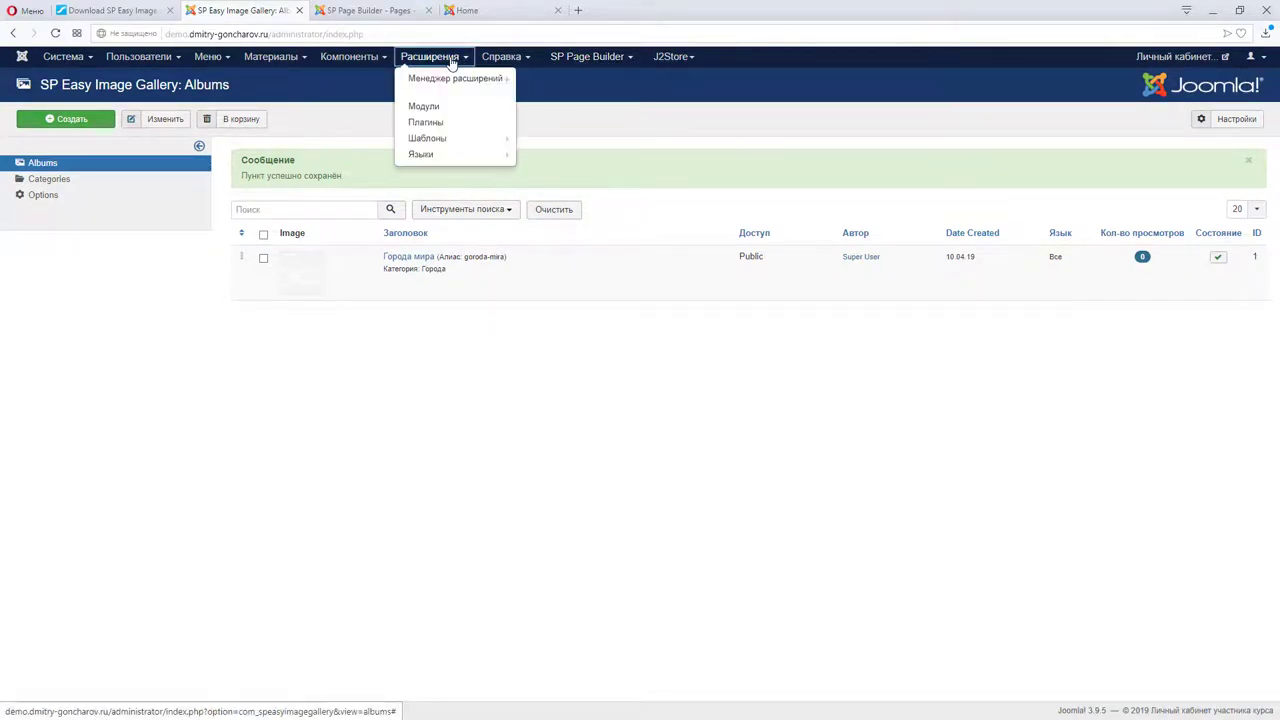
click(423, 106)
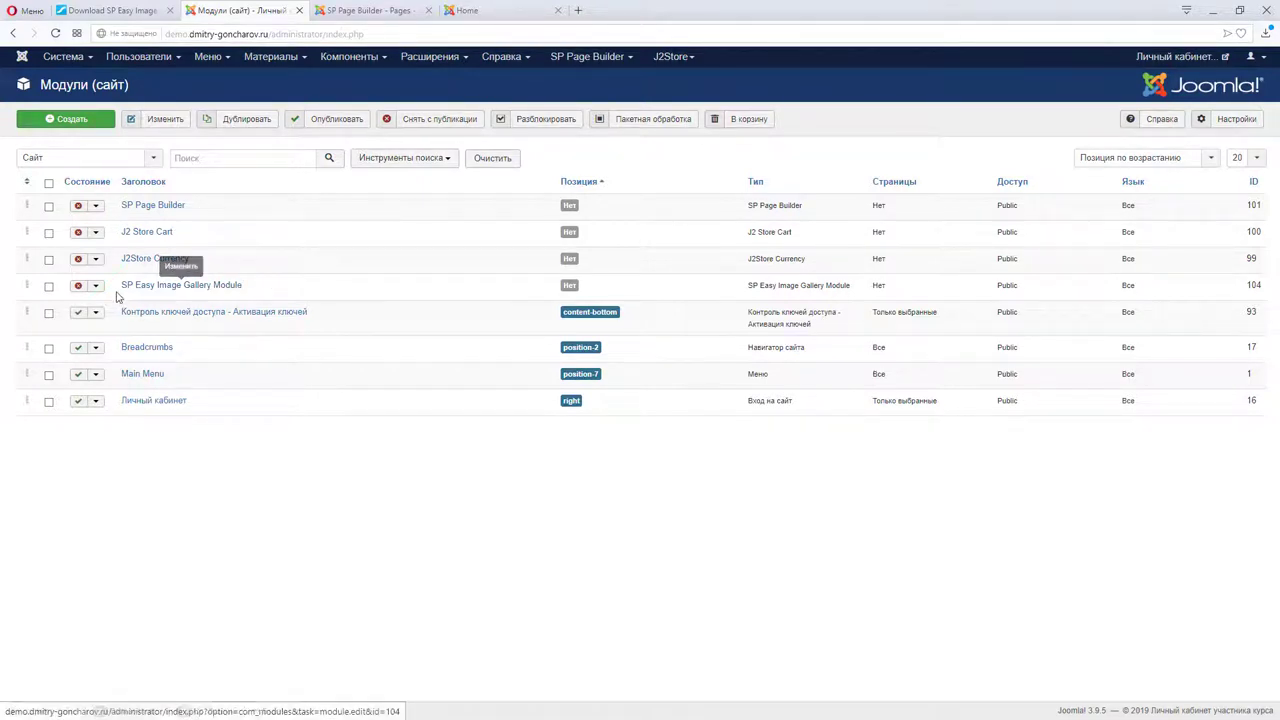
click(192, 288)
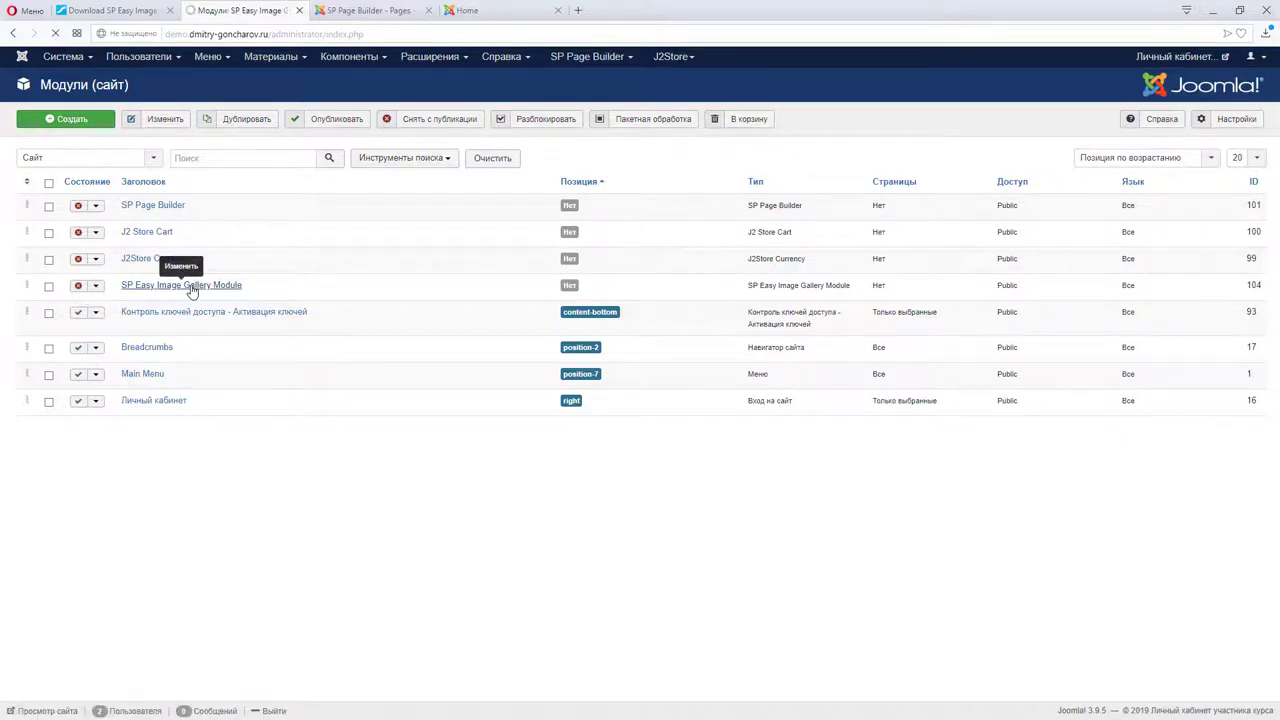
Step: Title the module "Фотоальбом городов" and assign it to all pages (На всех страницах)
triple_click(269, 163)
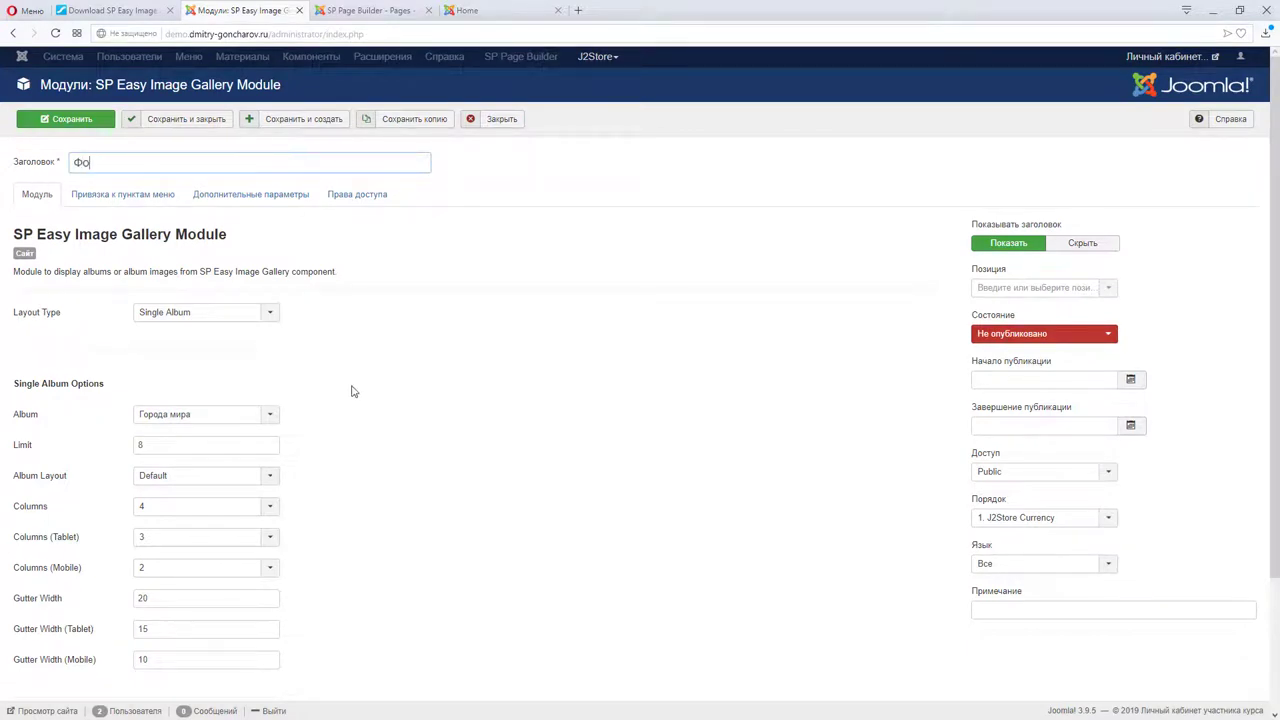
text(льбом городов)
click(580, 340)
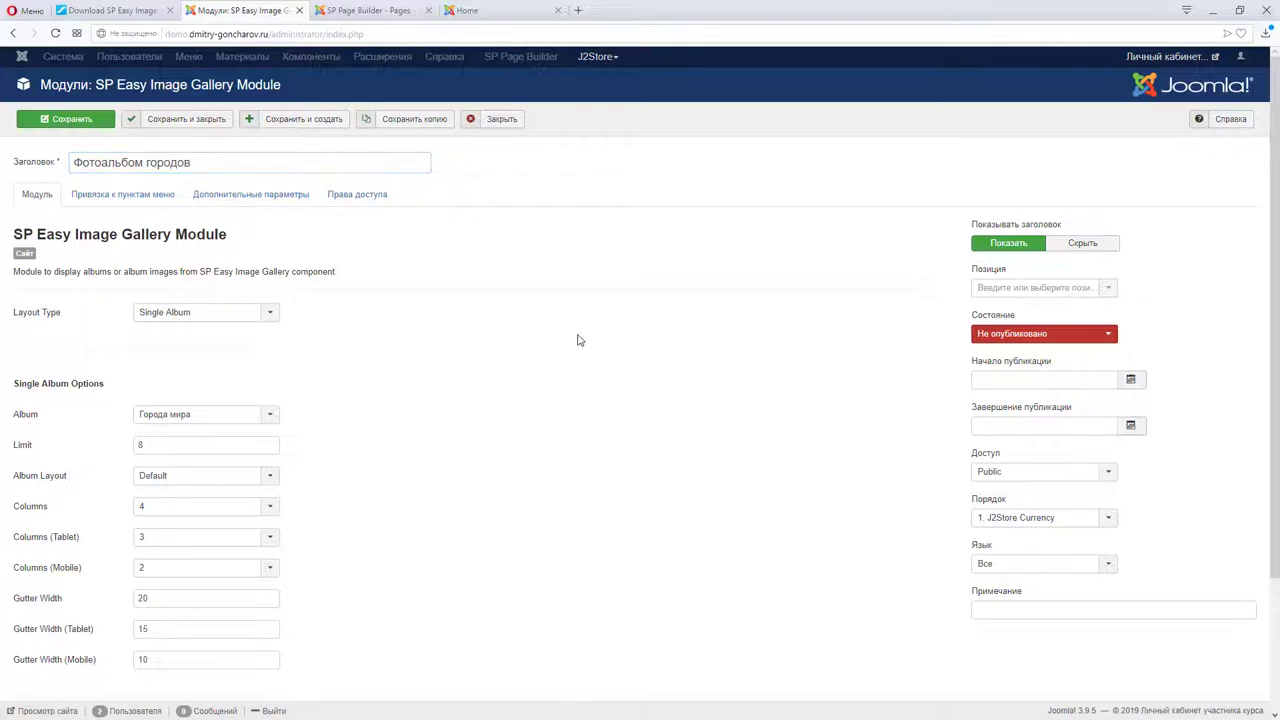
click(148, 195)
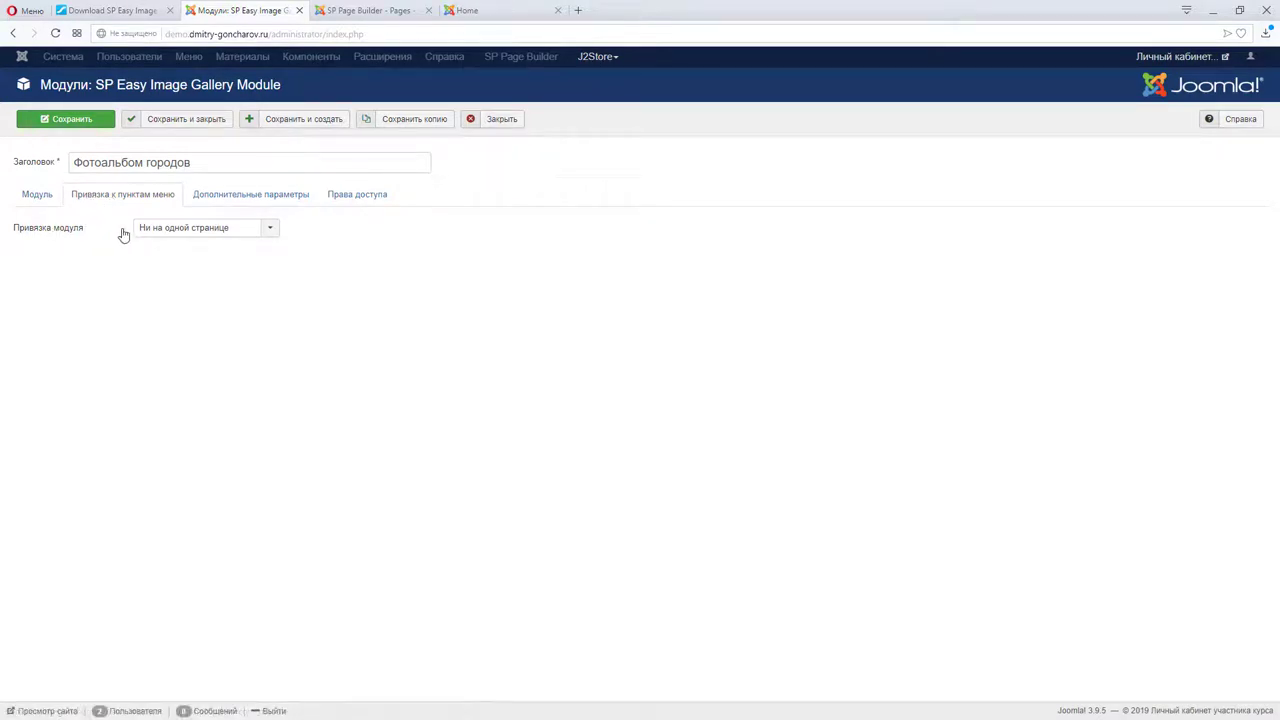
click(217, 233)
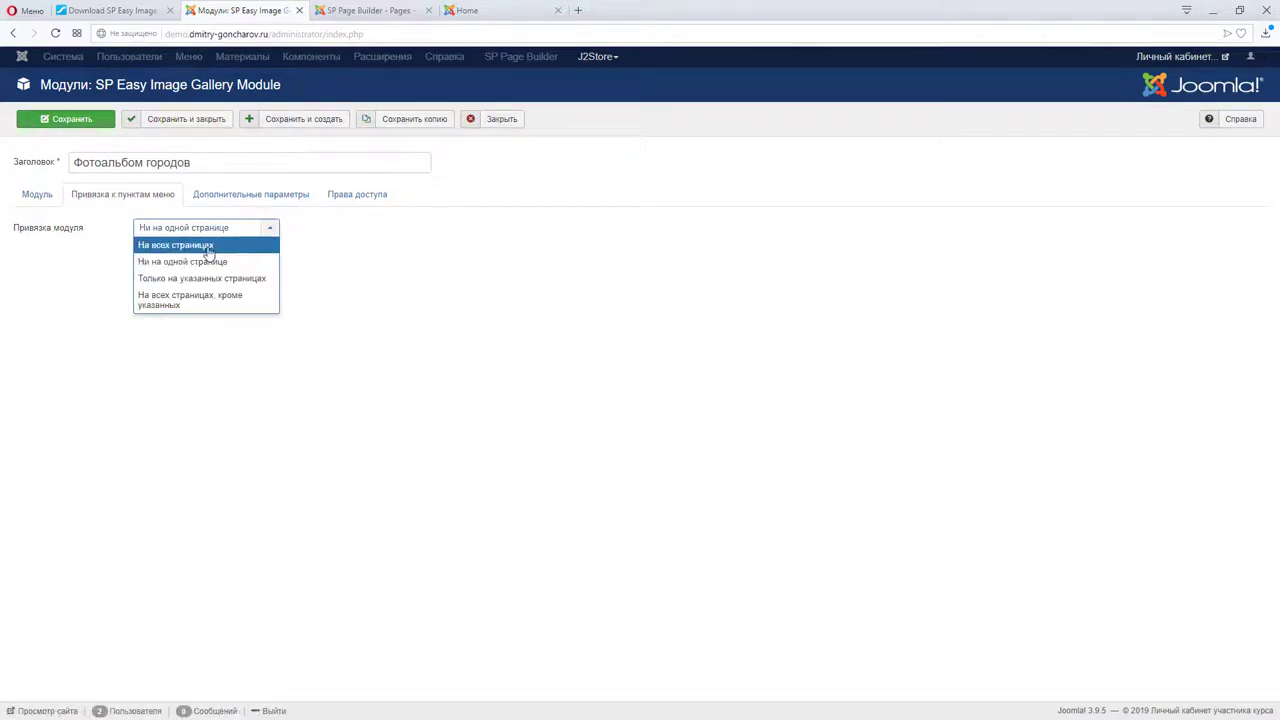
click(215, 243)
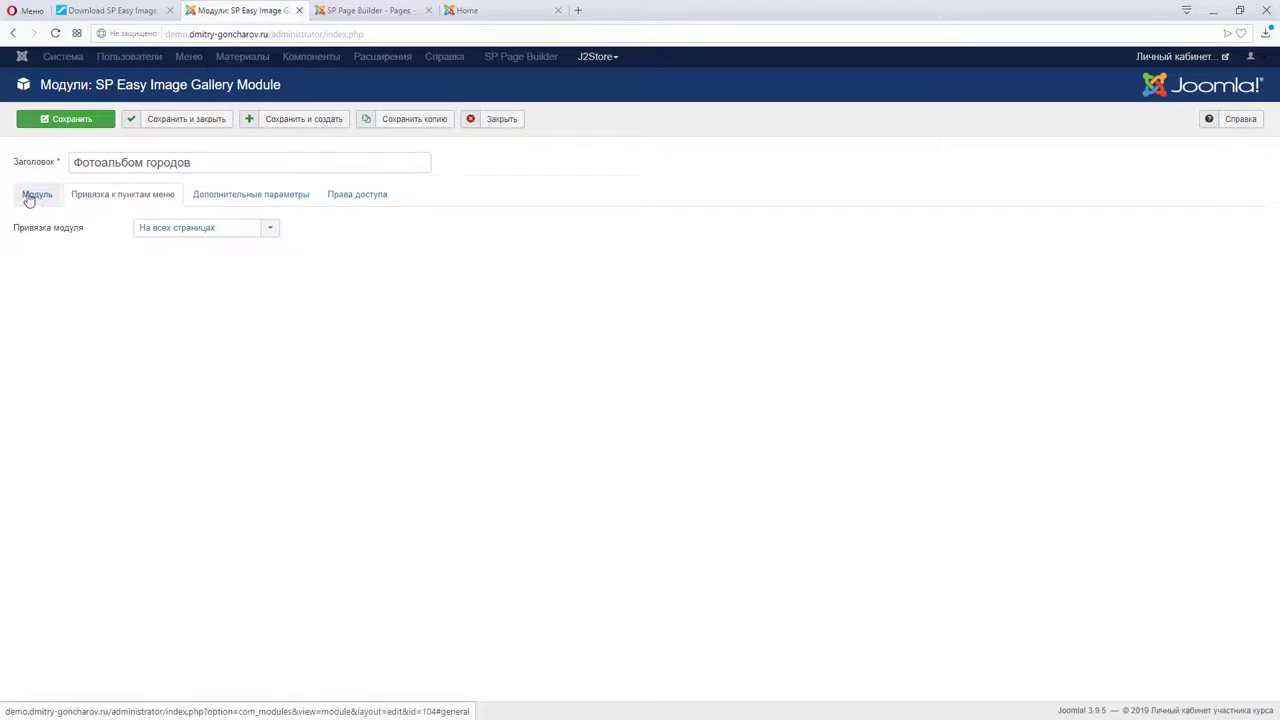
Step: Check the module's advanced parameters and access rights, and set its title to hidden (Скрыть)
click(279, 196)
click(340, 194)
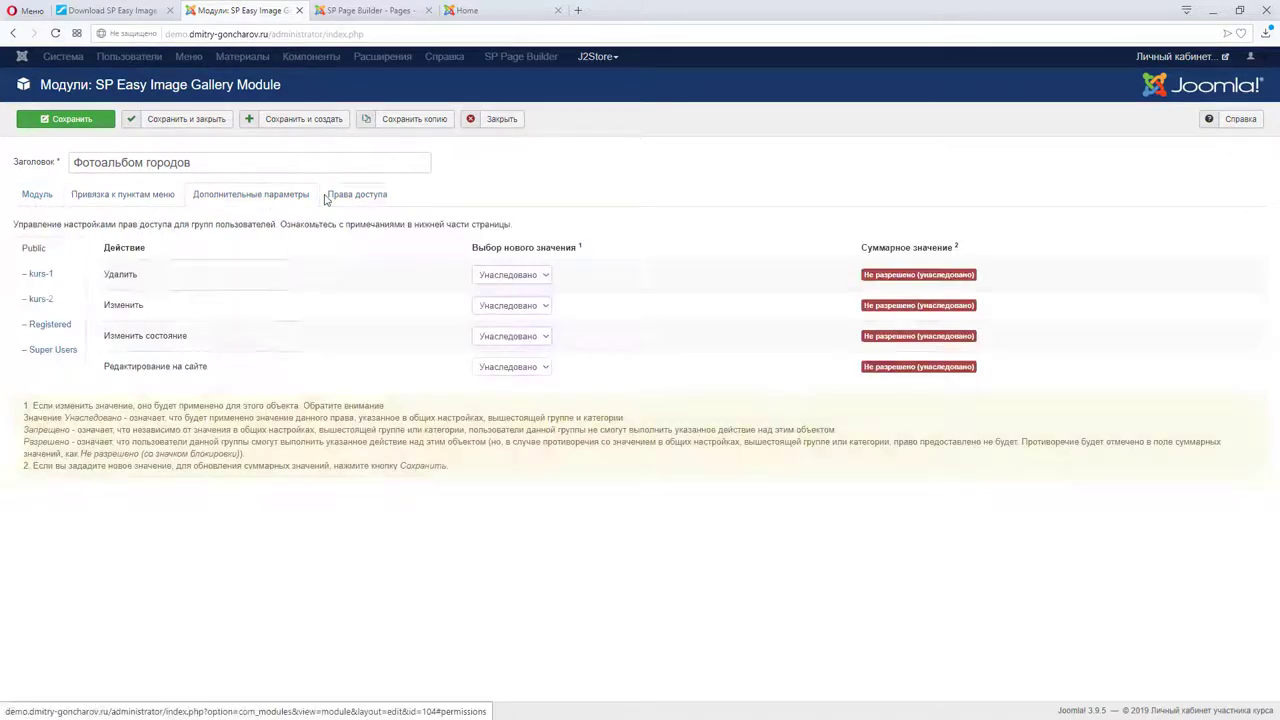
click(261, 197)
click(122, 196)
click(20, 198)
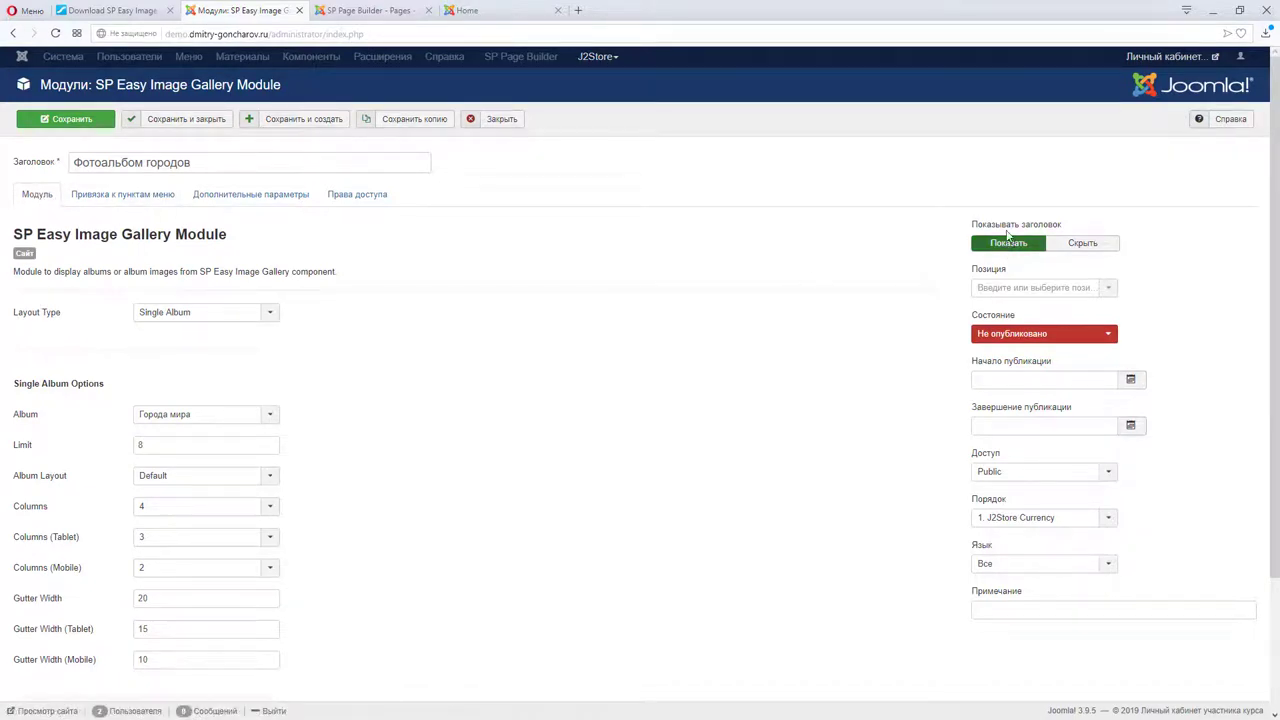
click(1084, 246)
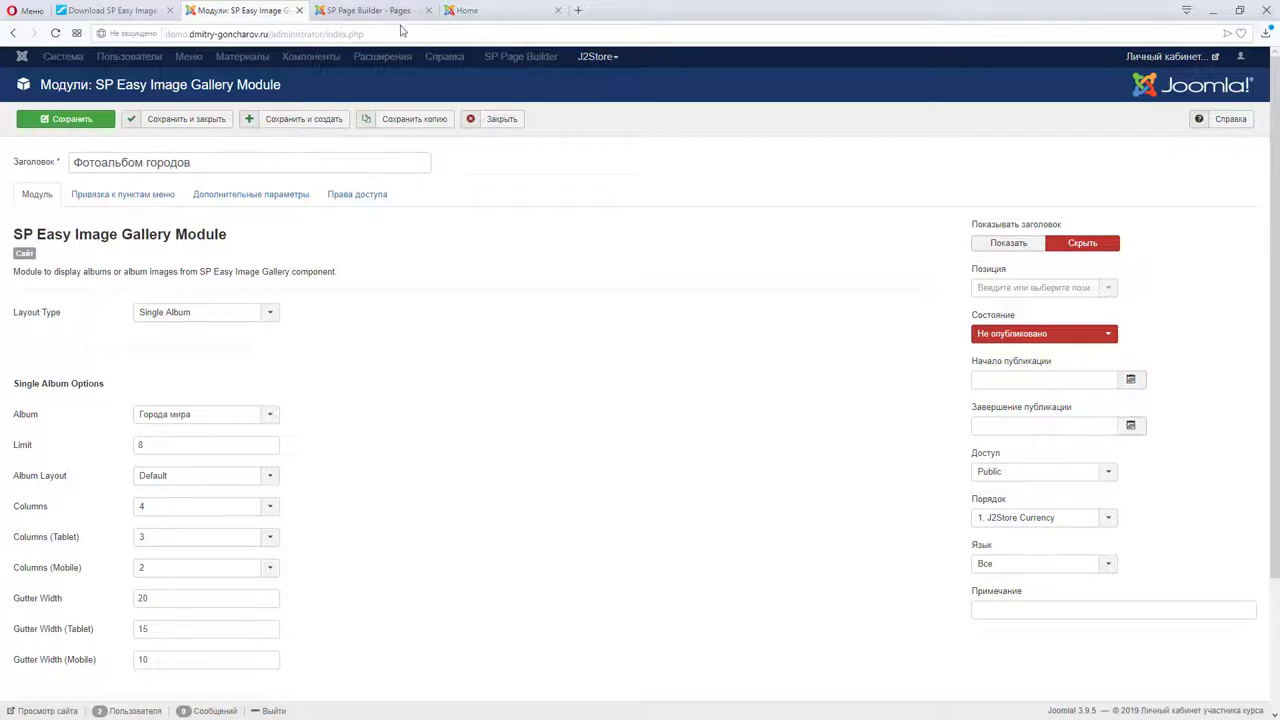
Step: Look through the module positions offered by the Protostar and Shaper_helixultimate templates without choosing one
click(1043, 289)
scroll(1038, 427, down, 5)
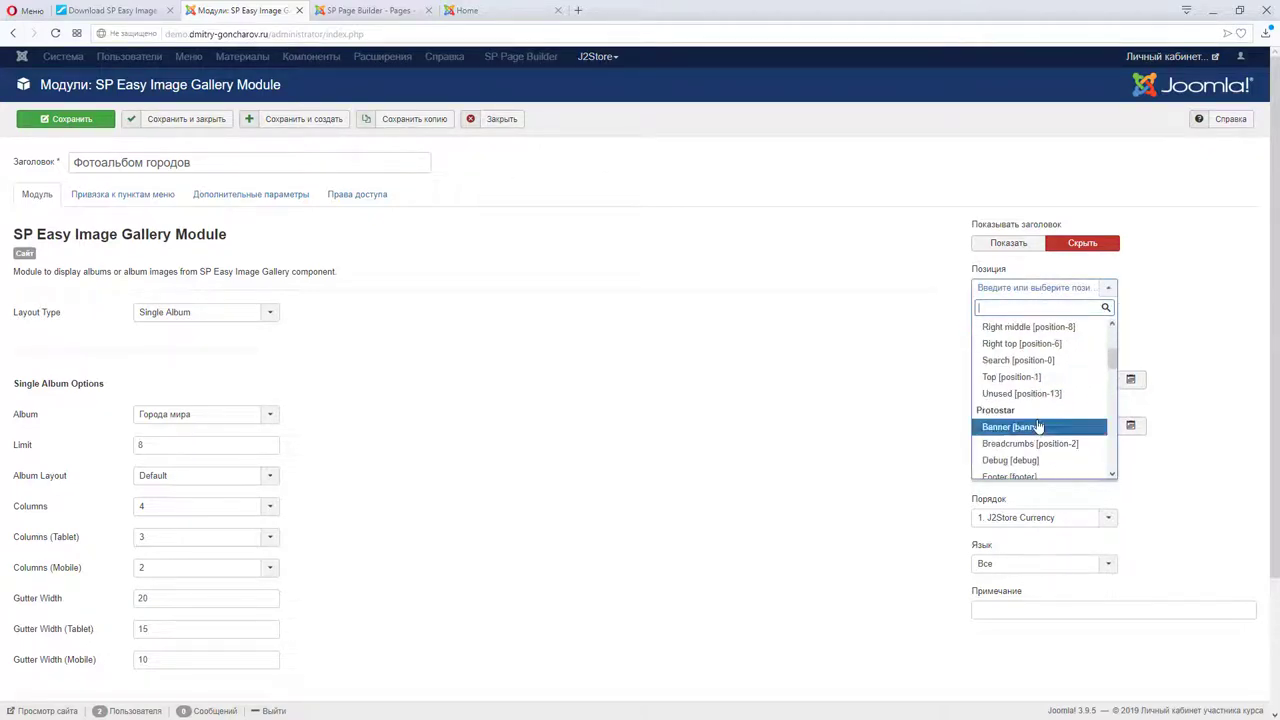
scroll(1038, 427, down, 3)
drag(1112, 372, 1109, 400)
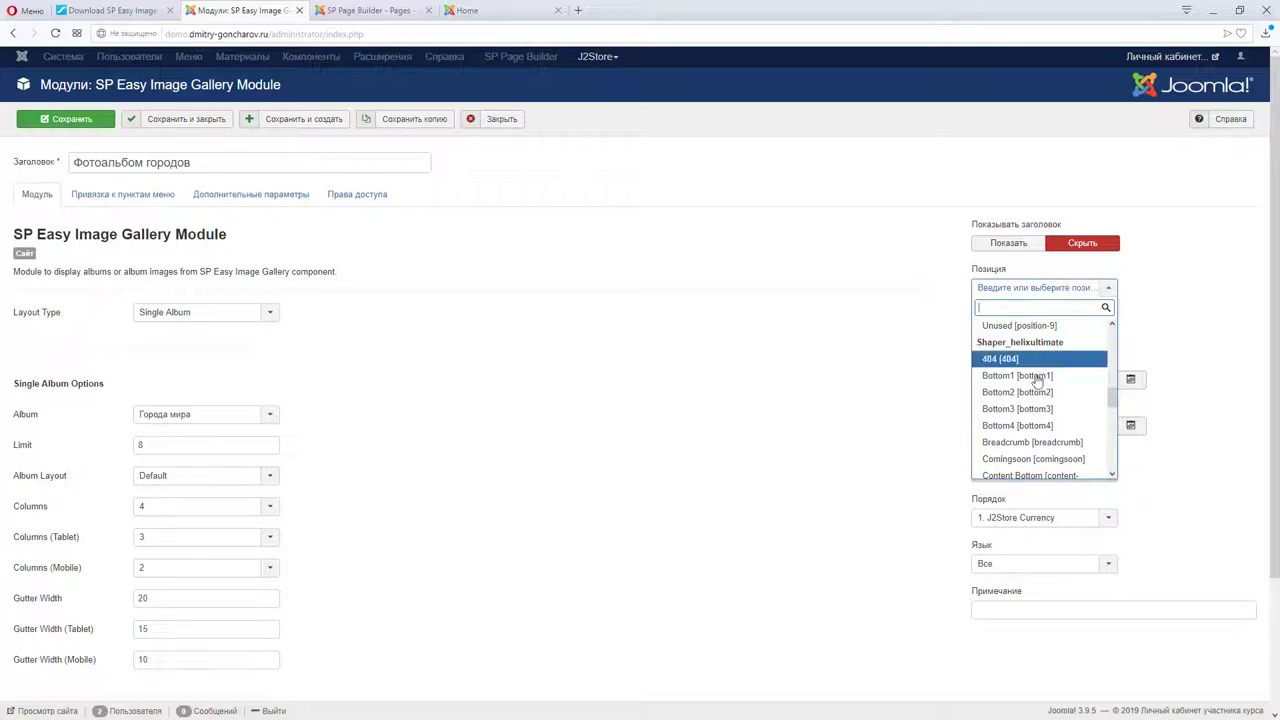
scroll(1040, 375, down, 1)
scroll(1032, 380, down, 1)
scroll(1030, 380, down, 3)
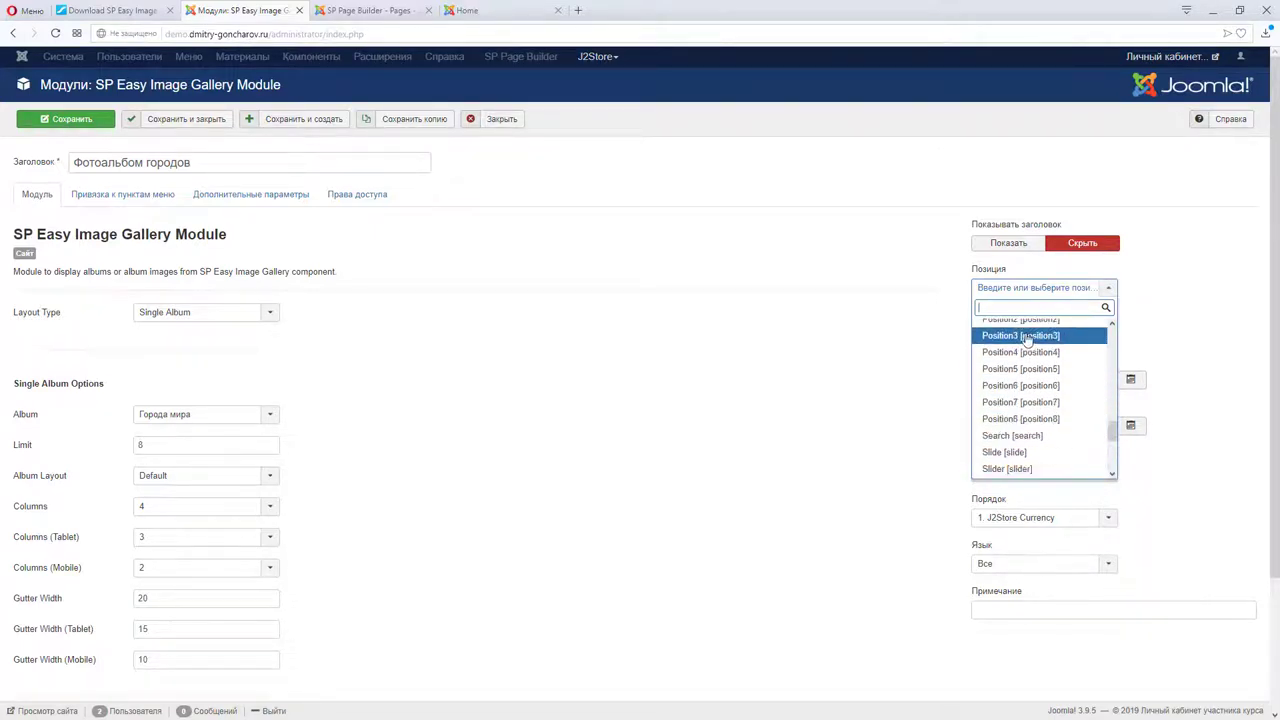
click(1047, 290)
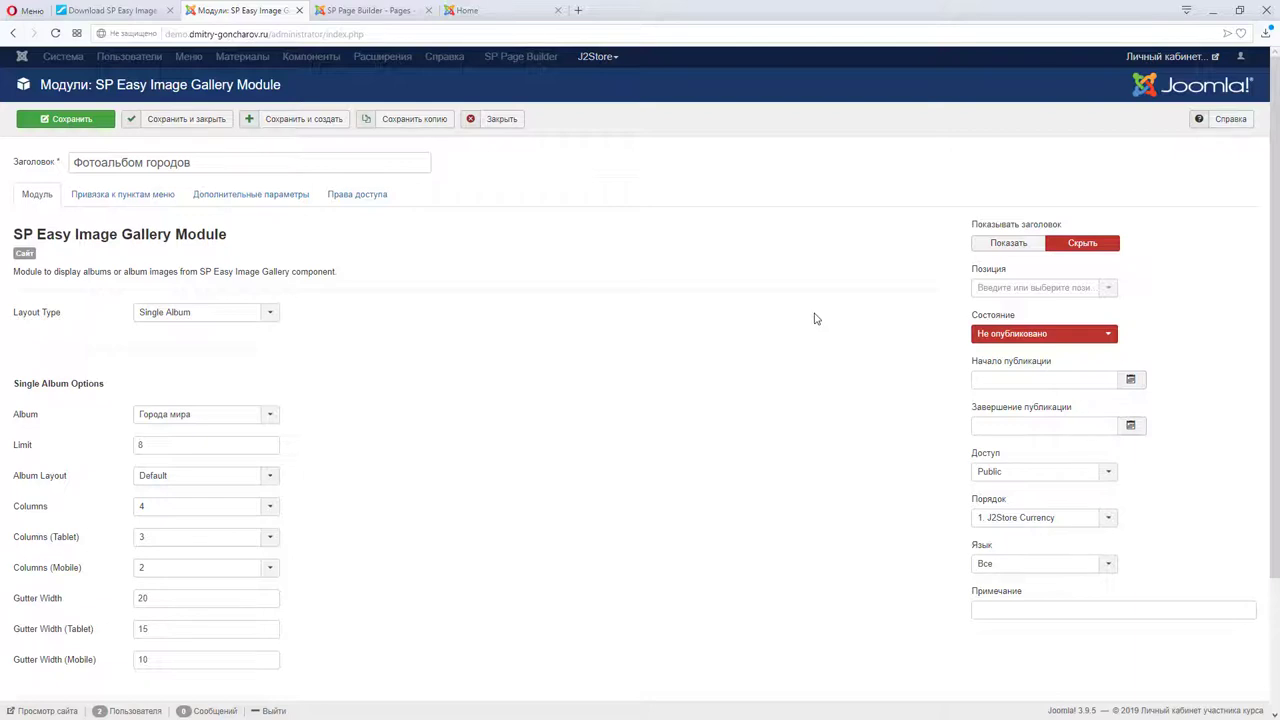
Step: Set the module's status to published (Опубликовано) and check the layout type options, keeping Single Album
click(1002, 338)
click(1002, 352)
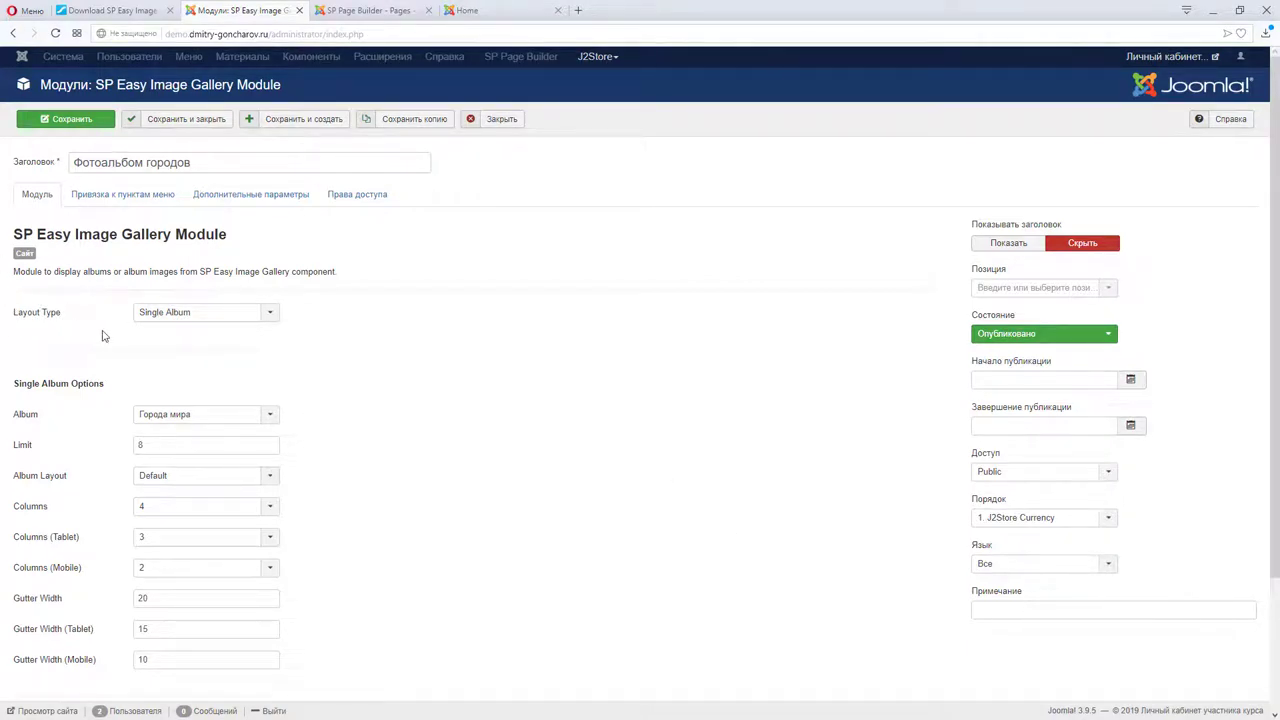
click(180, 314)
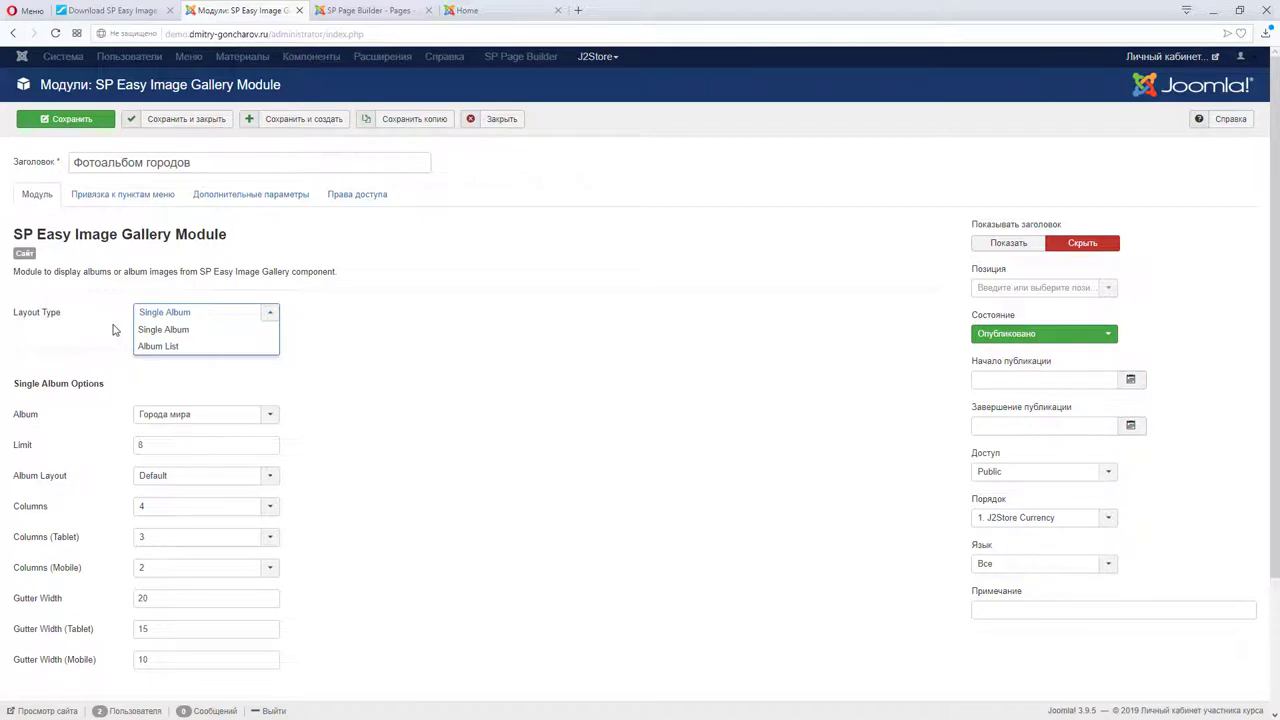
click(113, 330)
click(187, 316)
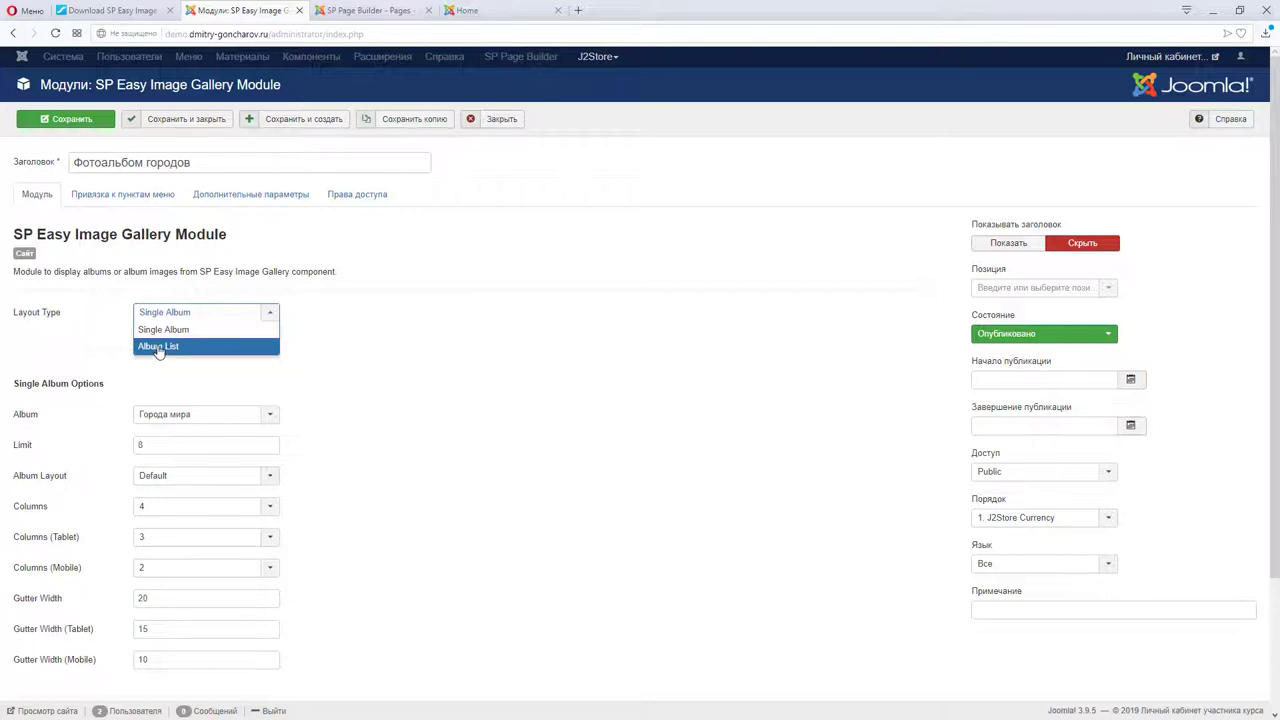
click(325, 338)
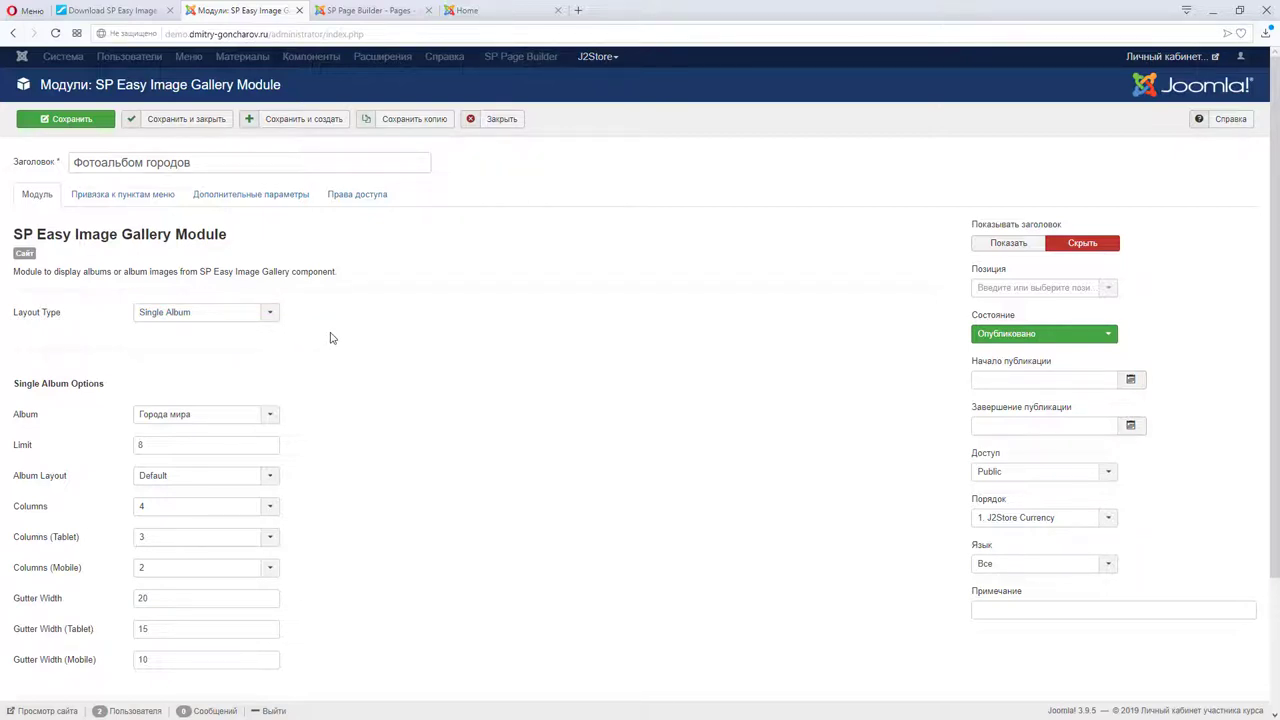
Step: Select "Города мира" as the album to display and set its image limit to 150
scroll(320, 337, down, 1)
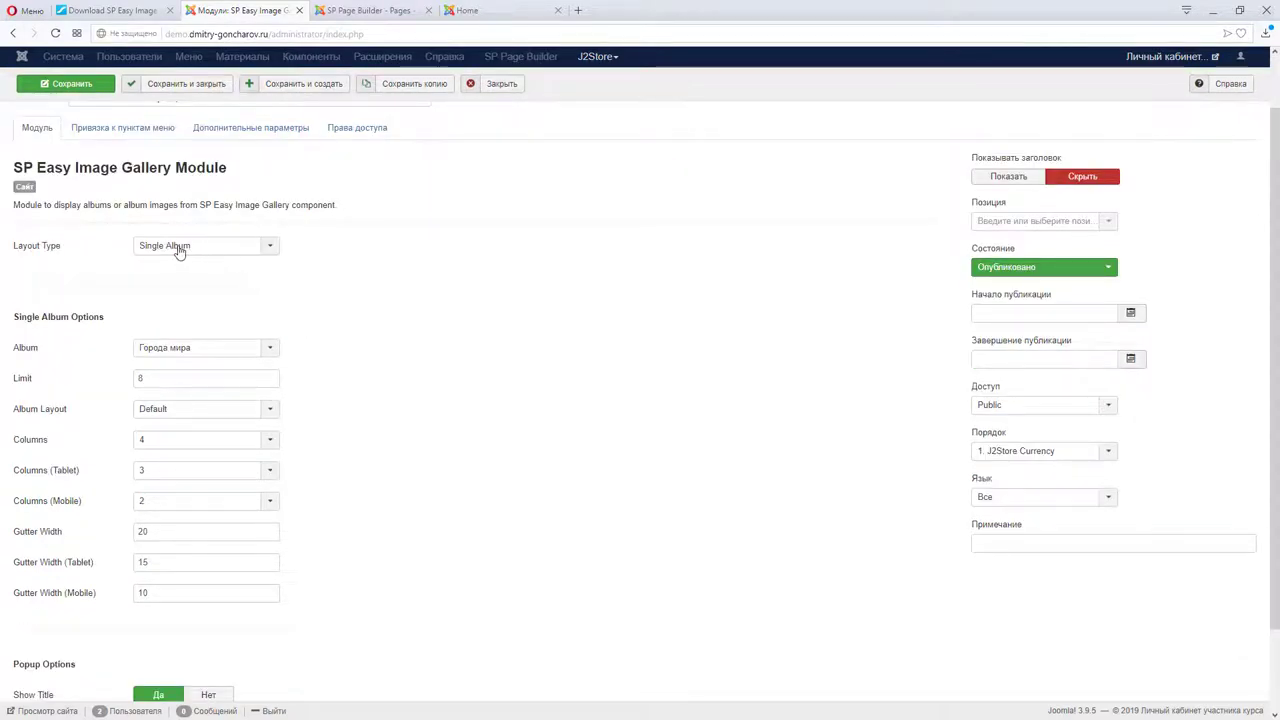
scroll(63, 316, down, 1)
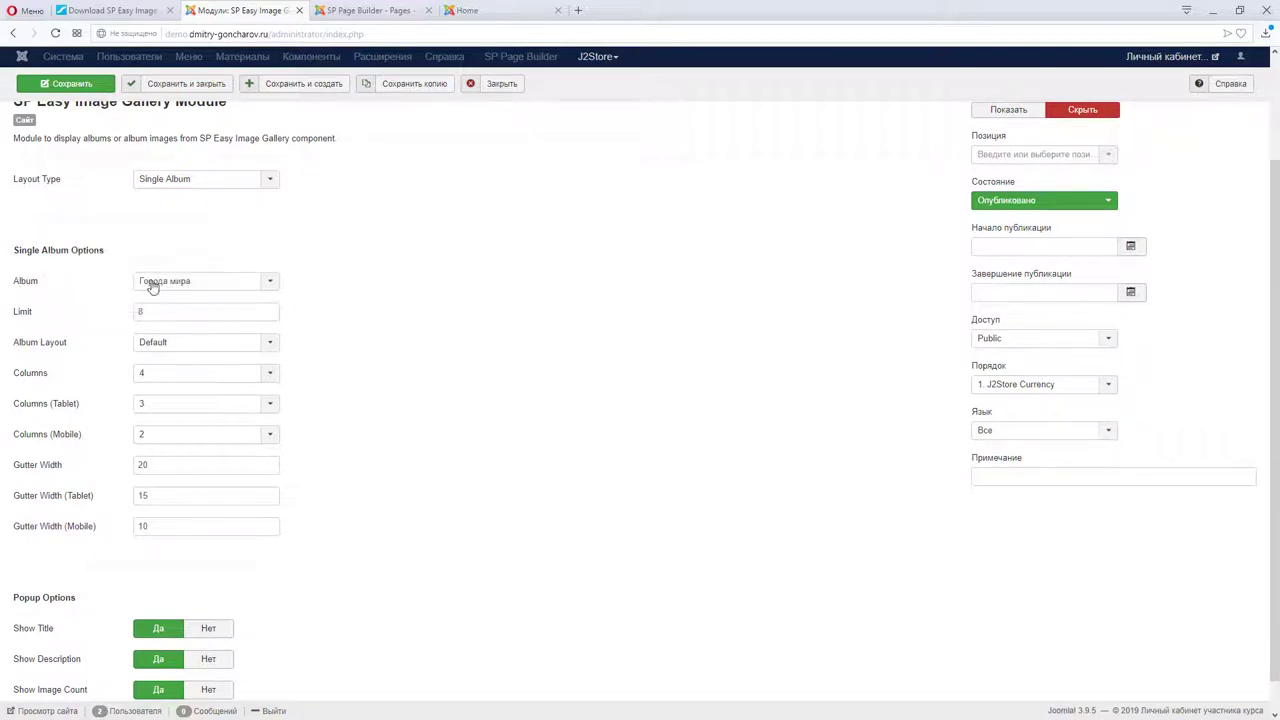
click(213, 285)
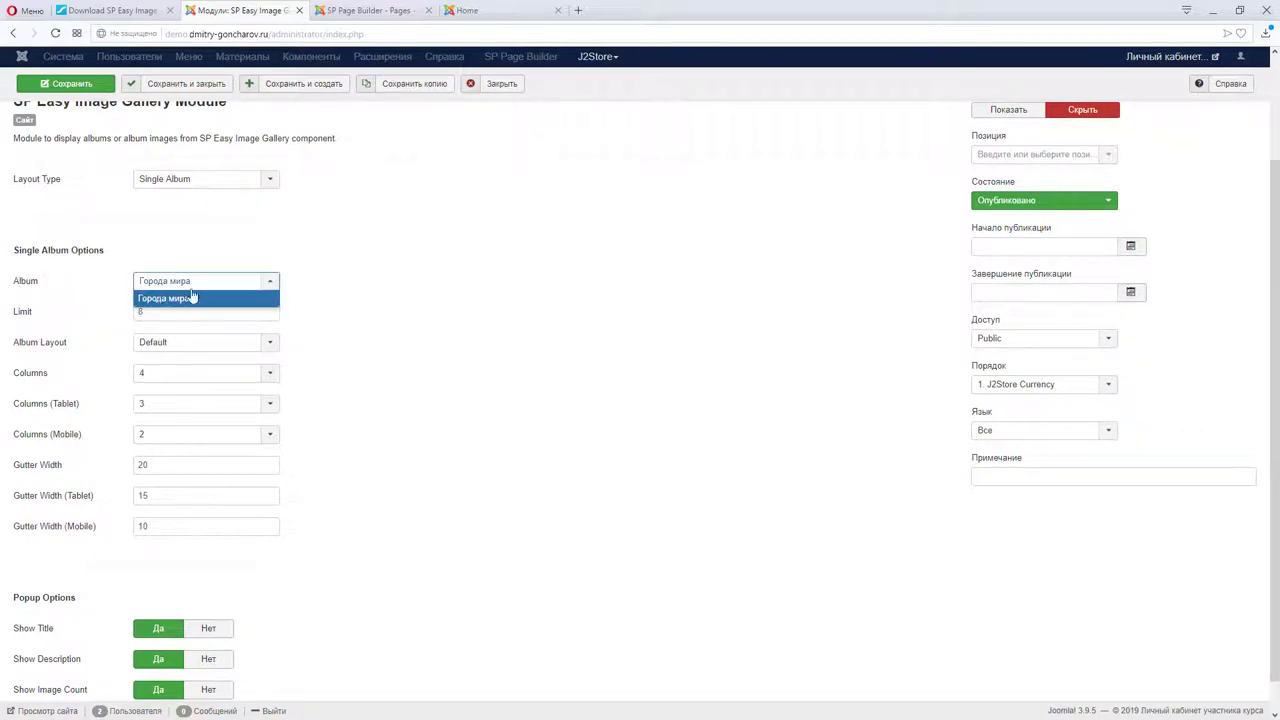
click(177, 302)
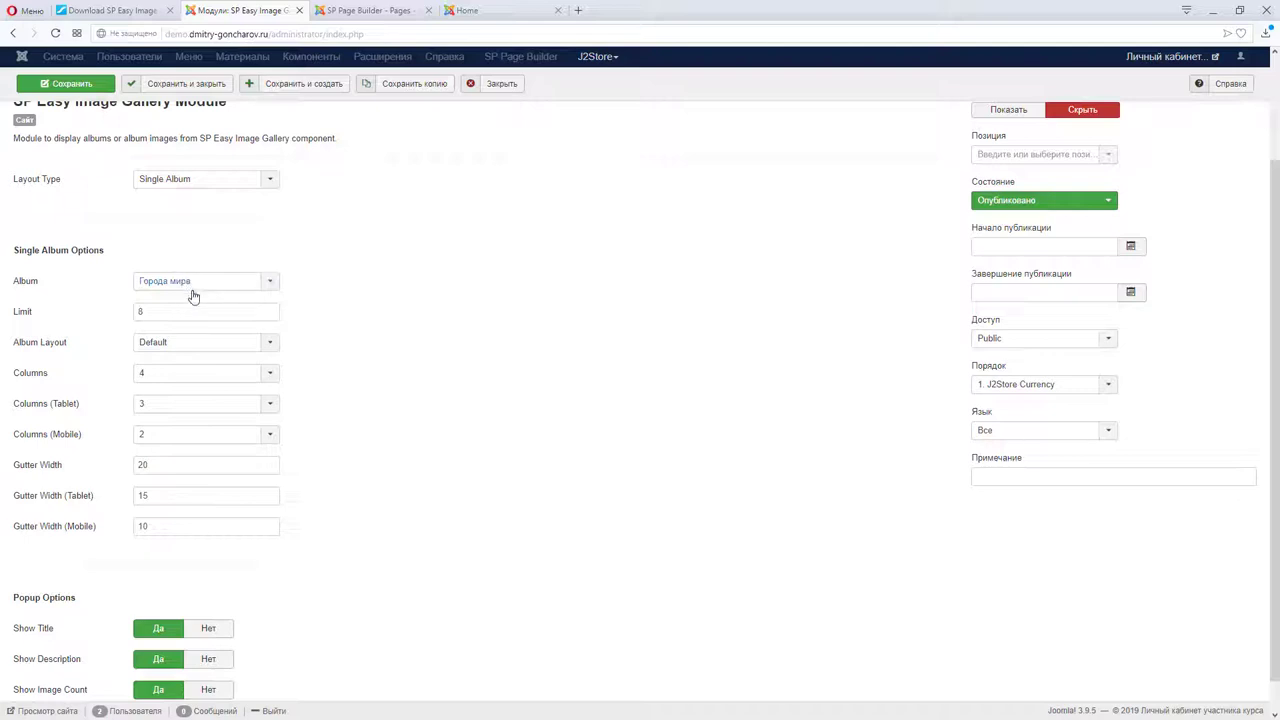
mouse_move(20, 318)
click(163, 309)
key(ctrl+a)
text(15)
click(337, 332)
Step: Examine the album layout choices, the column and gutter width settings, and the popup options
click(270, 344)
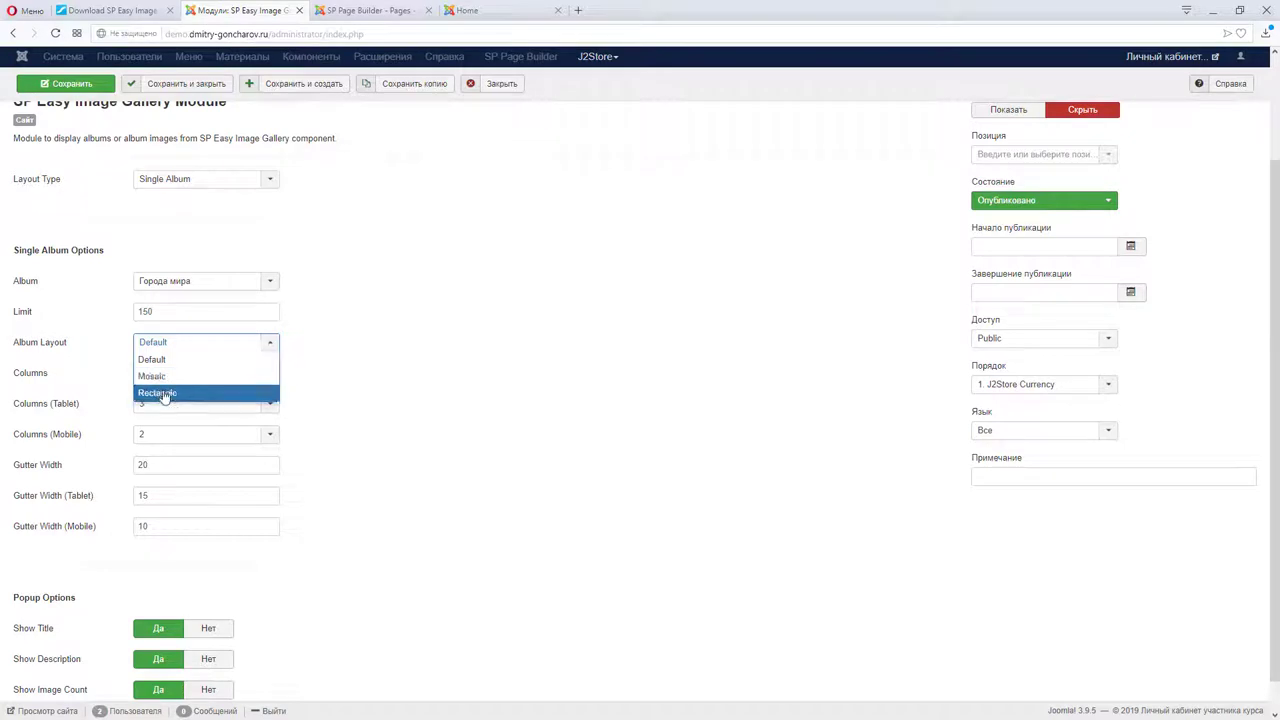
click(386, 358)
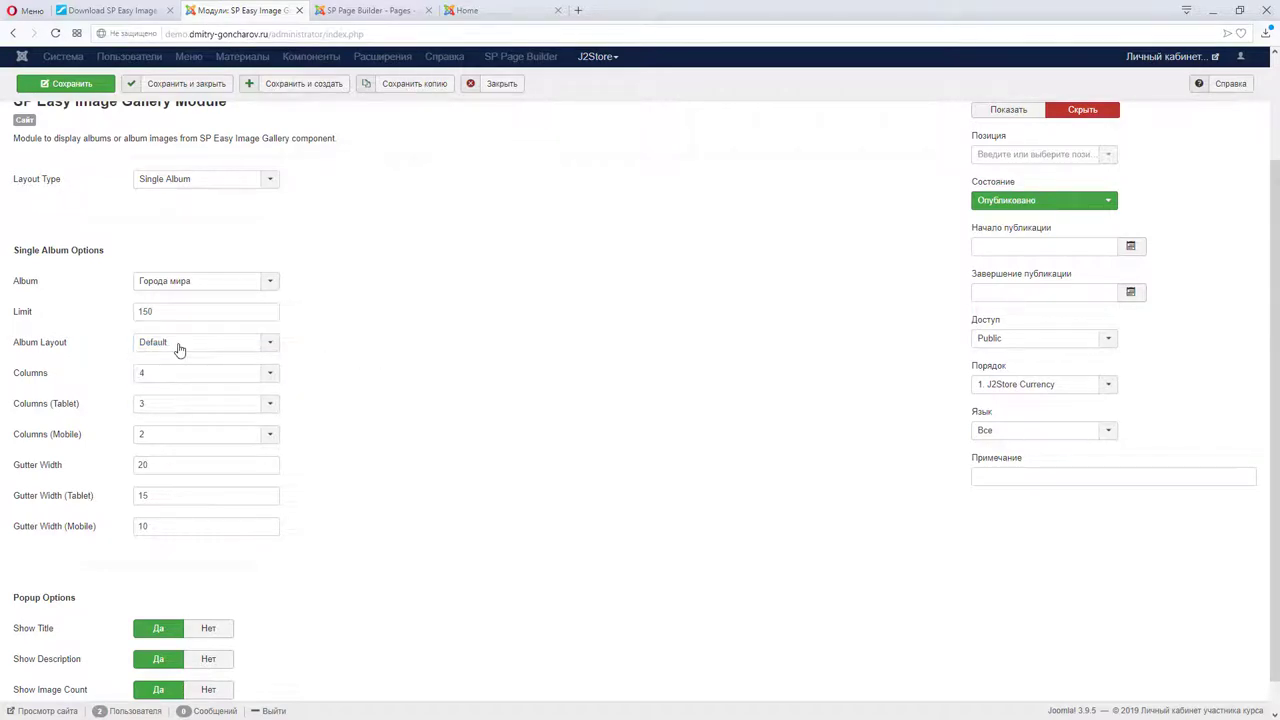
mouse_move(42, 381)
mouse_move(17, 472)
mouse_move(66, 508)
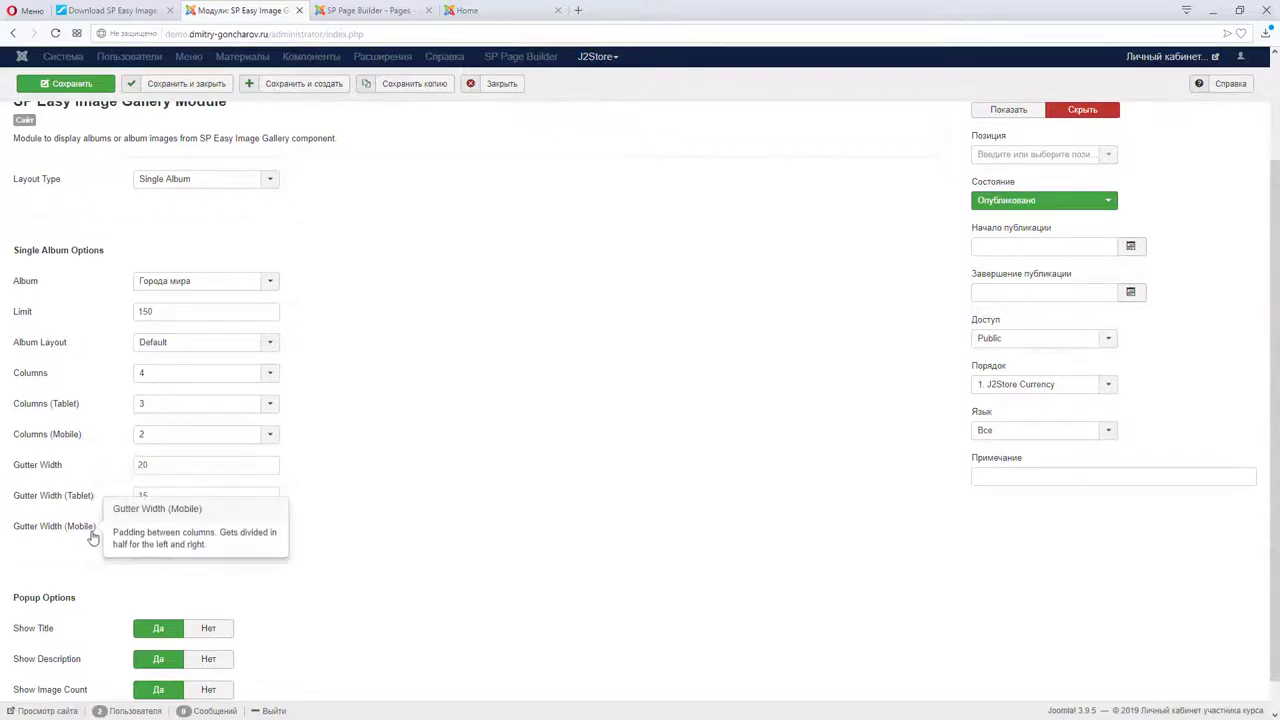
scroll(235, 556, down, 1)
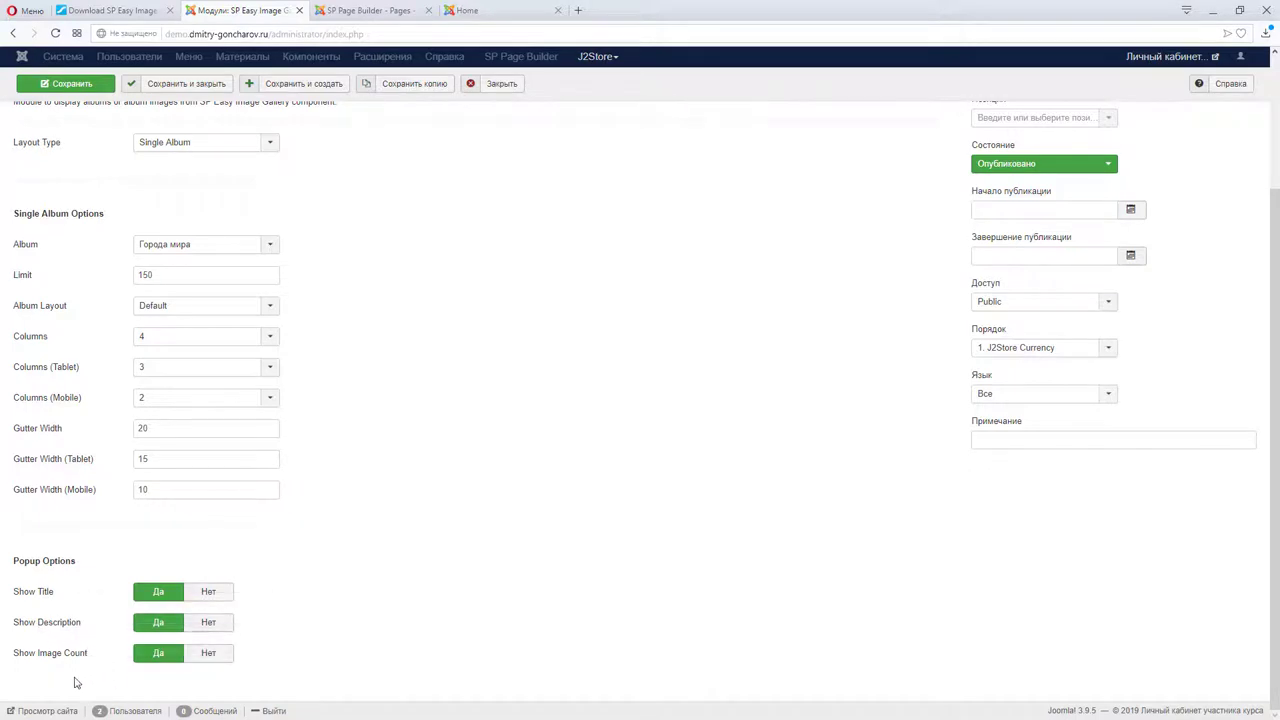
mouse_move(39, 664)
scroll(277, 552, up, 3)
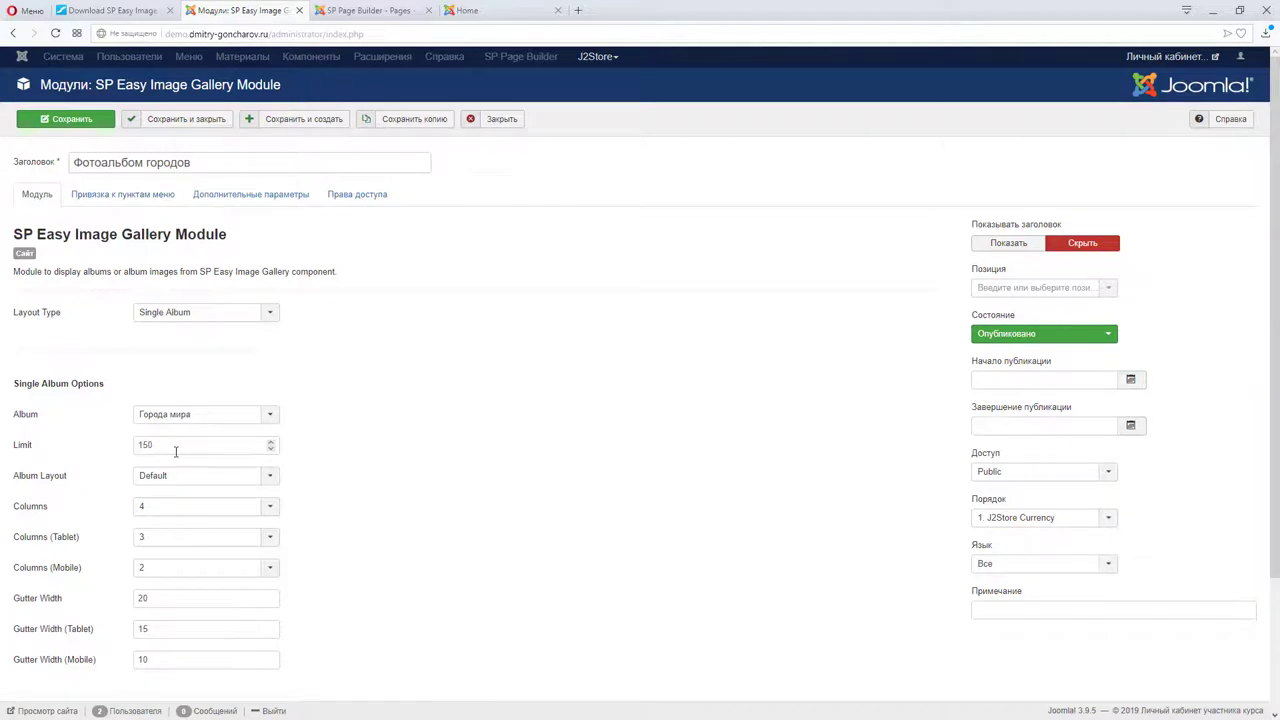
scroll(390, 512, down, 2)
scroll(400, 490, up, 2)
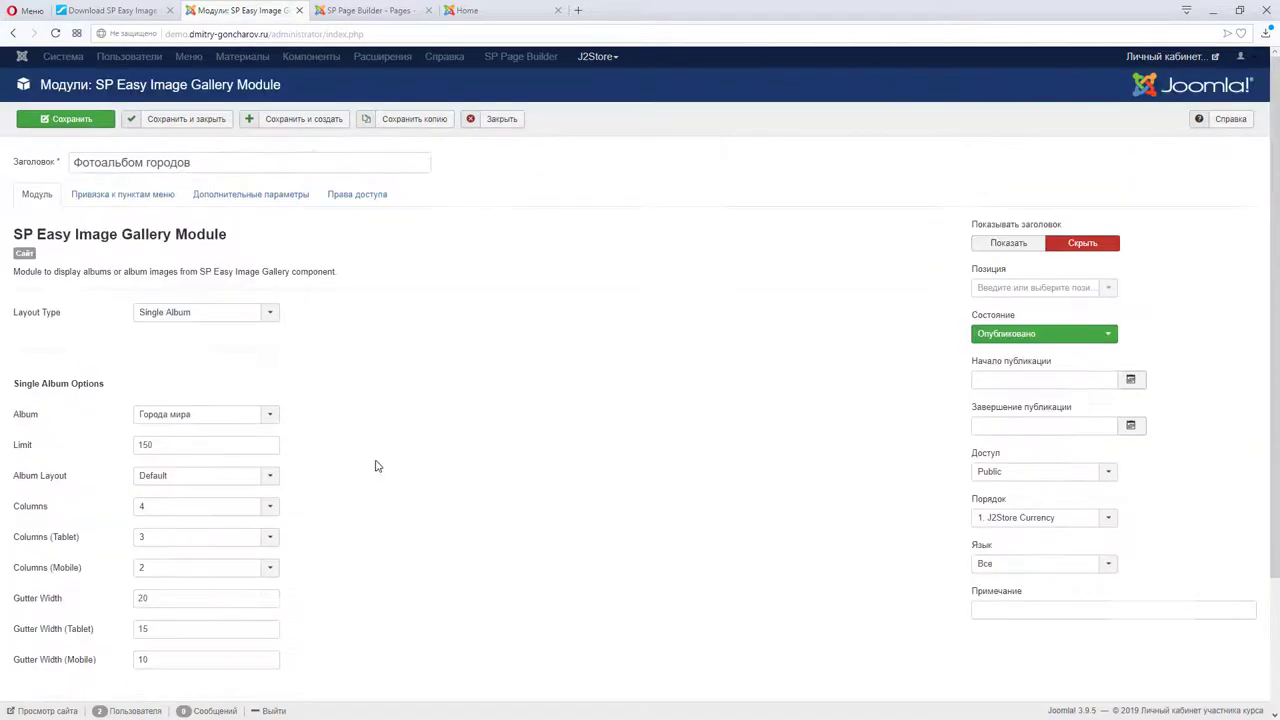
Step: Save the module and return to the Home page's SP Page Builder editing tab
click(86, 121)
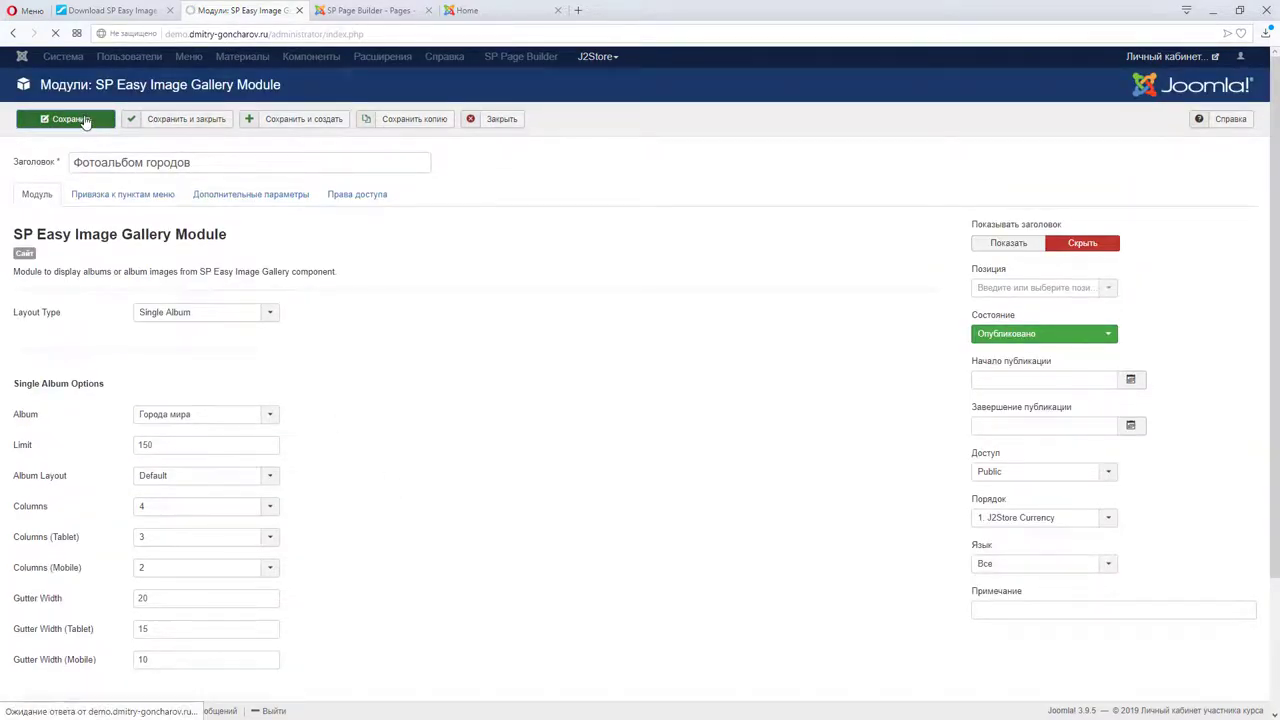
click(368, 10)
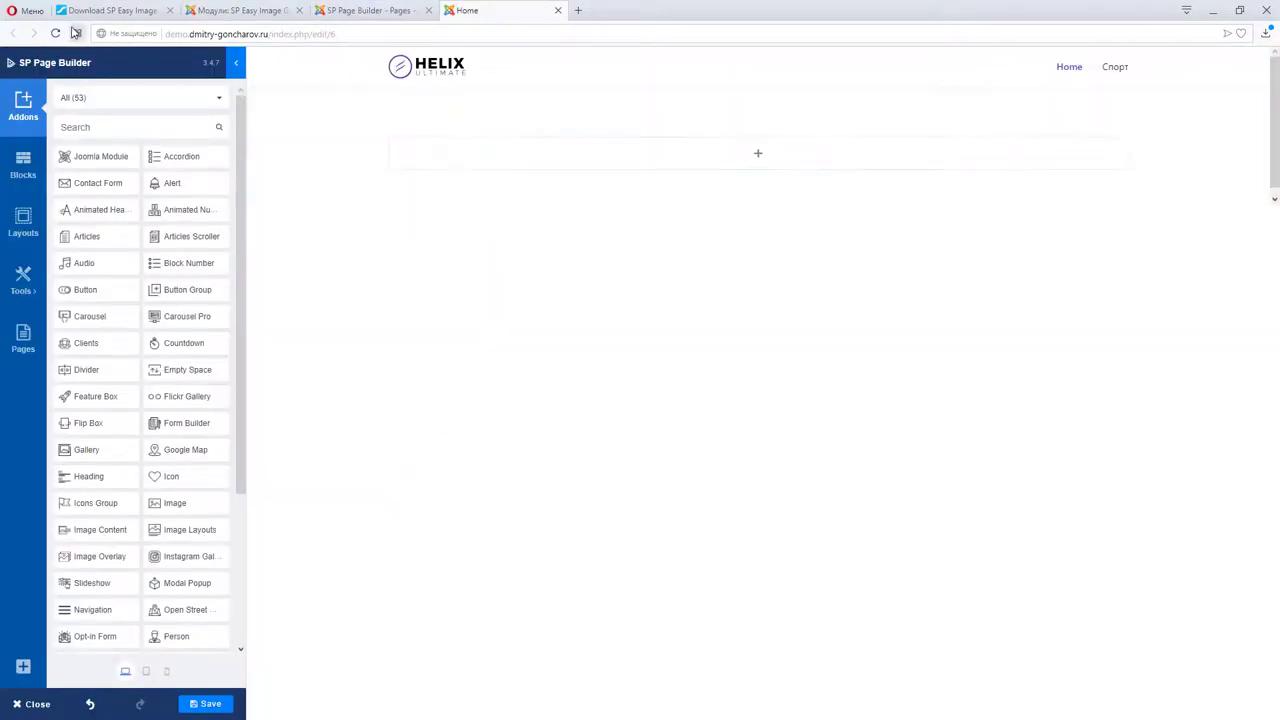
Step: Save and reload the page editor, and add a Joomla Module addon to the page's empty row
click(55, 33)
click(765, 395)
click(210, 703)
click(55, 33)
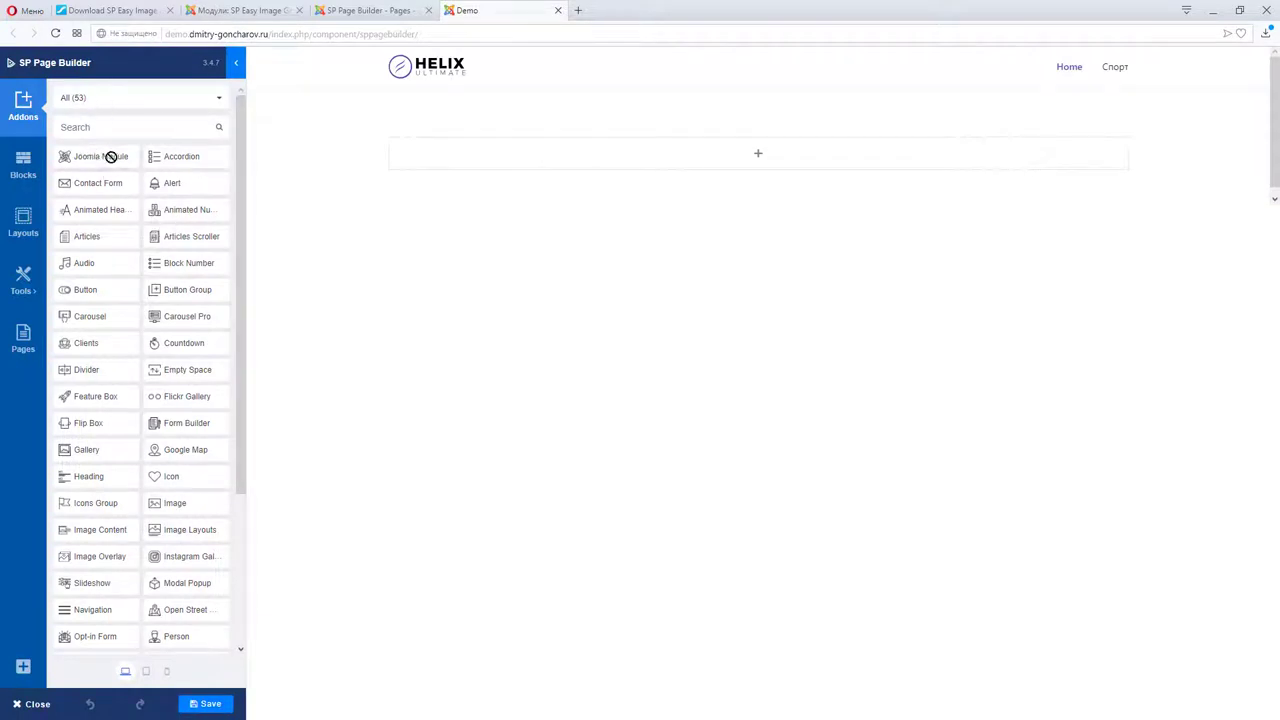
drag(106, 157, 590, 156)
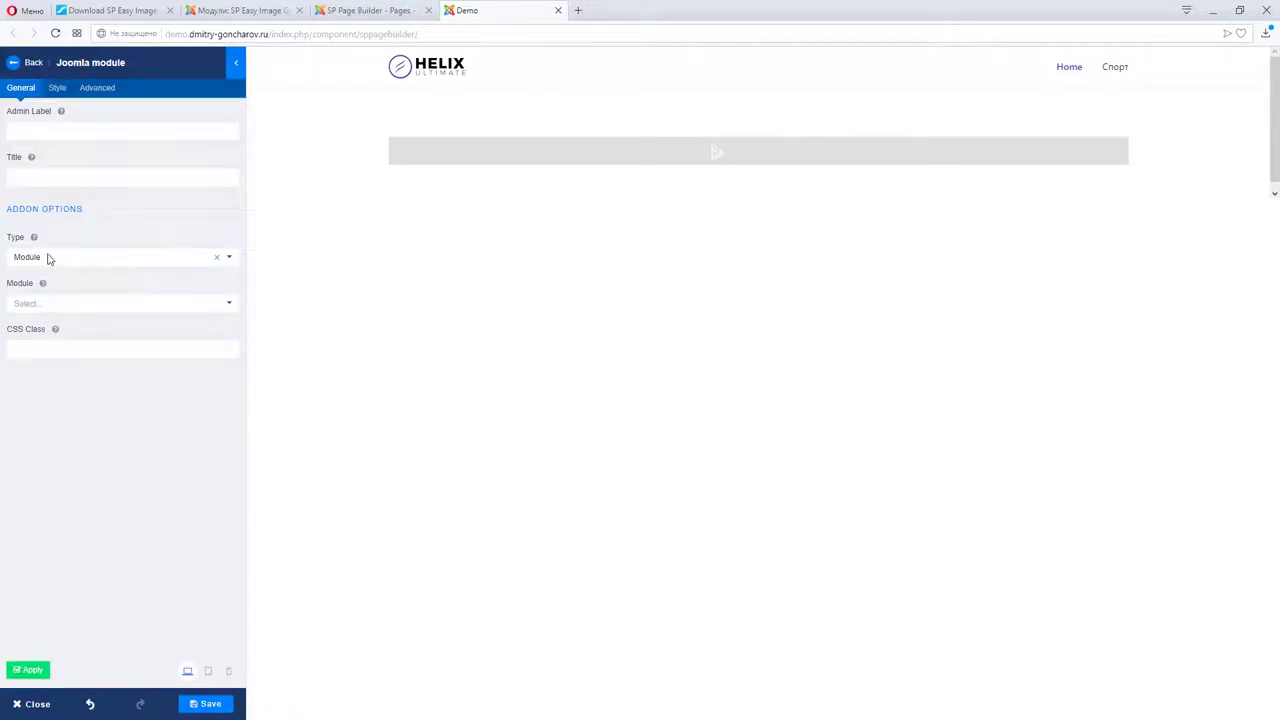
Step: Choose "Фотоальбом городов" as the module for the Joomla Module addon and apply the setting
click(48, 304)
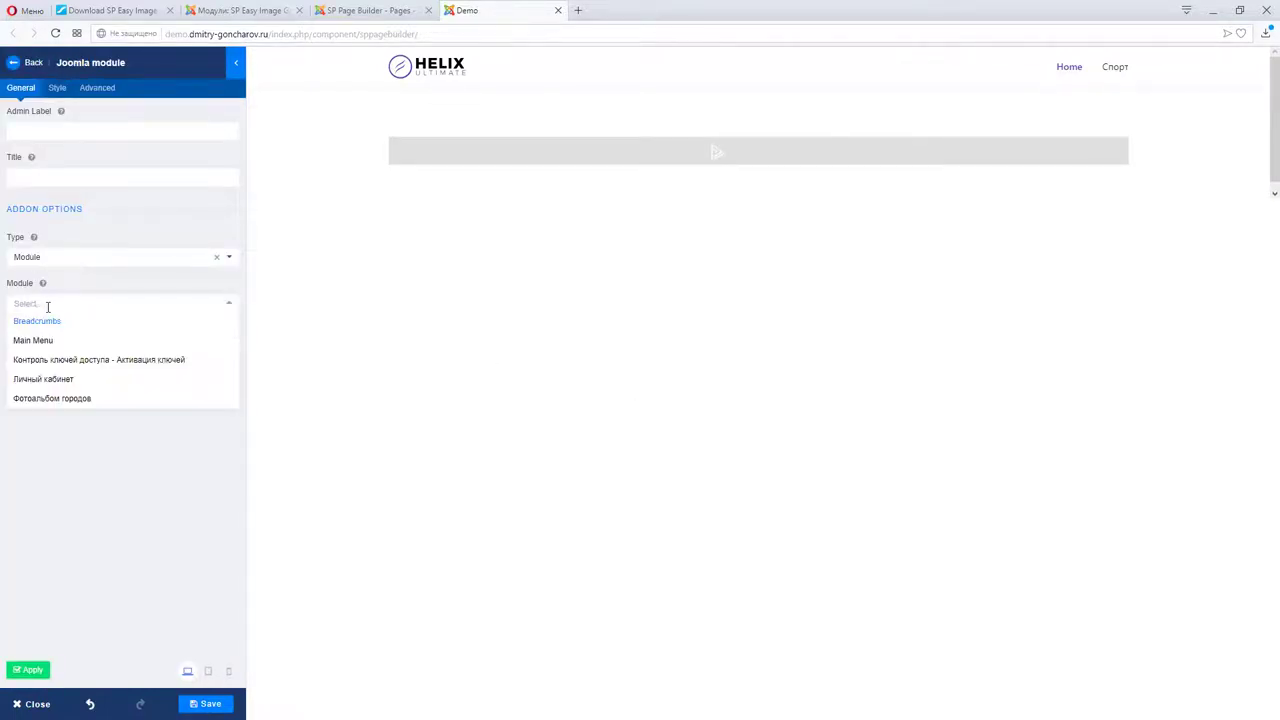
click(53, 402)
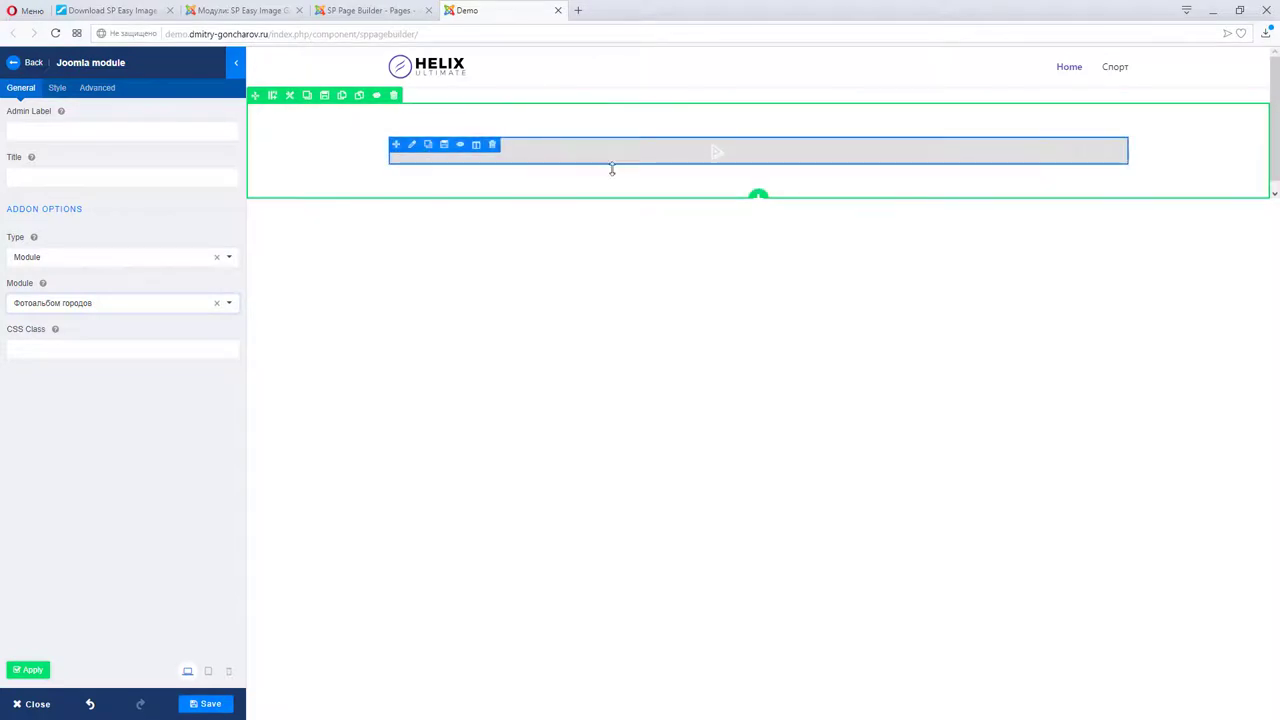
click(89, 303)
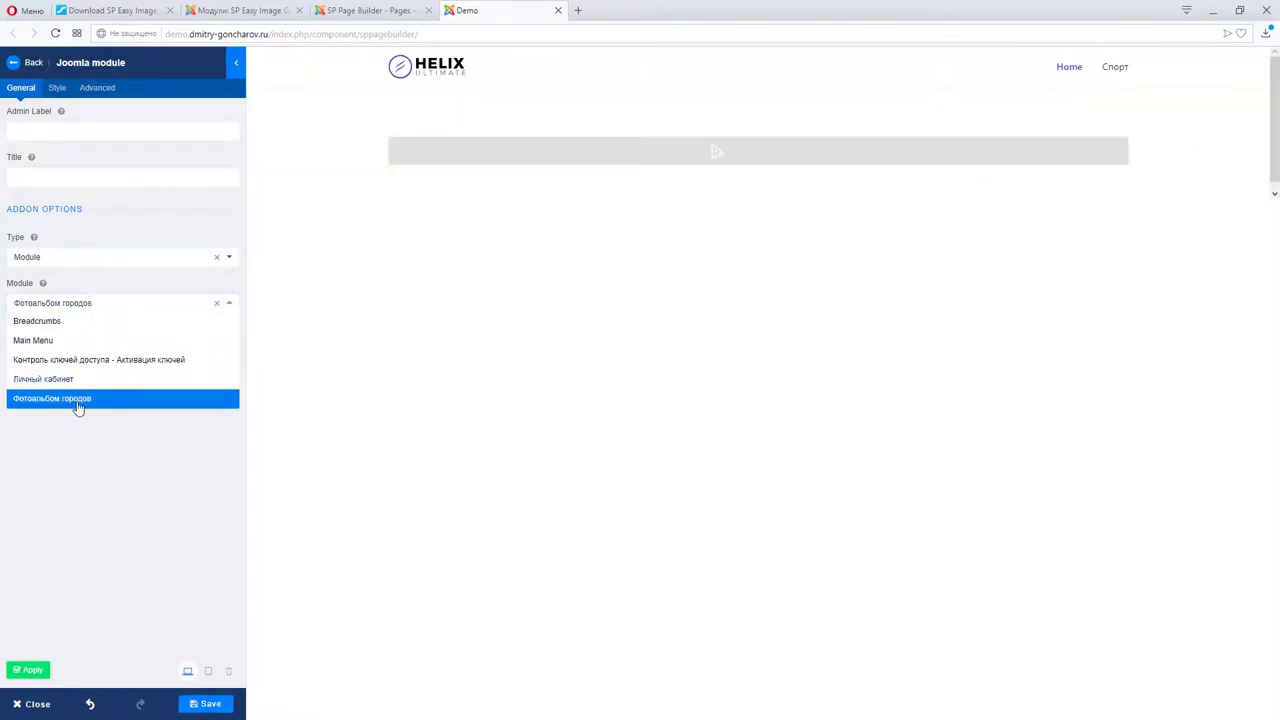
click(93, 442)
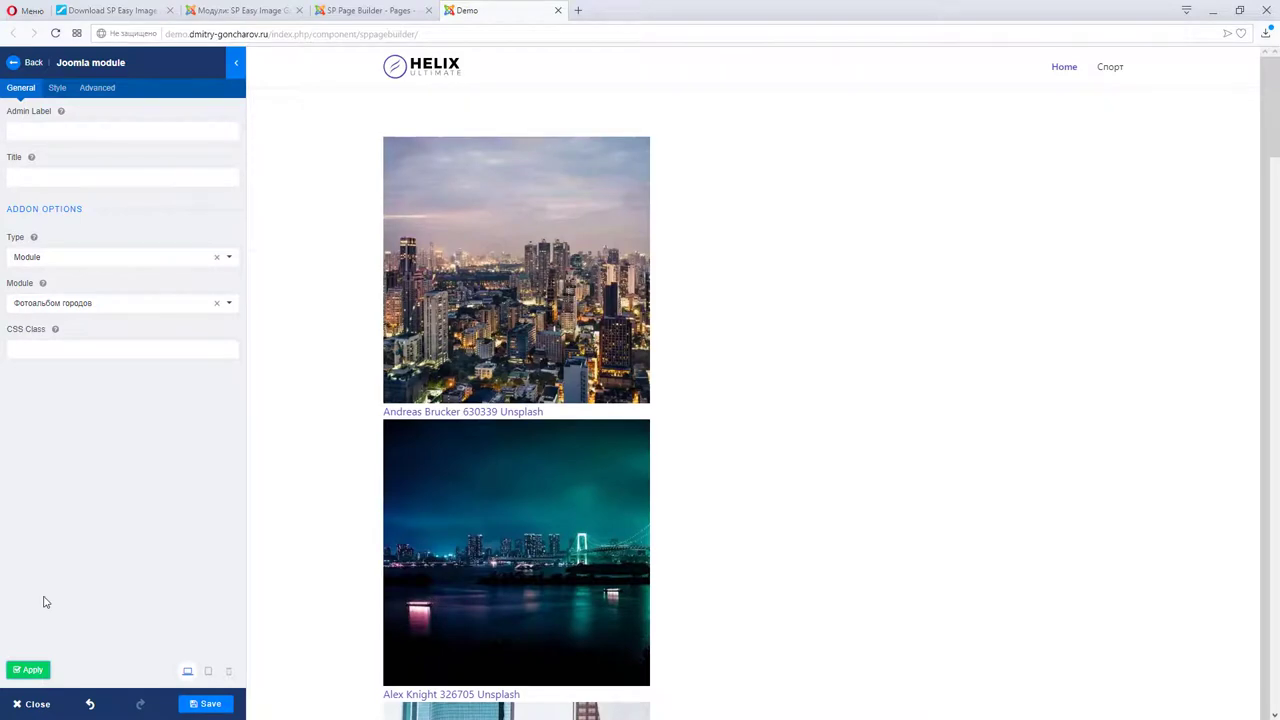
Step: Look through the whole city gallery in the page editor's preview
scroll(537, 300, down, 1)
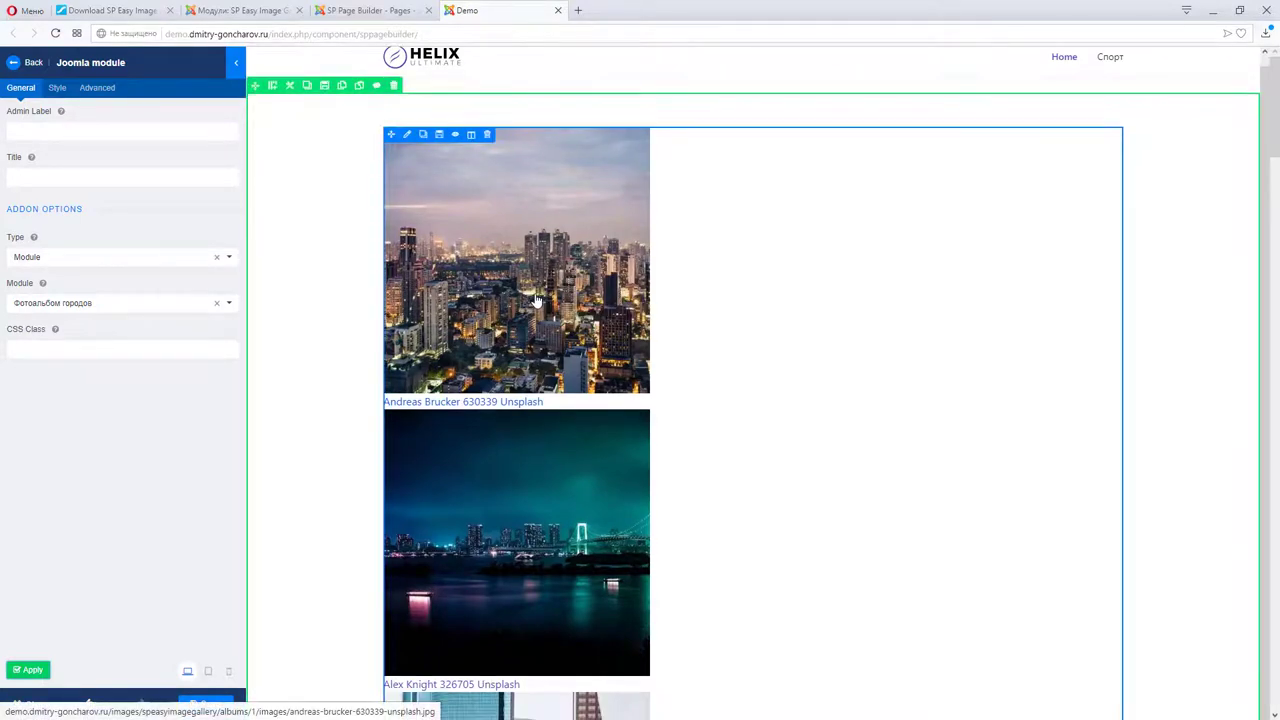
scroll(571, 388, down, 8)
scroll(571, 384, down, 4)
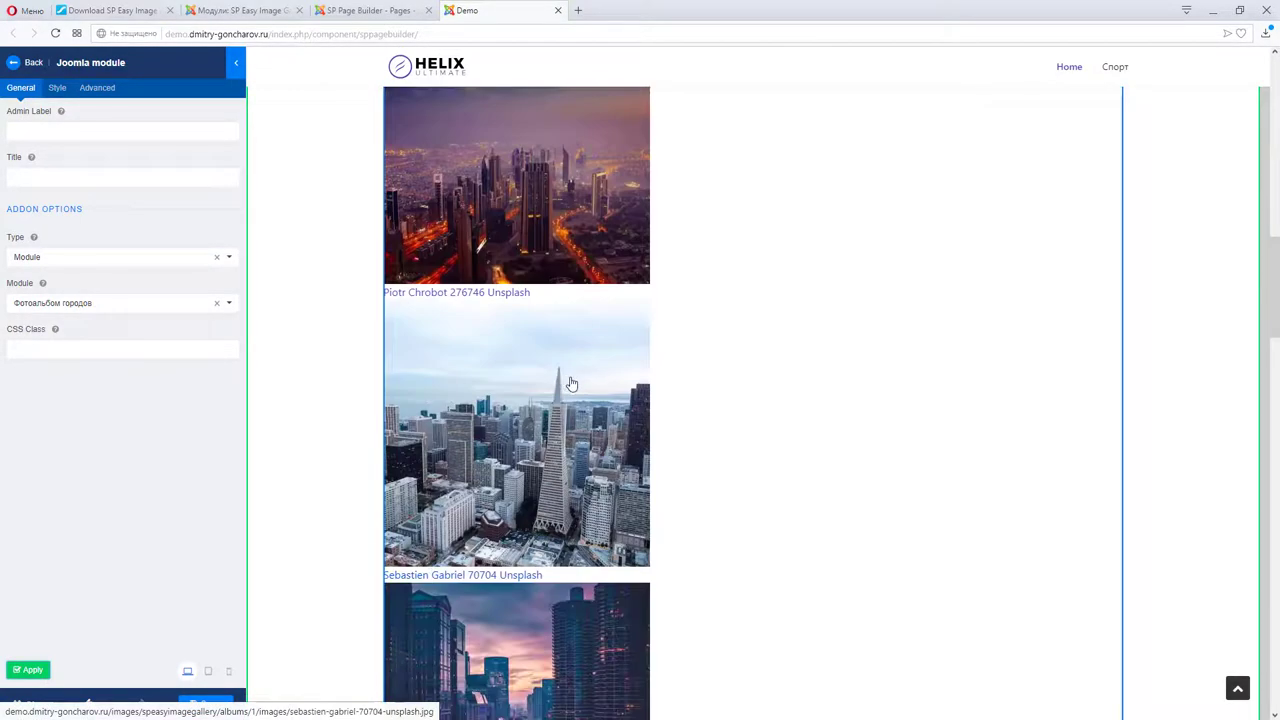
scroll(557, 372, down, 8)
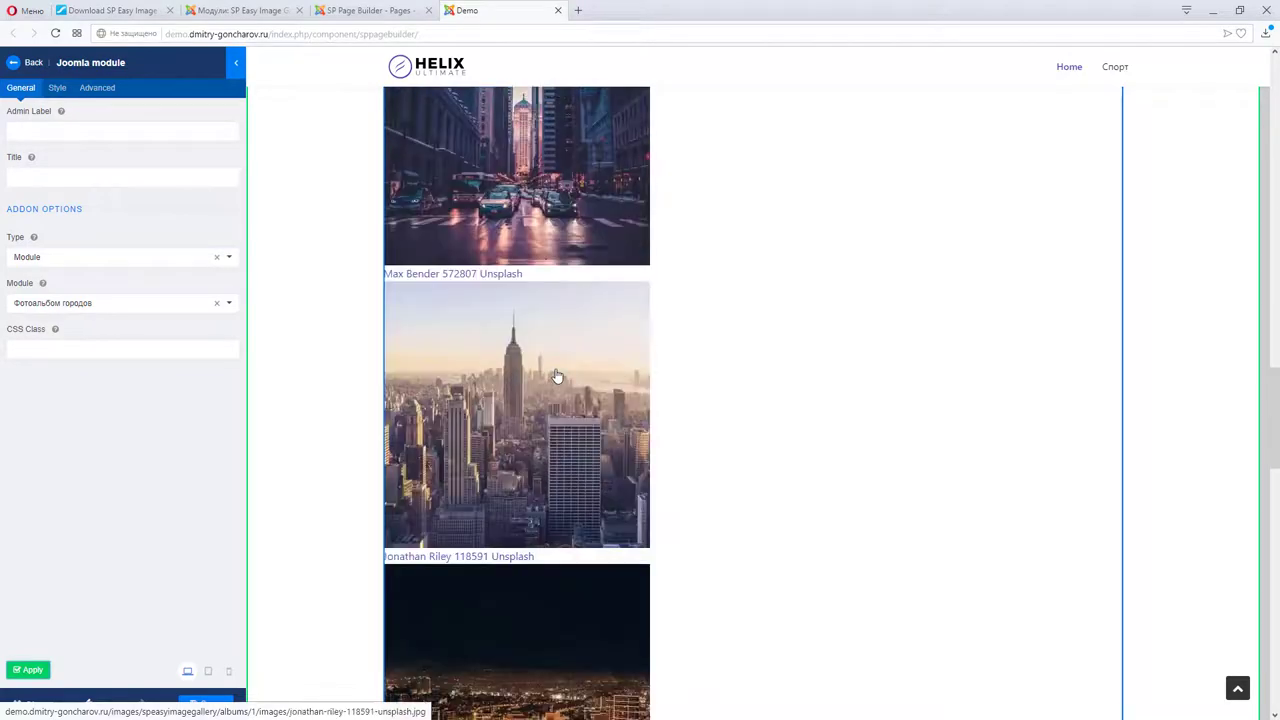
scroll(557, 375, down, 5)
scroll(560, 372, up, 20)
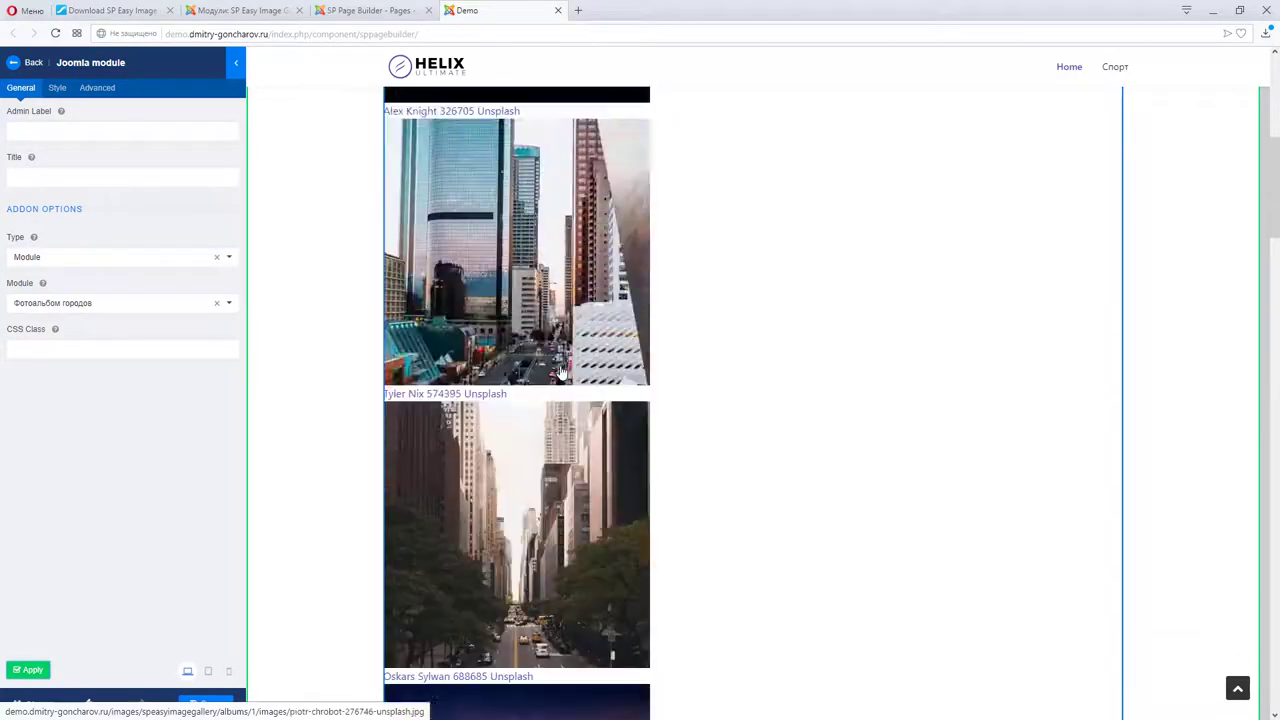
scroll(560, 372, up, 5)
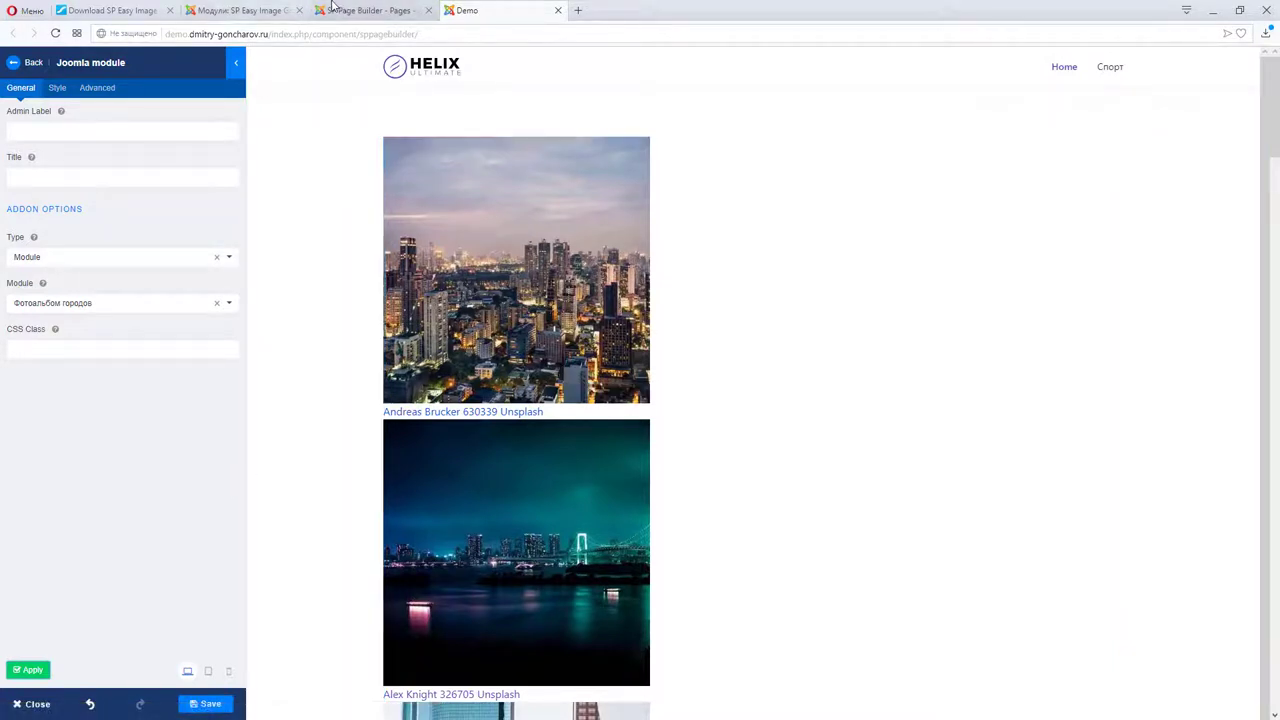
Step: Open the public site from the Joomla administration and view its Спорт and Home pages
click(380, 12)
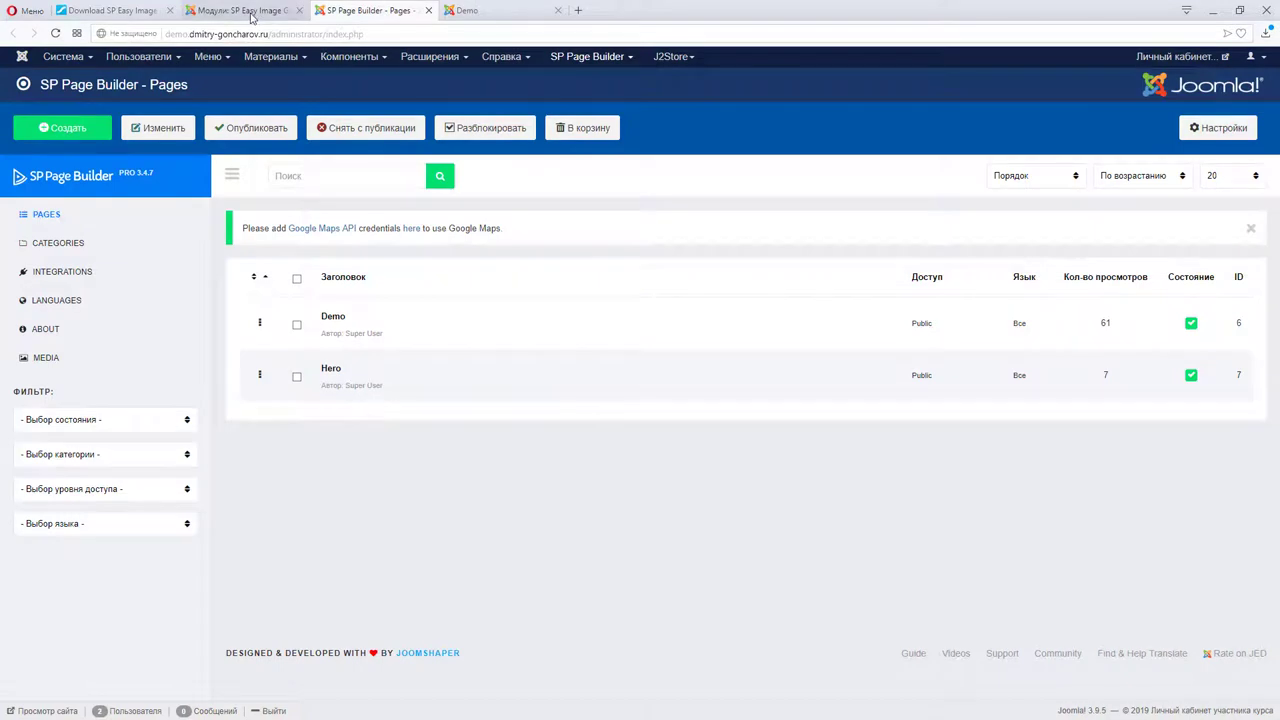
click(1180, 56)
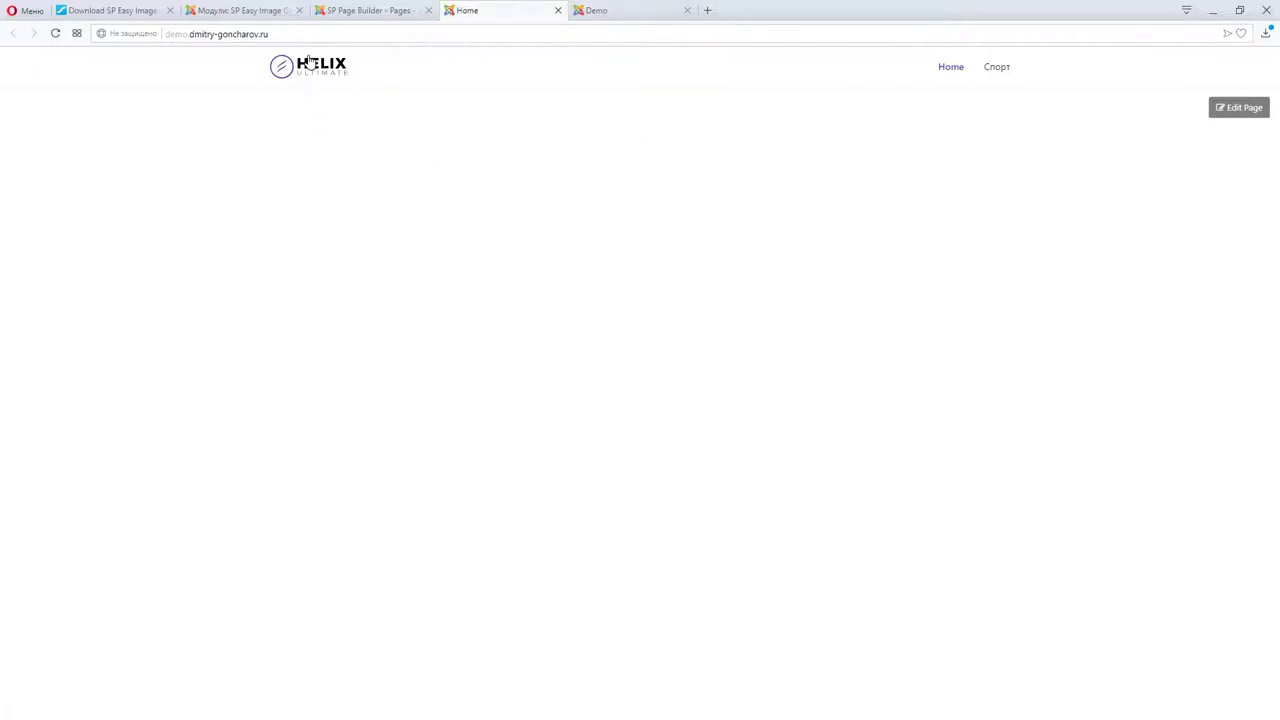
click(1002, 72)
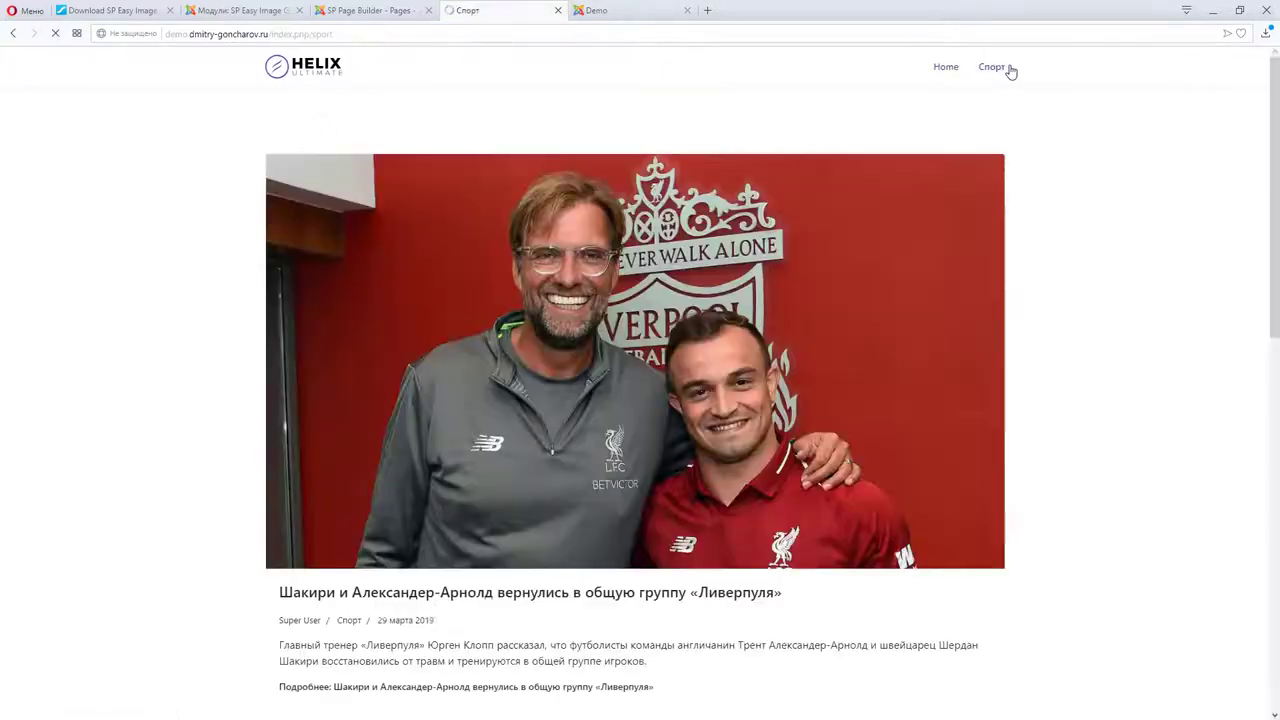
click(944, 68)
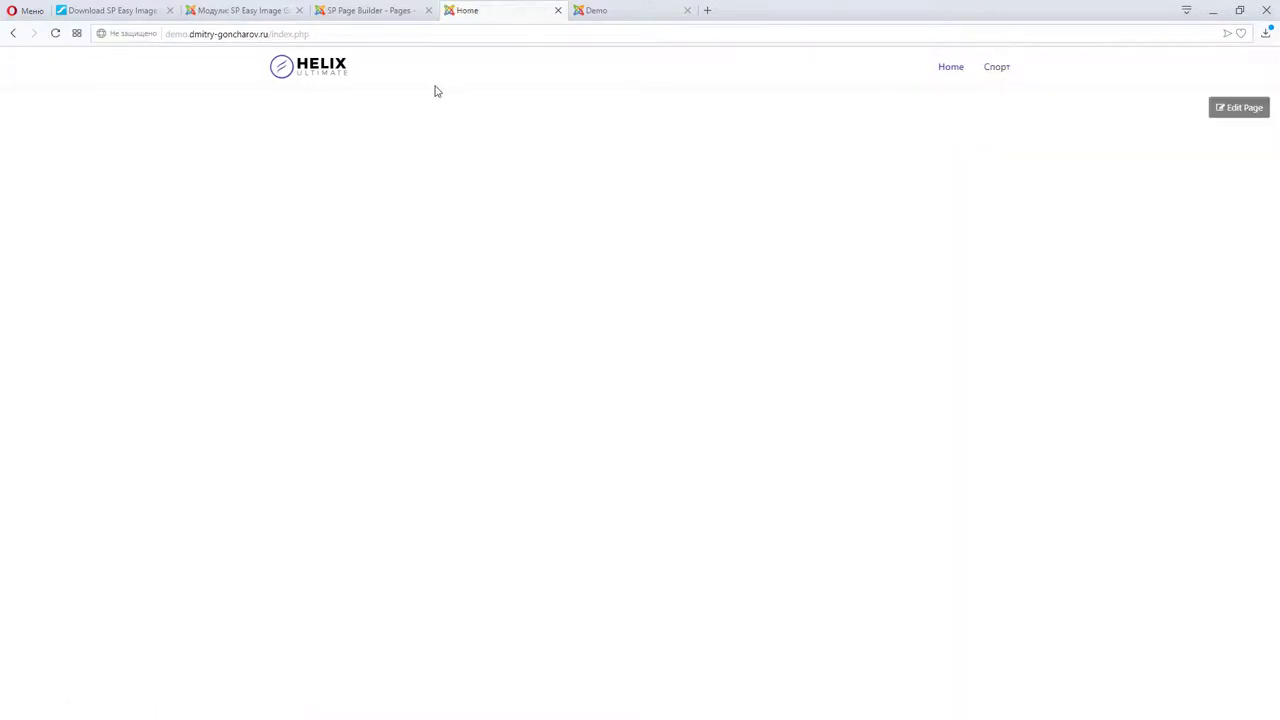
Step: Save the page in SP Page Builder and reload the public Home page
click(611, 11)
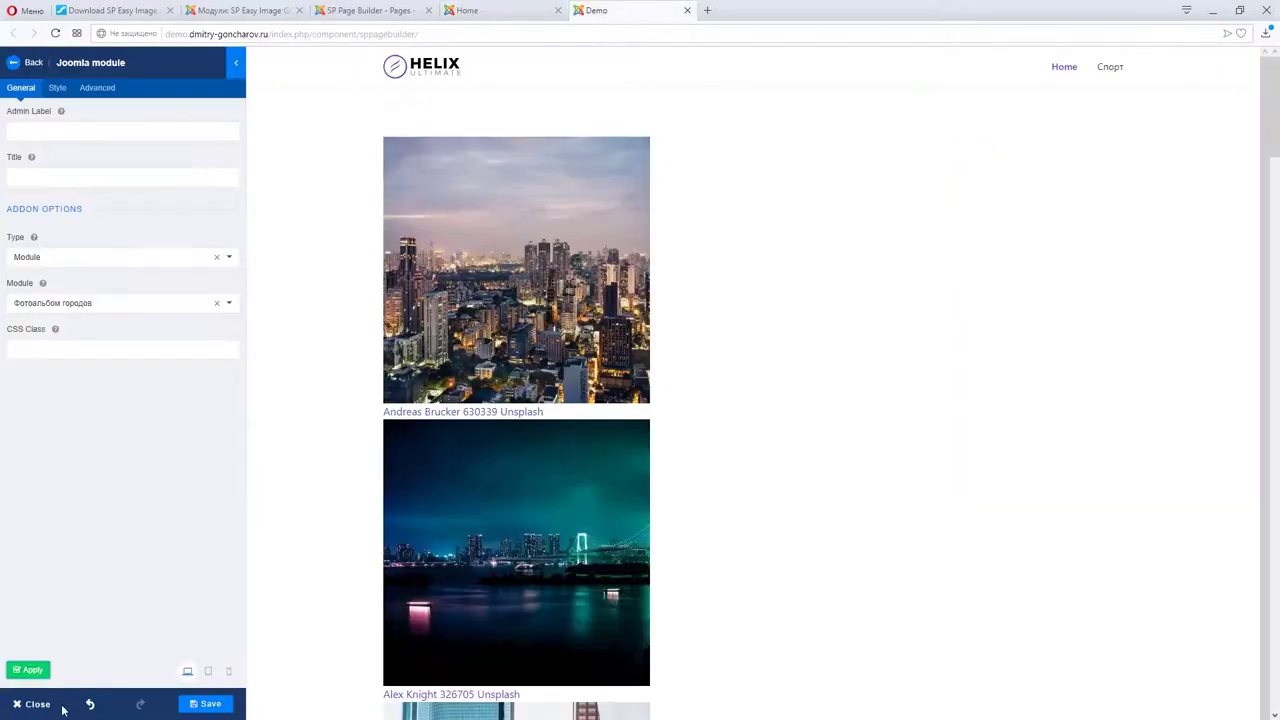
click(201, 703)
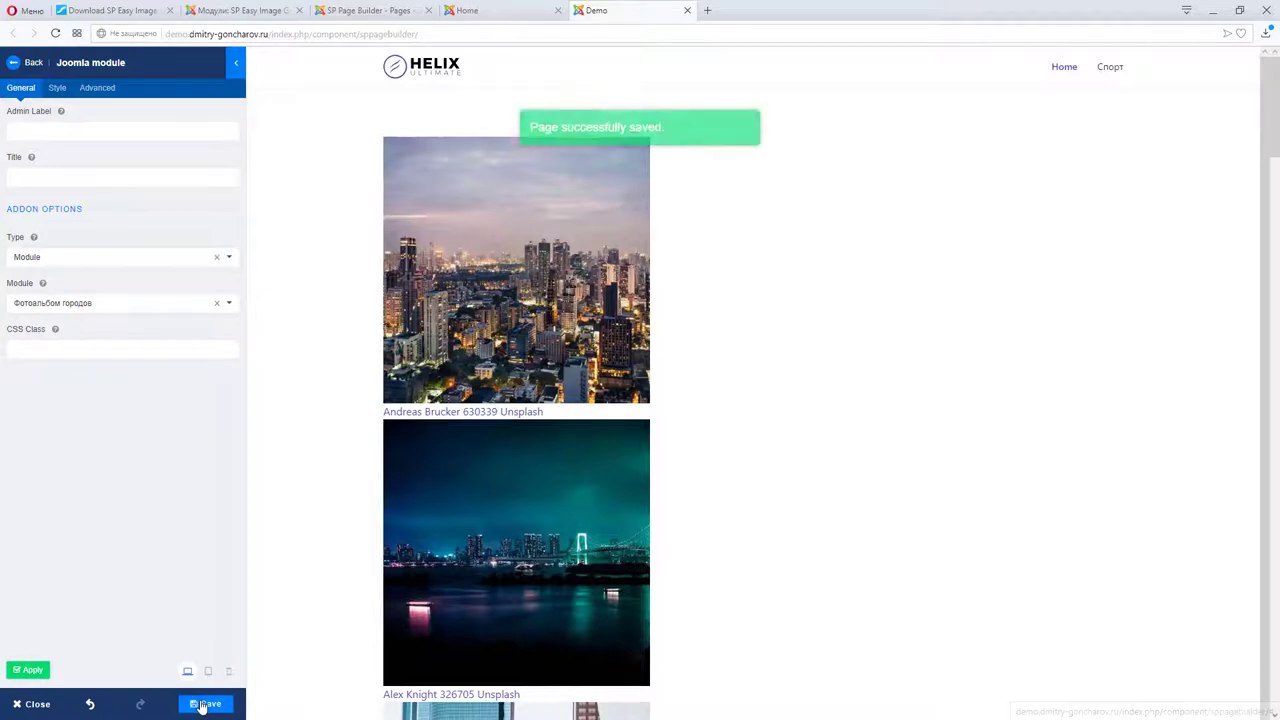
click(480, 11)
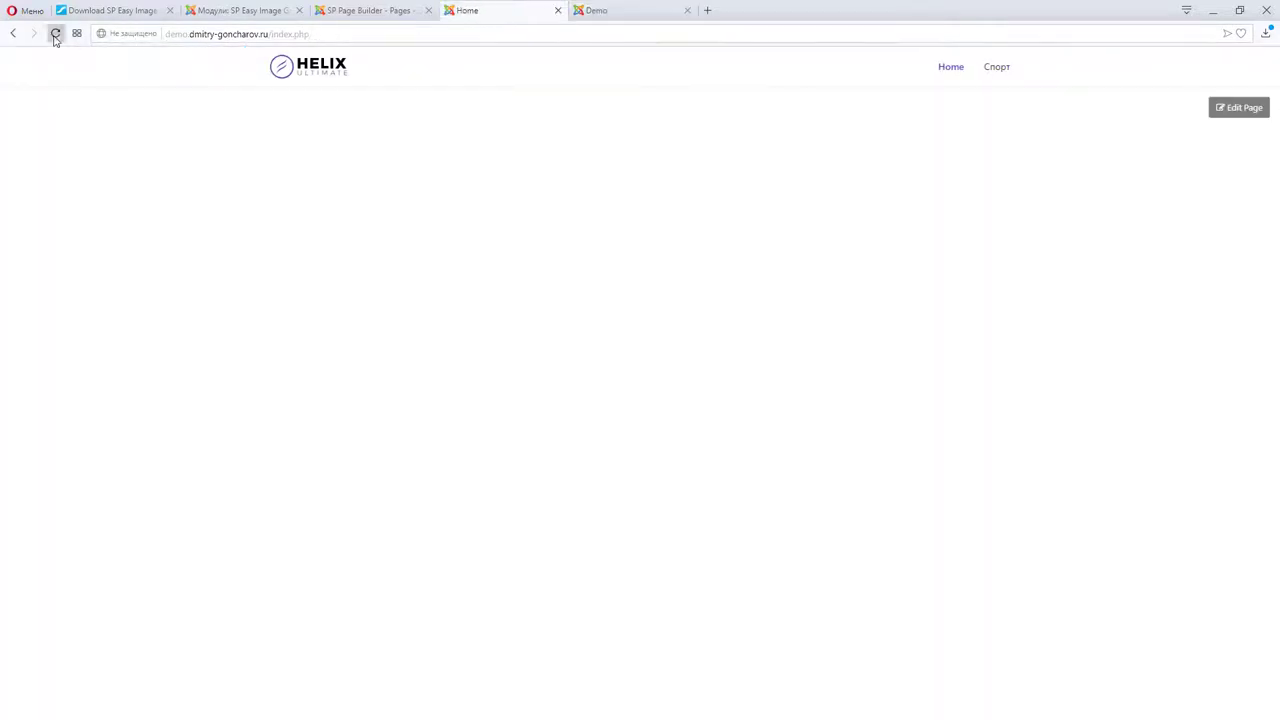
click(55, 33)
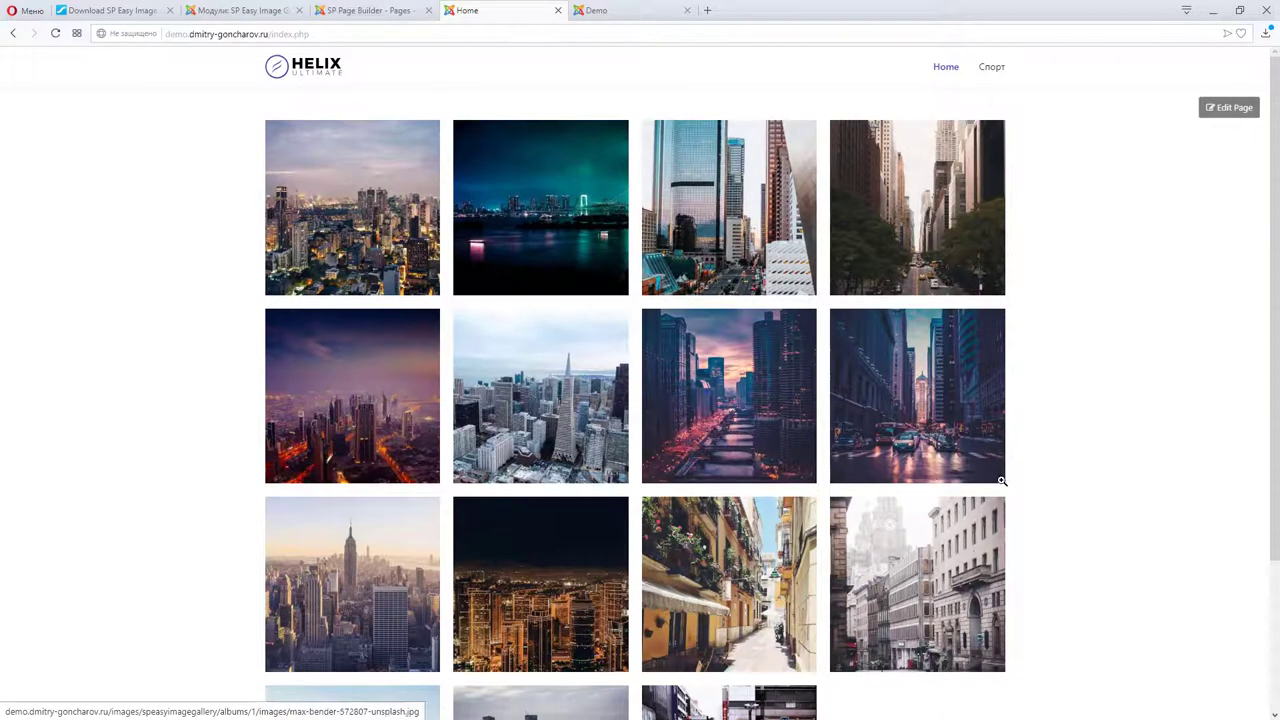
Step: Examine the gallery grid on the public Home page, including its image captions and spacing
scroll(995, 468, down, 2)
scroll(1017, 466, up, 2)
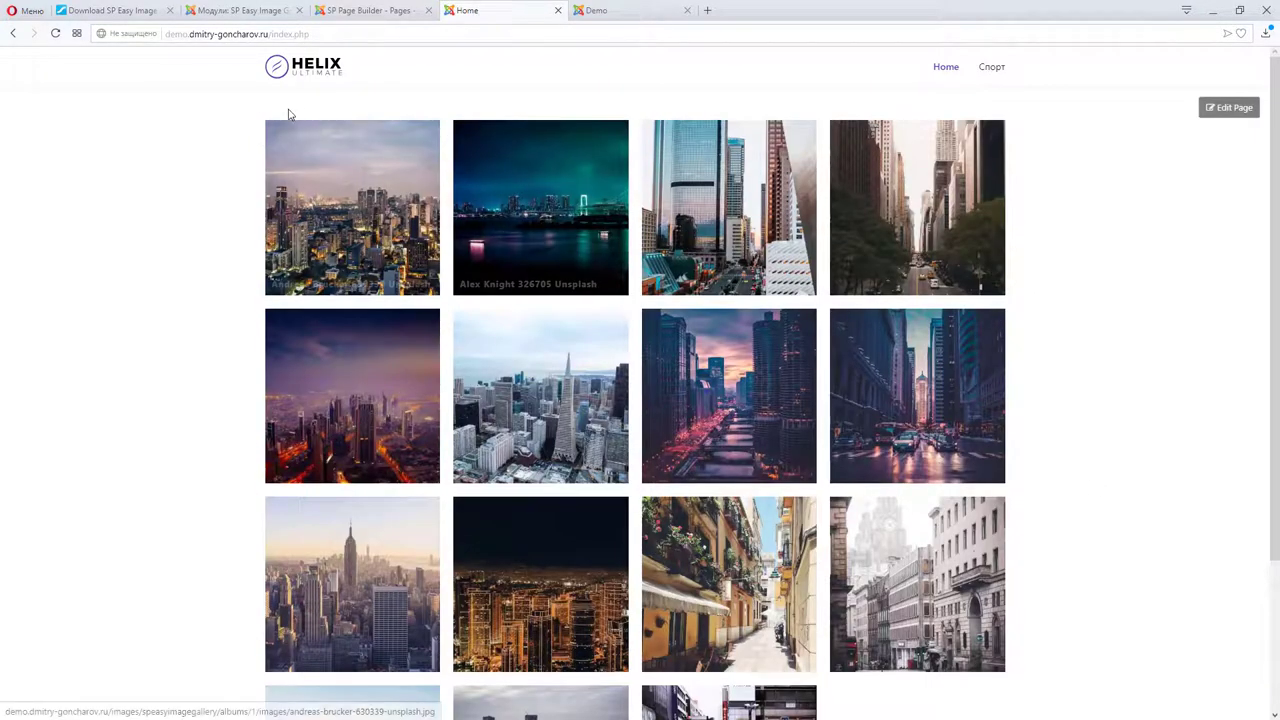
scroll(520, 155, down, 2)
scroll(515, 200, up, 2)
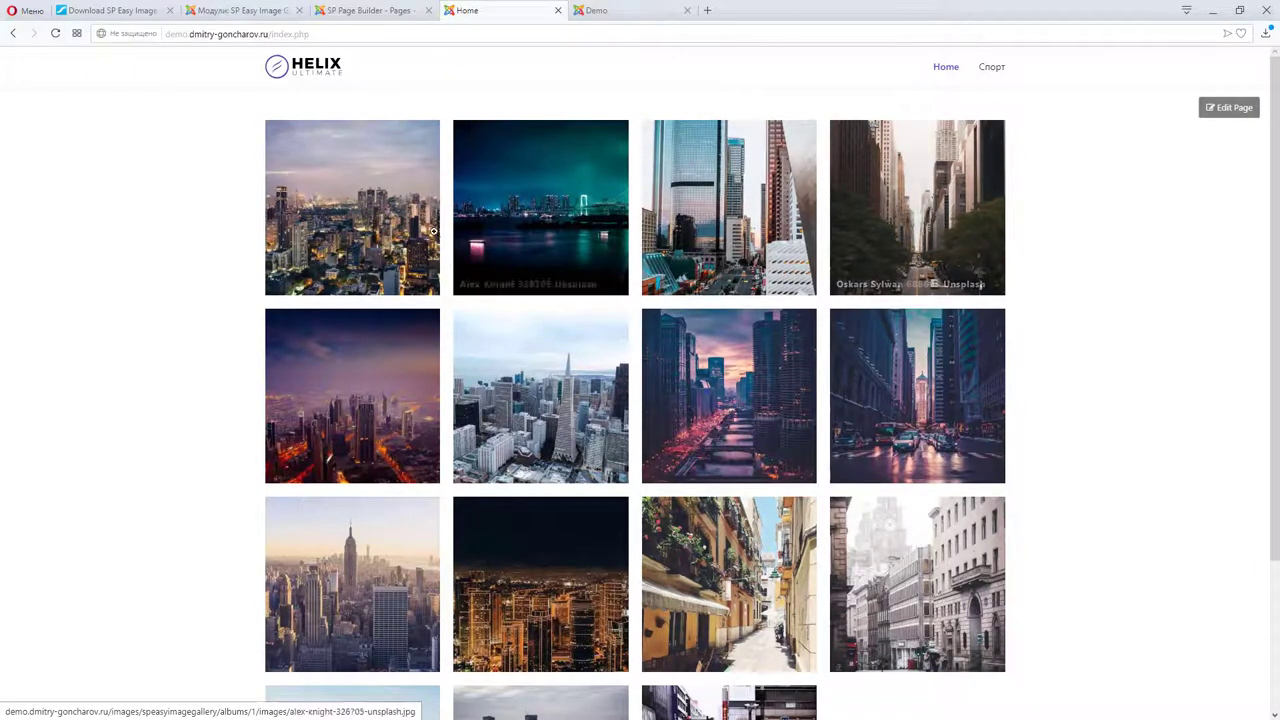
scroll(352, 220, down, 2)
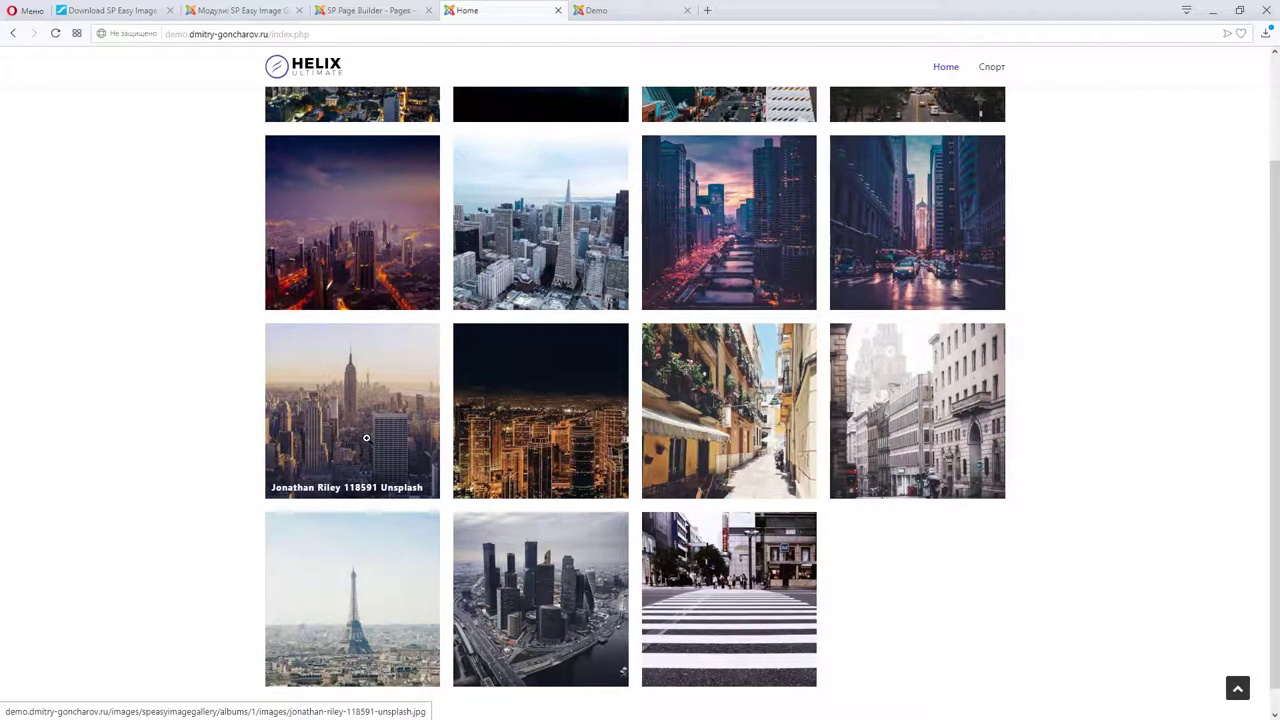
scroll(857, 557, down, 1)
scroll(857, 557, up, 2)
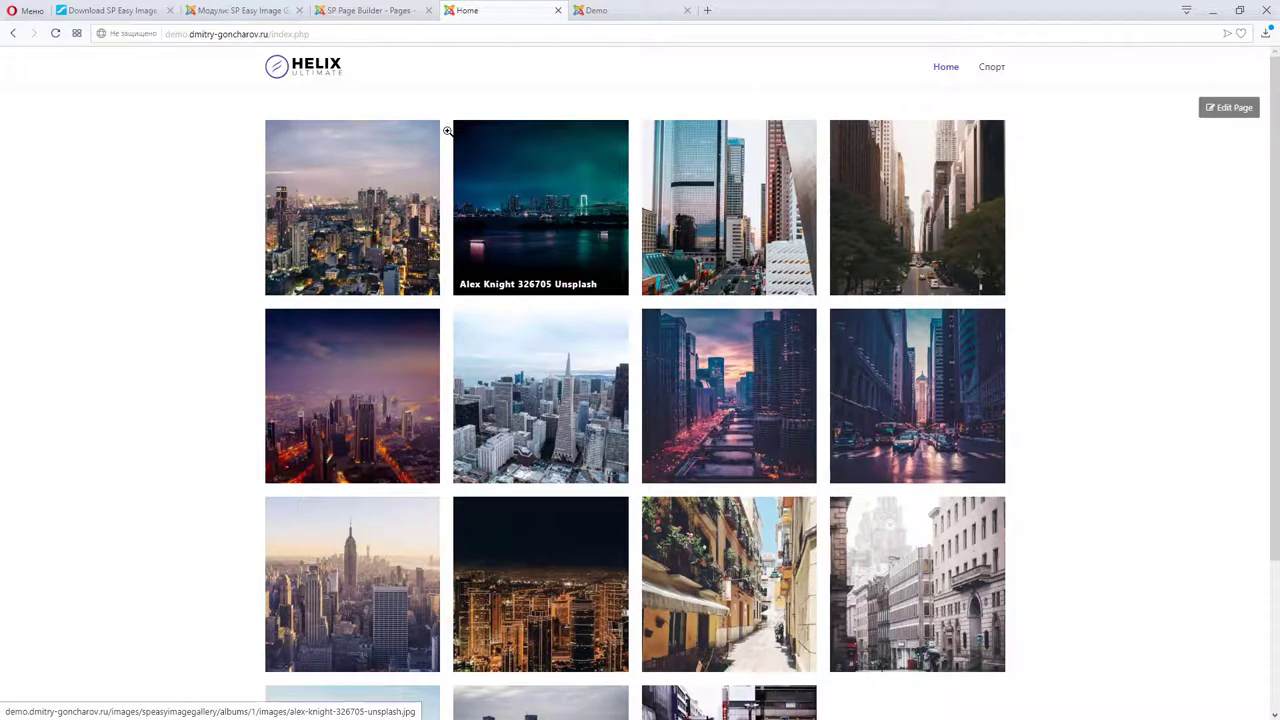
Step: Compare the gallery module's Gutter Width setting with the image spacing on the Home page
click(240, 10)
scroll(347, 487, down, 2)
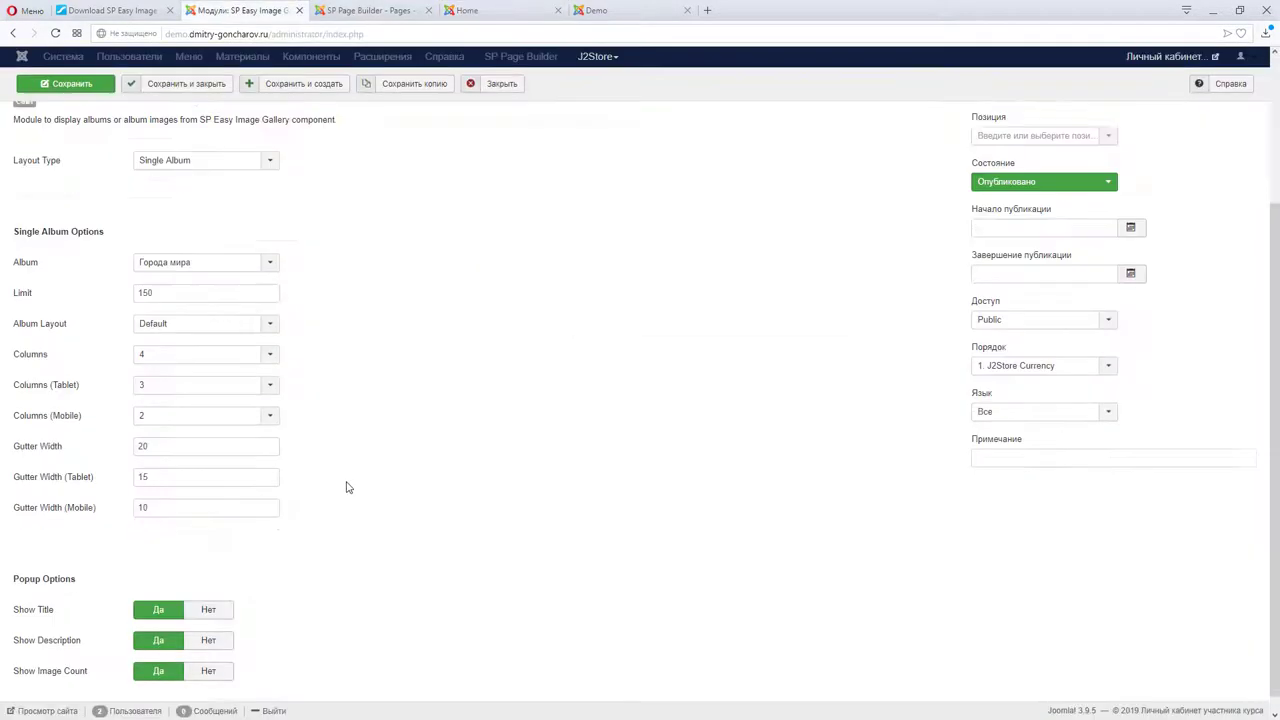
mouse_move(31, 437)
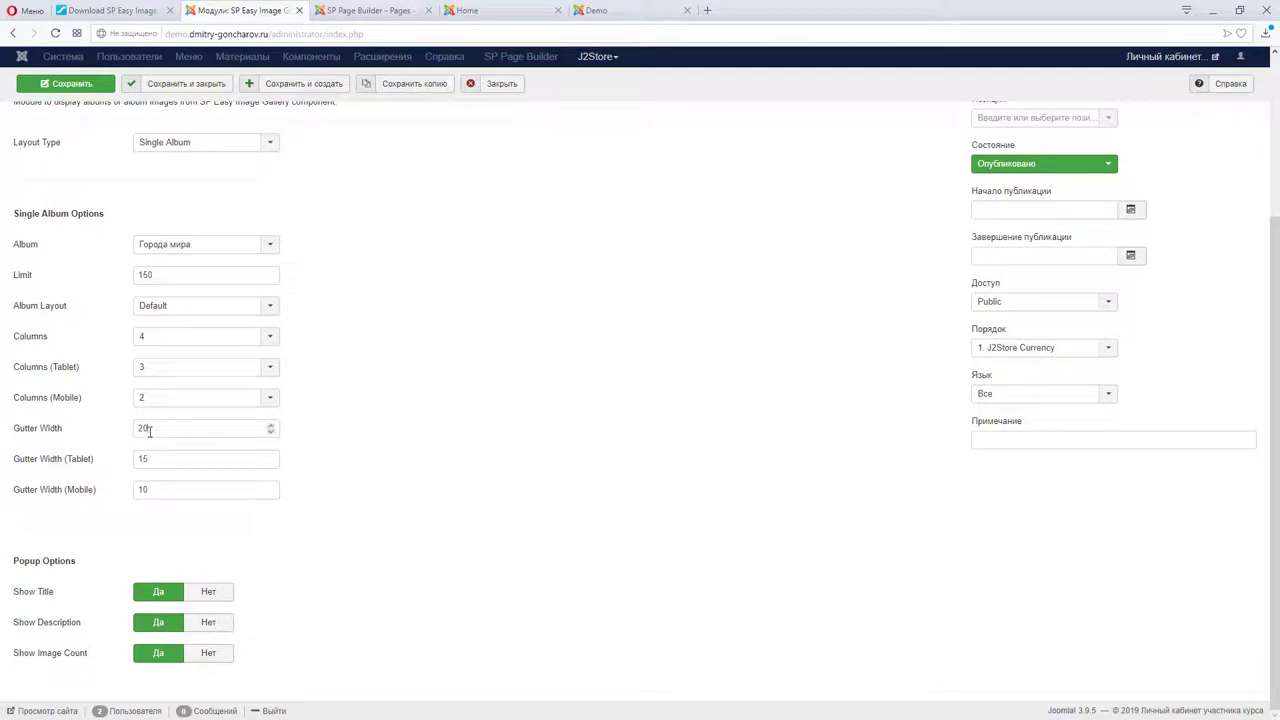
click(148, 430)
click(506, 12)
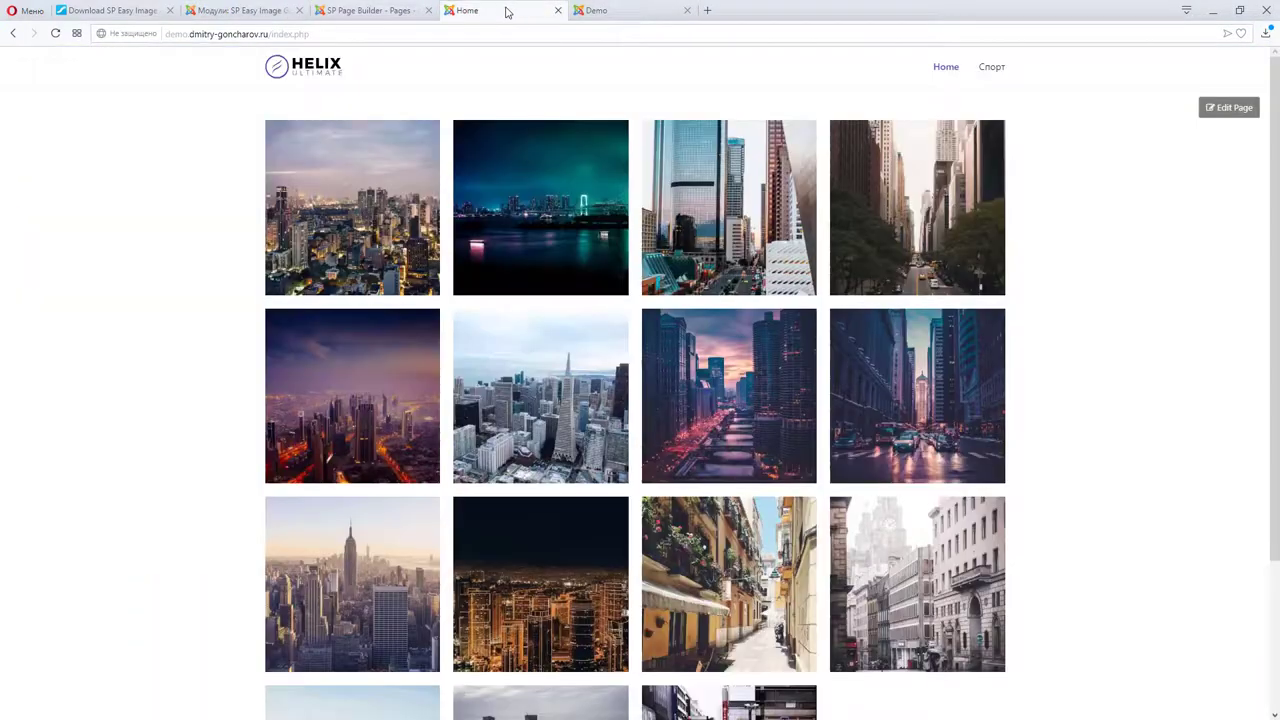
click(608, 11)
click(505, 10)
click(250, 12)
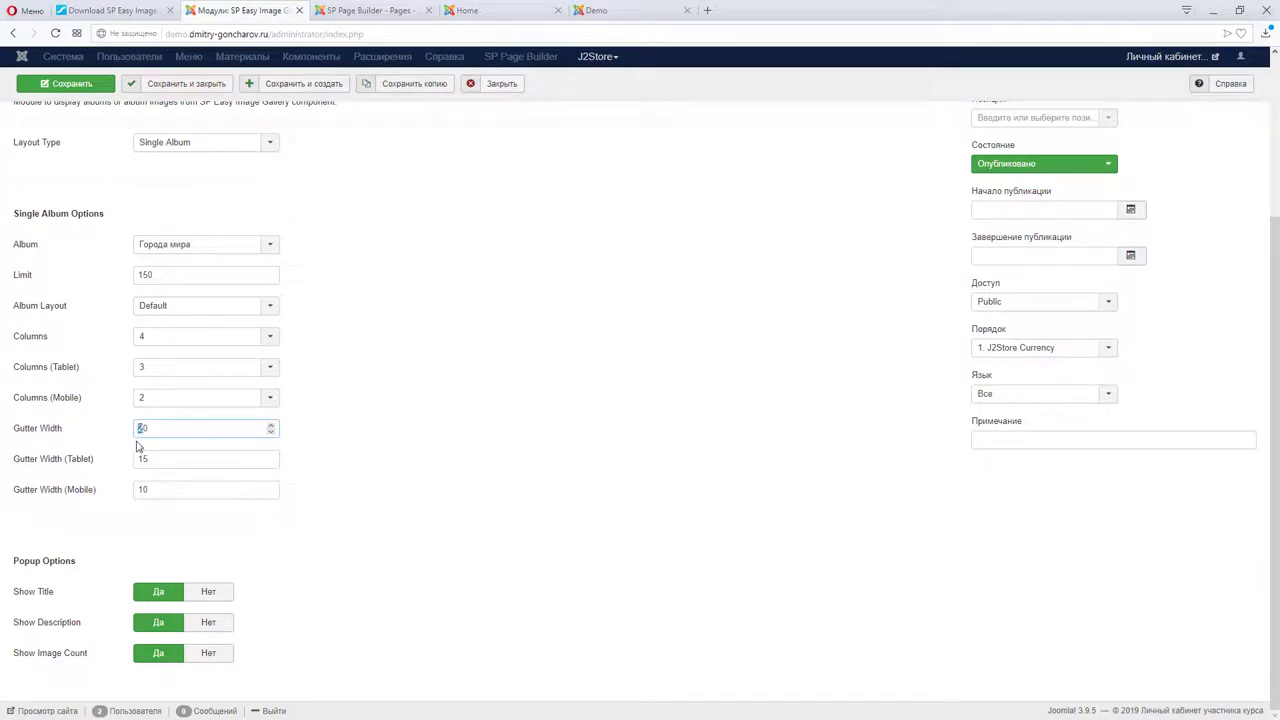
Step: Set the module's Gutter Width to 5, save it, and reload the public Home page
drag(149, 427, 115, 432)
text(5)
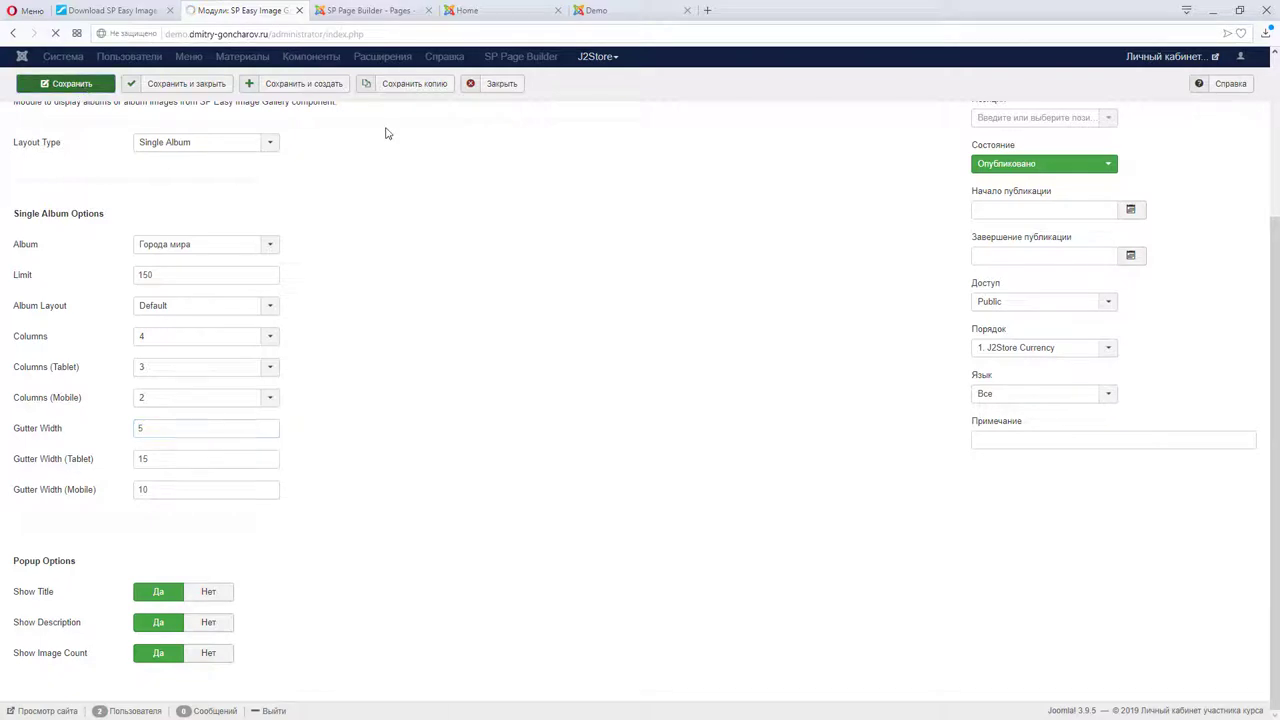
click(490, 12)
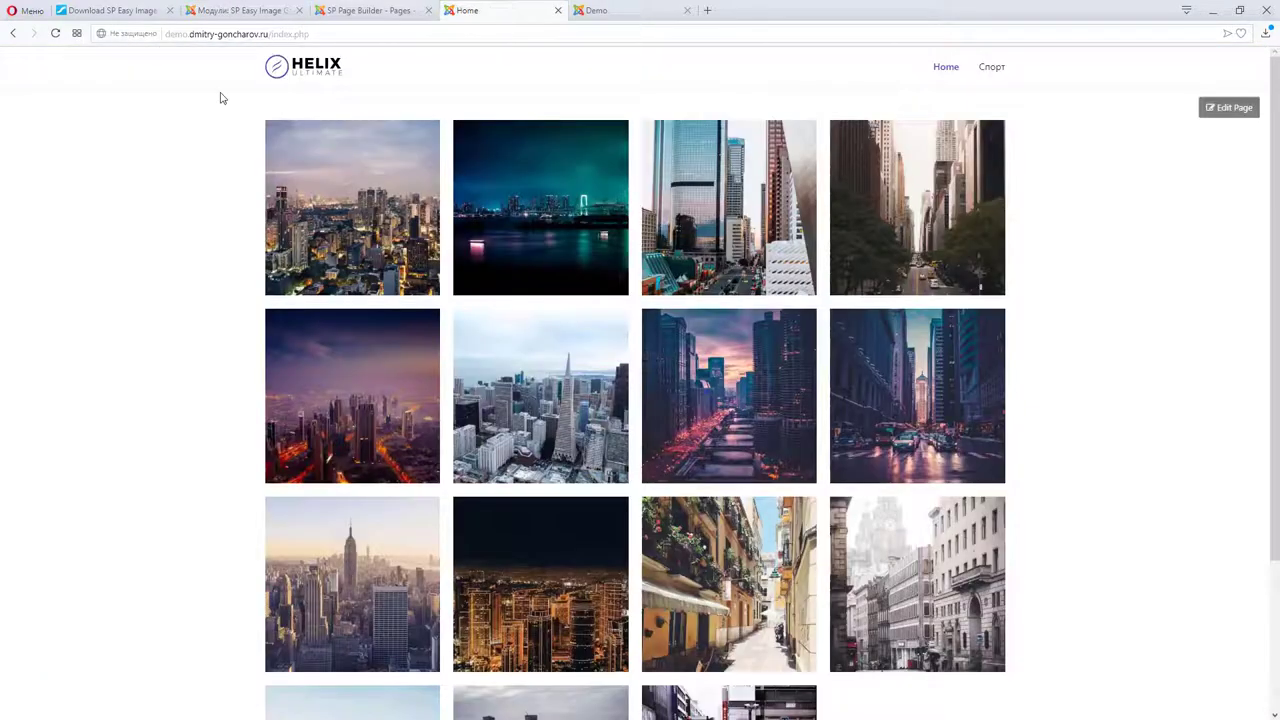
click(55, 33)
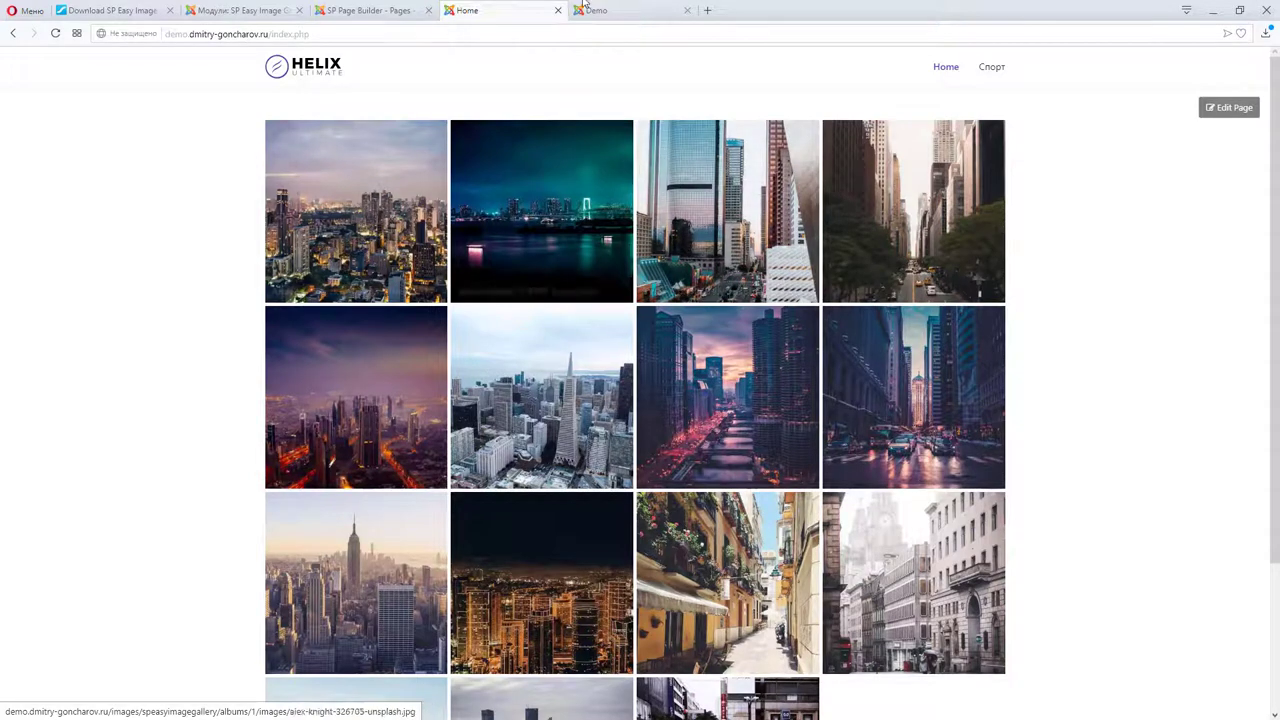
Step: Clear the gallery module's Gutter Width value and save the module
click(221, 12)
scroll(185, 603, down, 2)
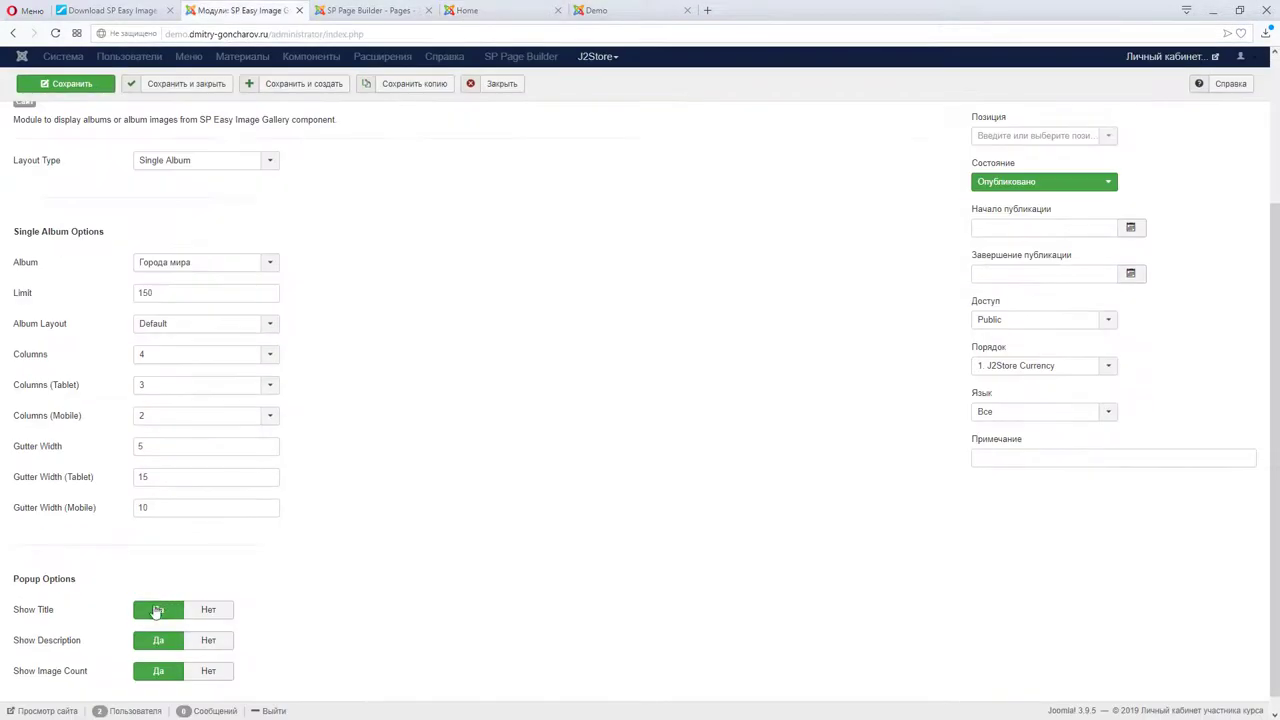
double_click(160, 447)
key(BackSpace)
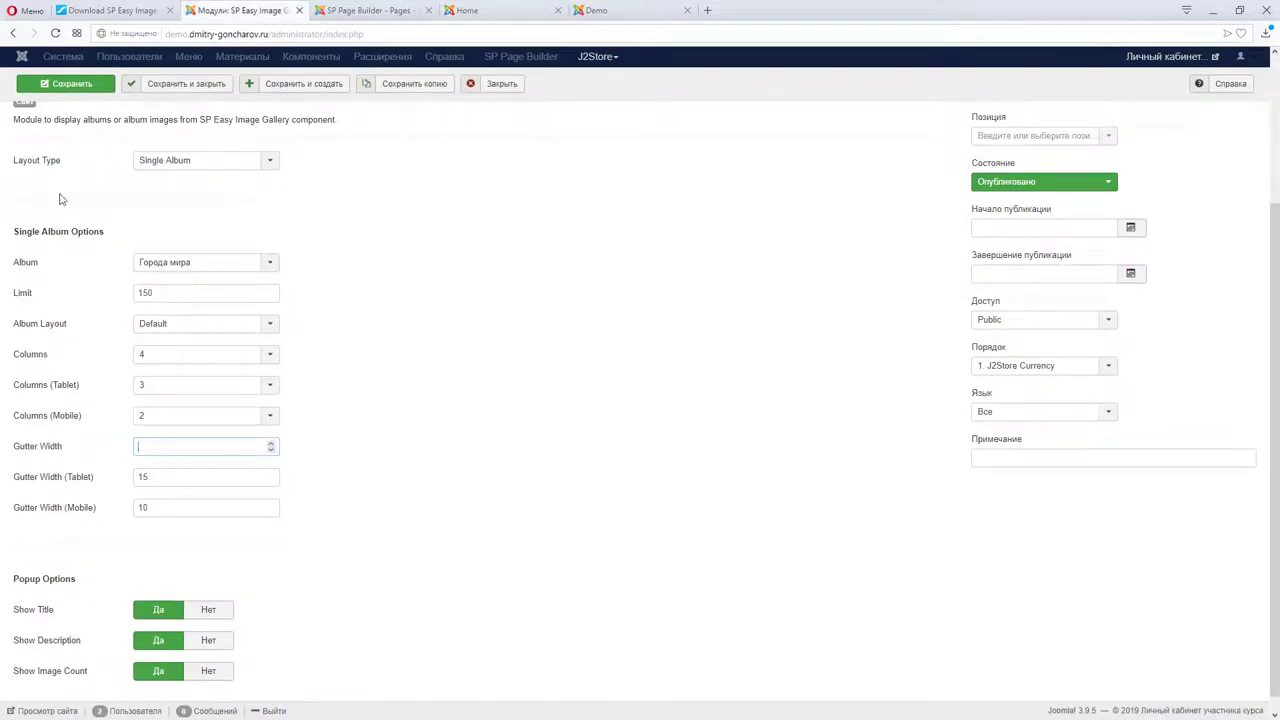
click(58, 91)
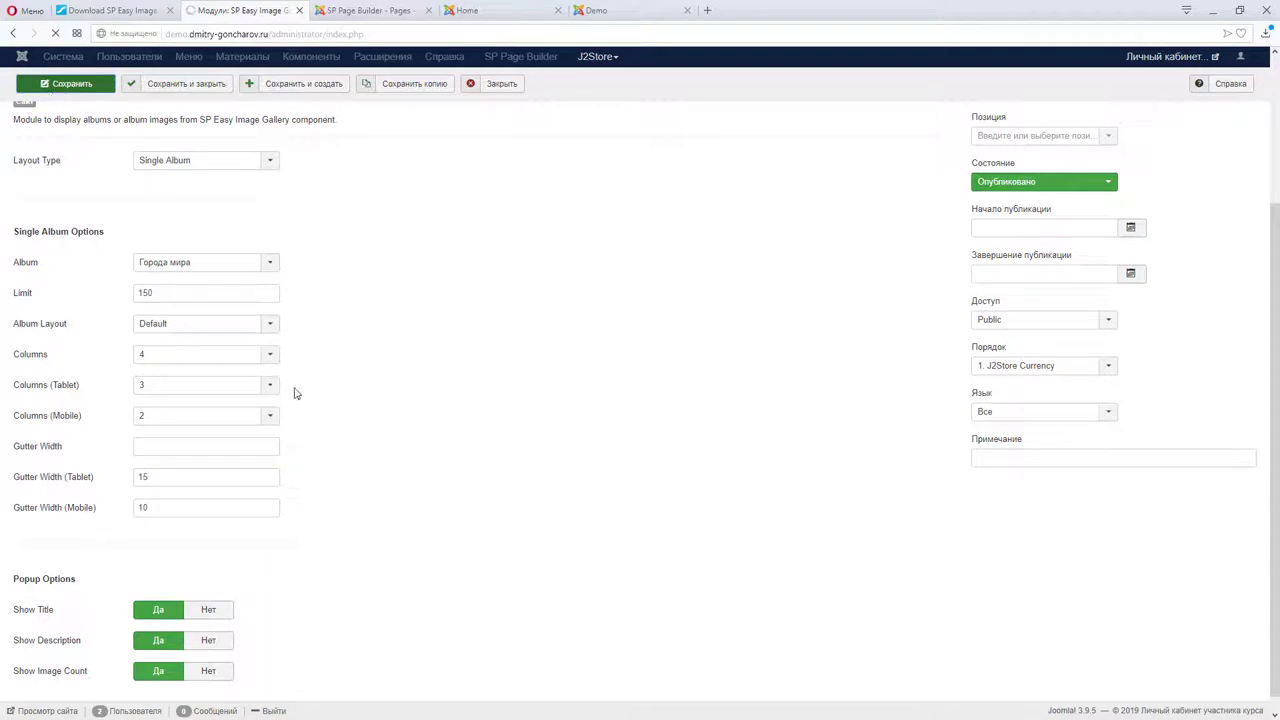
Step: Set the gallery module's Gutter Width to 0, save the module, and reload the public Home page to view the grid
scroll(409, 443, down, 2)
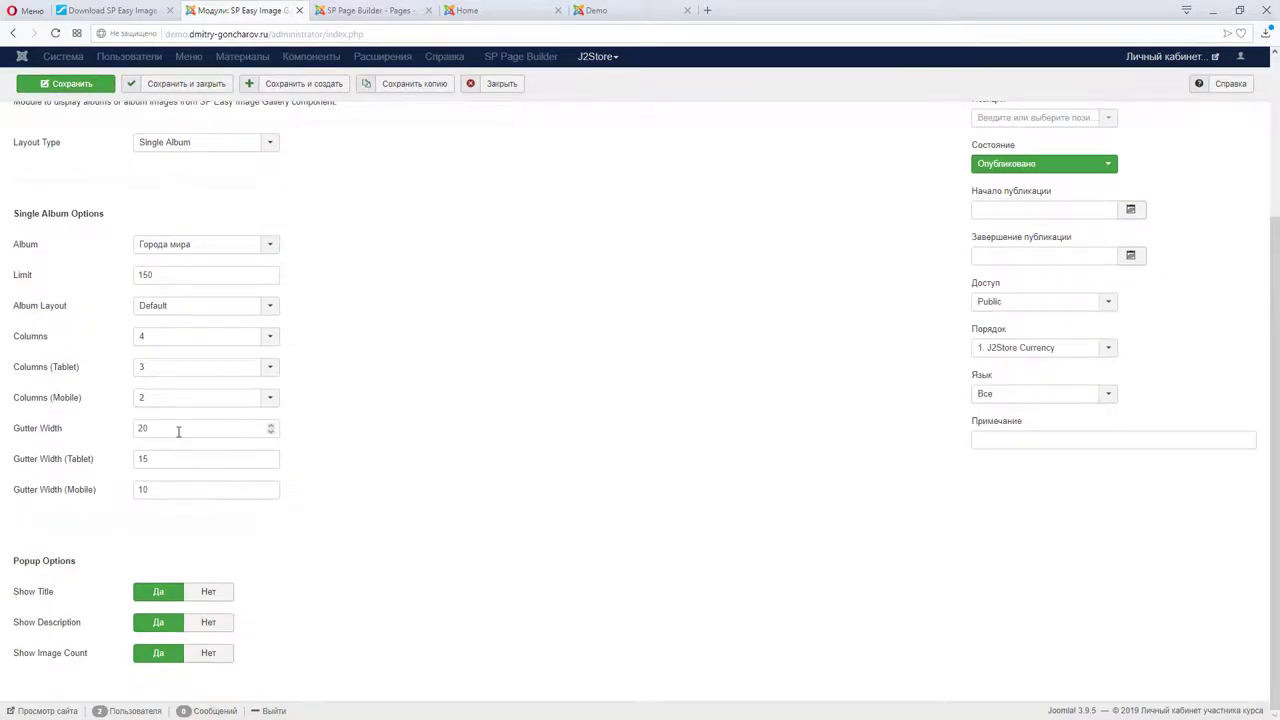
drag(178, 431, 104, 431)
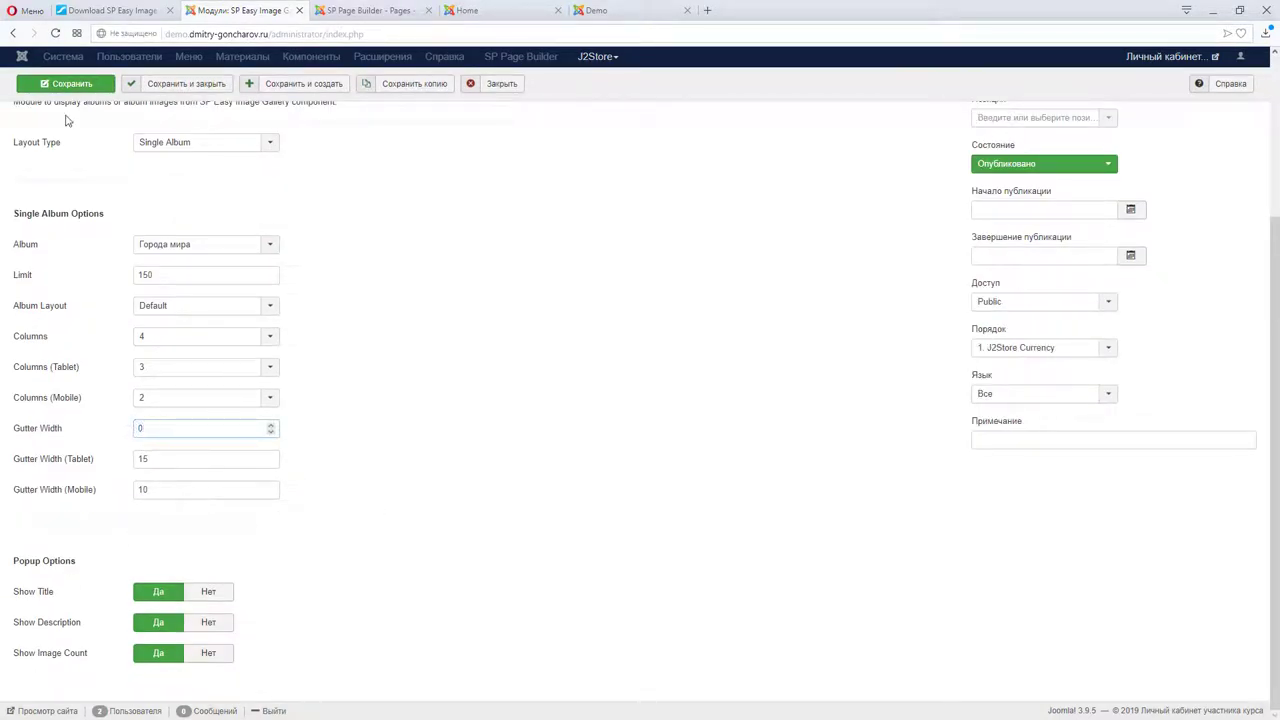
click(68, 84)
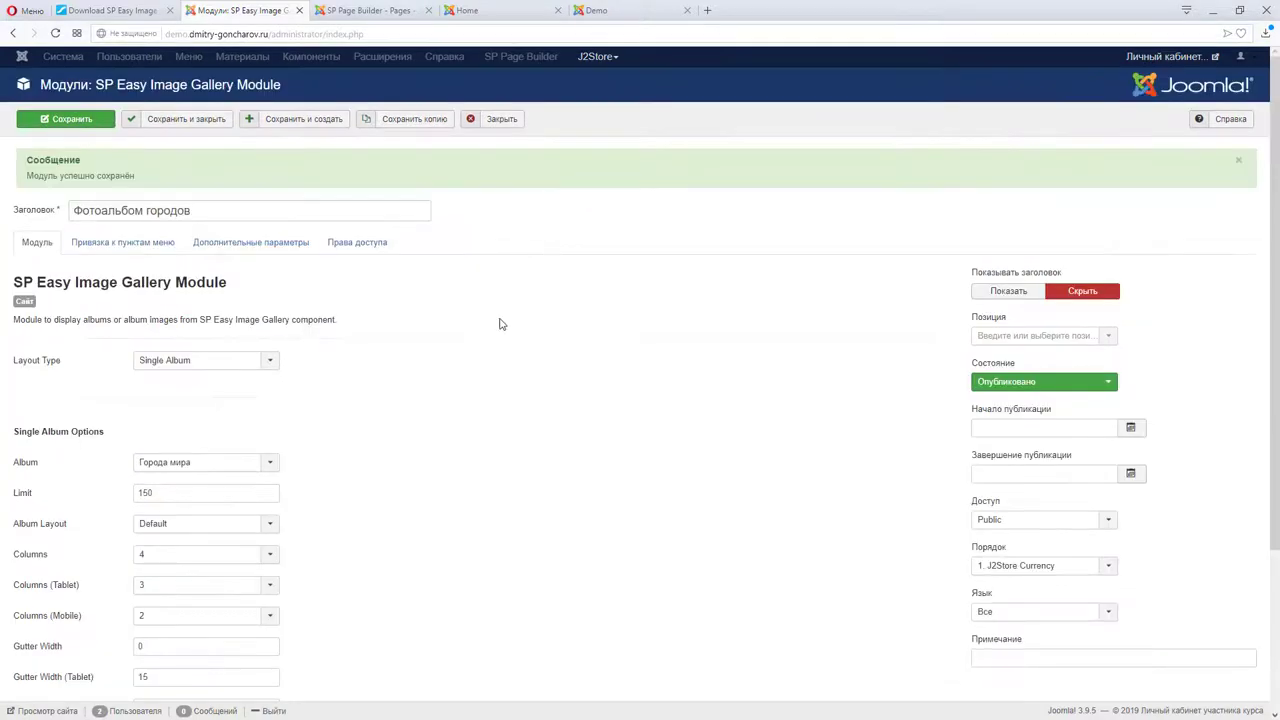
scroll(490, 340, down, 2)
click(503, 13)
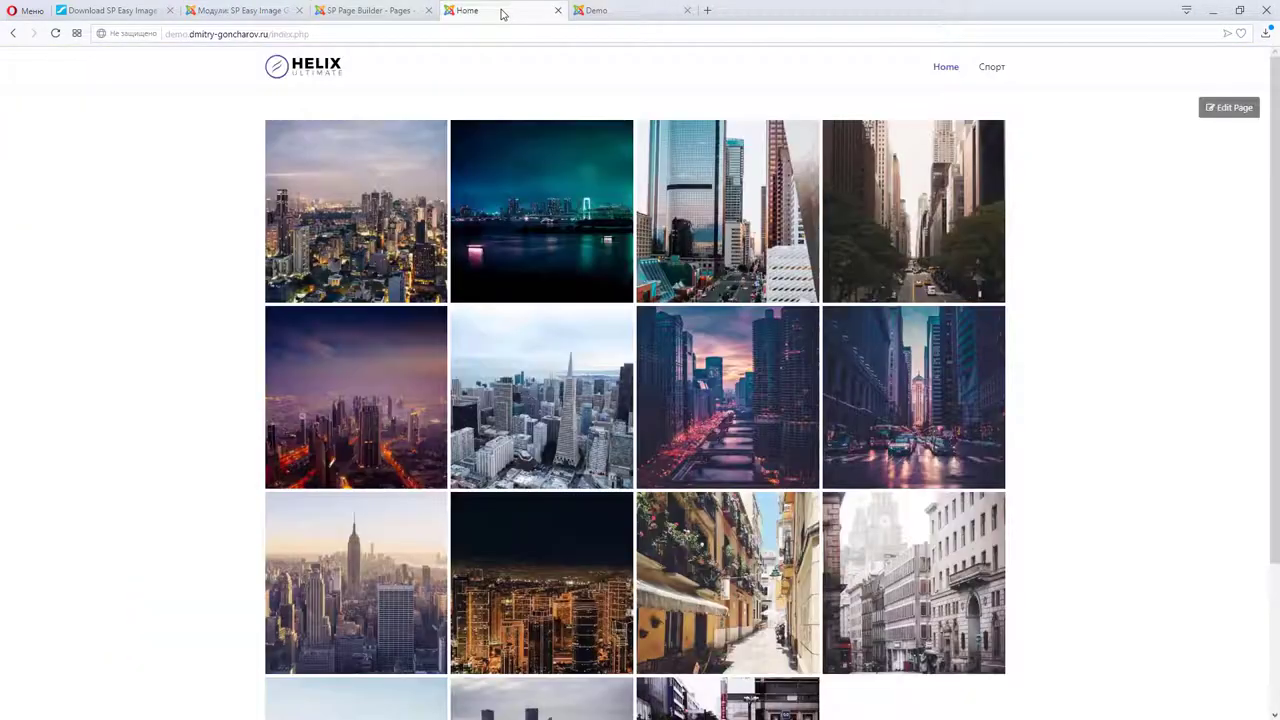
click(56, 33)
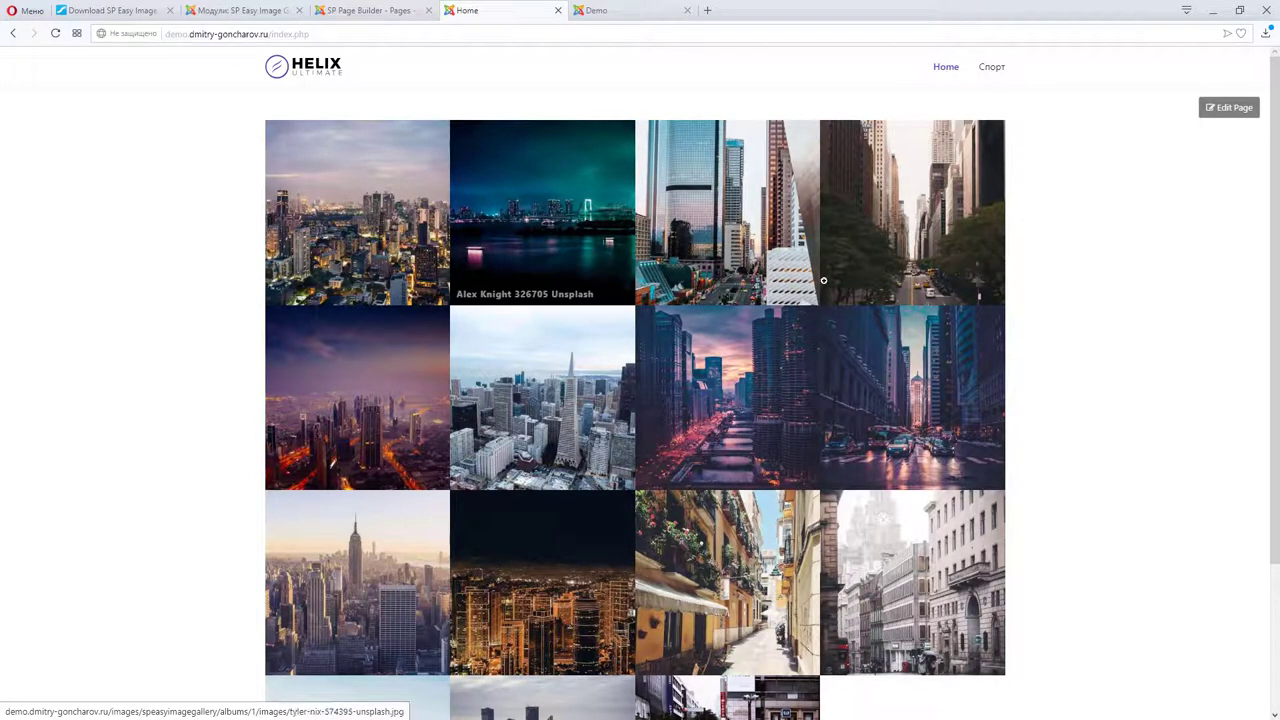
scroll(492, 430, down, 2)
scroll(360, 420, up, 2)
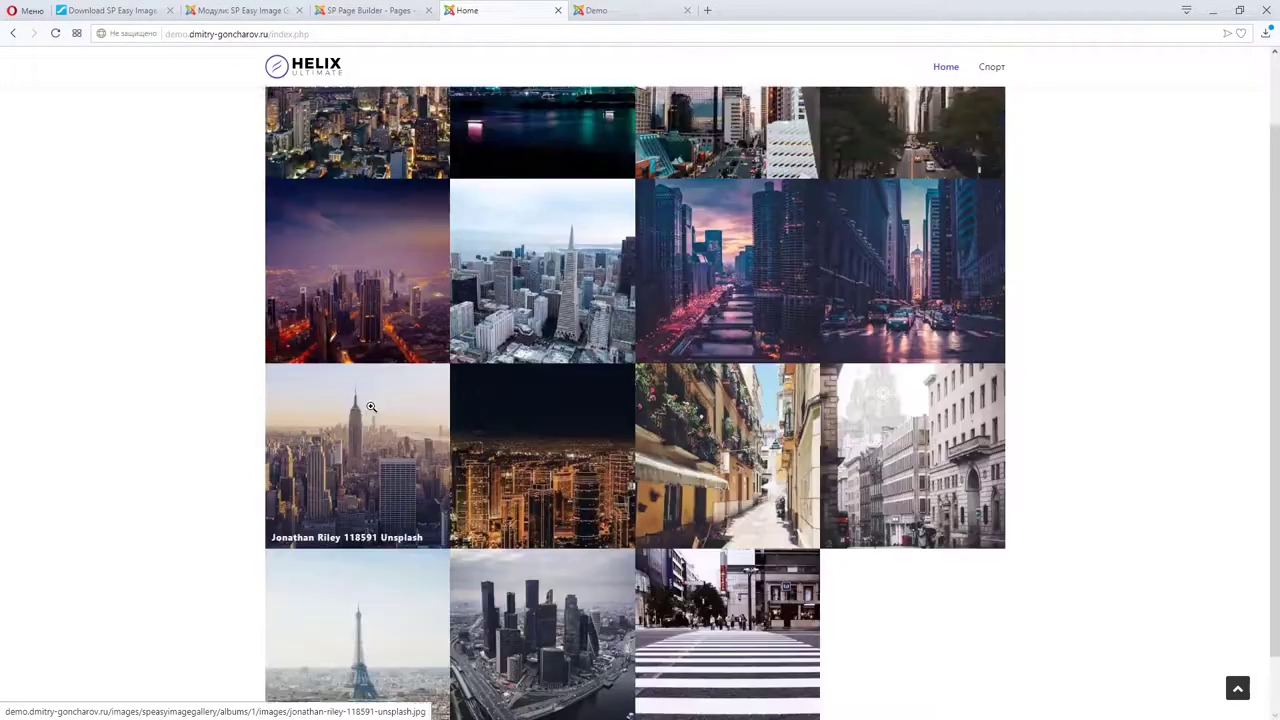
Step: Compare the module's Popup Options for title, description and image count with an enlarged gallery image on the Home page
click(370, 11)
click(240, 10)
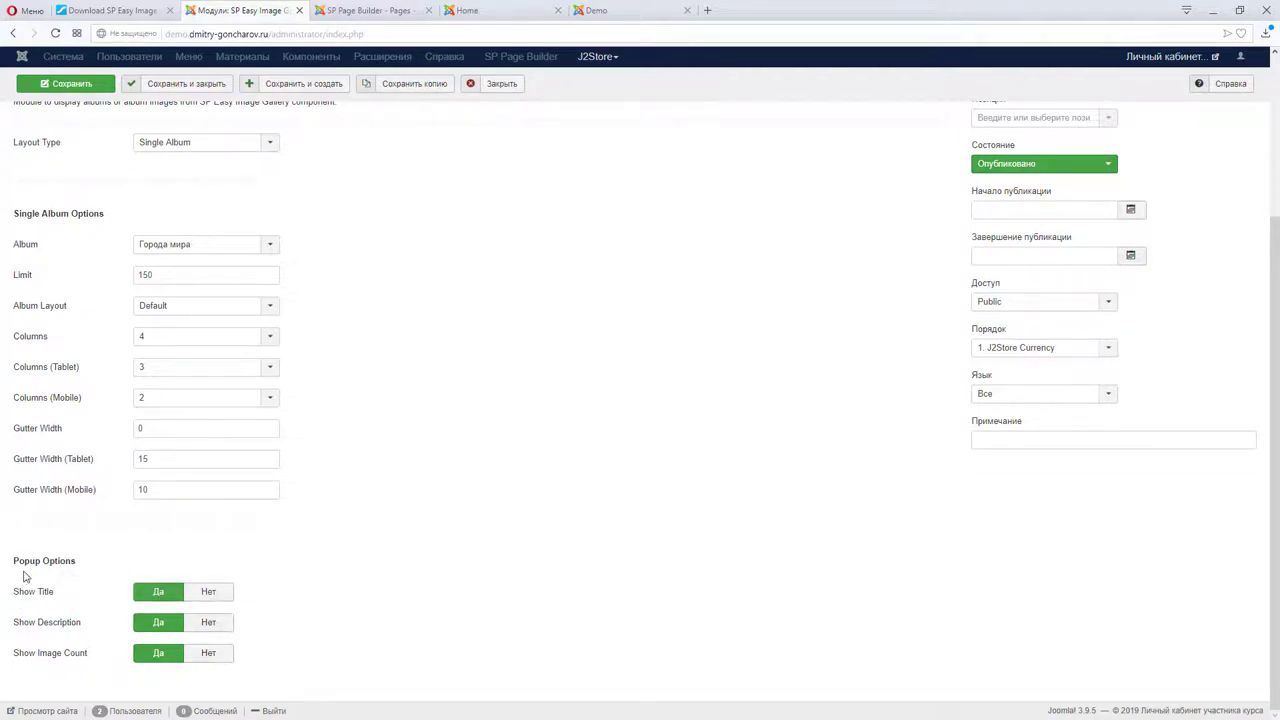
click(500, 10)
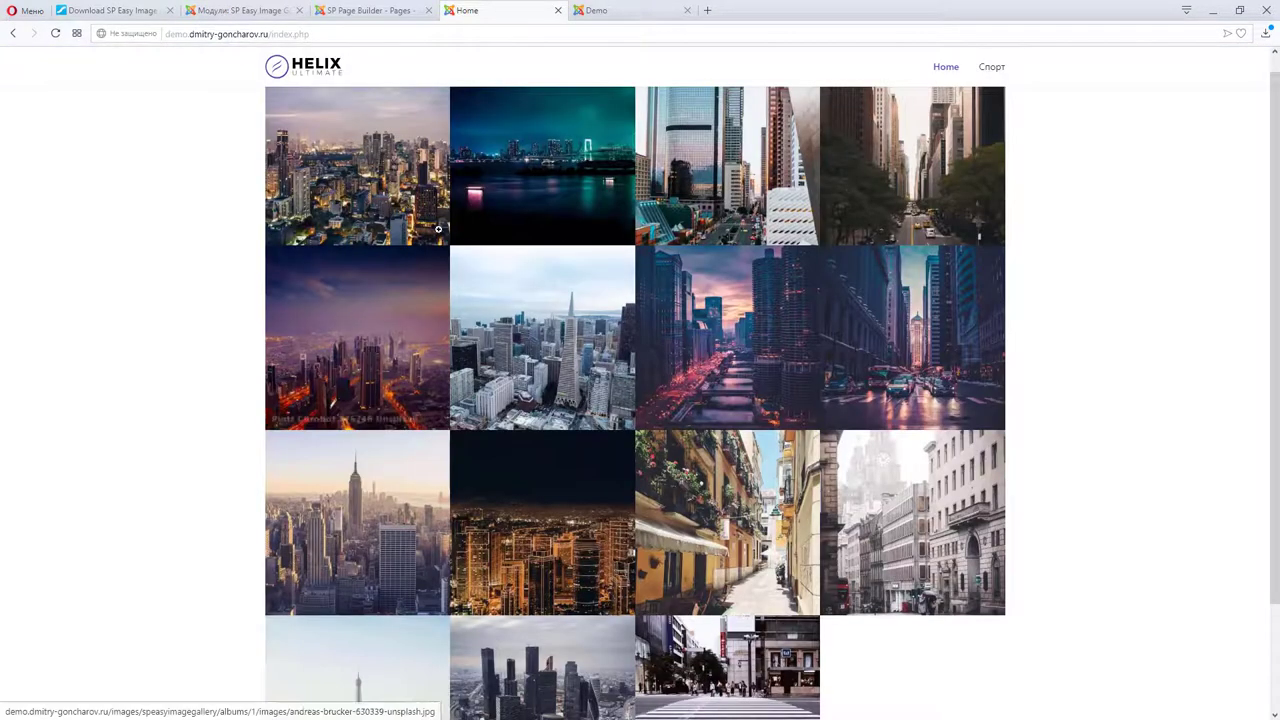
click(541, 177)
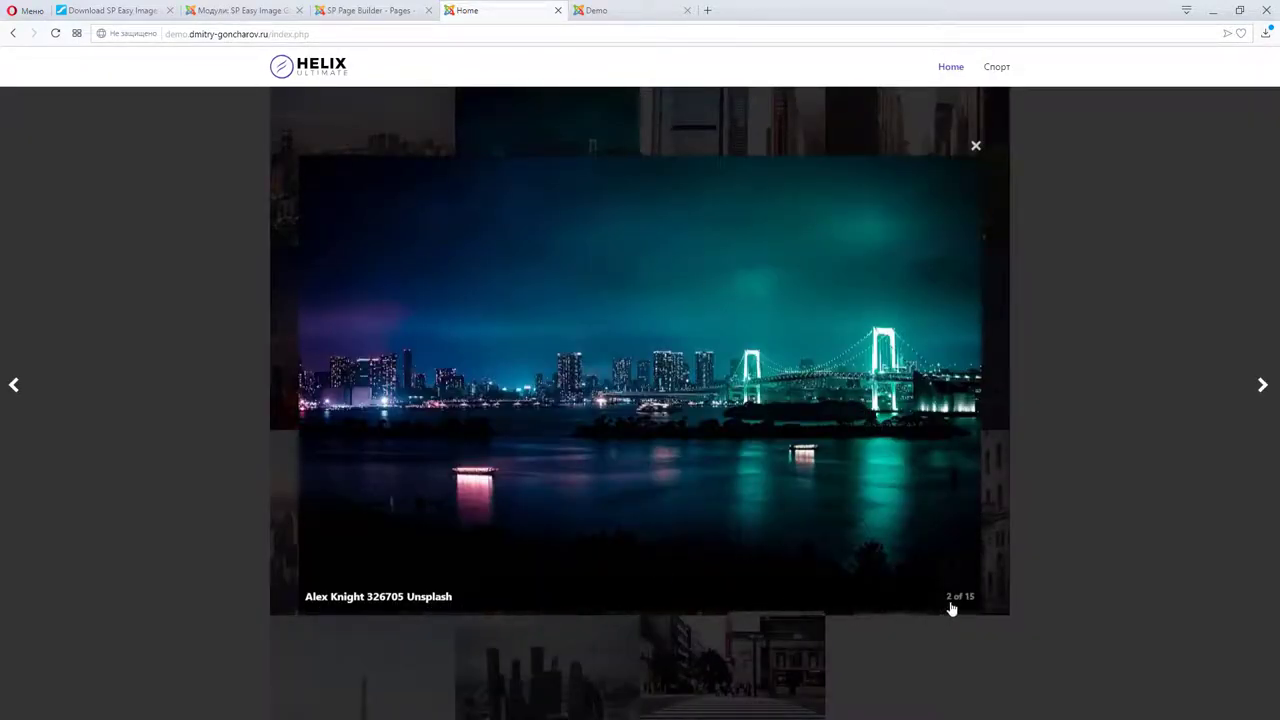
click(251, 13)
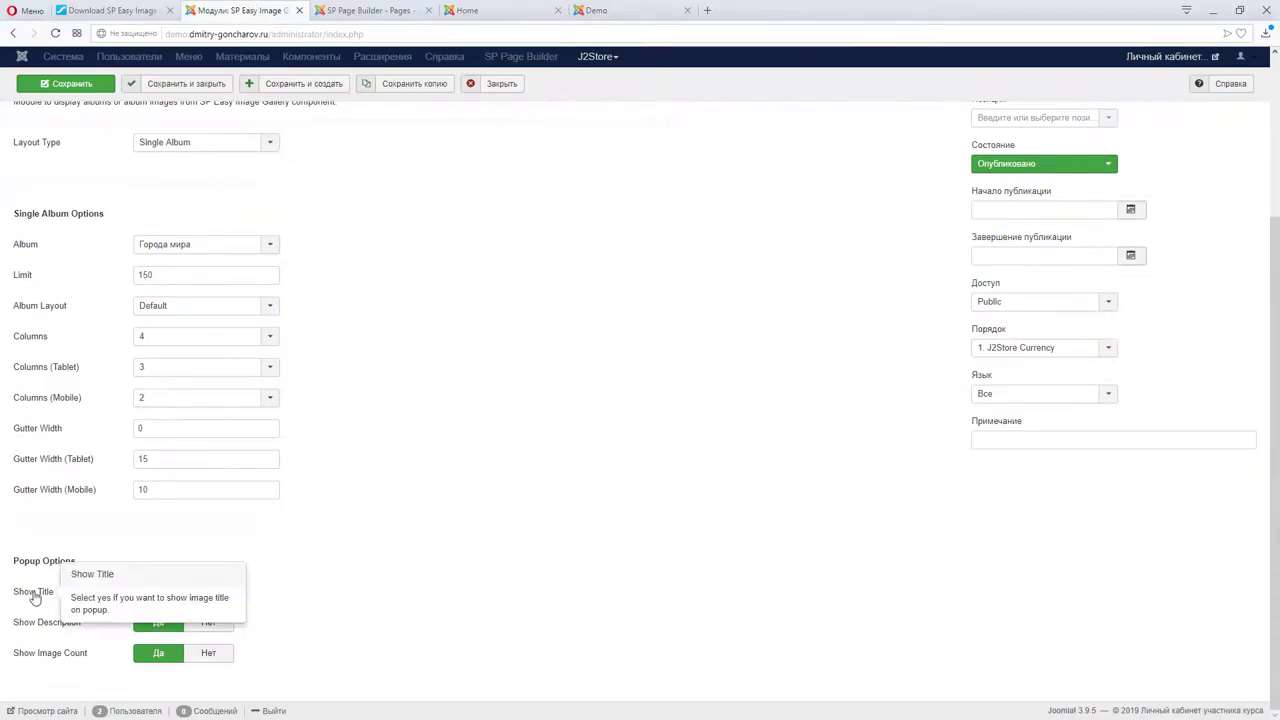
mouse_move(45, 630)
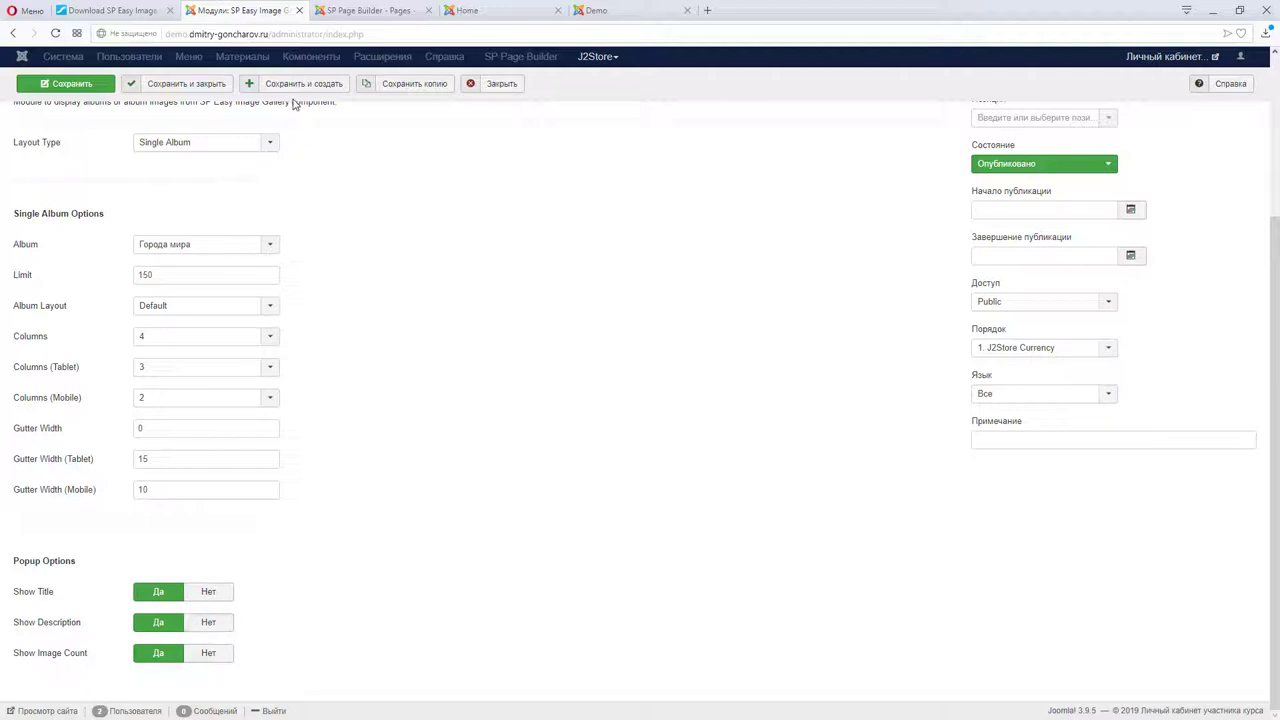
key(ctrl+s)
Step: Open the Города мира album in the SP Easy Image Gallery component for editing
click(370, 10)
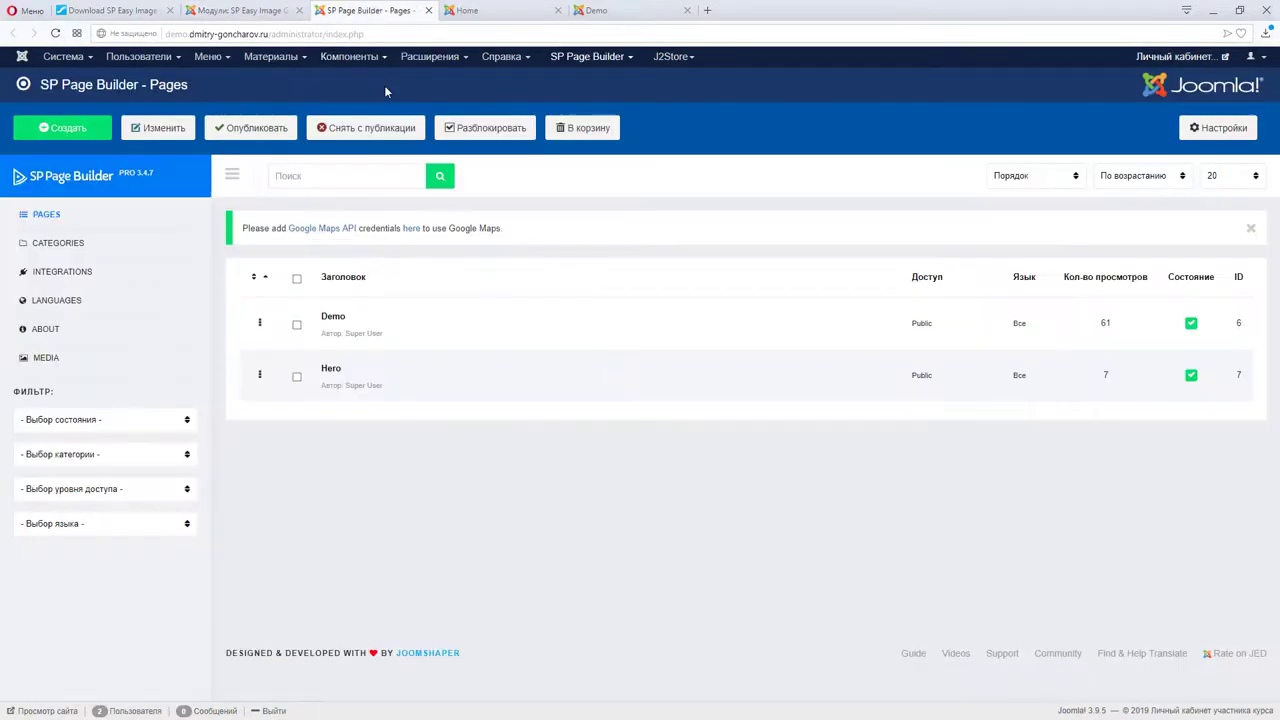
click(348, 58)
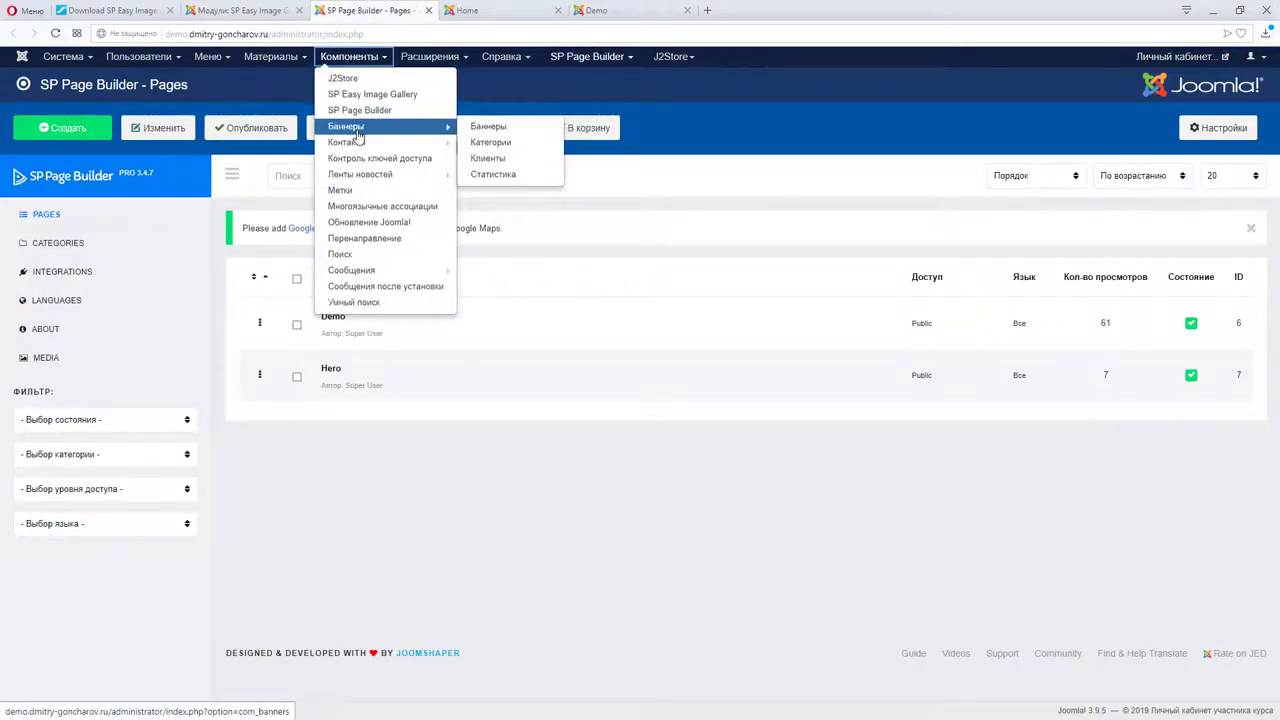
click(360, 95)
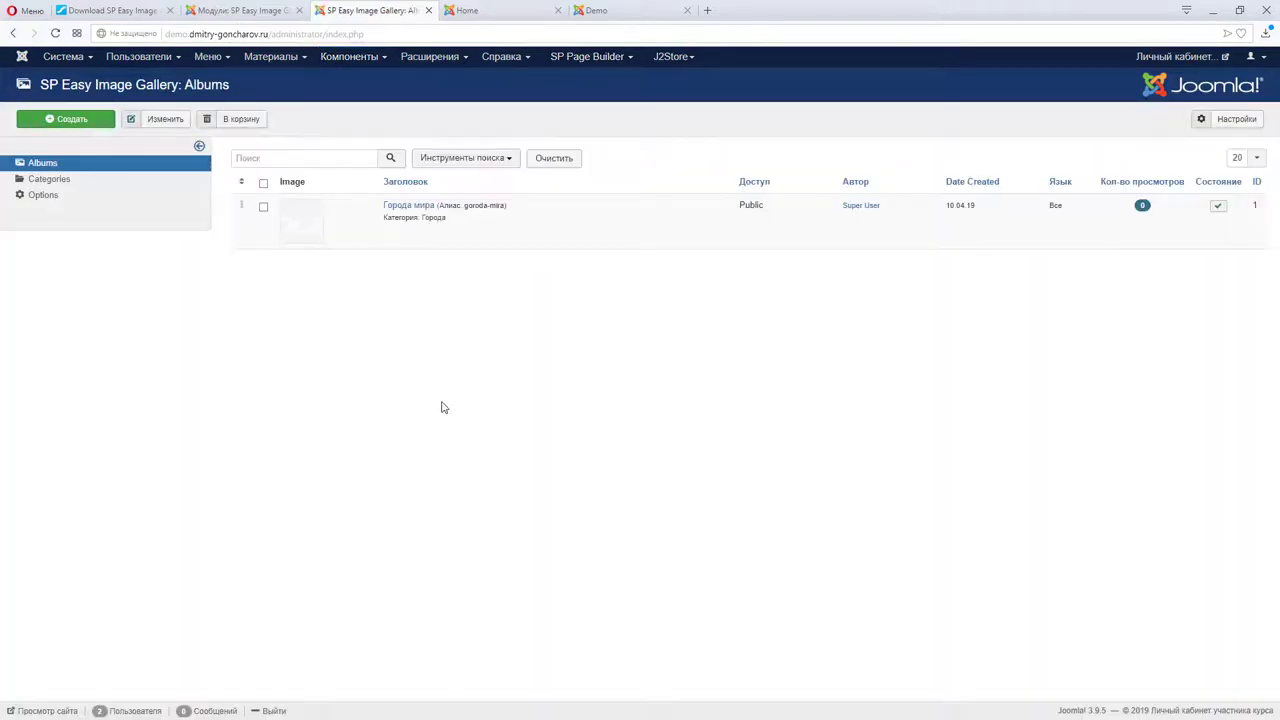
click(409, 206)
mouse_move(262, 315)
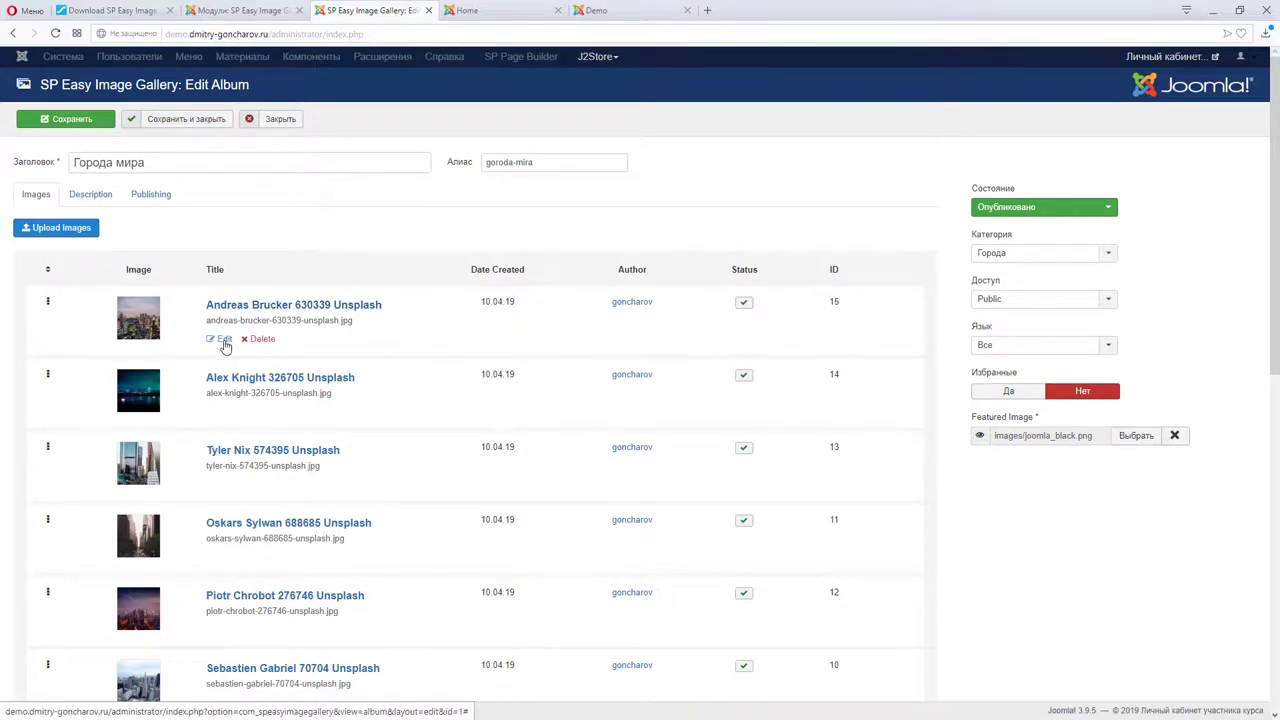
Step: Give the album's first image the description "Вечерний город с высоты птичьего полета" and save the image and album
click(224, 341)
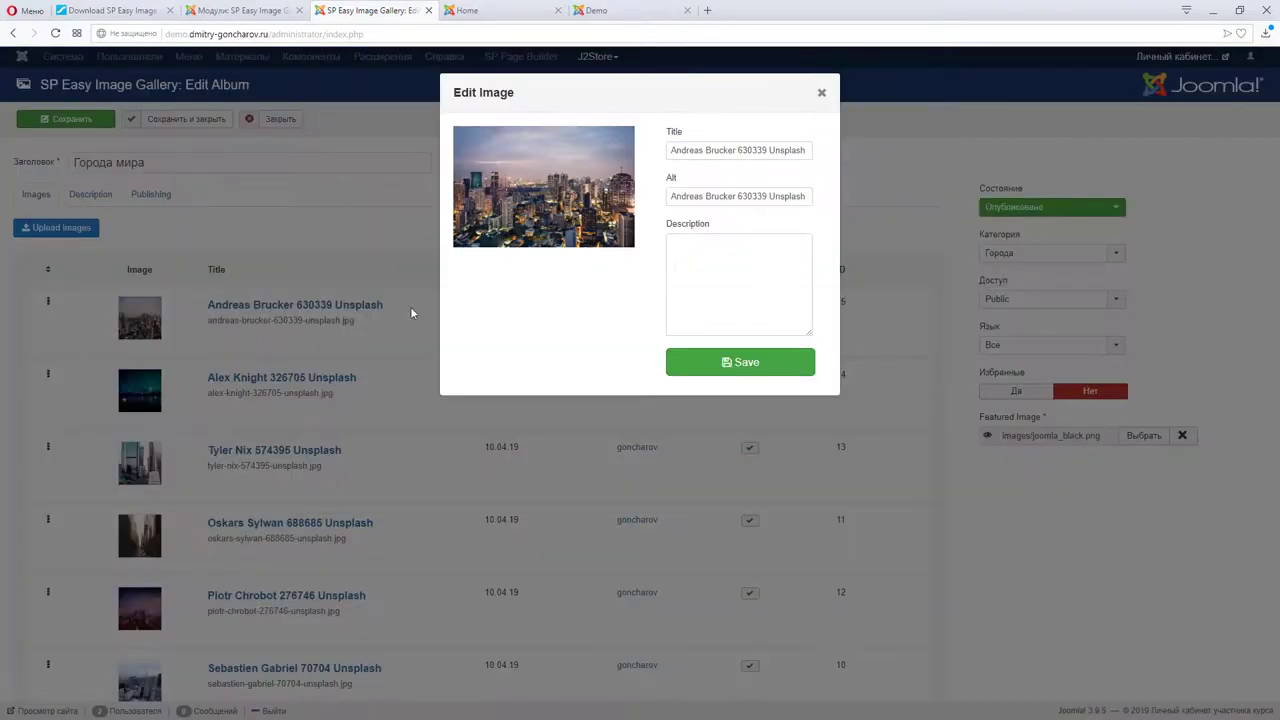
click(707, 259)
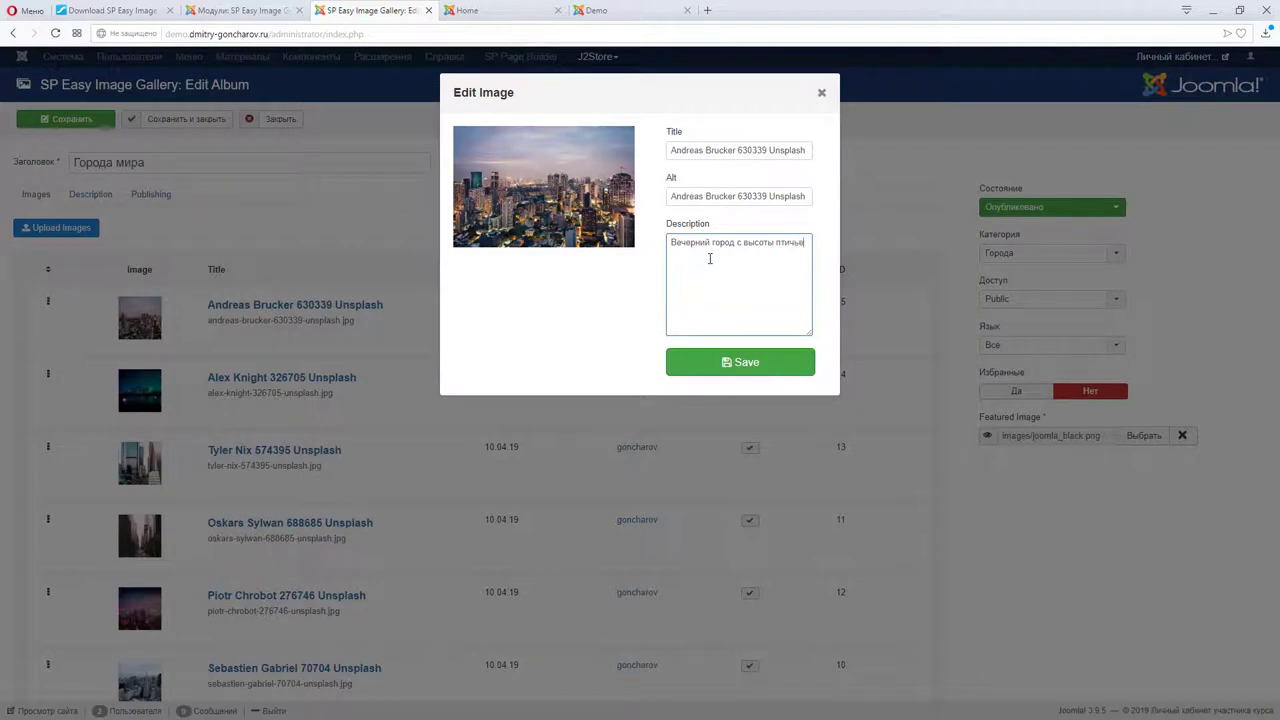
text(го полета)
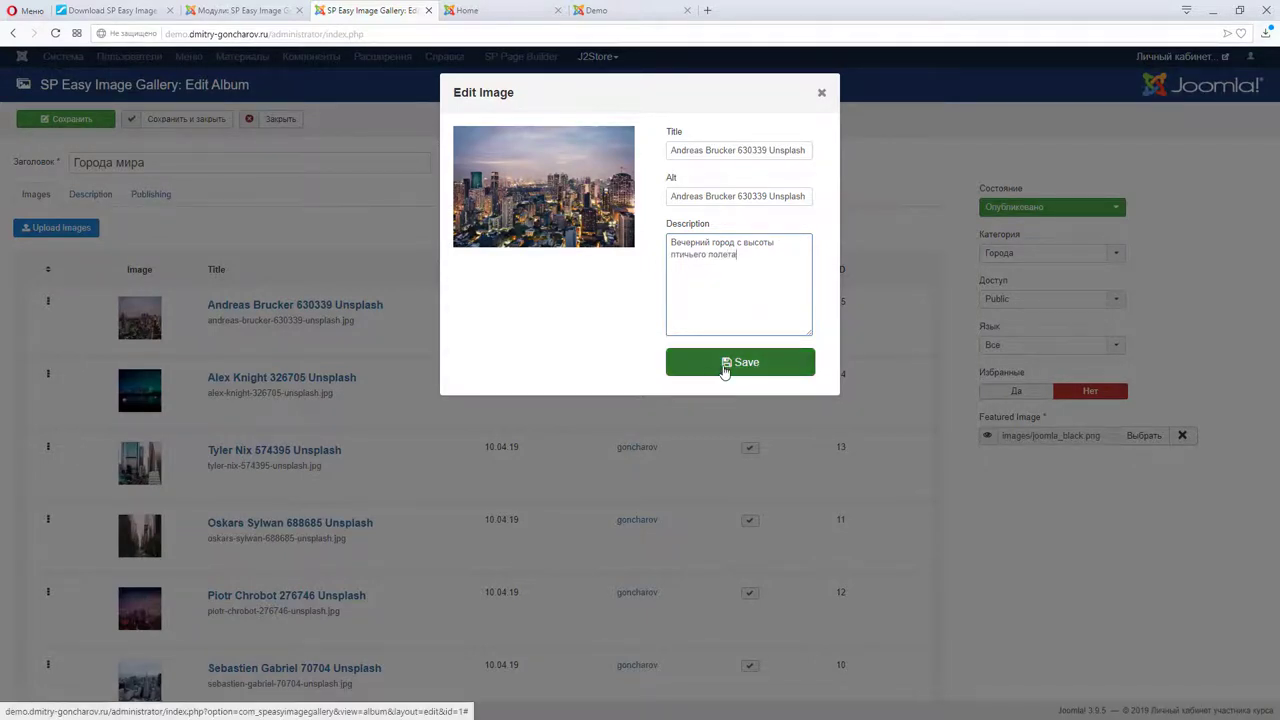
click(725, 364)
click(93, 119)
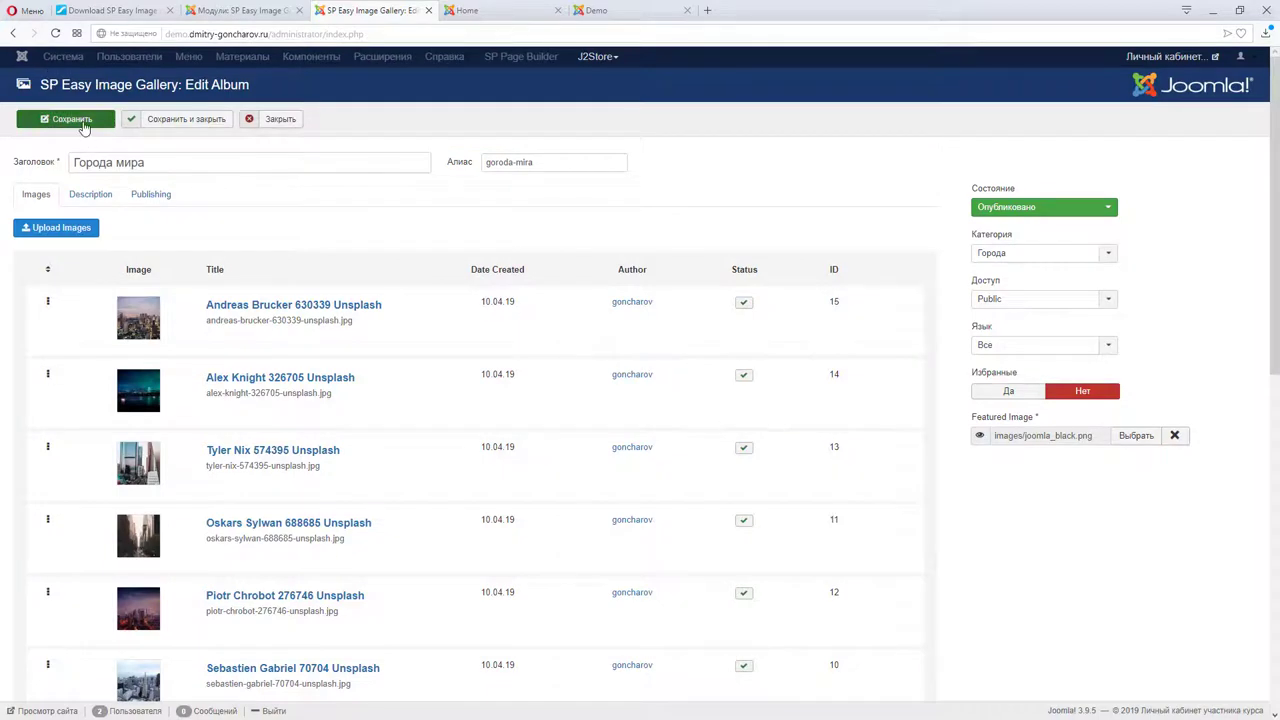
Step: Reload the public Home page and check the description in the first image's popup
click(489, 10)
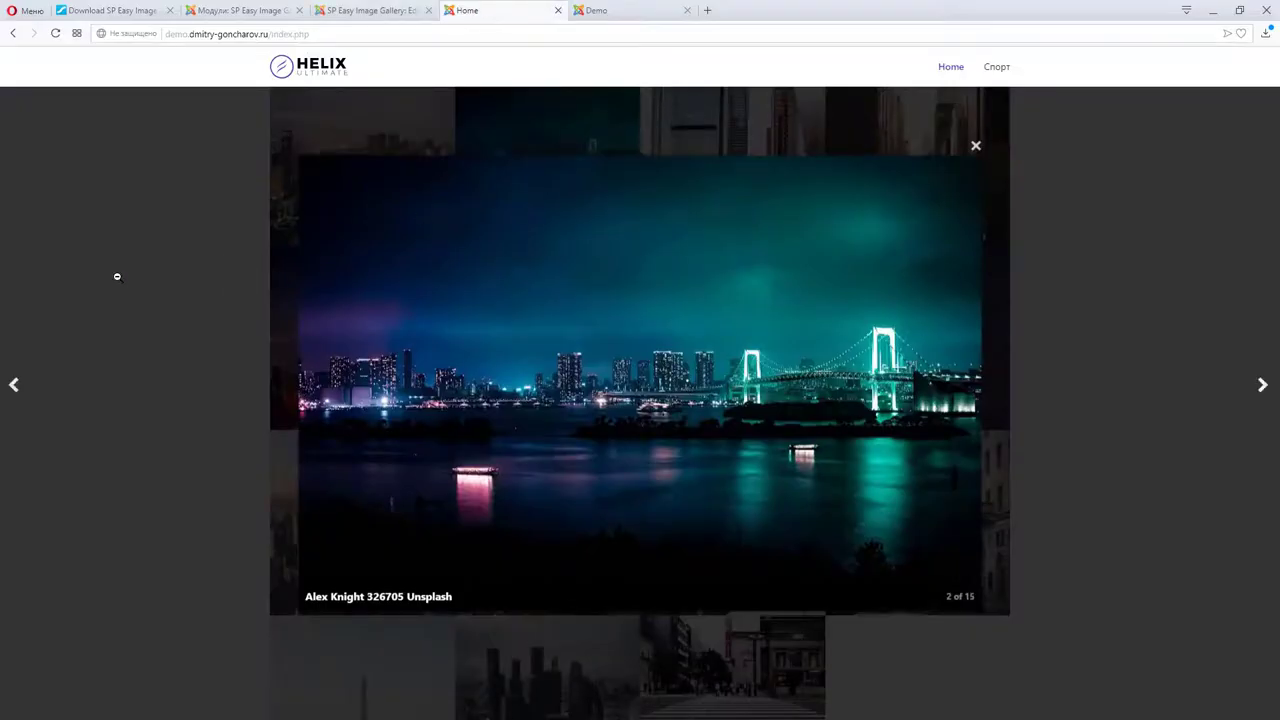
click(114, 277)
click(55, 33)
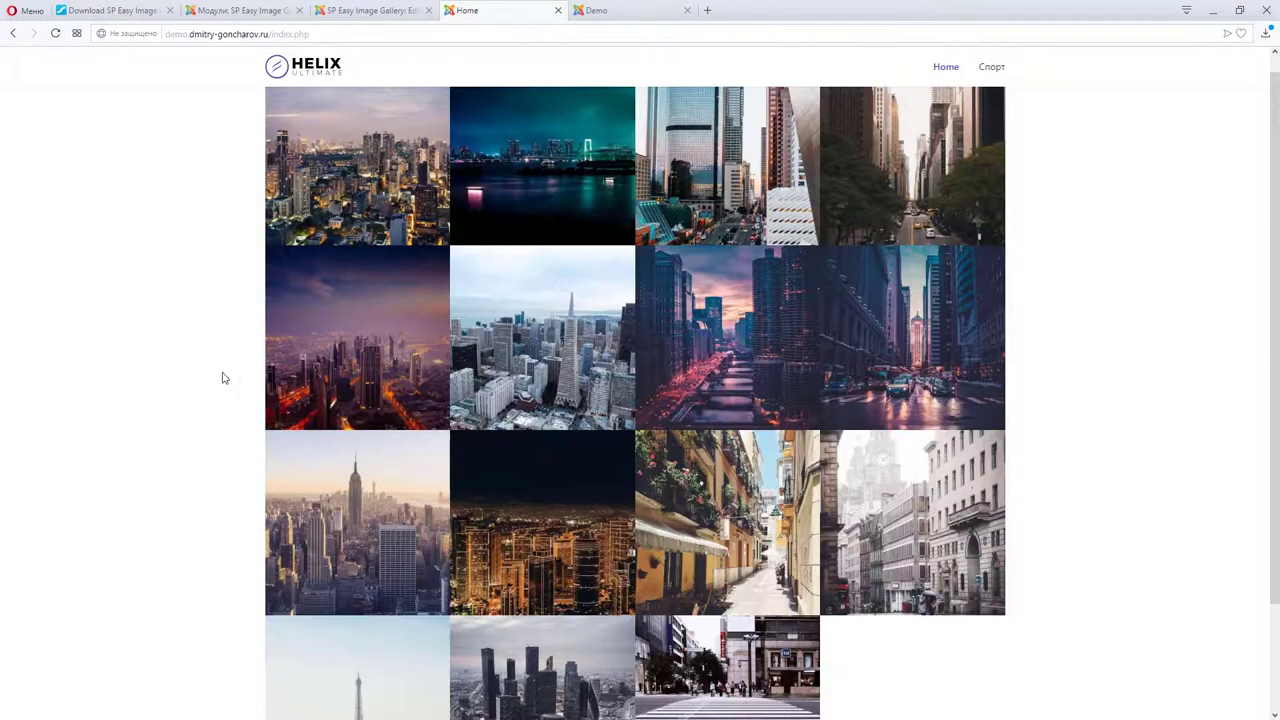
click(354, 153)
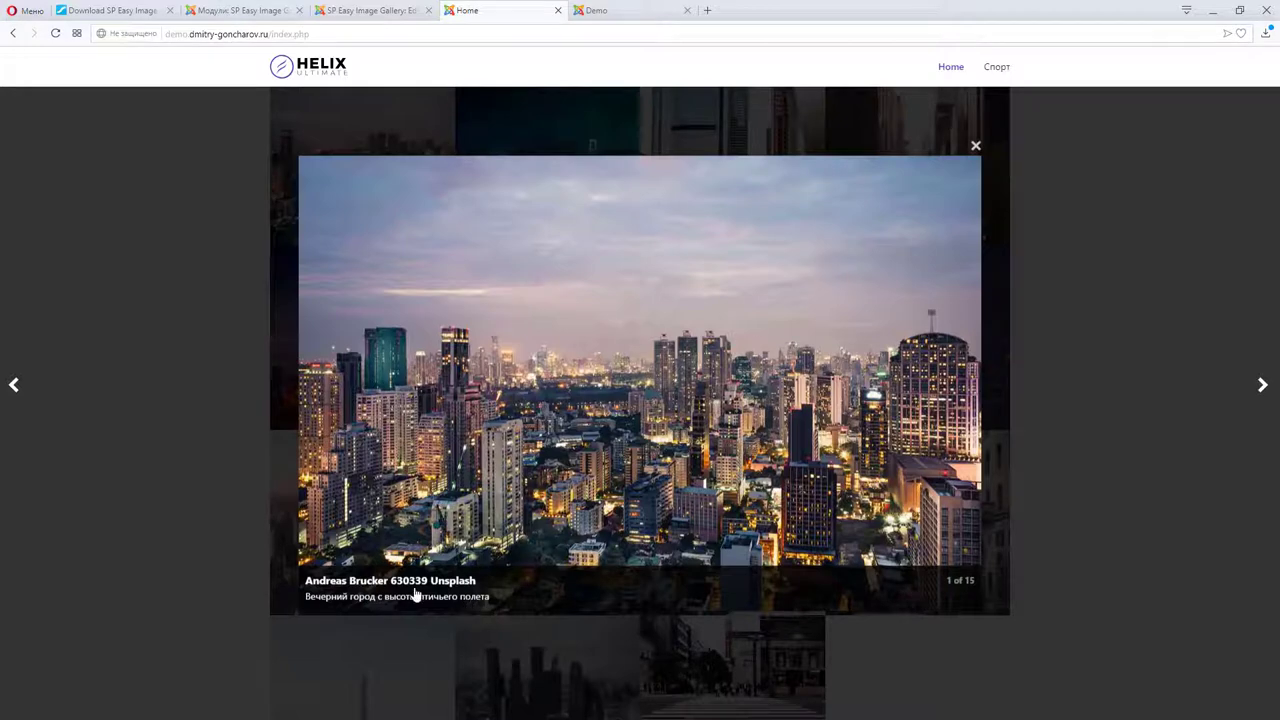
click(125, 294)
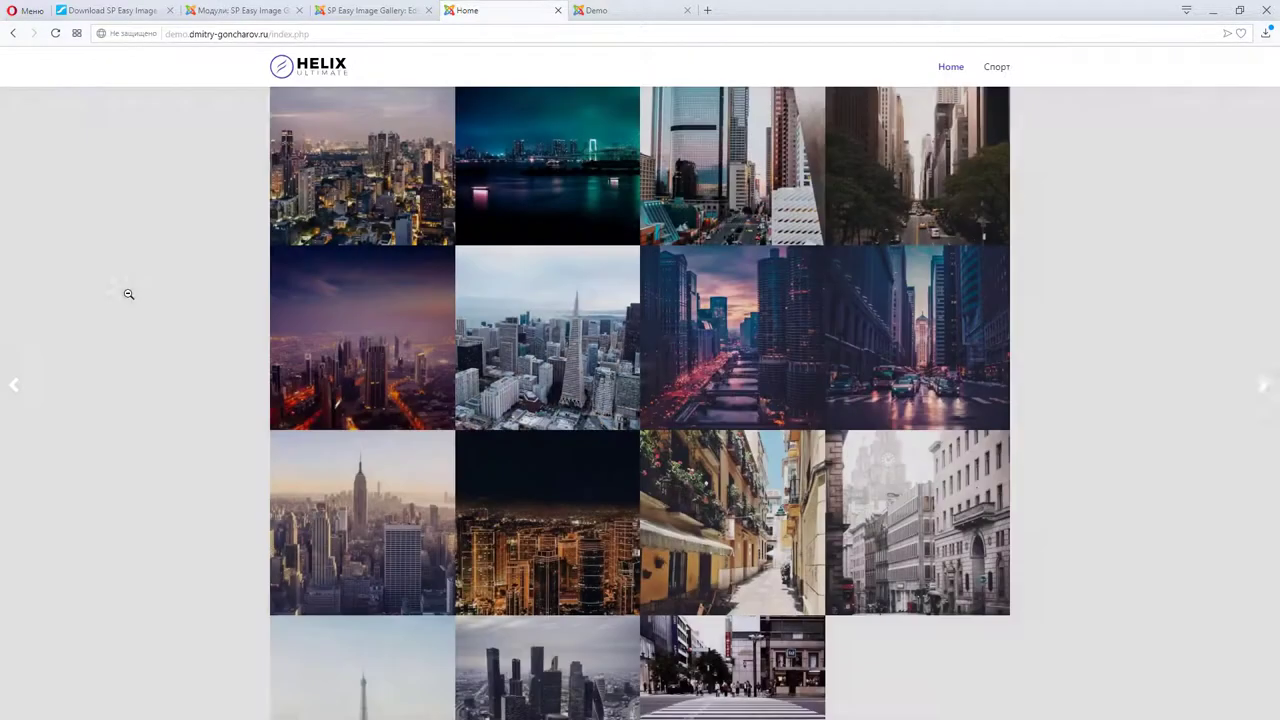
Step: Turn off Show Title, Show Description and Show Image Count in the gallery module's popup options and save it
click(244, 11)
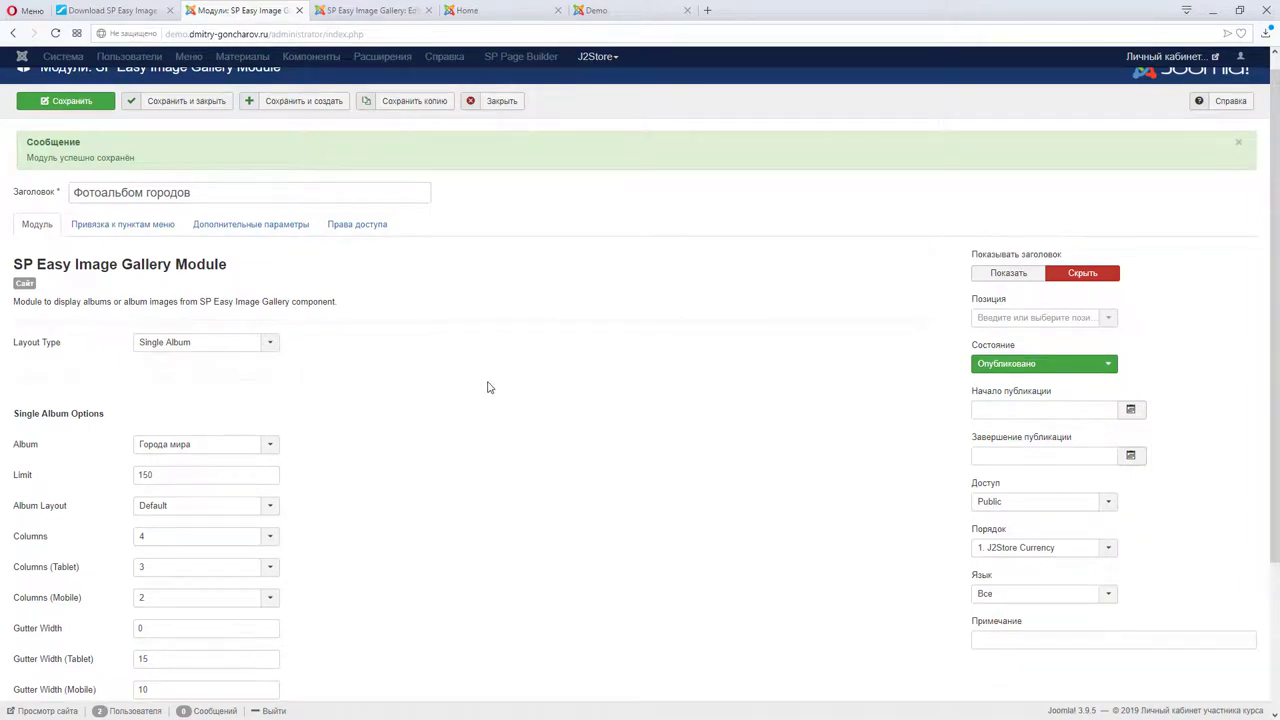
scroll(478, 372, down, 2)
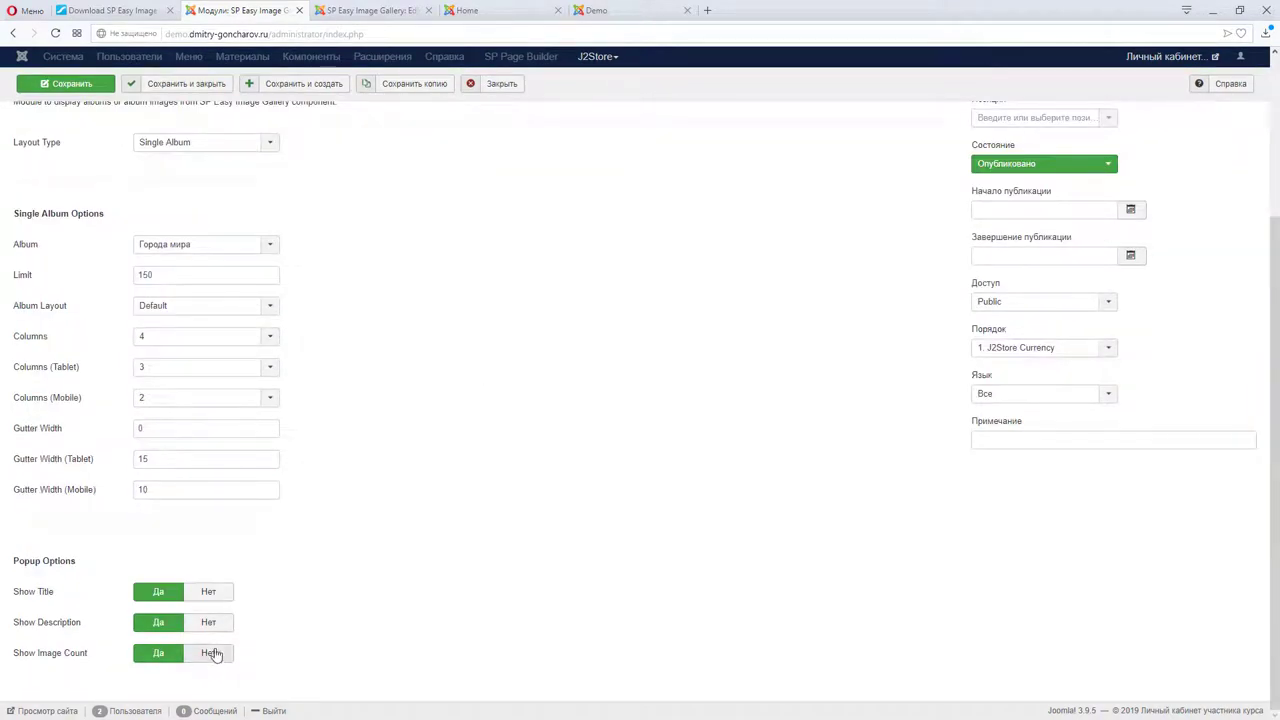
click(208, 652)
click(208, 622)
click(208, 591)
click(70, 88)
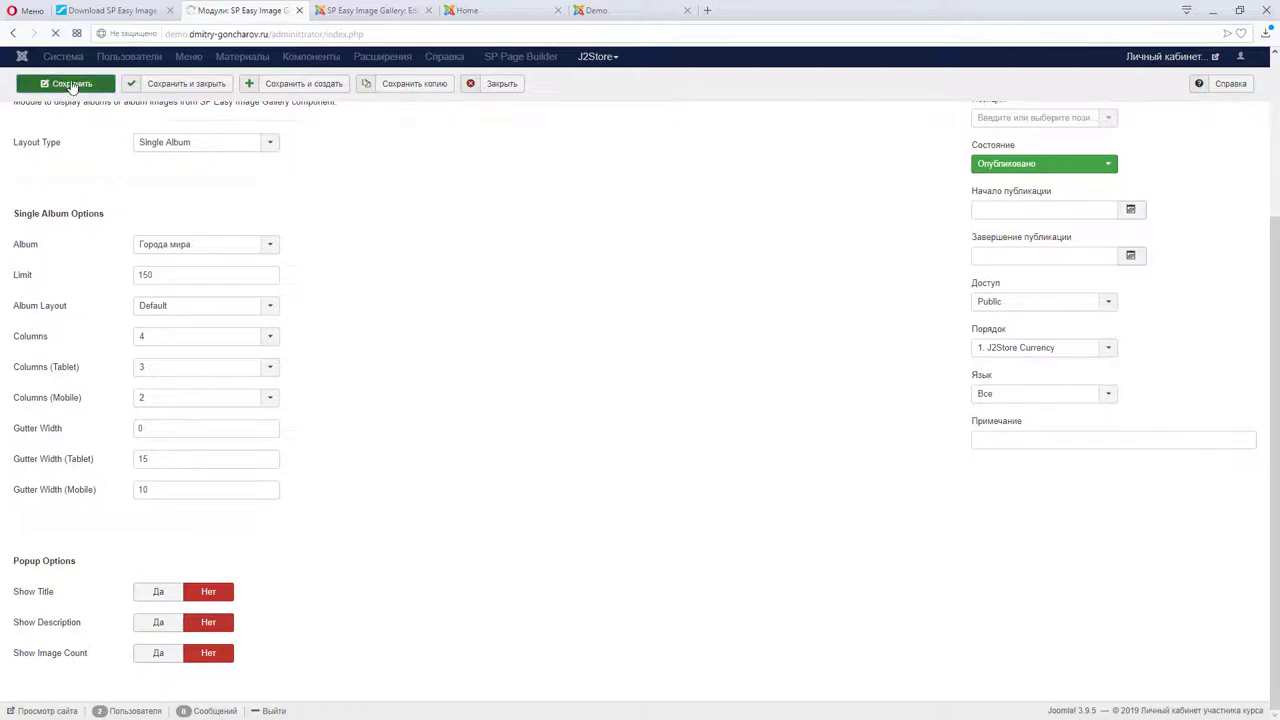
Step: Check the first gallery image's popup on the Home page for the title, description and image count, and close it
click(483, 12)
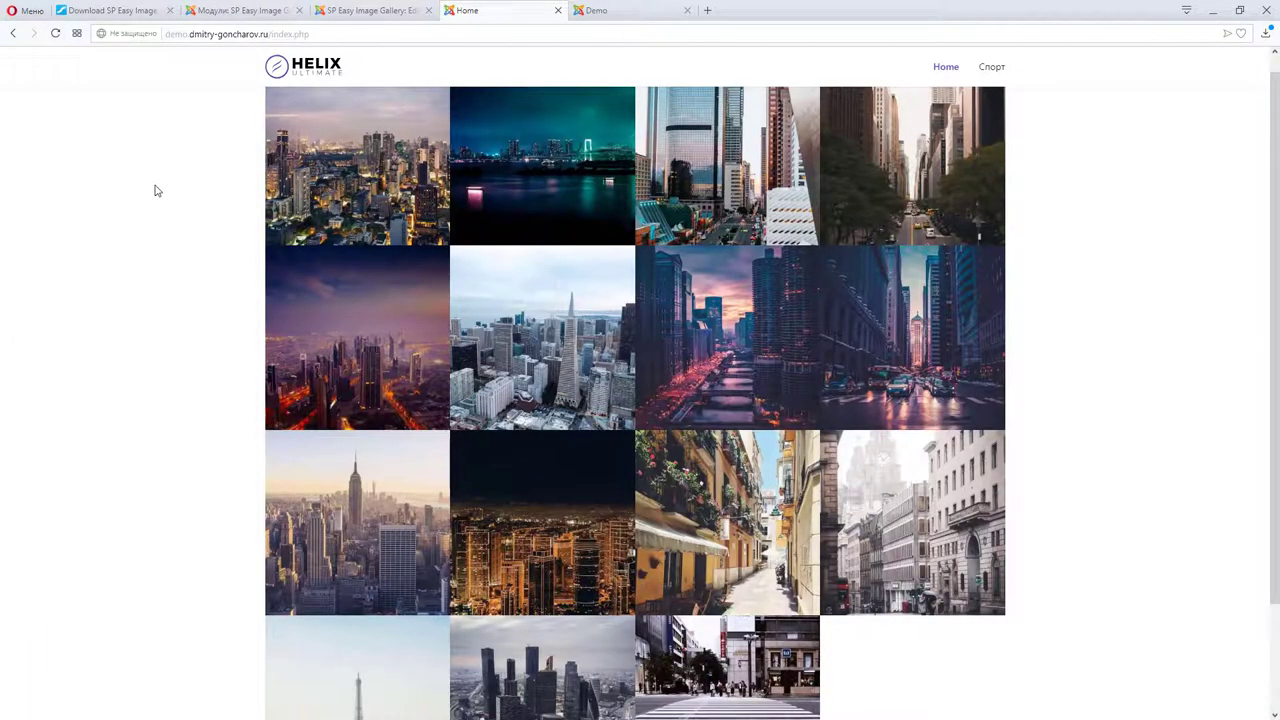
click(348, 175)
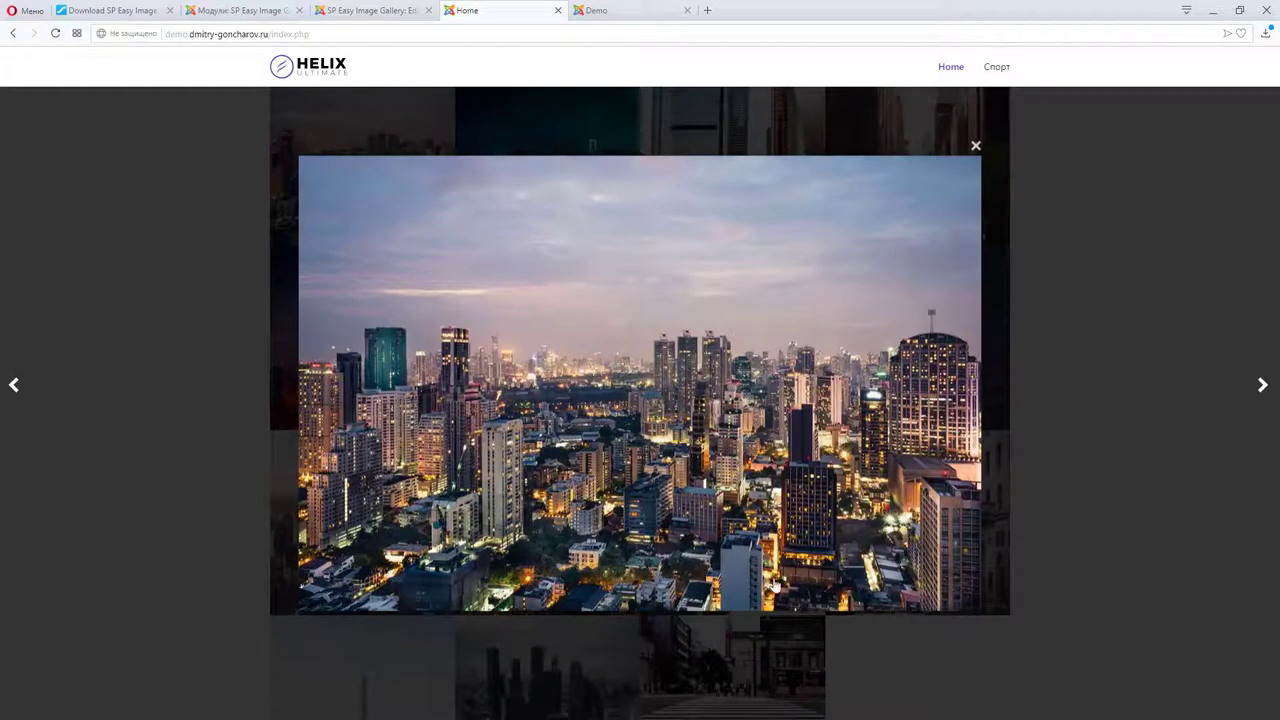
click(975, 145)
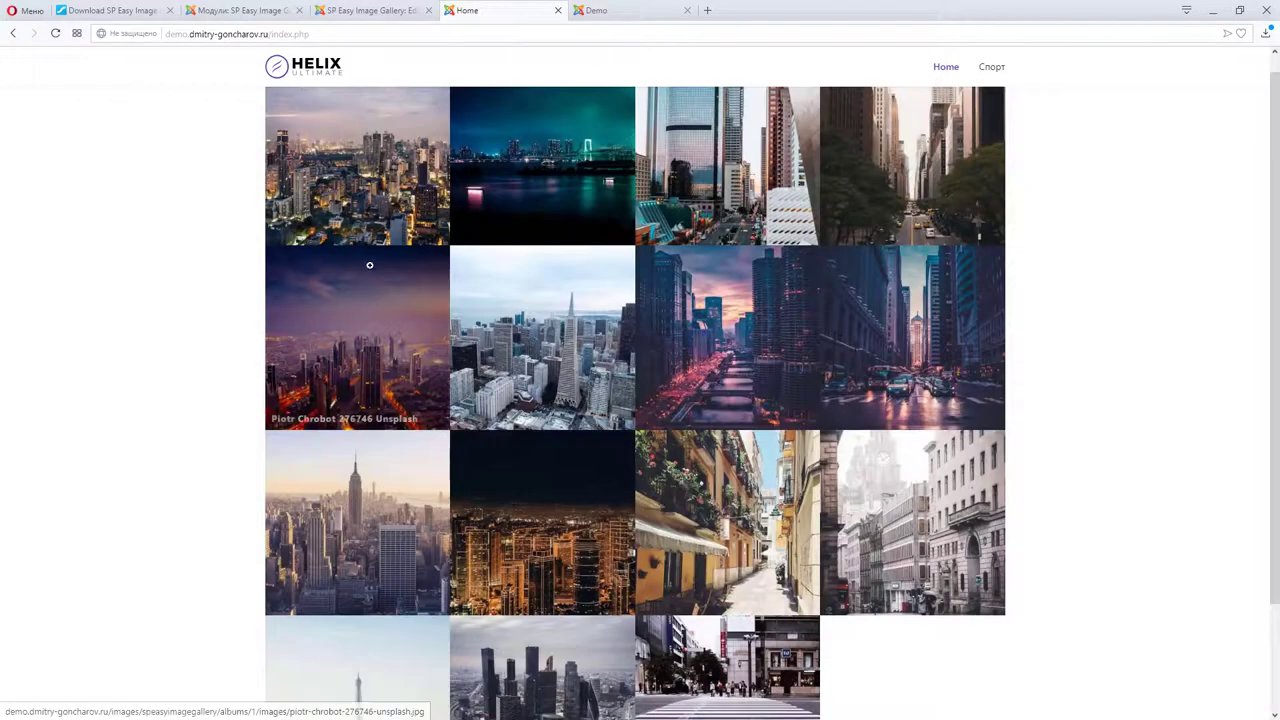
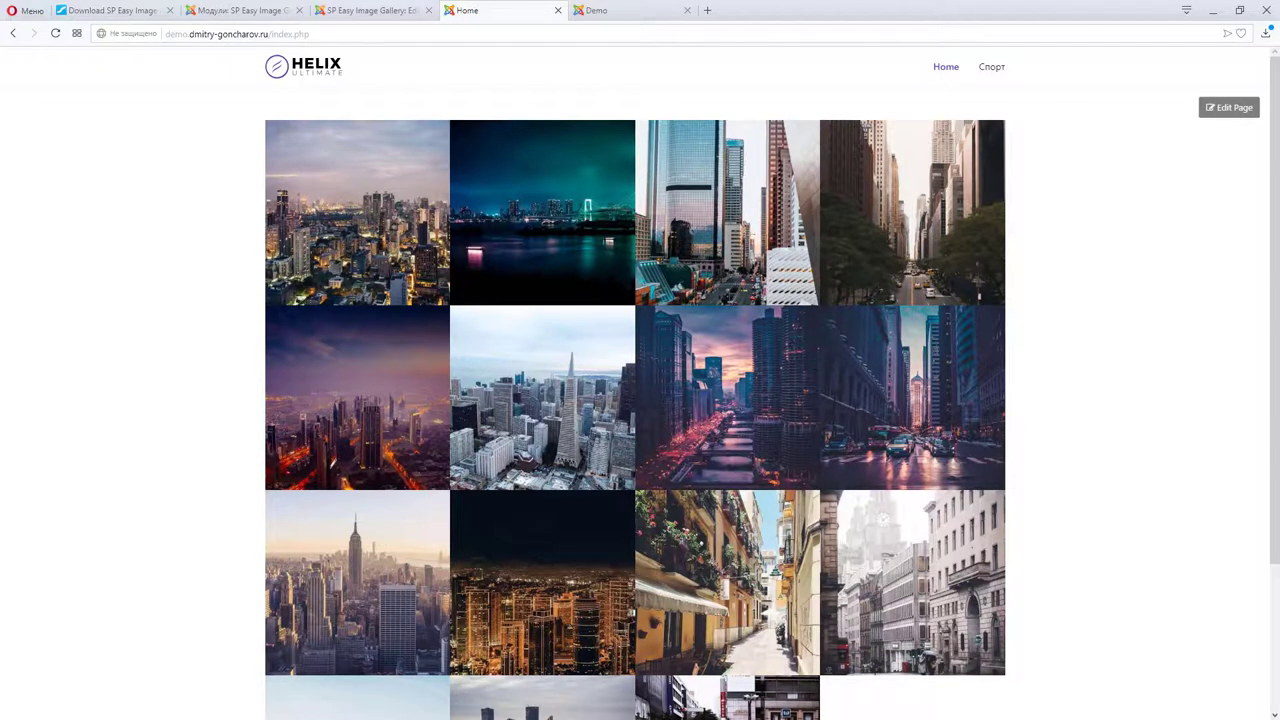
Step: Compare the image file names in File Explorer's tinified folder with the image titles in the Города мира album
key(alt+Tab)
click(760, 322)
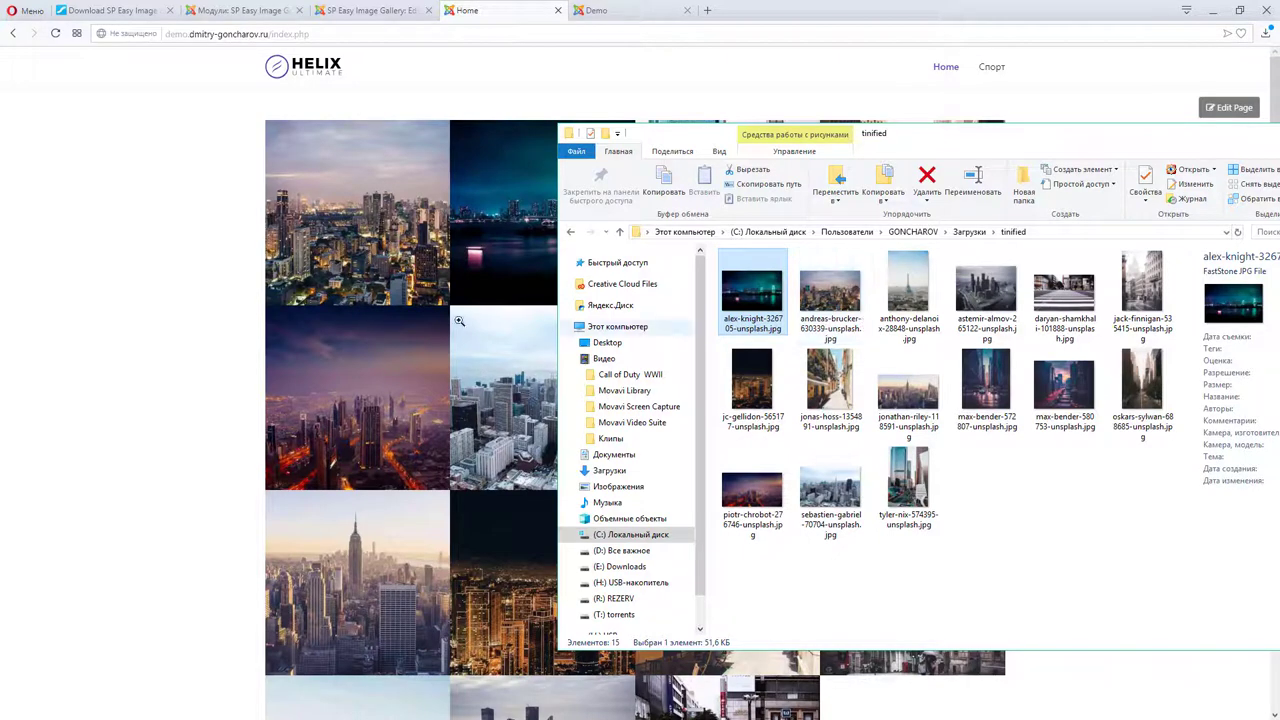
click(262, 10)
click(345, 12)
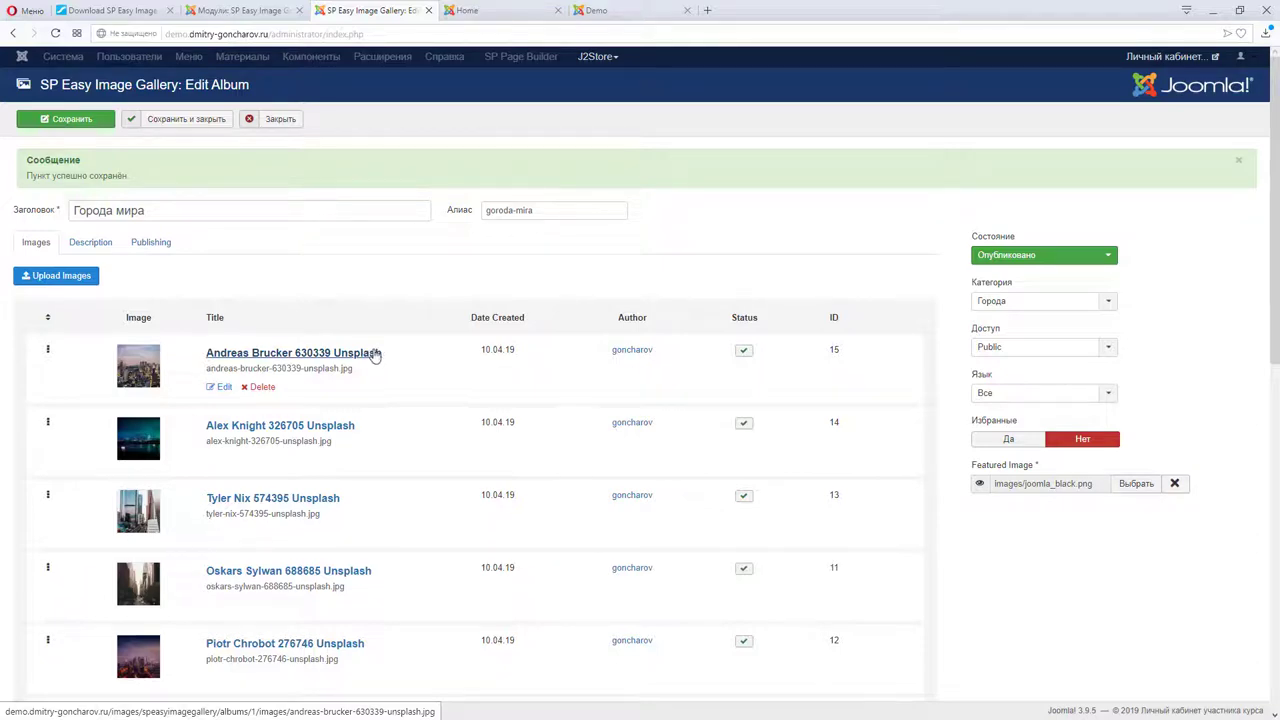
click(480, 12)
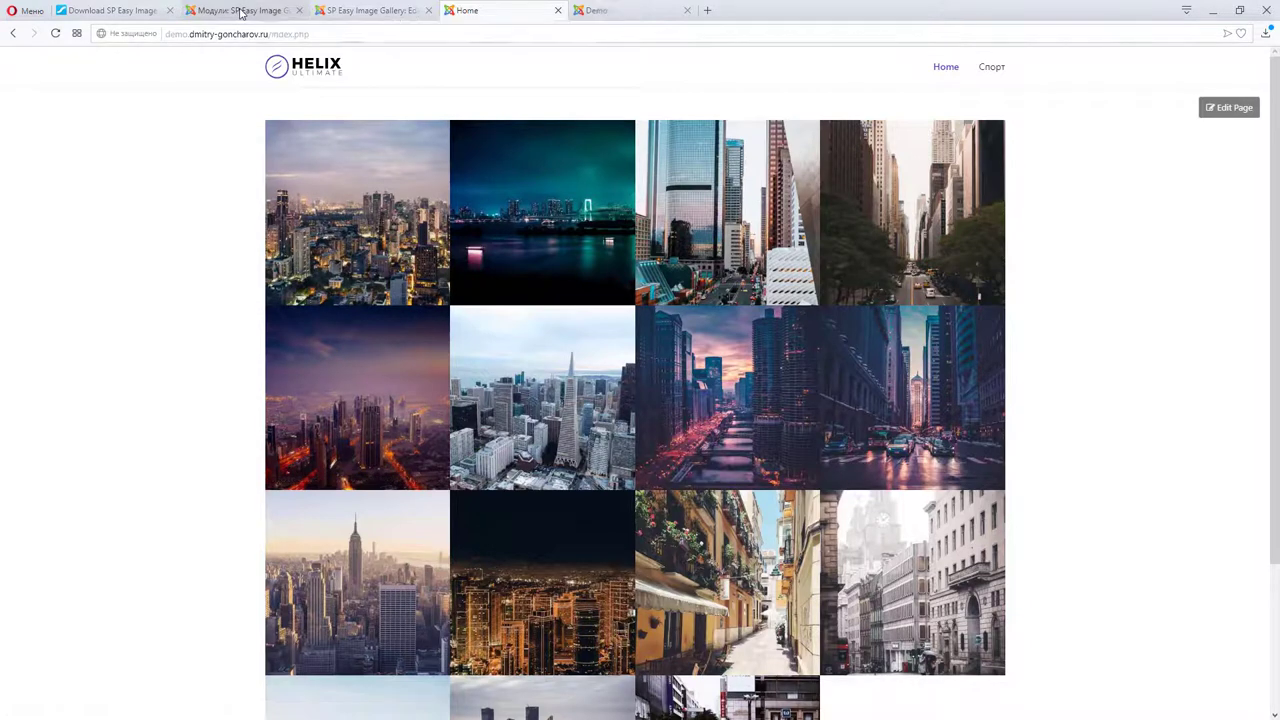
click(265, 10)
click(362, 11)
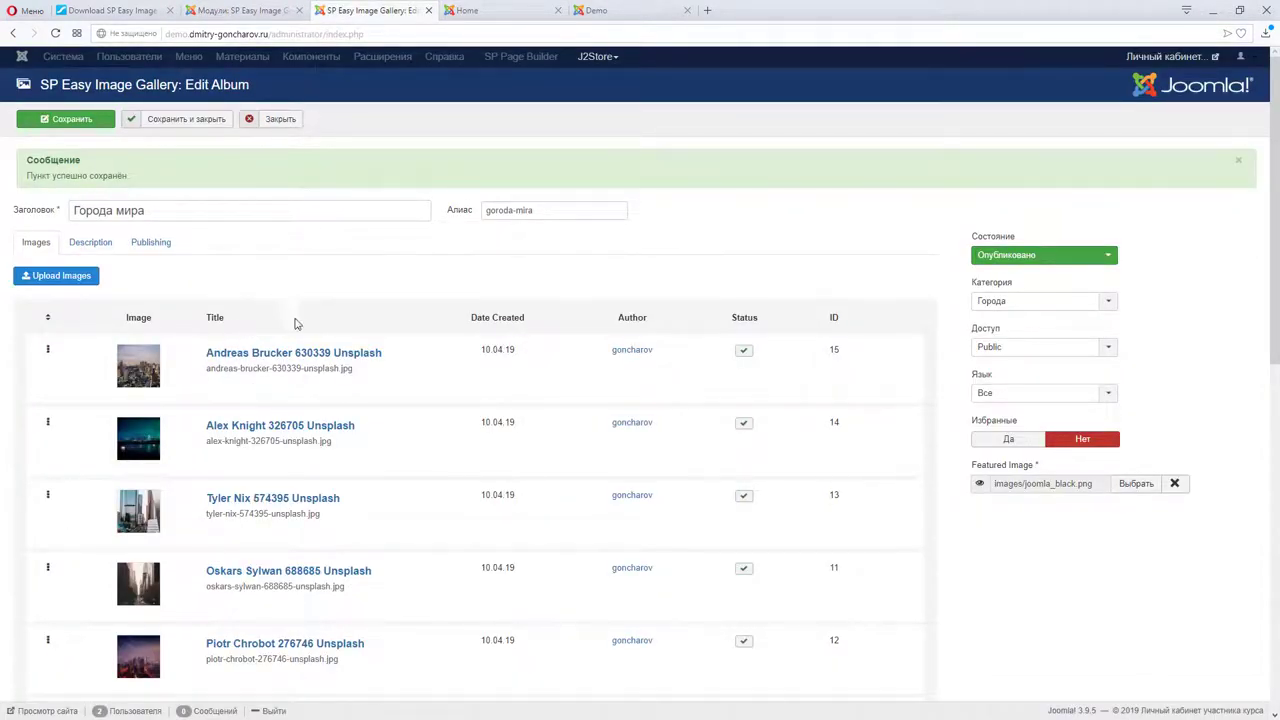
scroll(317, 271, down, 1)
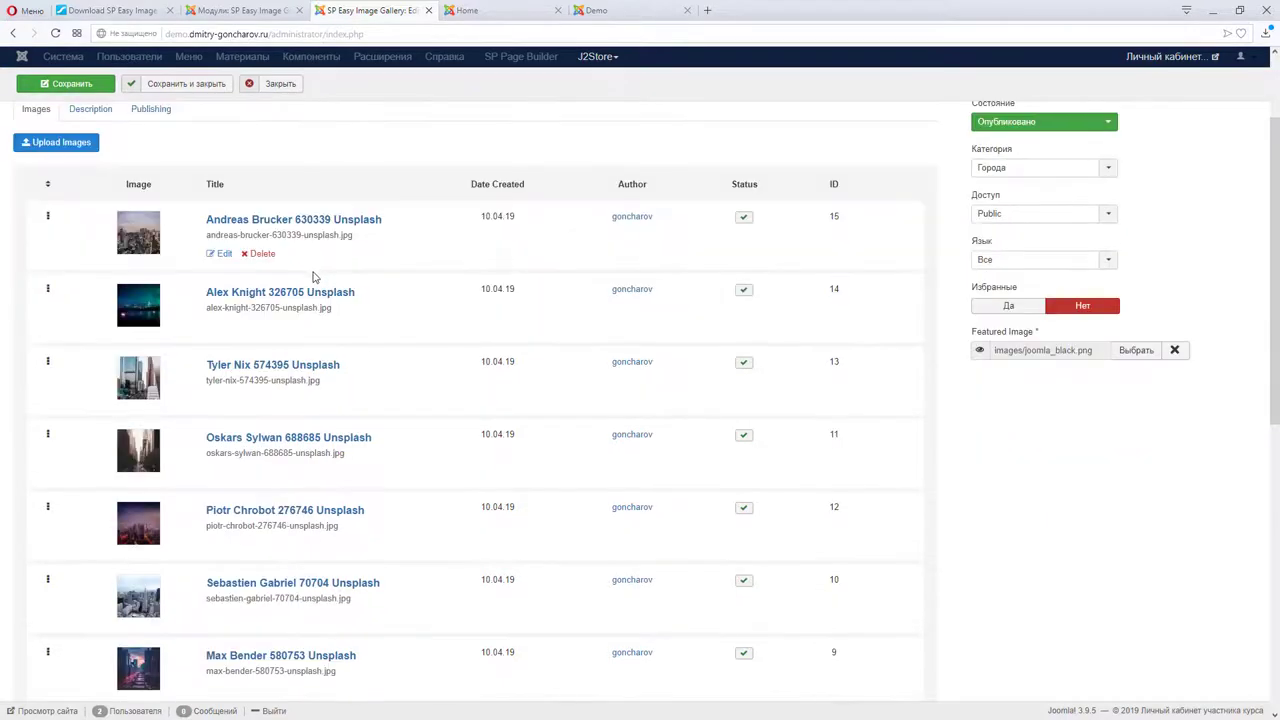
Step: Clear the title and alt text of the album image with ID 15 and save the image
click(222, 255)
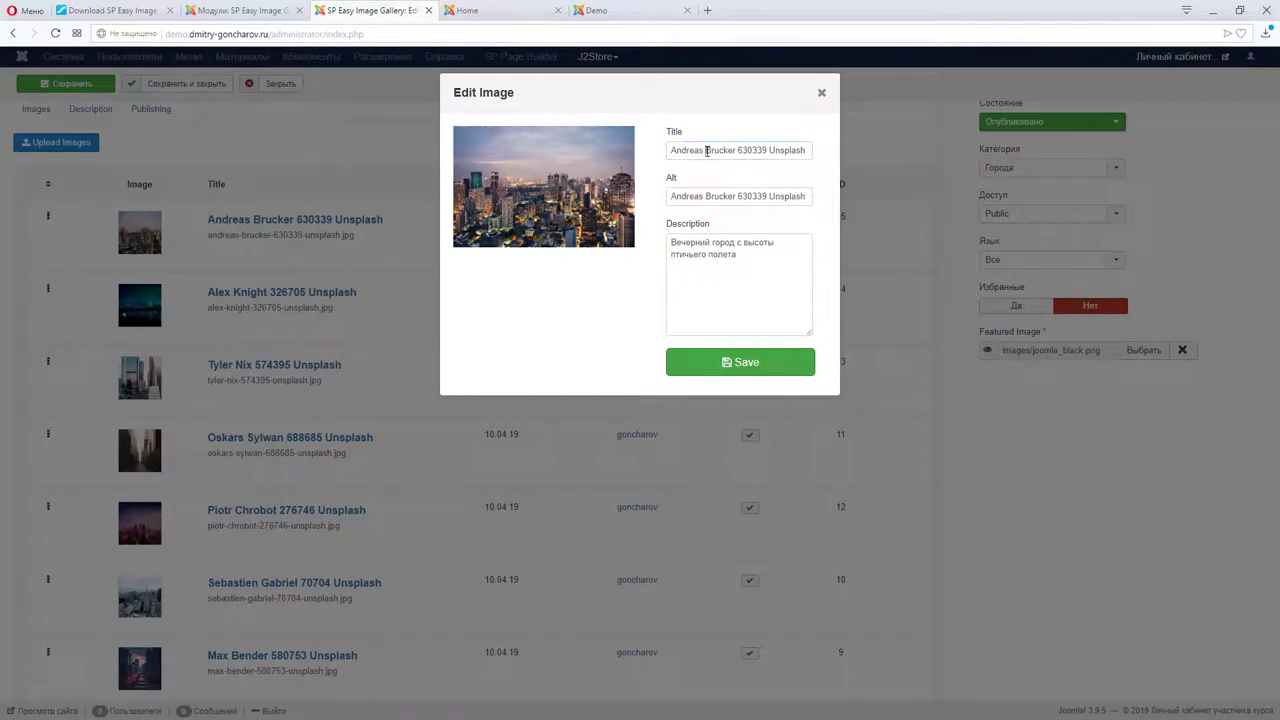
drag(672, 150, 842, 151)
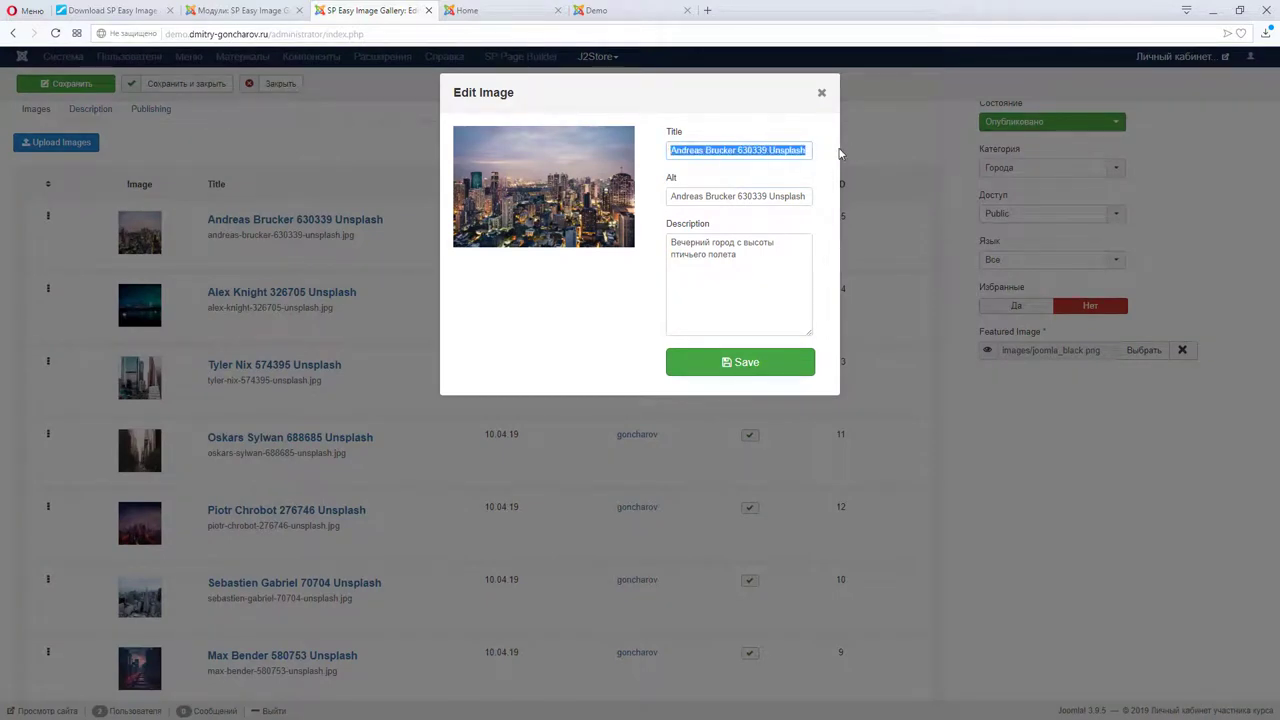
key(BackSpace)
drag(672, 197, 822, 200)
key(BackSpace)
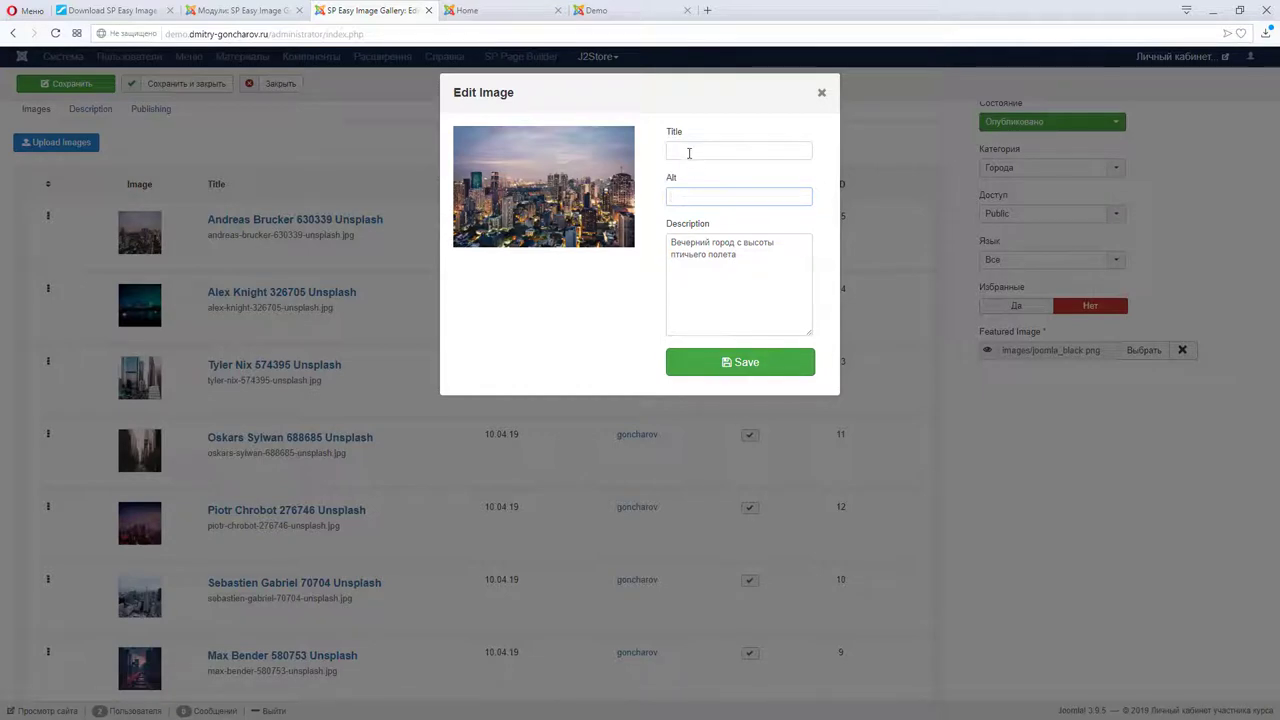
click(750, 363)
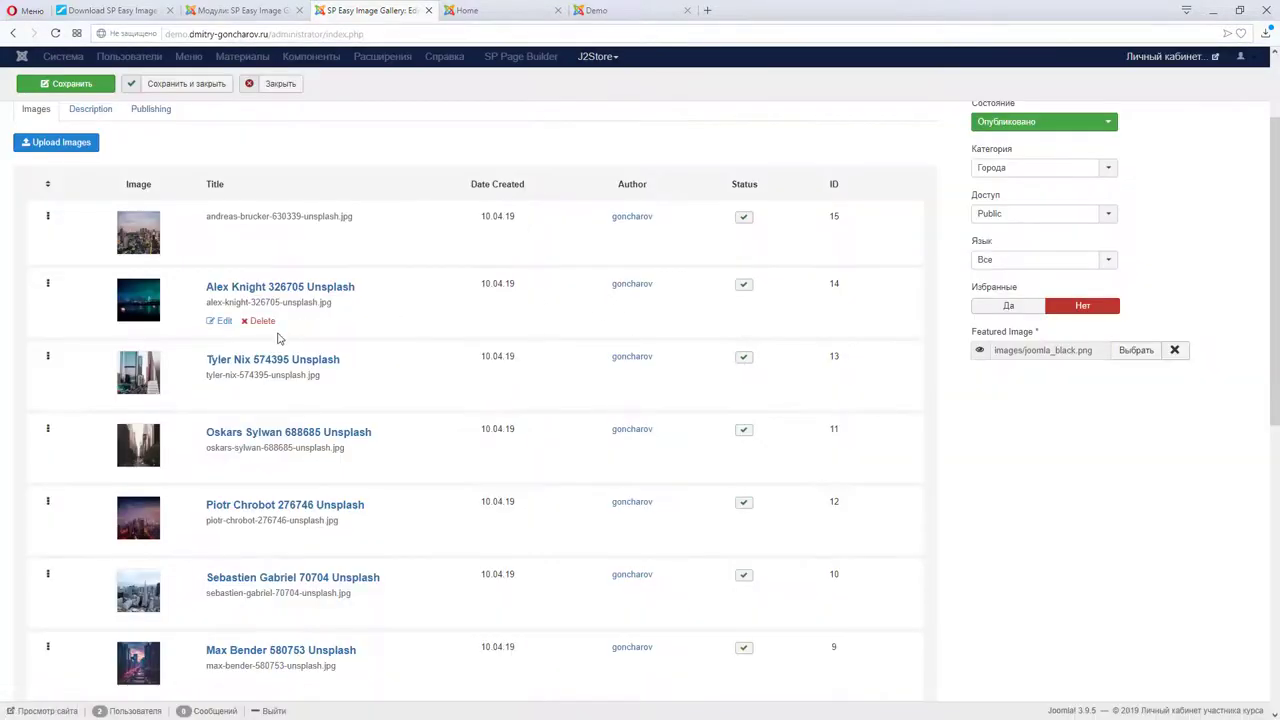
Step: Remove the title and alt text from the image with ID 14 and save it
click(218, 321)
drag(805, 150, 664, 151)
key(BackSpace)
drag(805, 196, 643, 206)
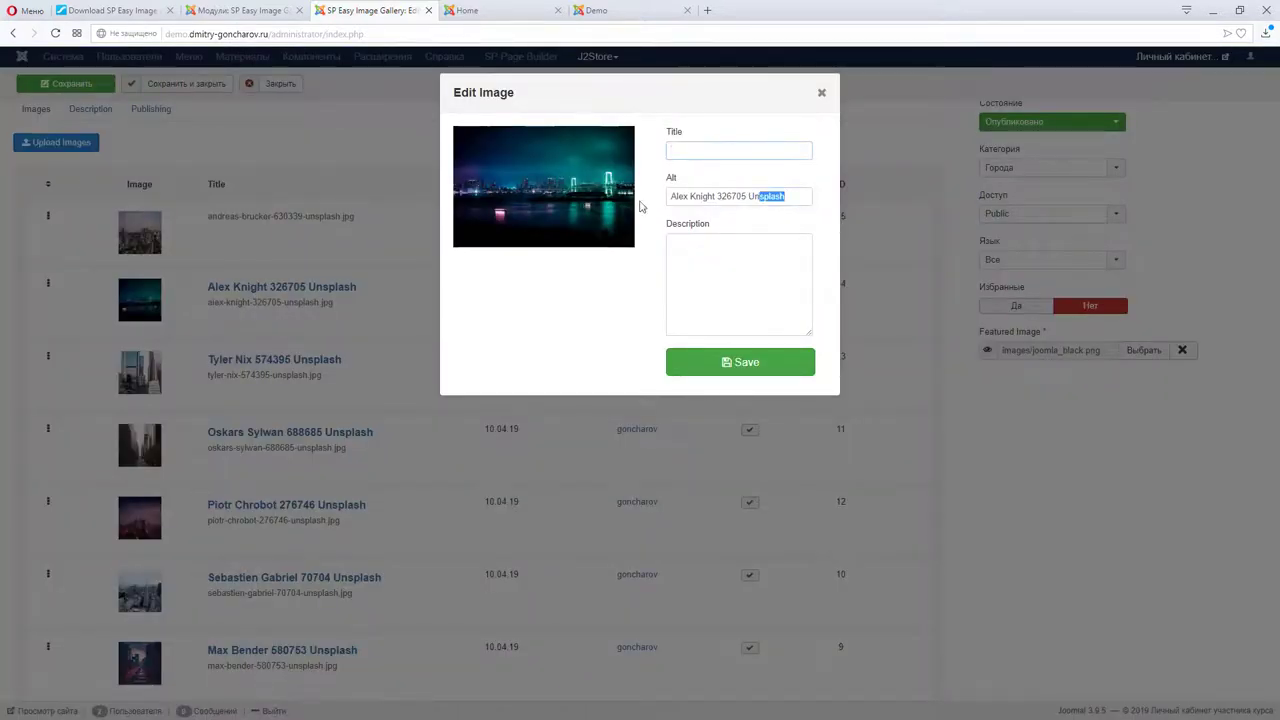
key(BackSpace)
click(727, 362)
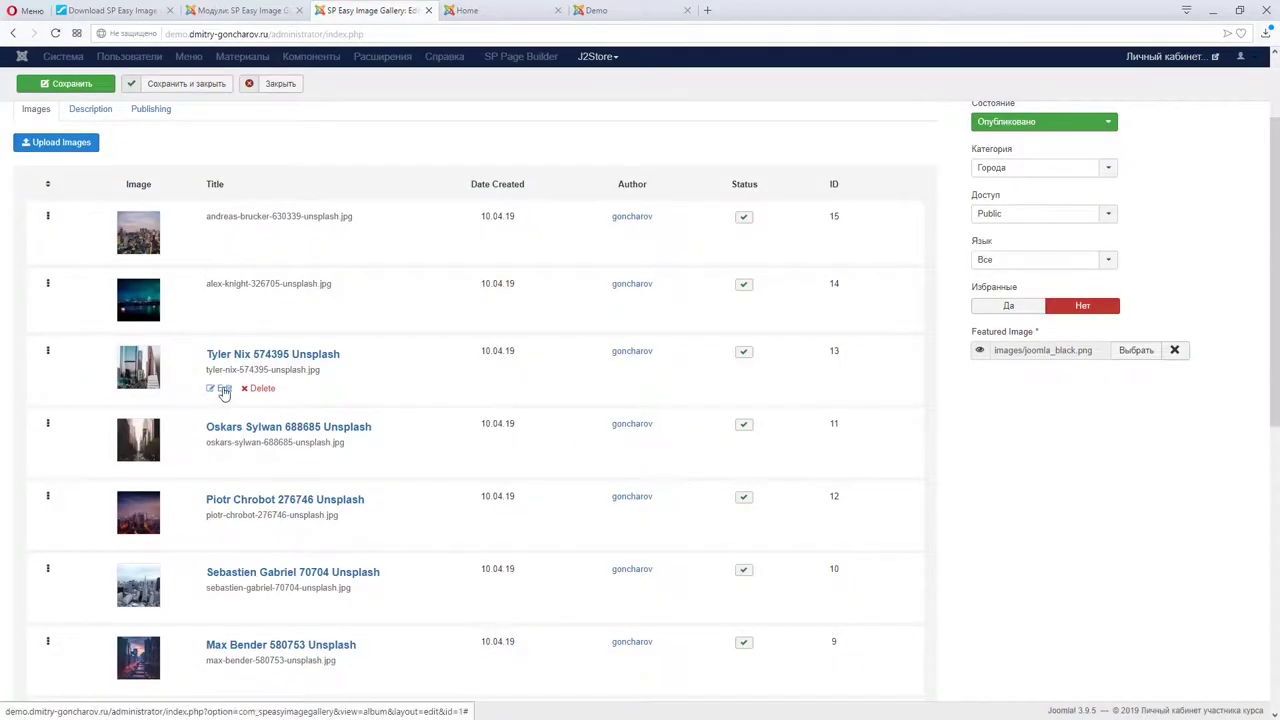
Step: Empty the Title and Alt fields of the image with ID 13 and save it
click(213, 388)
drag(751, 150, 657, 150)
key(BackSpace)
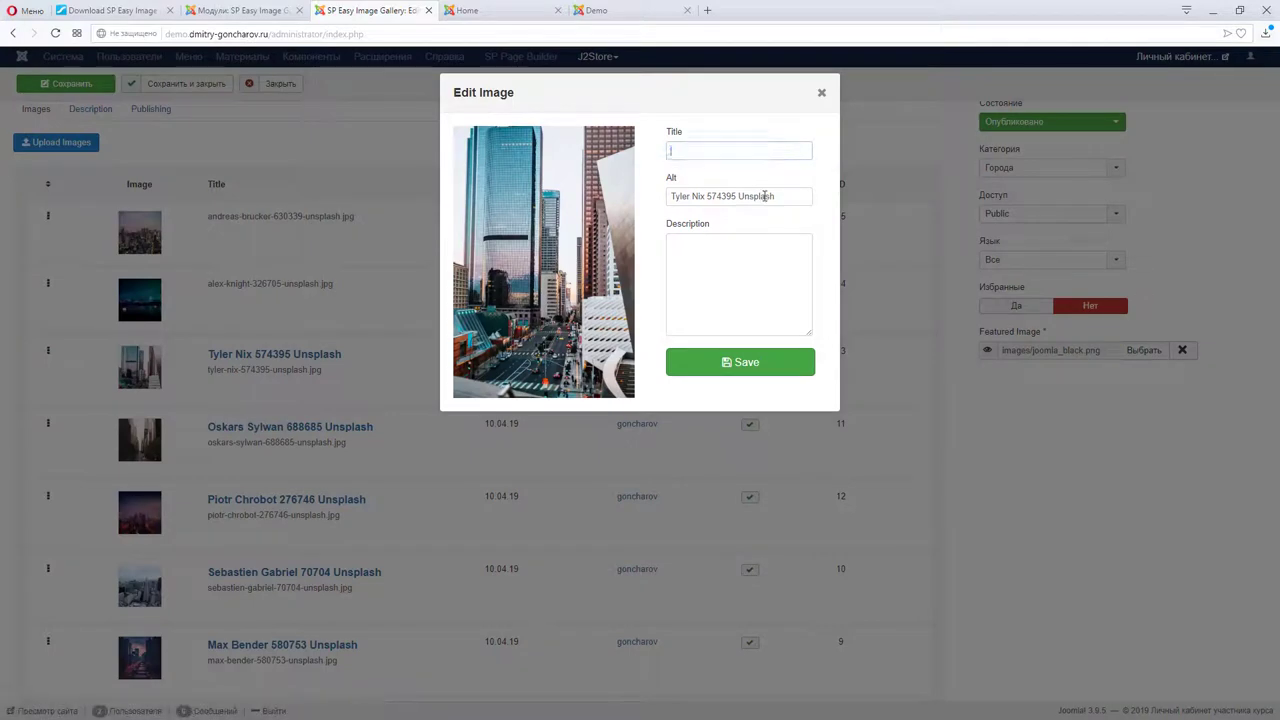
drag(805, 196, 655, 197)
key(BackSpace)
click(738, 364)
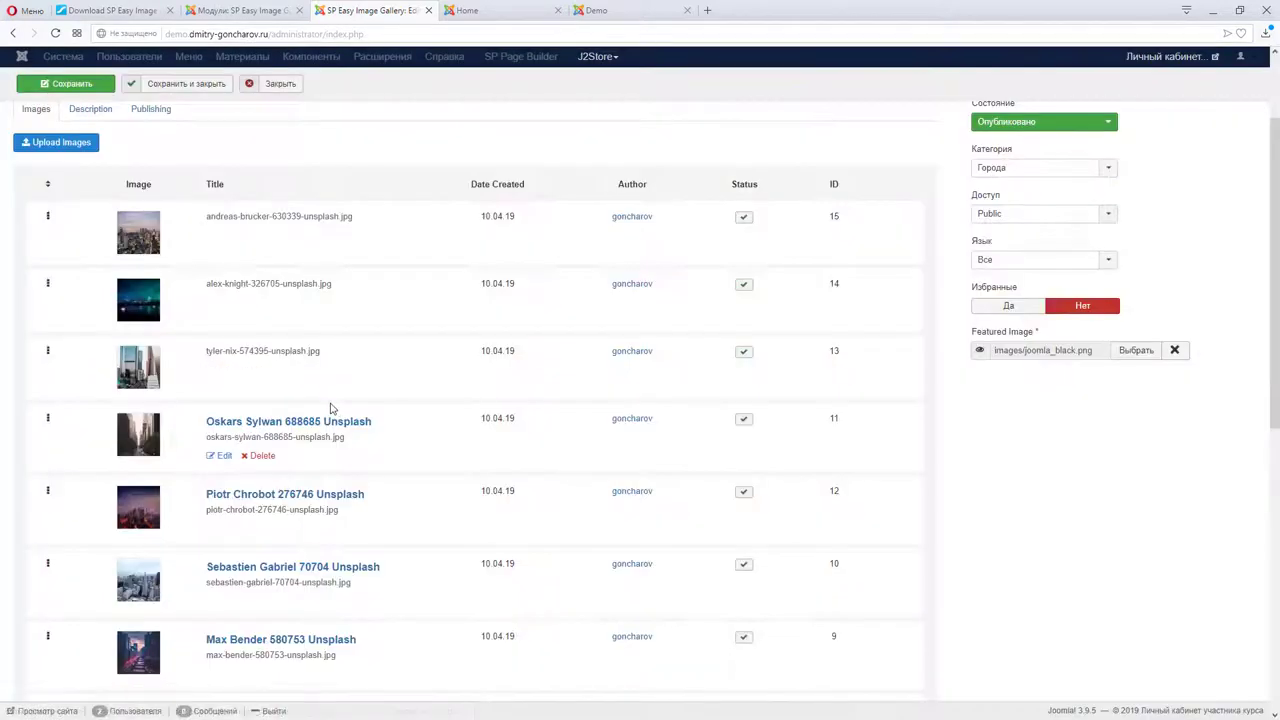
Step: Delete the title and alt text of the image with ID 11 and save it
click(222, 457)
drag(807, 151, 657, 150)
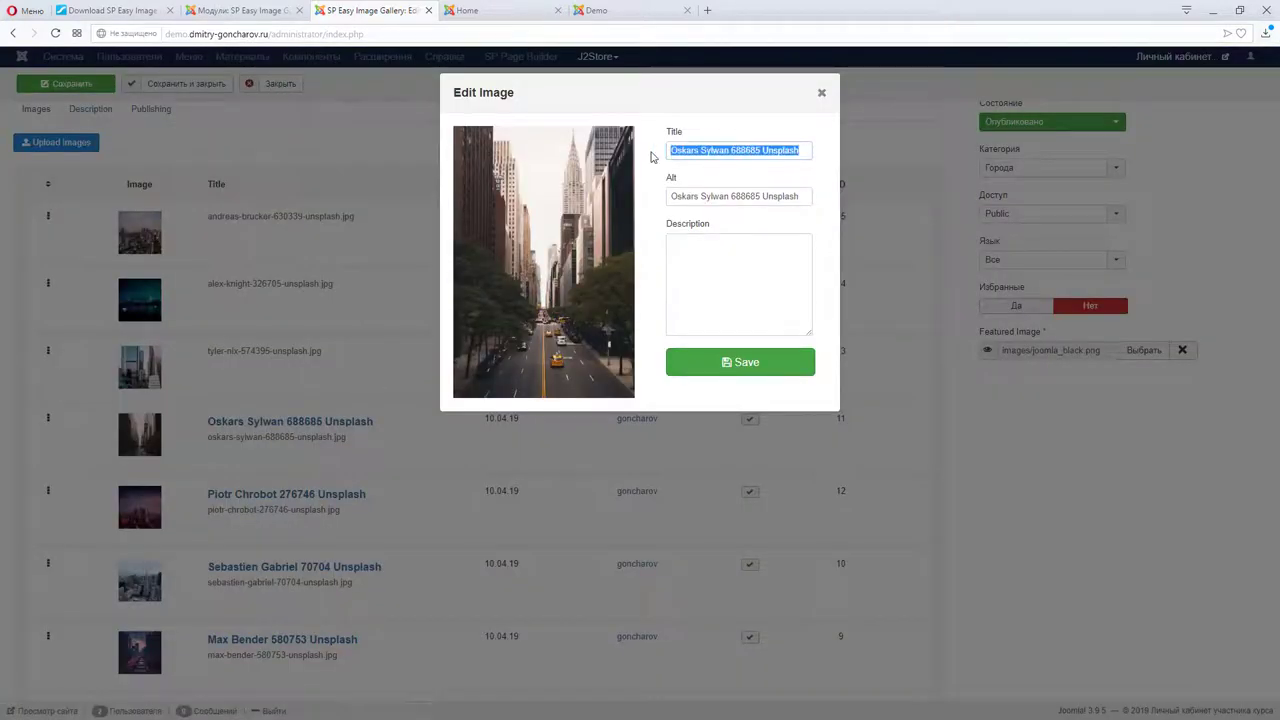
key(BackSpace)
drag(797, 197, 657, 196)
key(BackSpace)
click(716, 372)
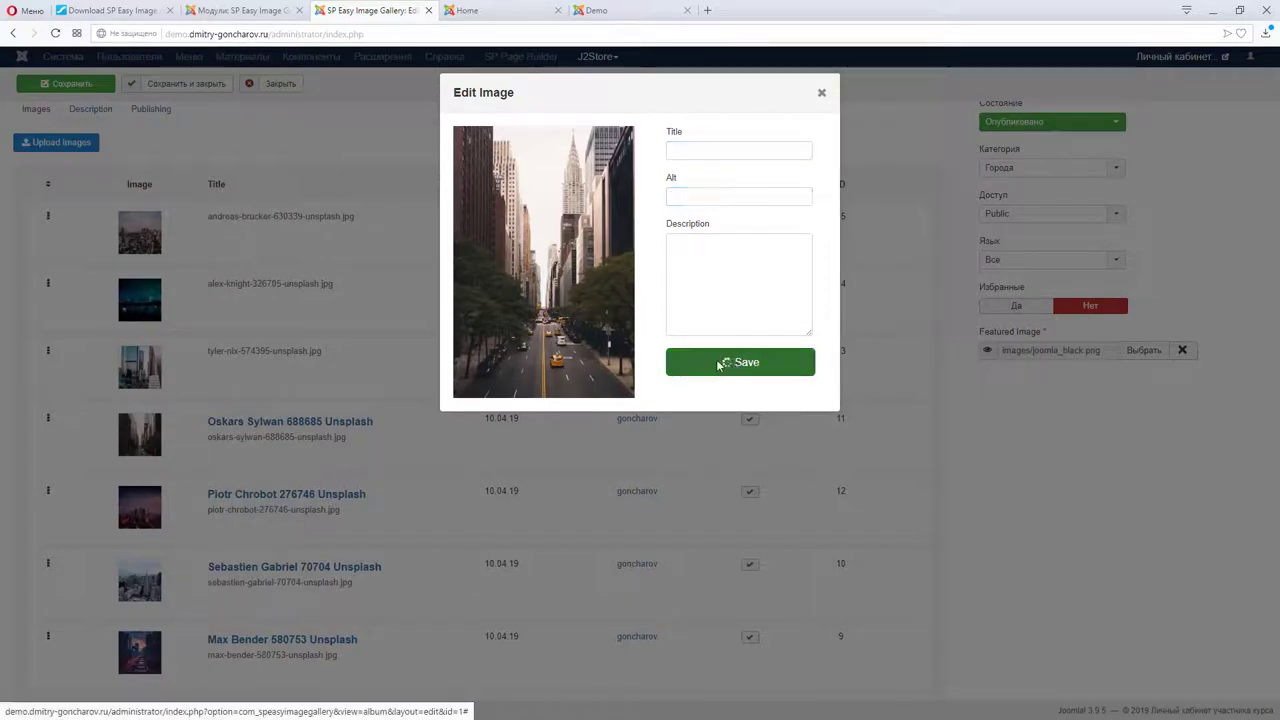
Step: Clear the title and alt text of the image with ID 12 and save the image
click(218, 523)
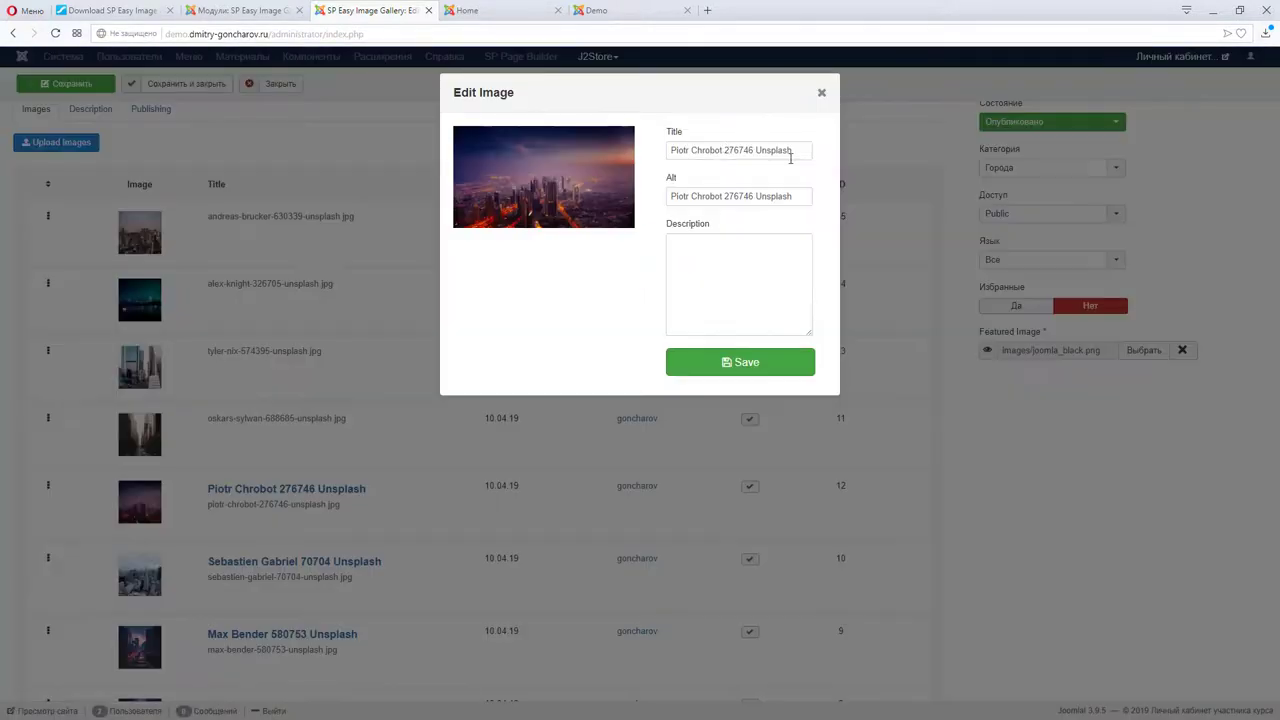
drag(797, 151, 660, 150)
key(BackSpace)
drag(790, 197, 648, 204)
key(BackSpace)
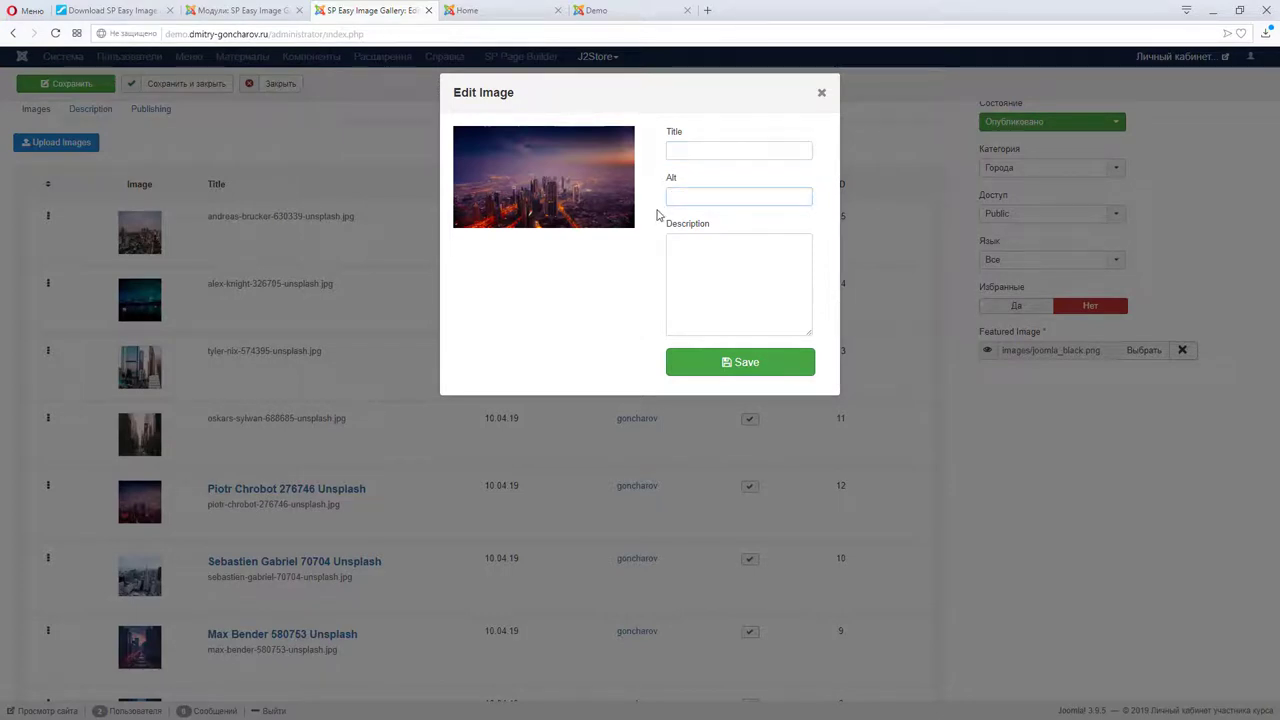
key(Return)
Step: Look through the album's image list for remaining titles and save the Города мира album
scroll(657, 215, down, 5)
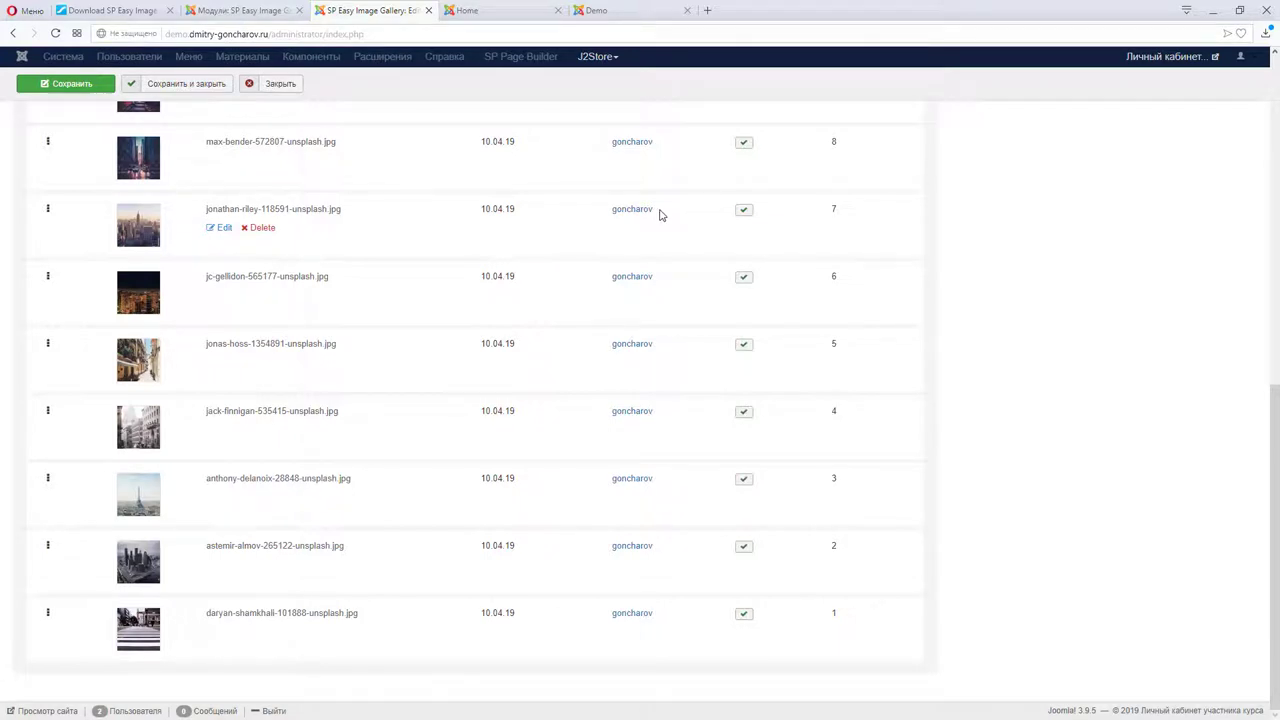
scroll(234, 590, up, 10)
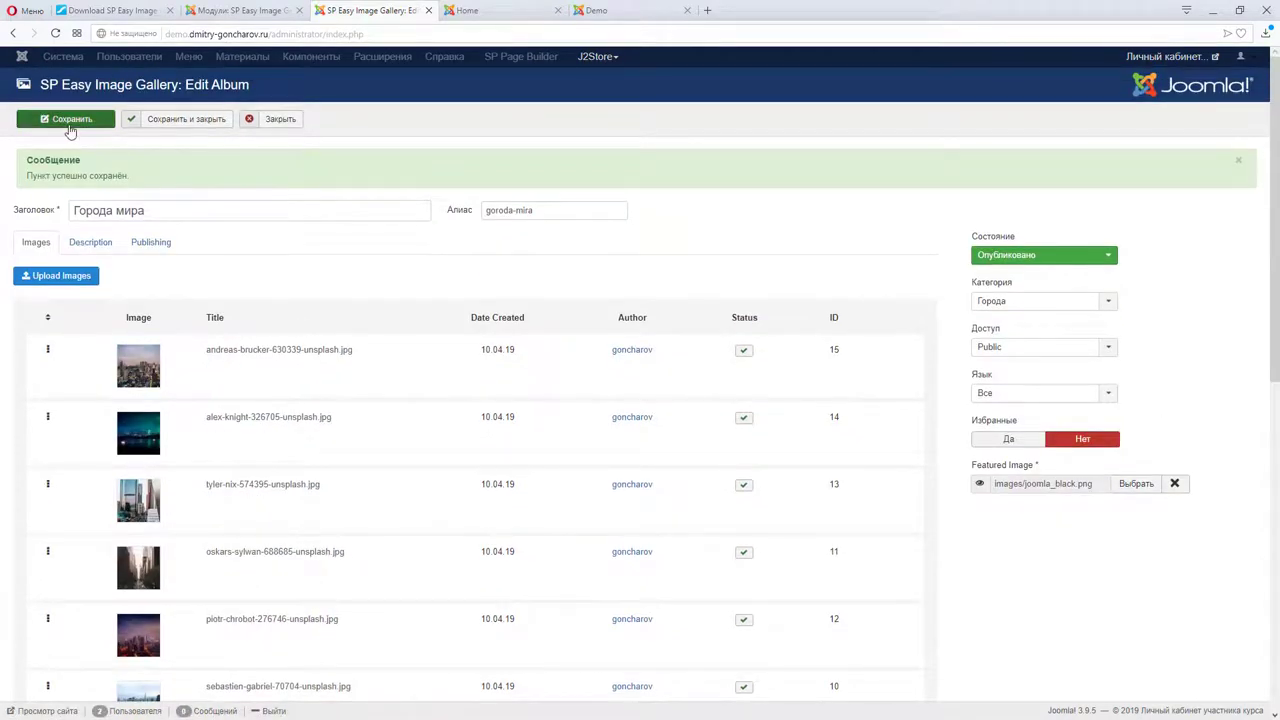
click(70, 125)
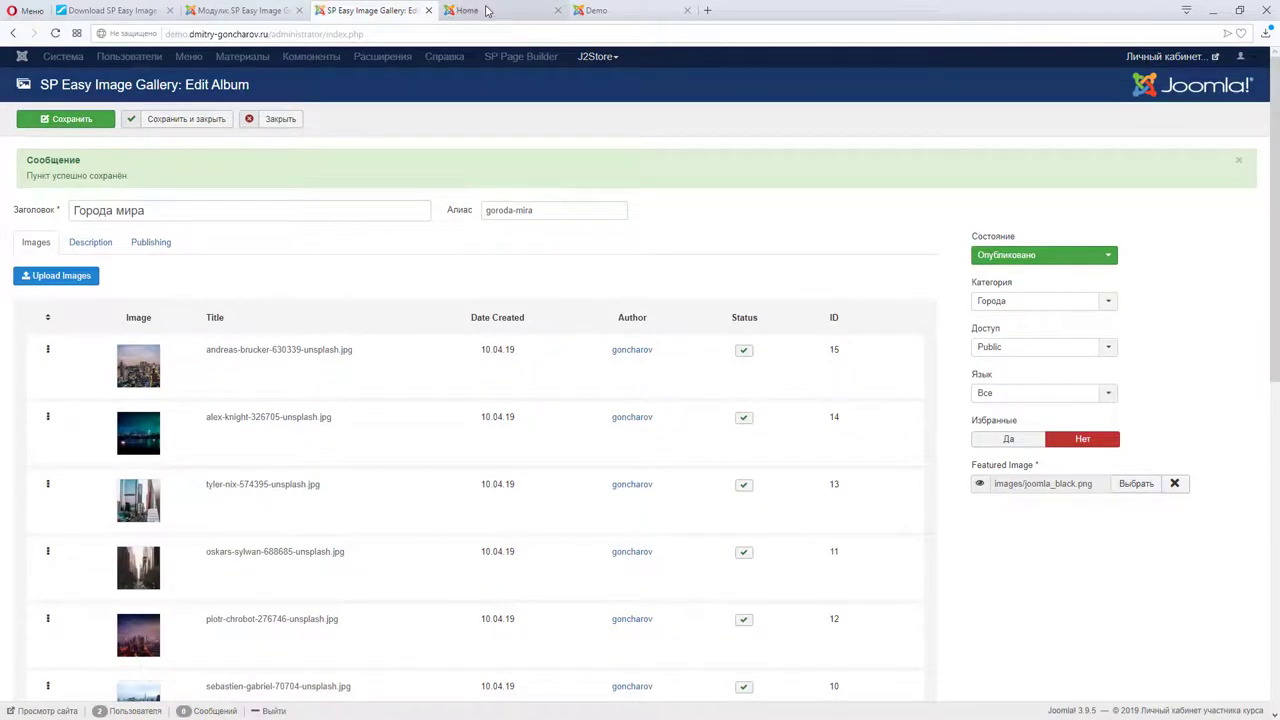
Step: Check the gallery on the public Home page and its first image's popup, and close the popup
click(470, 11)
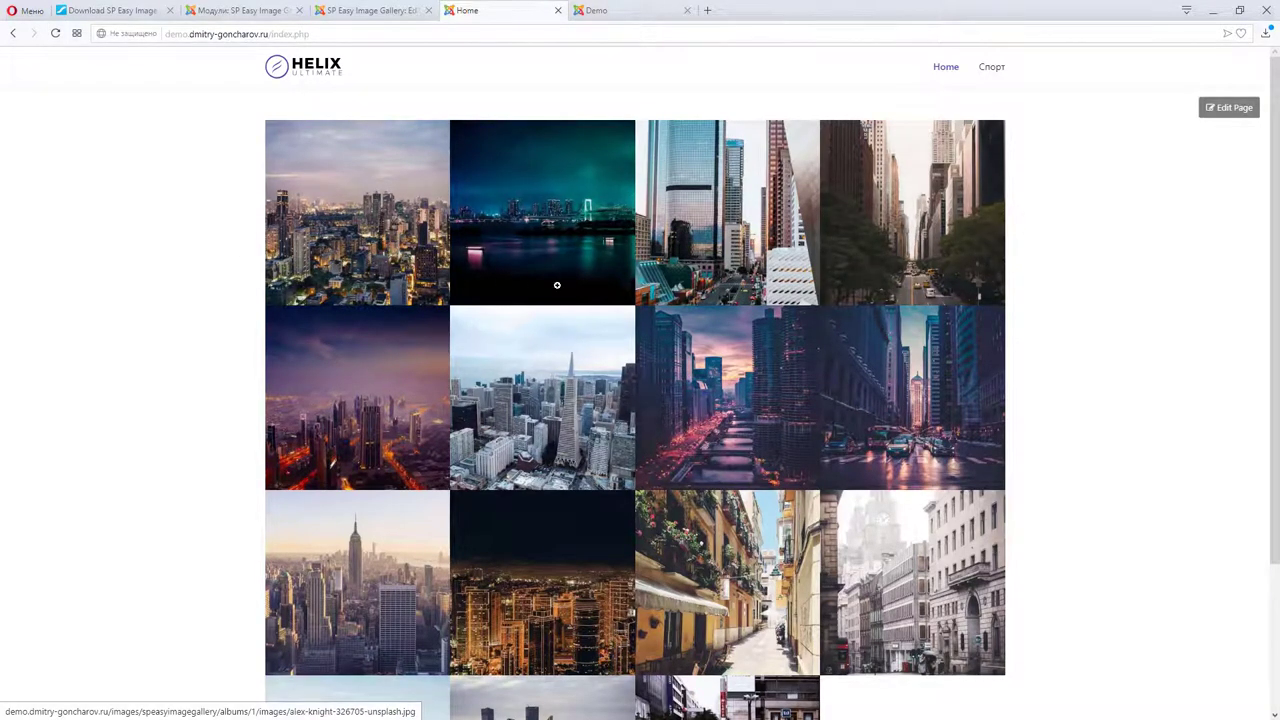
scroll(805, 393, down, 2)
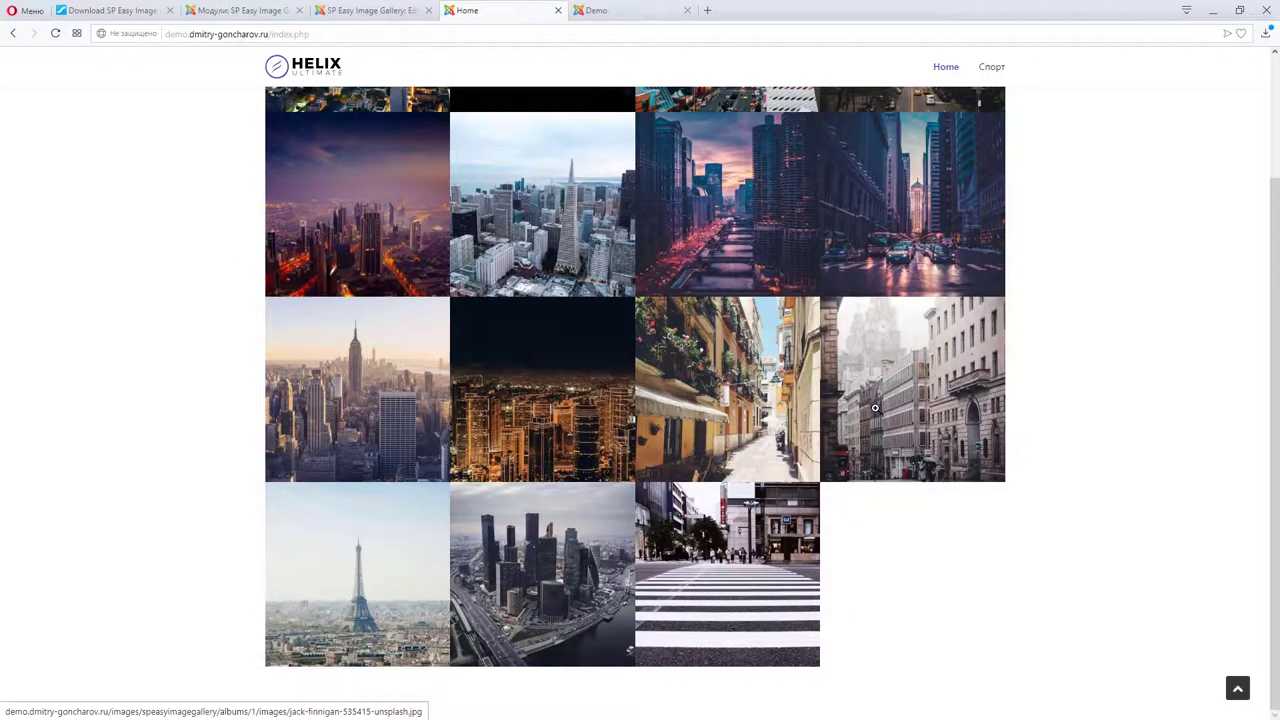
scroll(878, 409, up, 2)
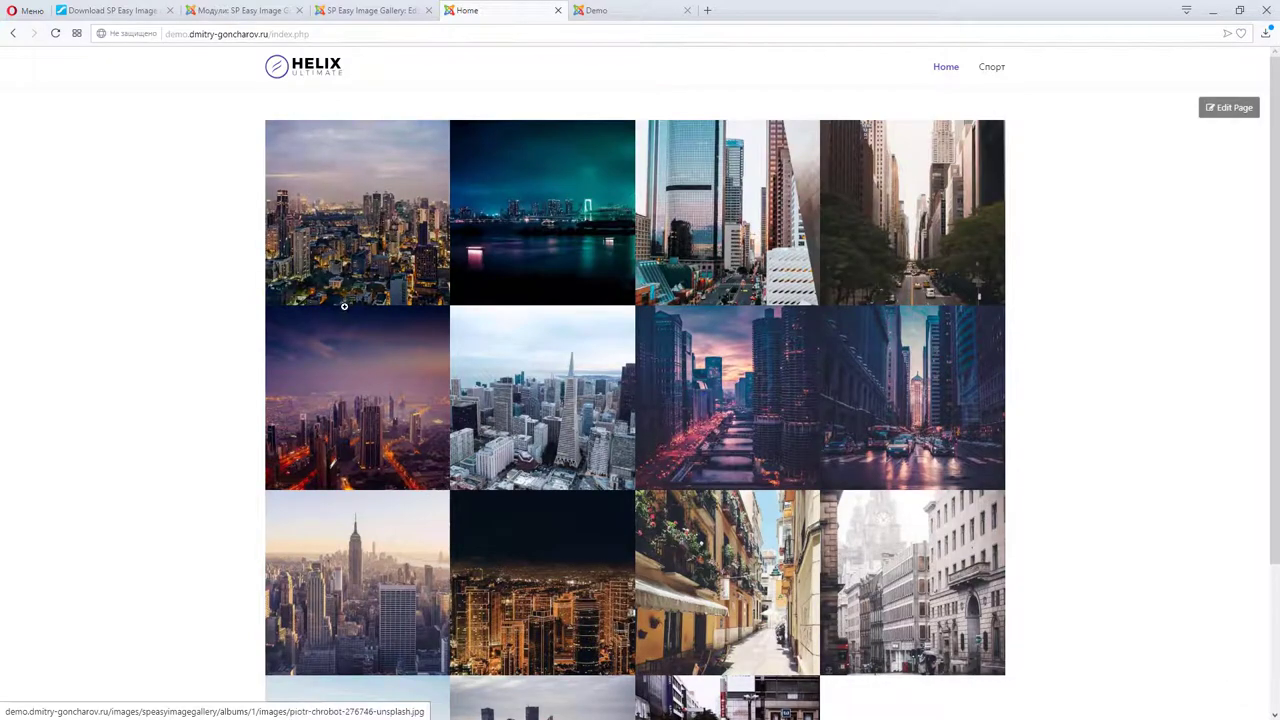
click(357, 245)
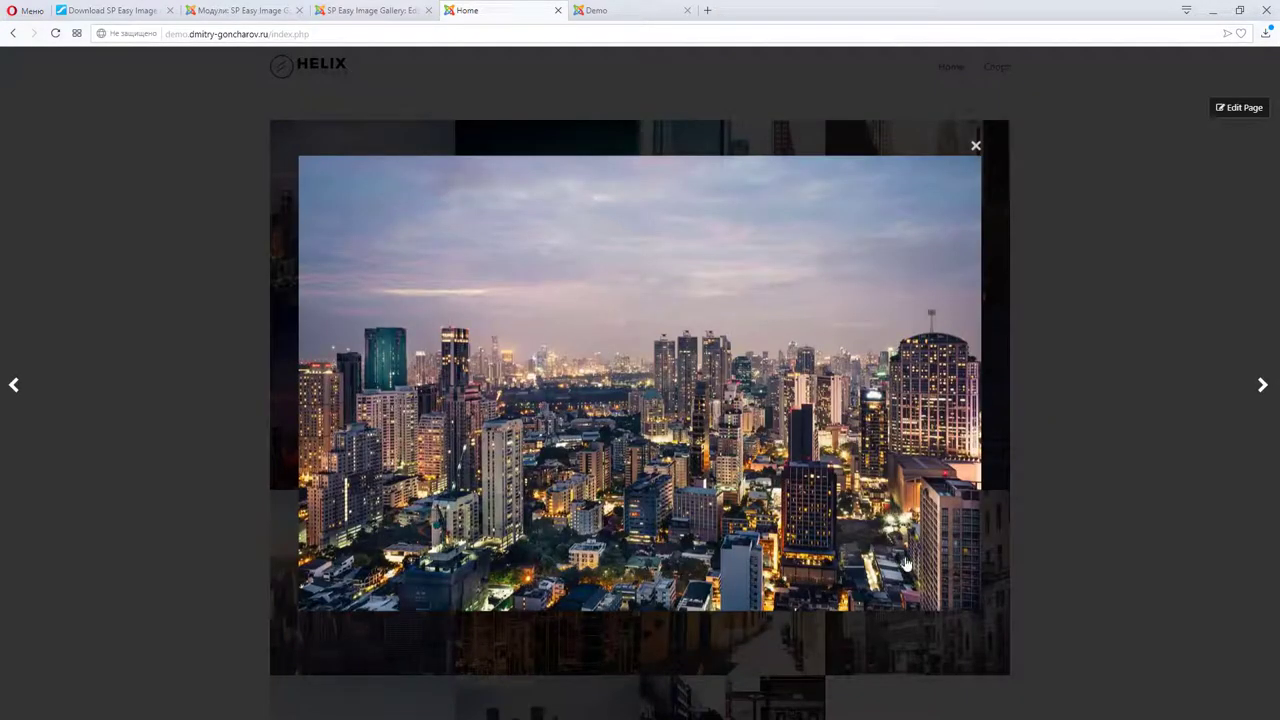
click(973, 149)
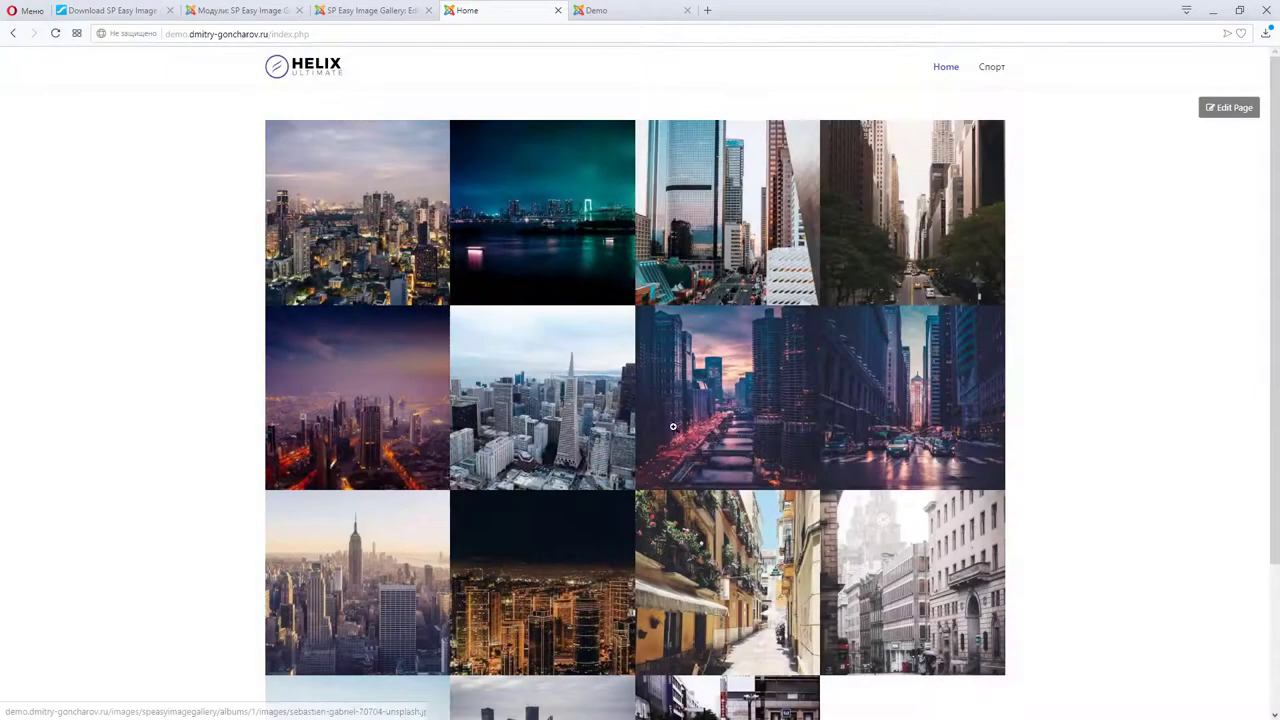
Step: Review the gallery module's column and gutter width settings for tablet and mobile
click(342, 11)
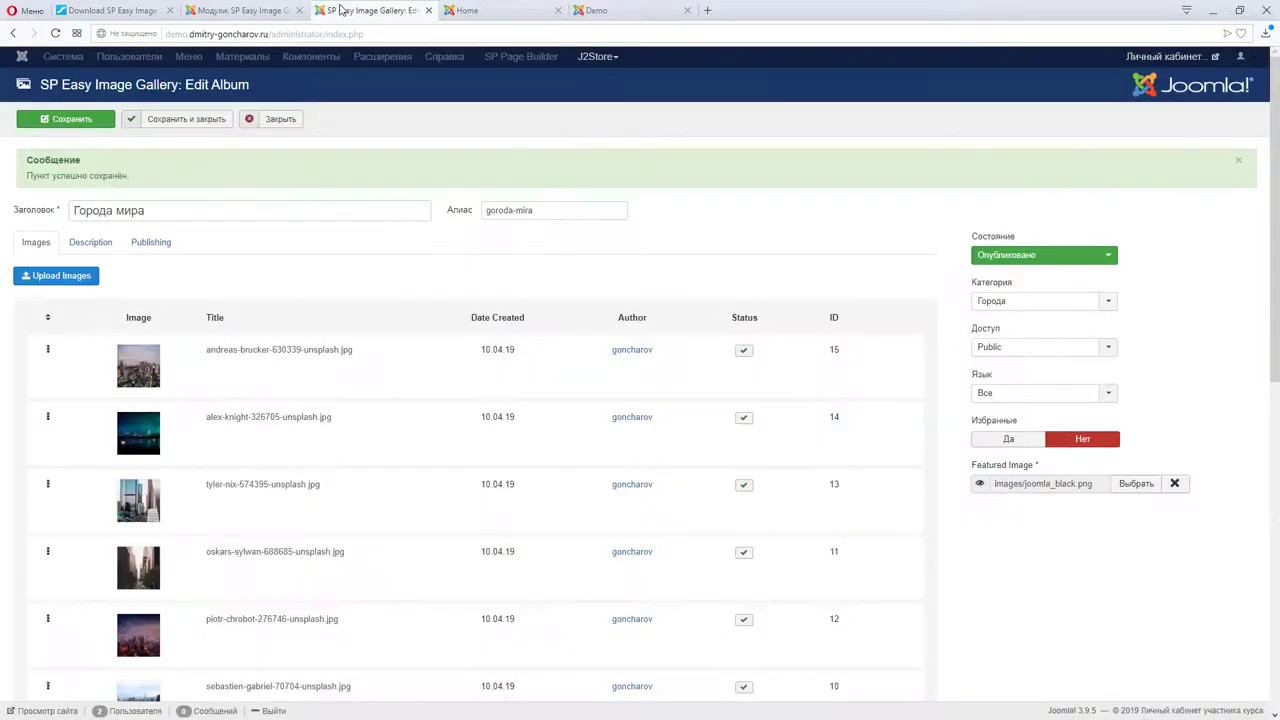
click(245, 11)
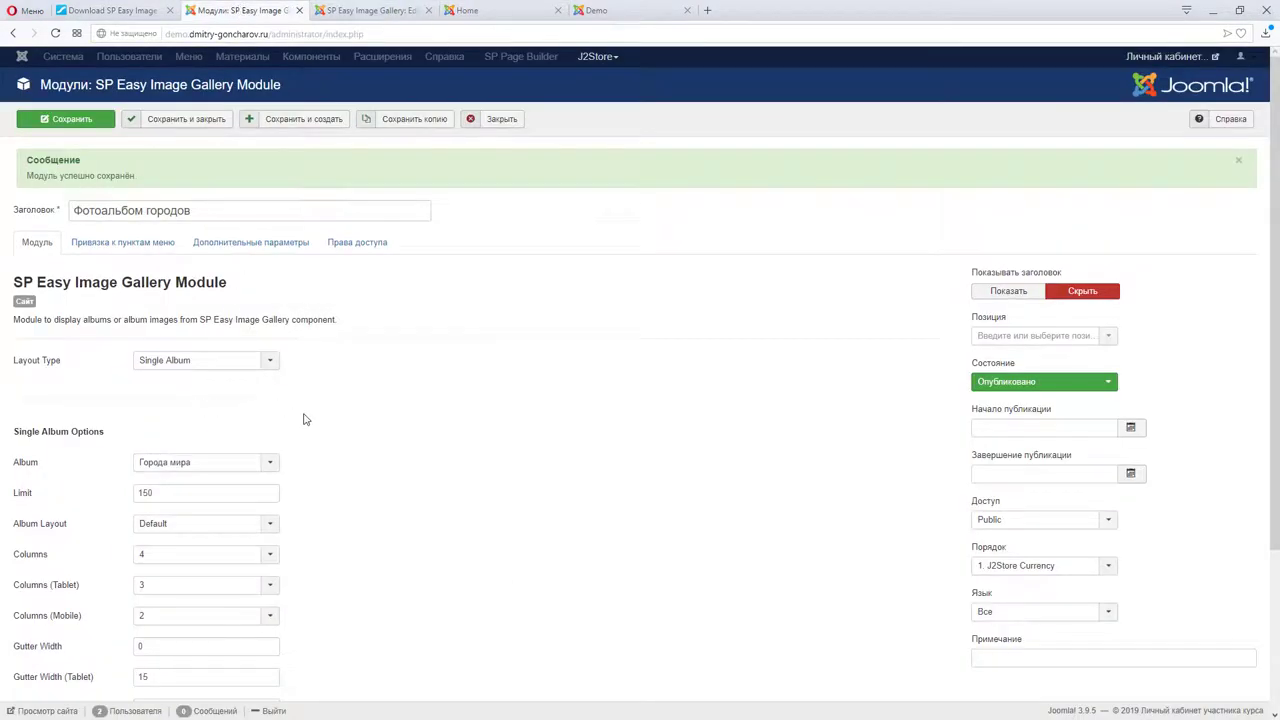
scroll(240, 475, down, 2)
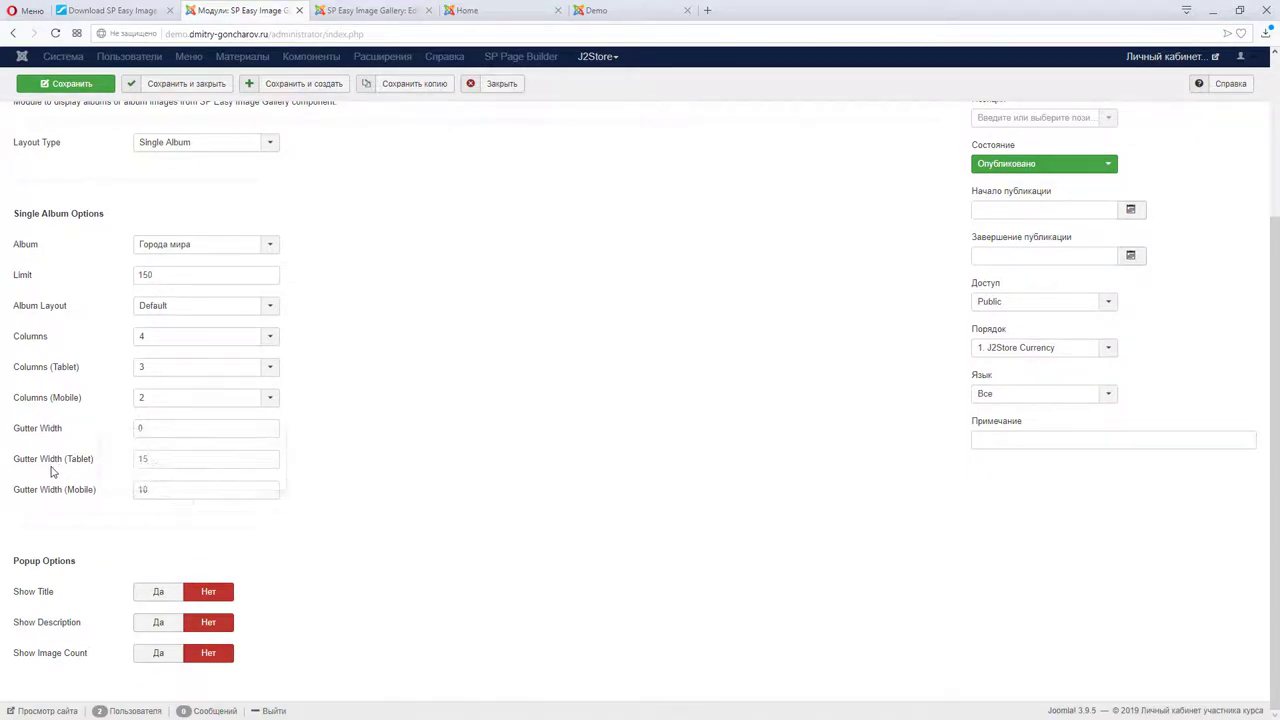
mouse_move(82, 468)
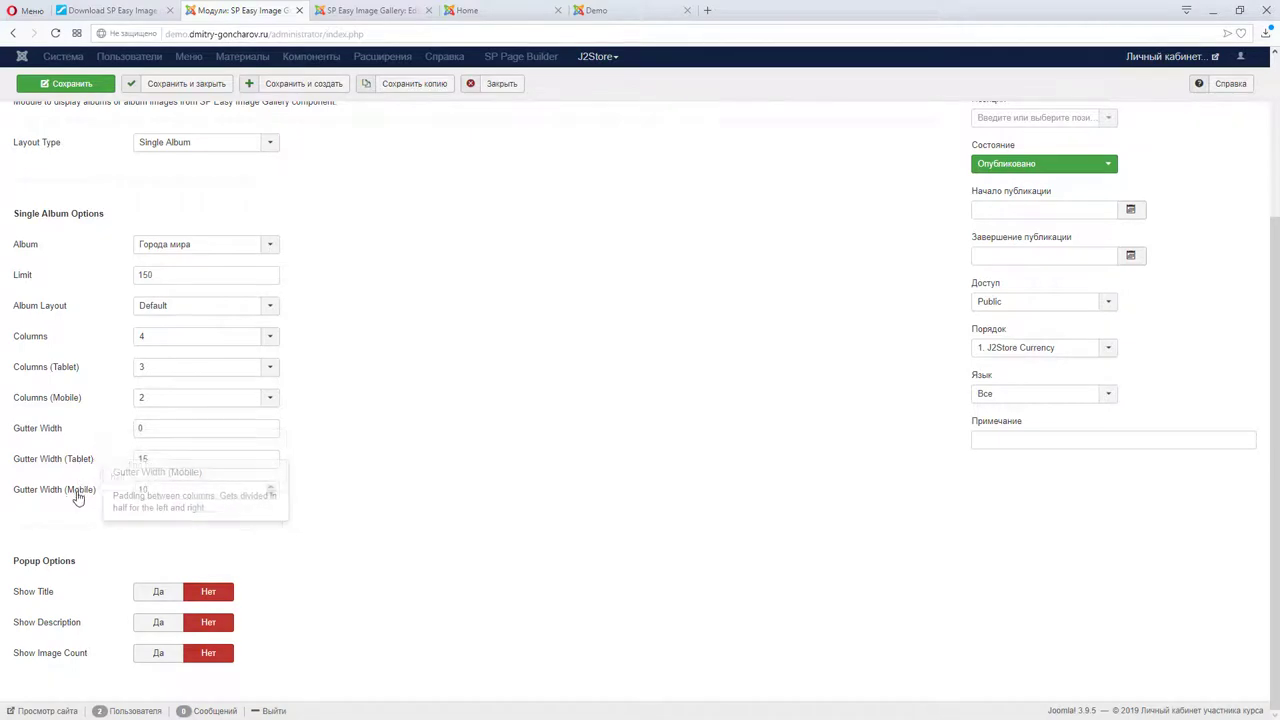
Step: Inspect the Home page with the developer tools in the Responsive device preview, widened to about 388 px
click(491, 12)
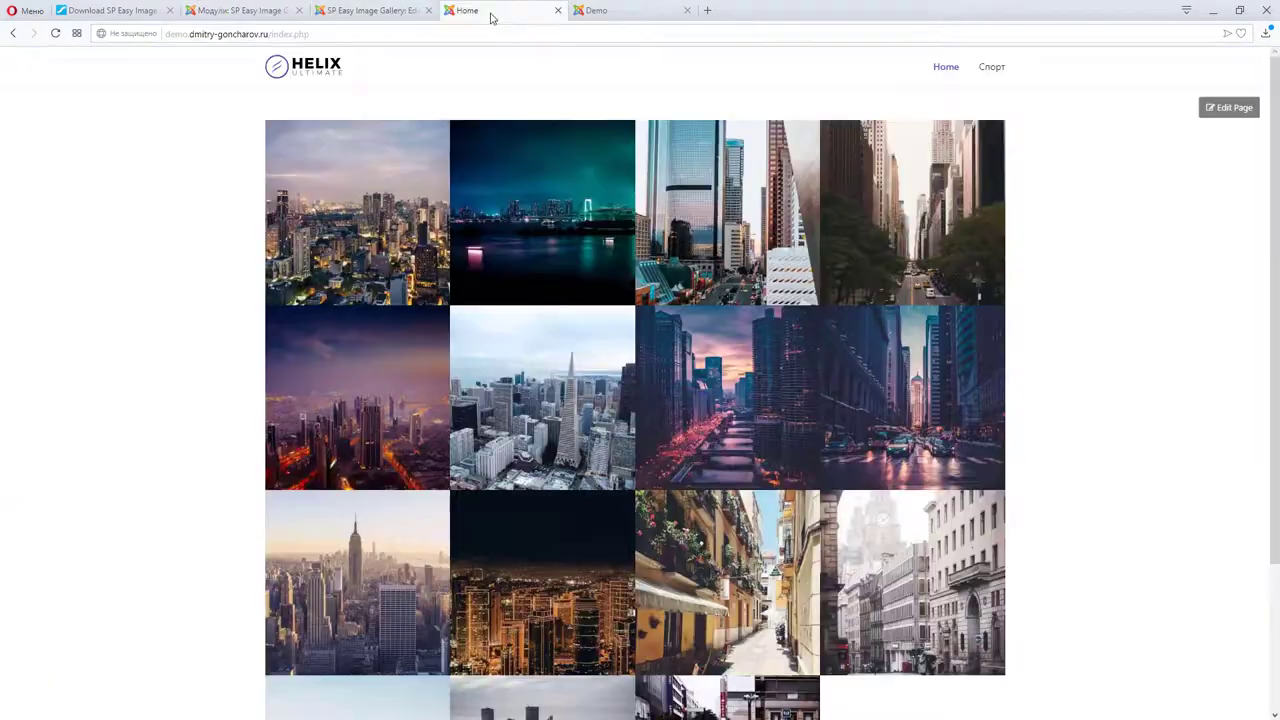
right_click(1104, 269)
click(1117, 462)
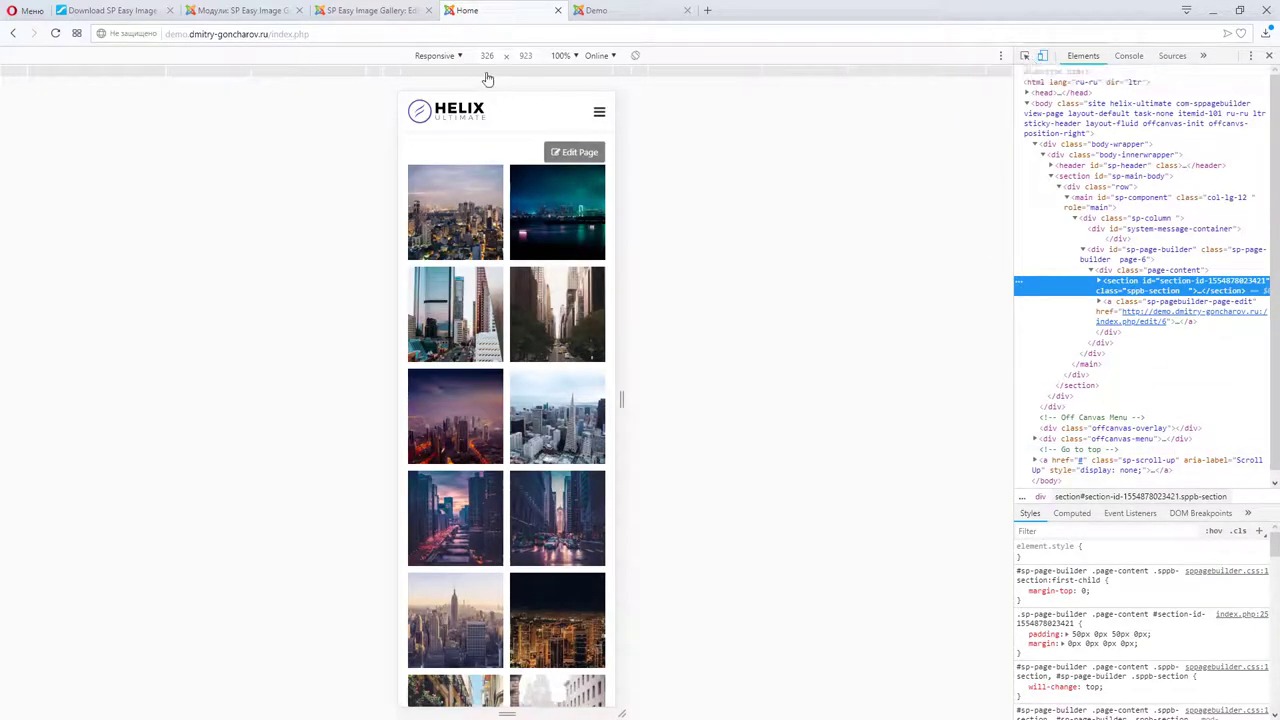
click(459, 56)
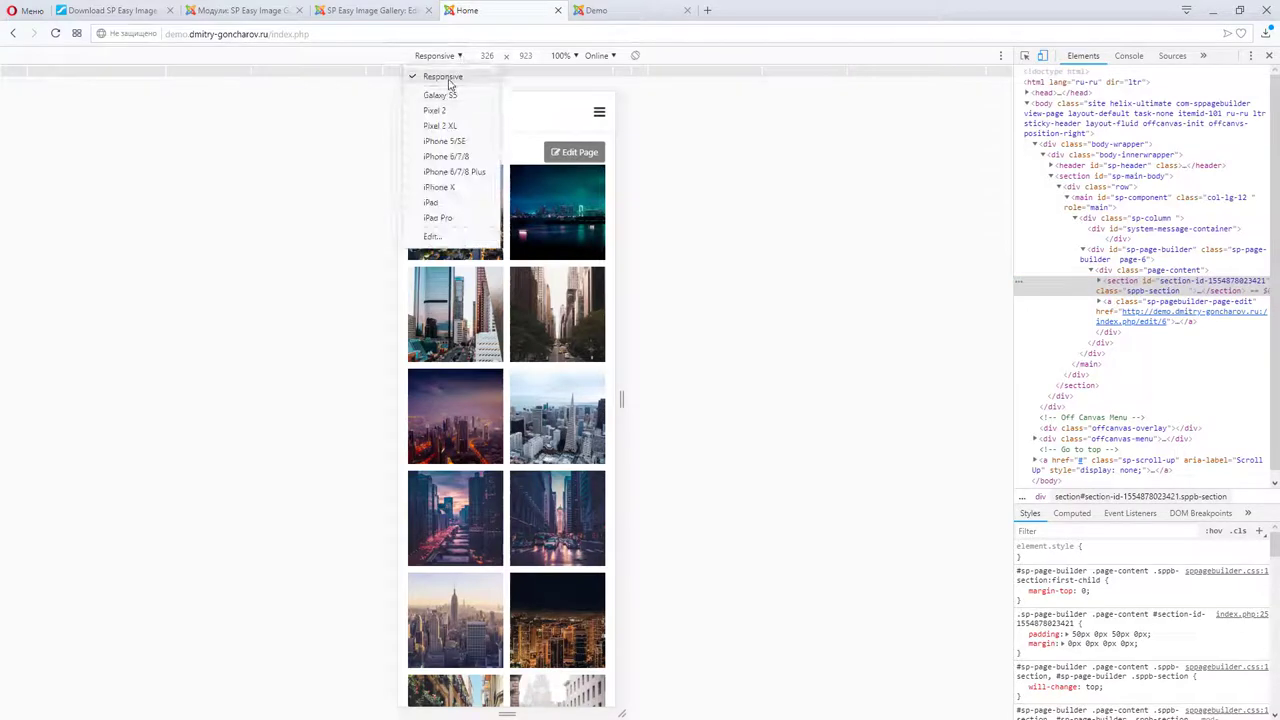
click(449, 79)
drag(618, 399, 639, 403)
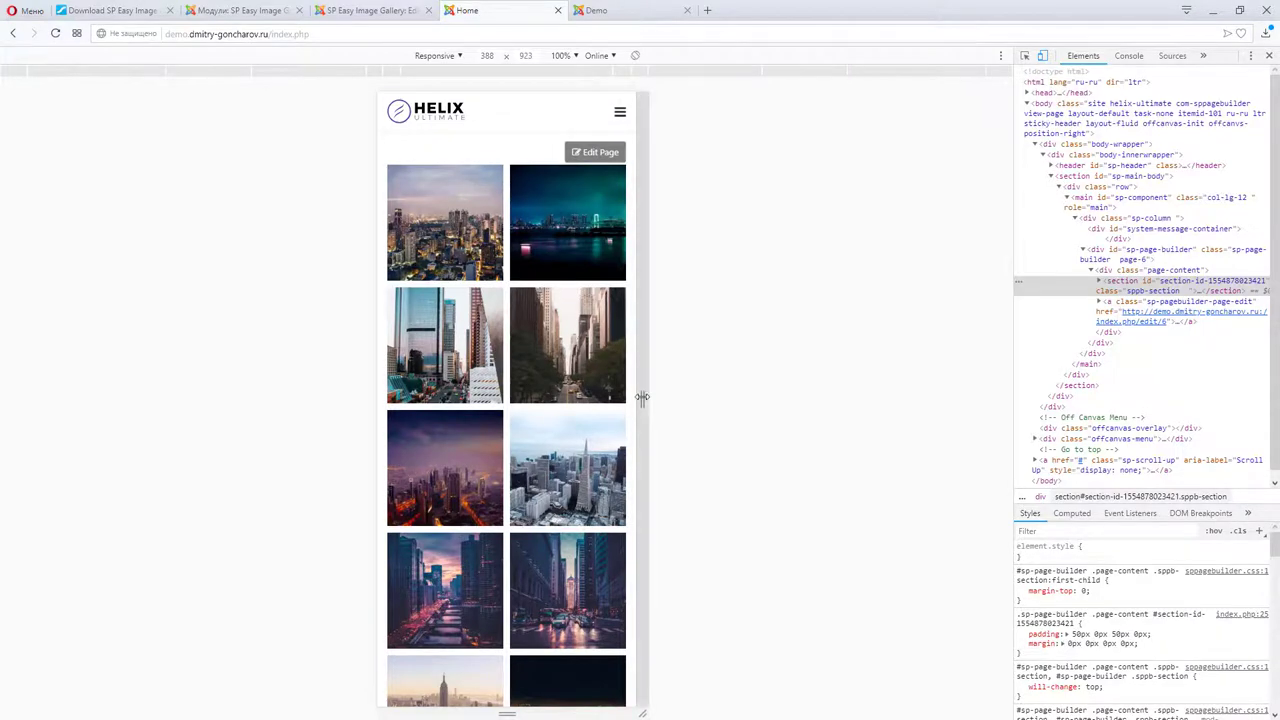
Step: Widen the responsive preview to about 800 px and check the gallery's tablet layout from start to end
drag(642, 400, 779, 409)
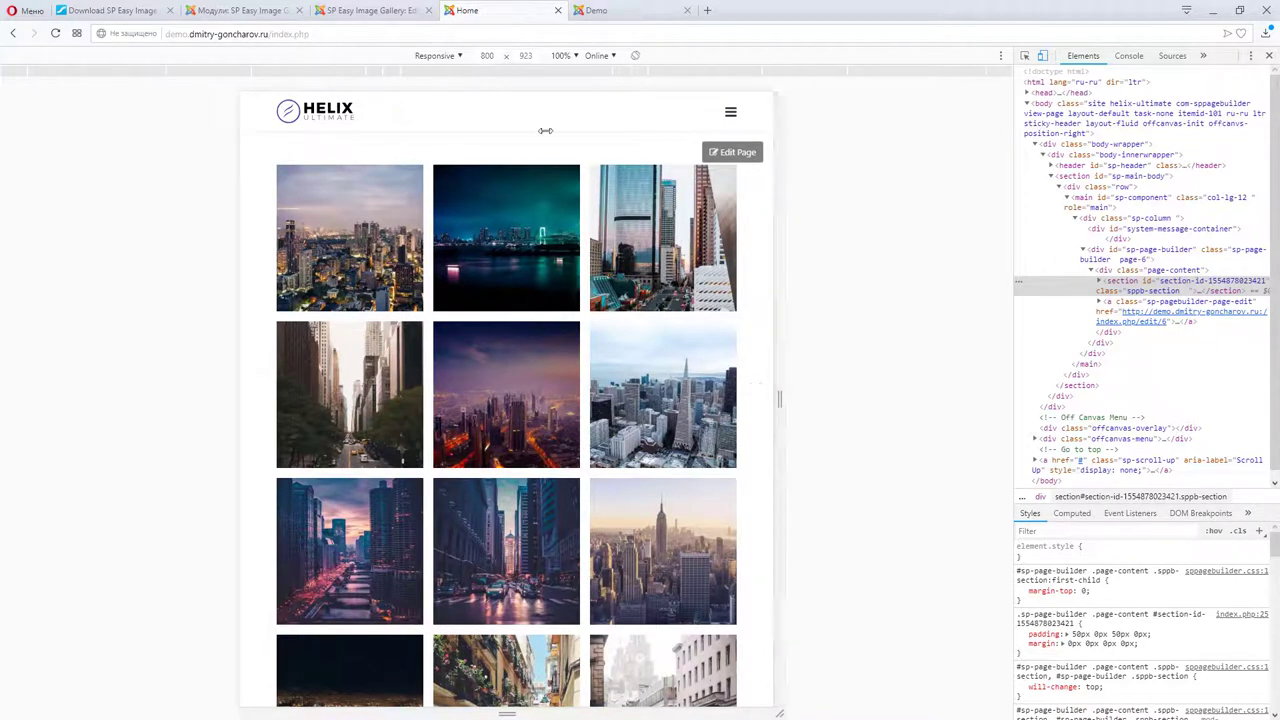
double_click(487, 56)
scroll(578, 452, down, 3)
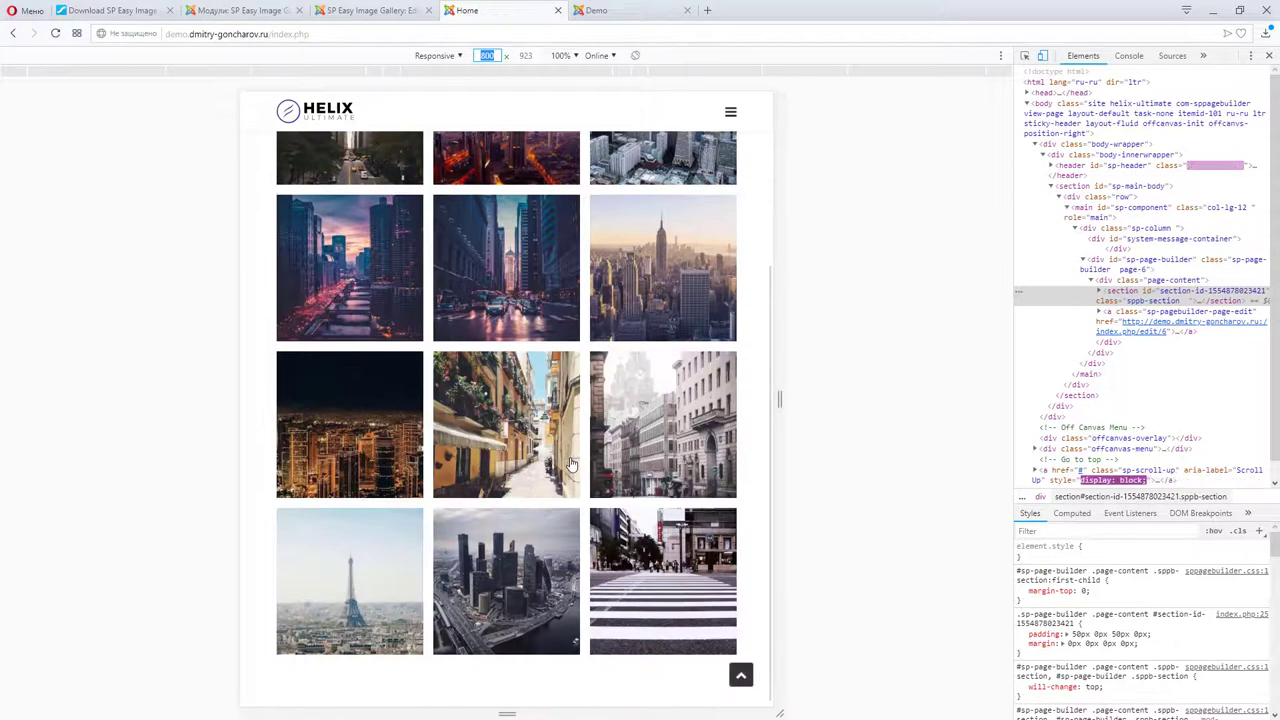
scroll(572, 455, up, 3)
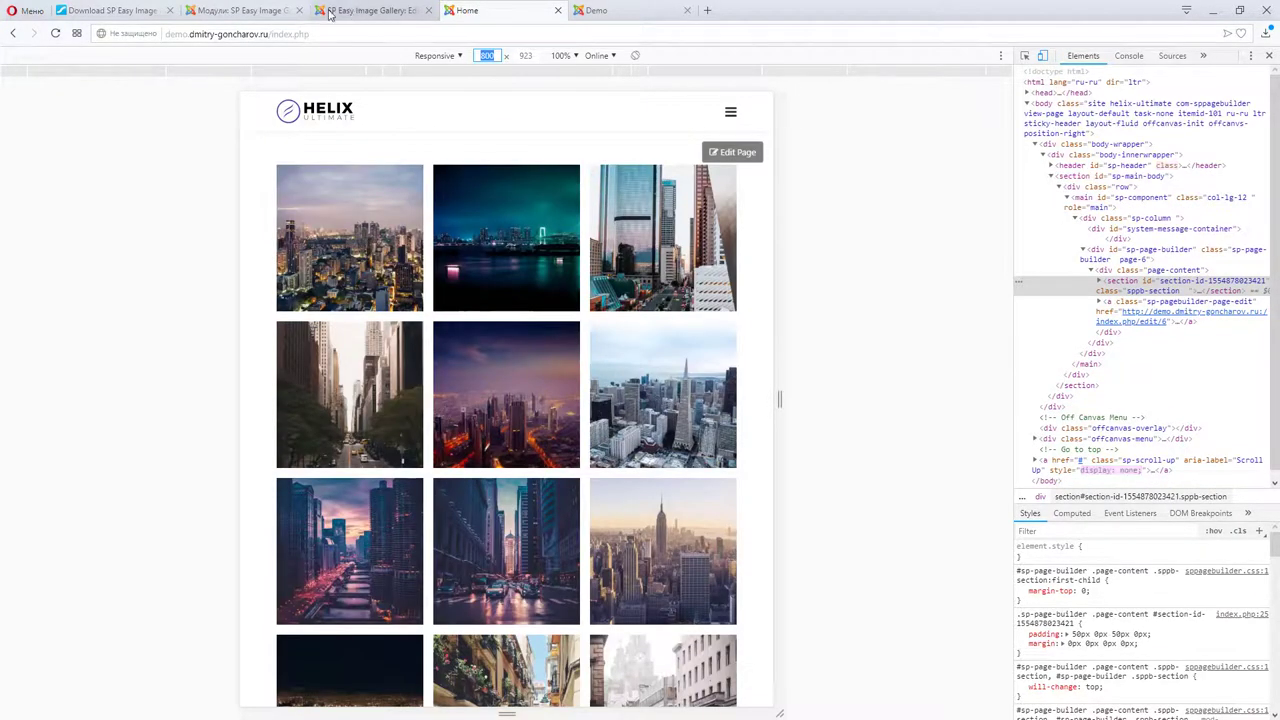
Step: Set Columns (Tablet) to 4 in the gallery module, save the module and return to the Home page preview
click(226, 12)
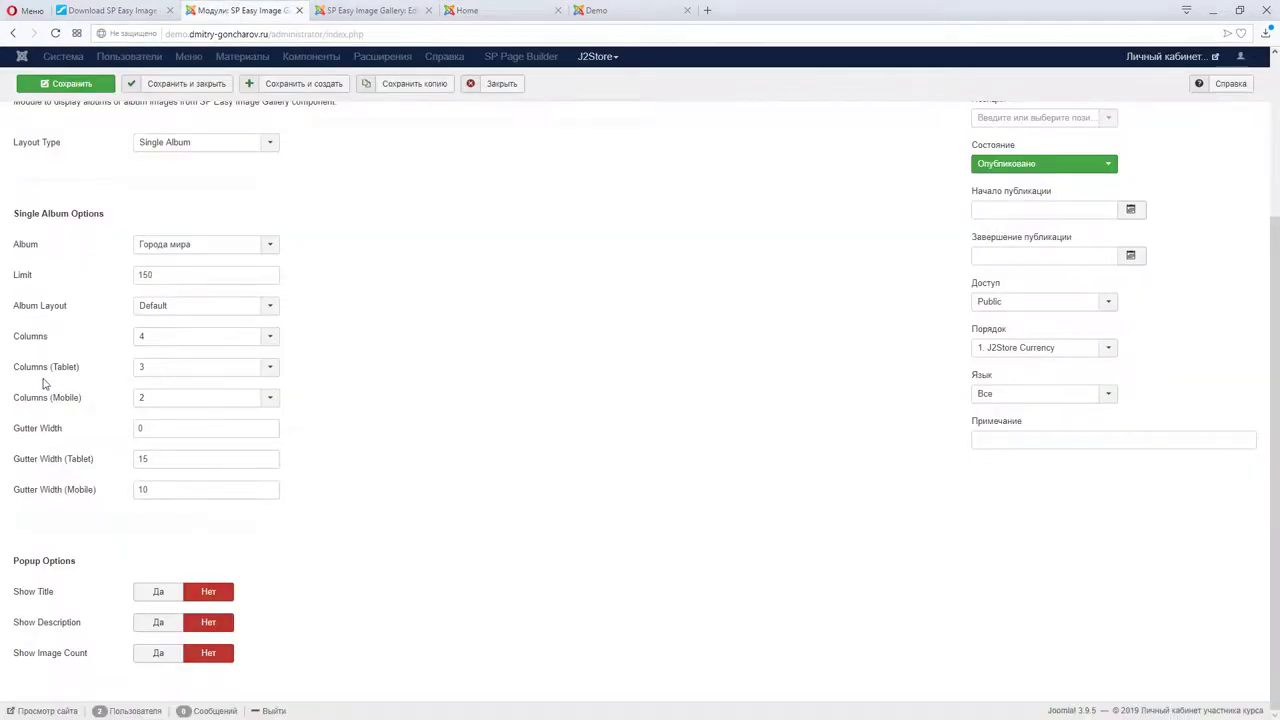
click(185, 372)
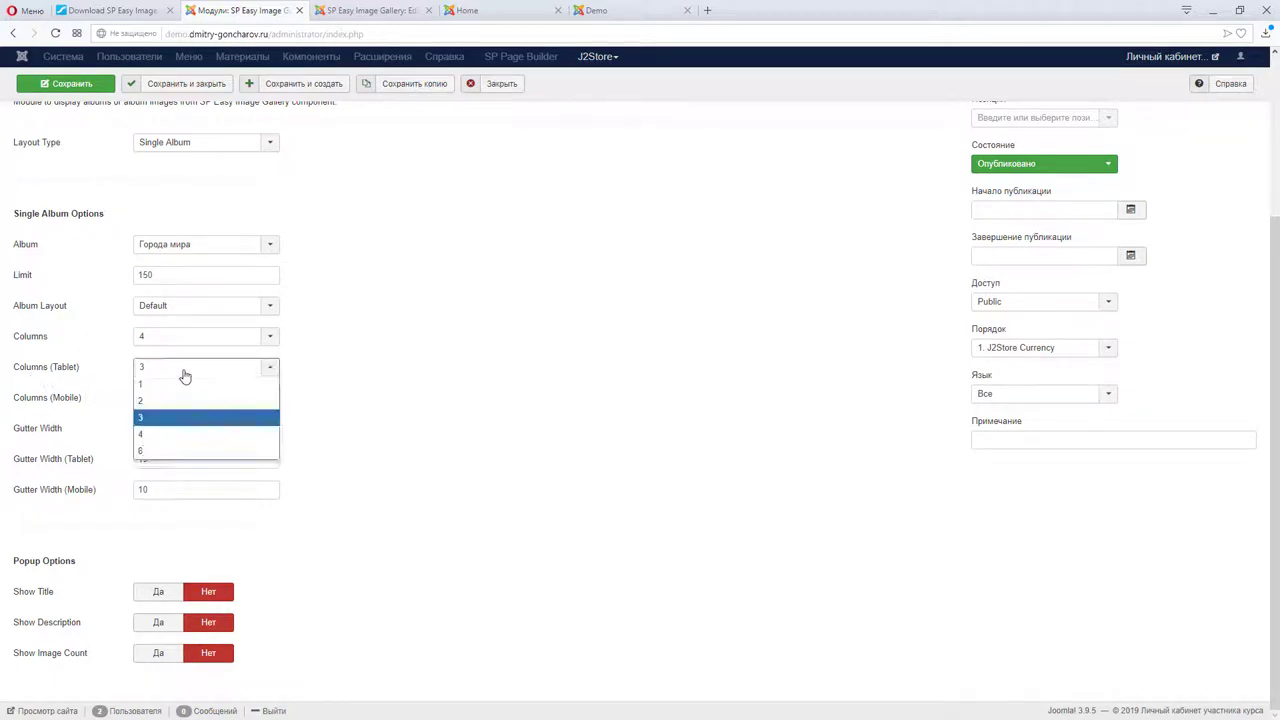
click(163, 434)
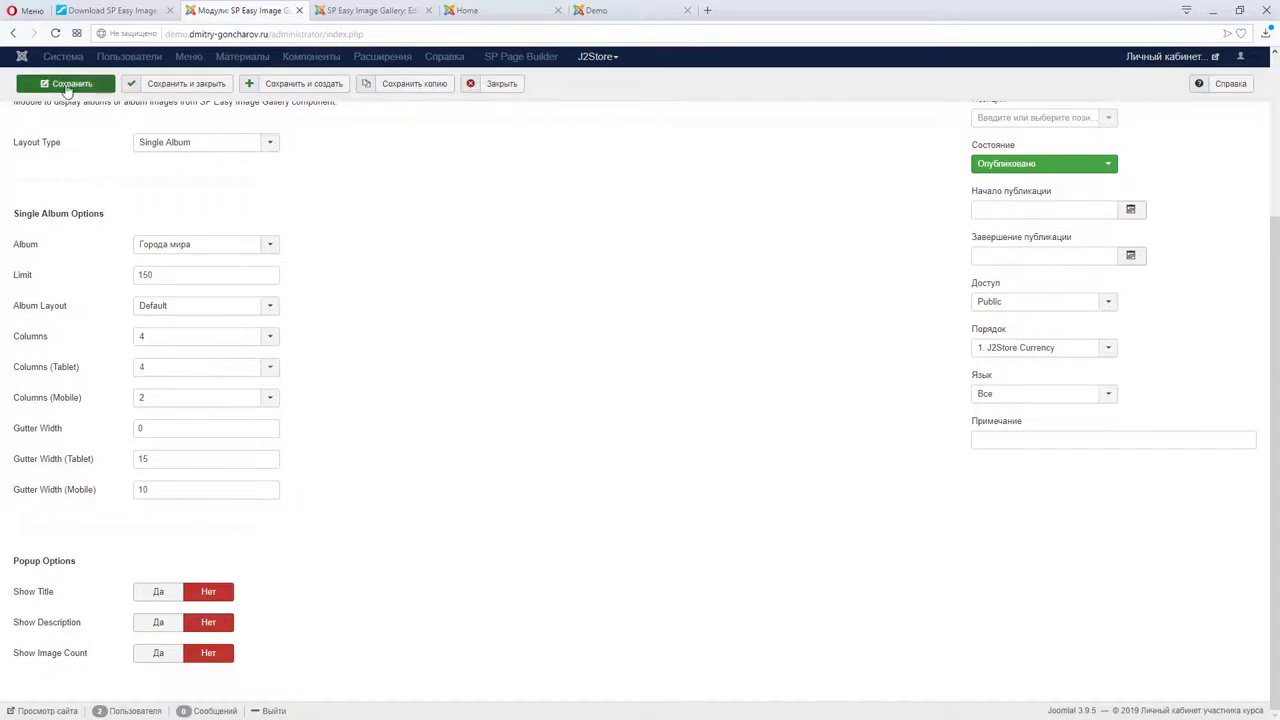
click(481, 16)
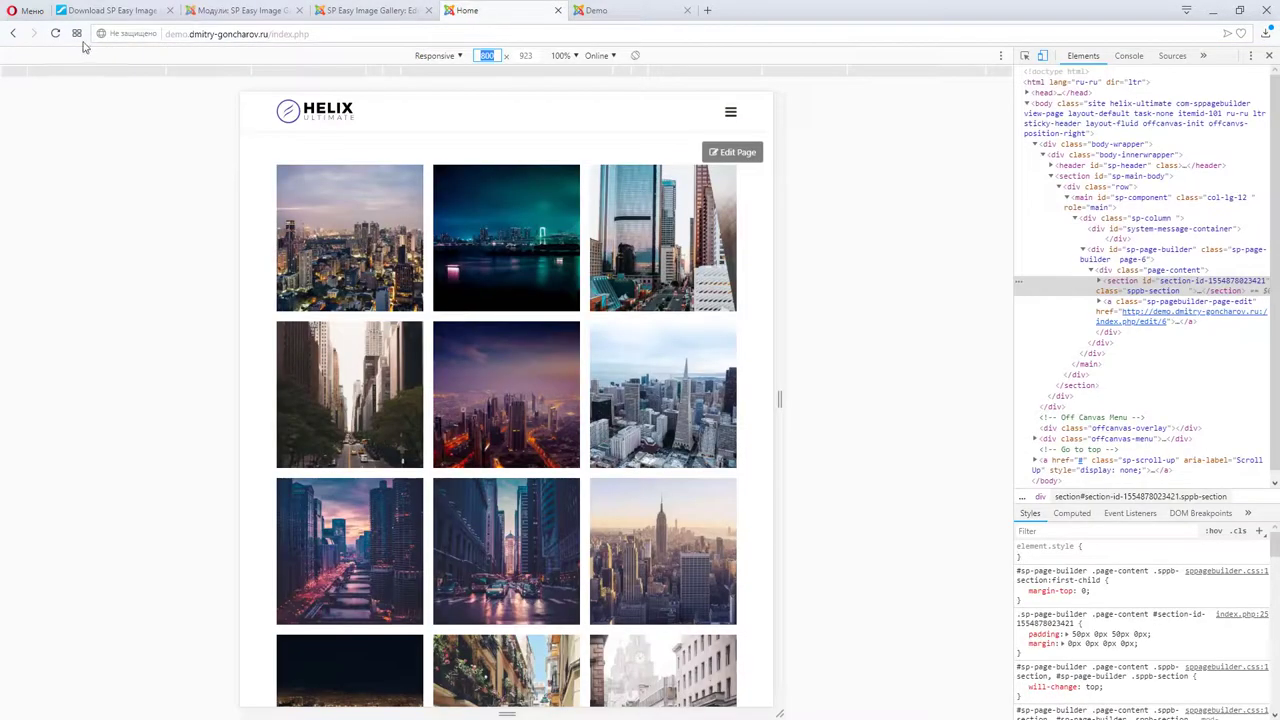
Step: Reload the Home page preview and check the gallery's columns at widths of about 1364 px and 710 px
click(55, 33)
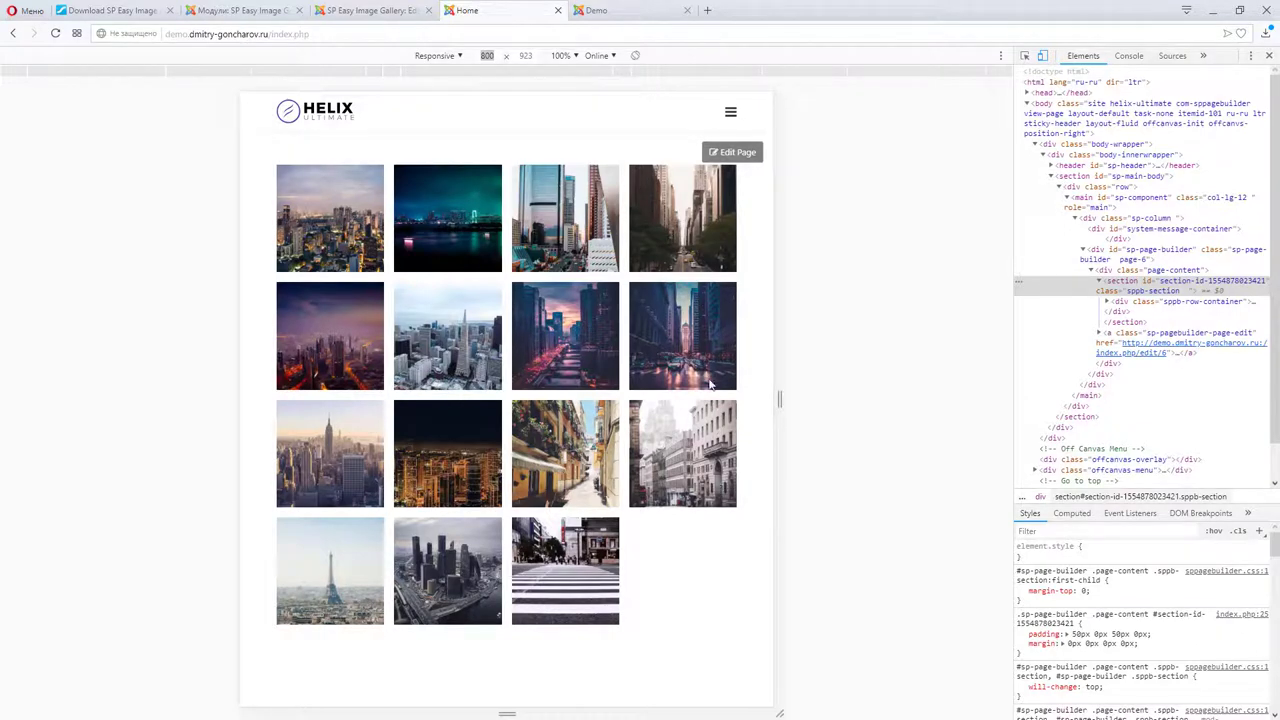
drag(779, 399, 965, 416)
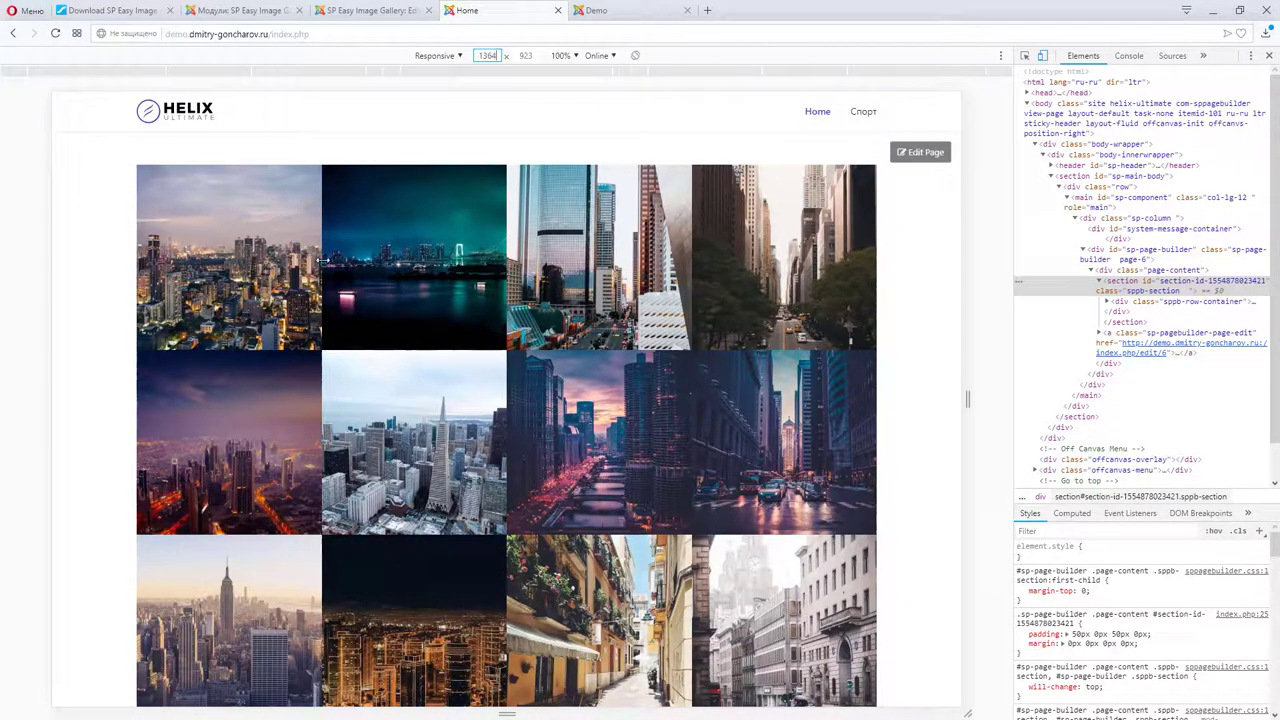
drag(966, 402, 750, 445)
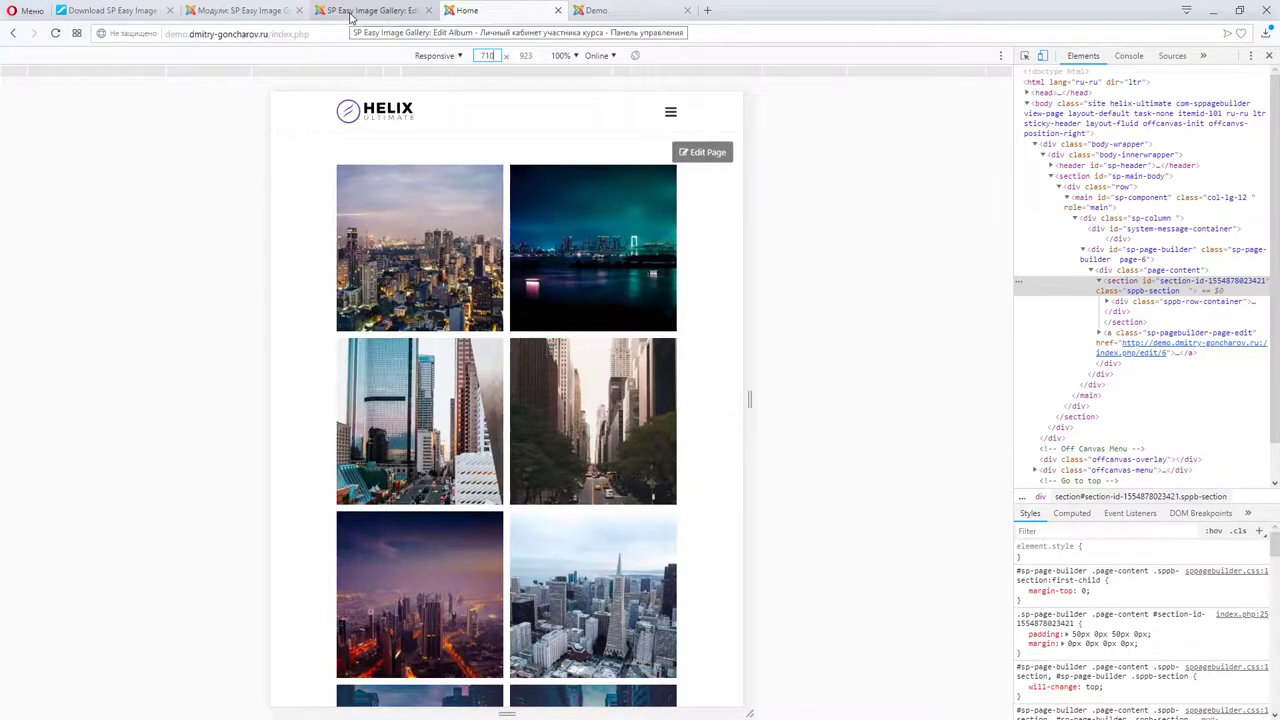
Step: Set the gallery module's Album Layout to Mosaic and save the module
click(240, 10)
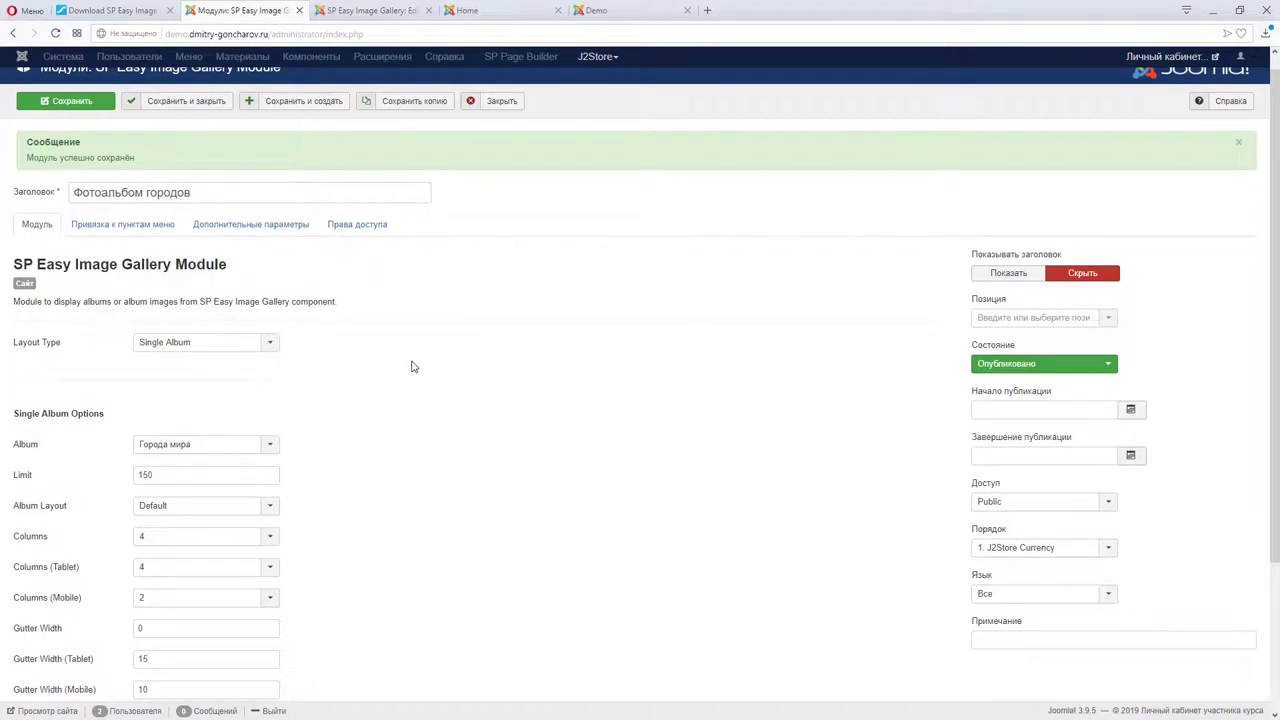
scroll(407, 492, down, 1)
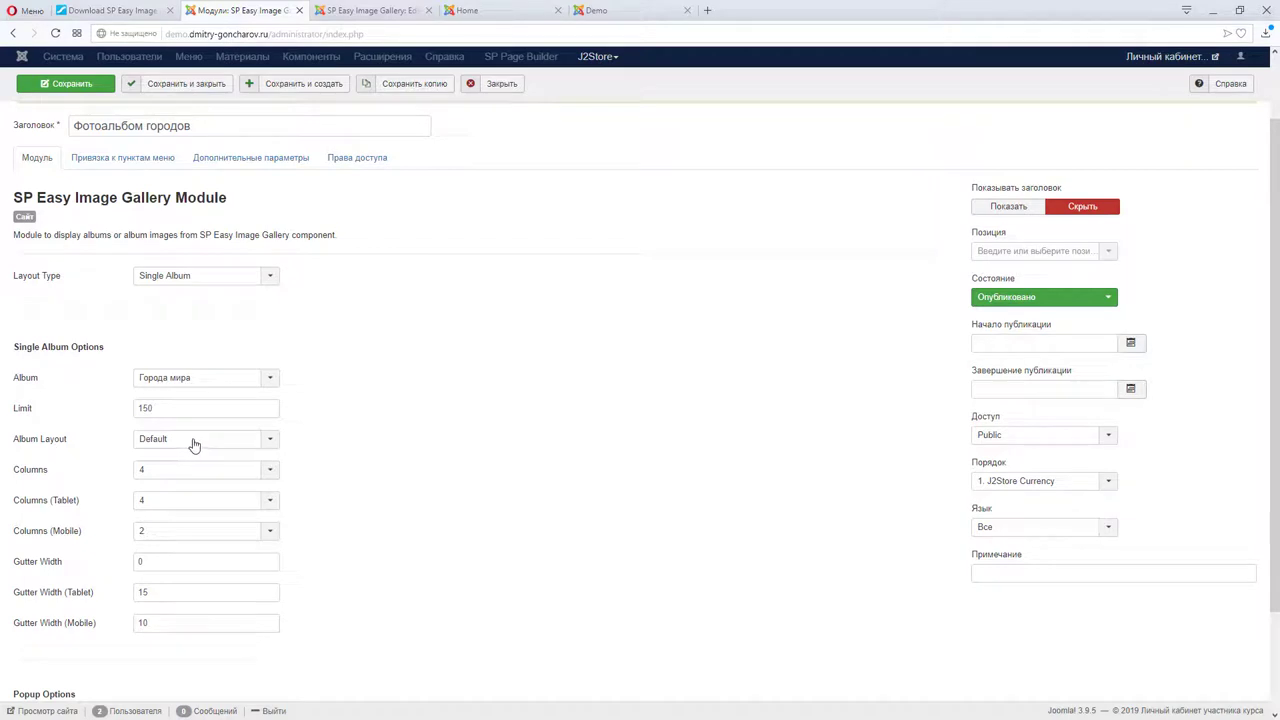
click(194, 444)
click(153, 474)
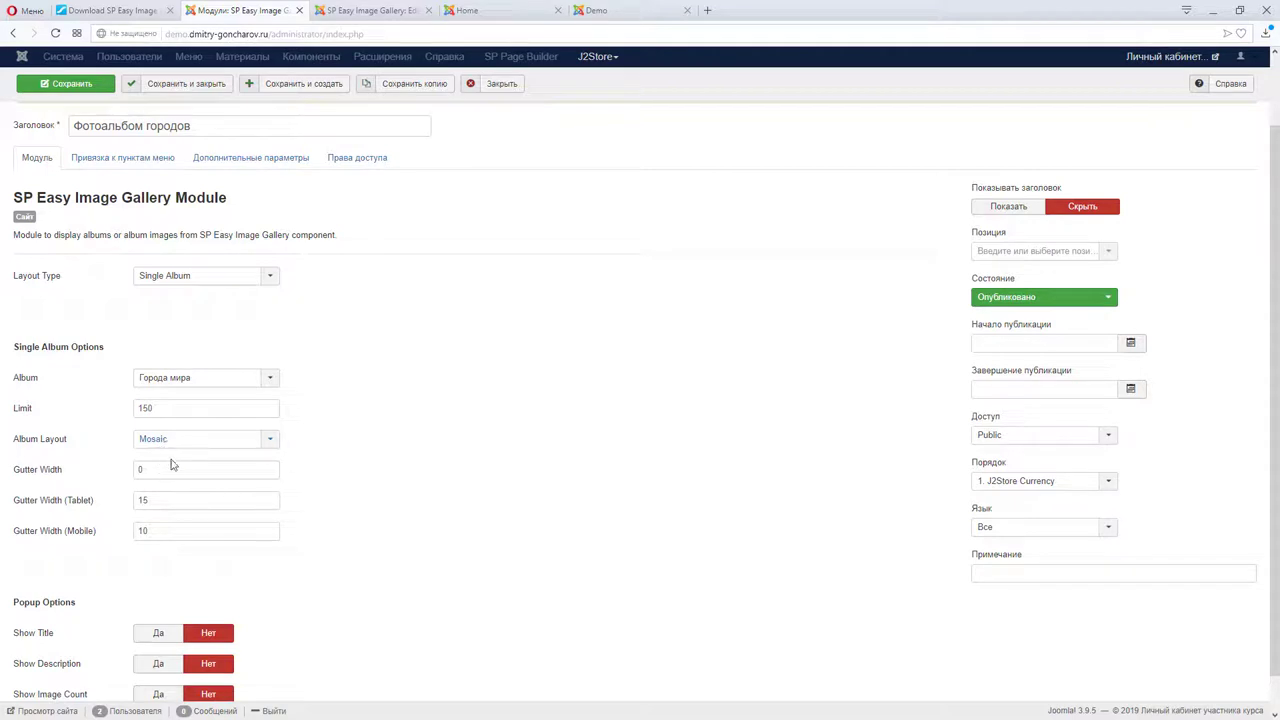
click(172, 440)
click(166, 453)
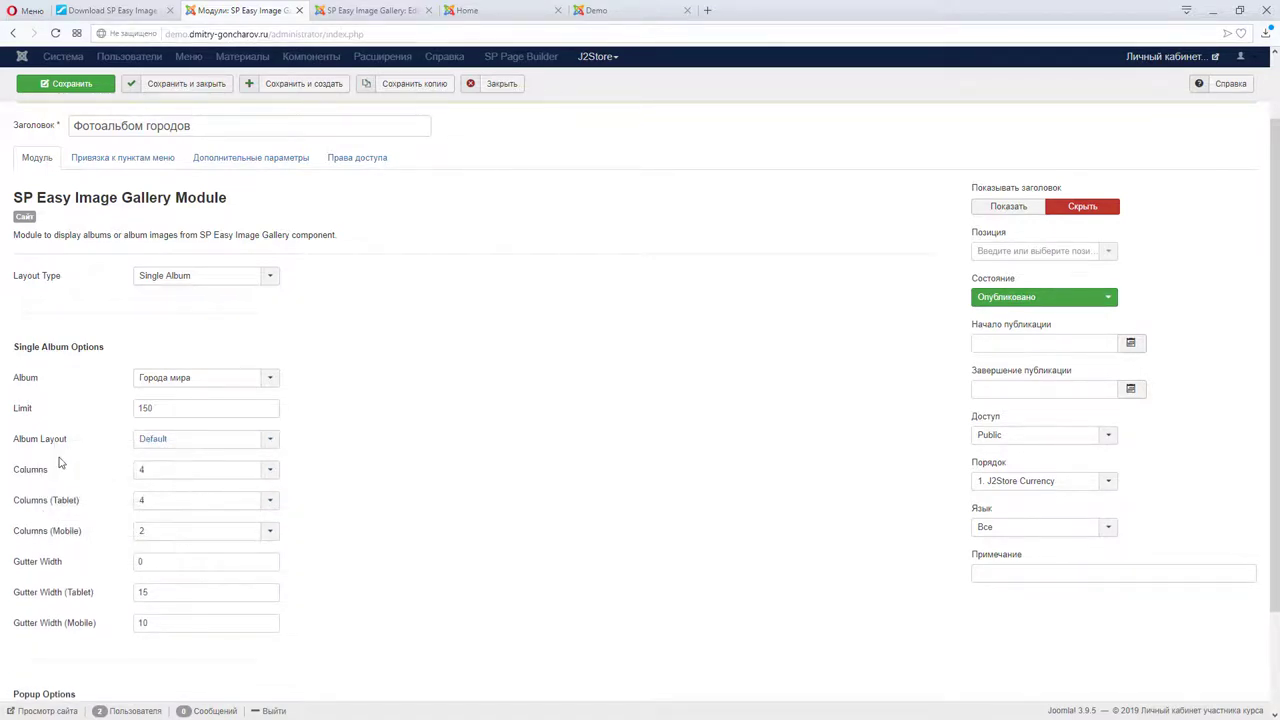
click(200, 447)
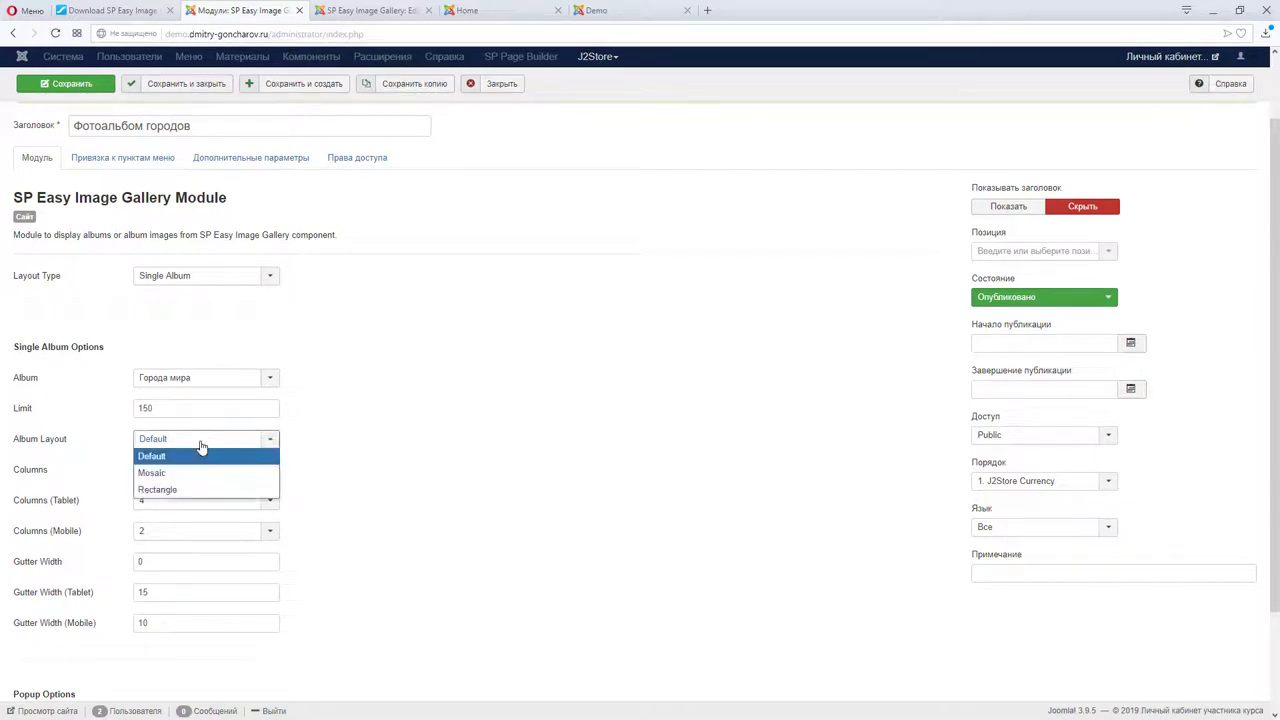
click(178, 468)
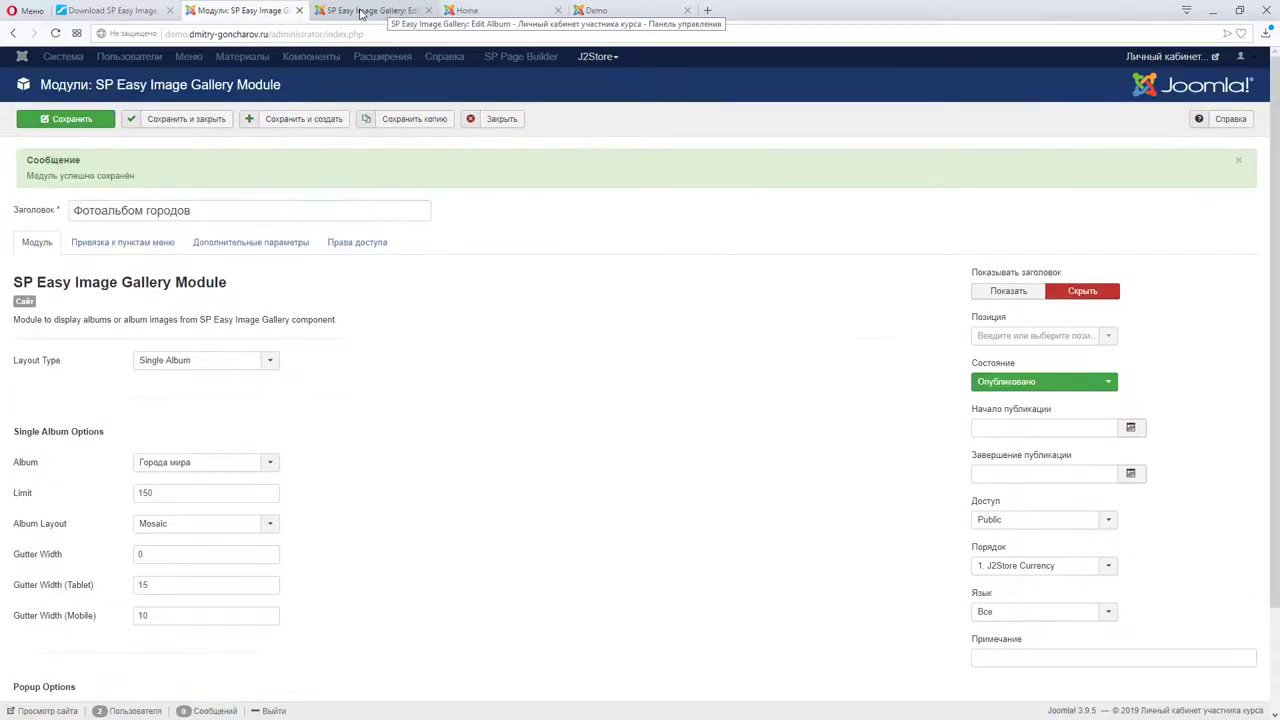
Step: Reload the Home page preview and look through the mosaic gallery at the 710 px width
click(488, 12)
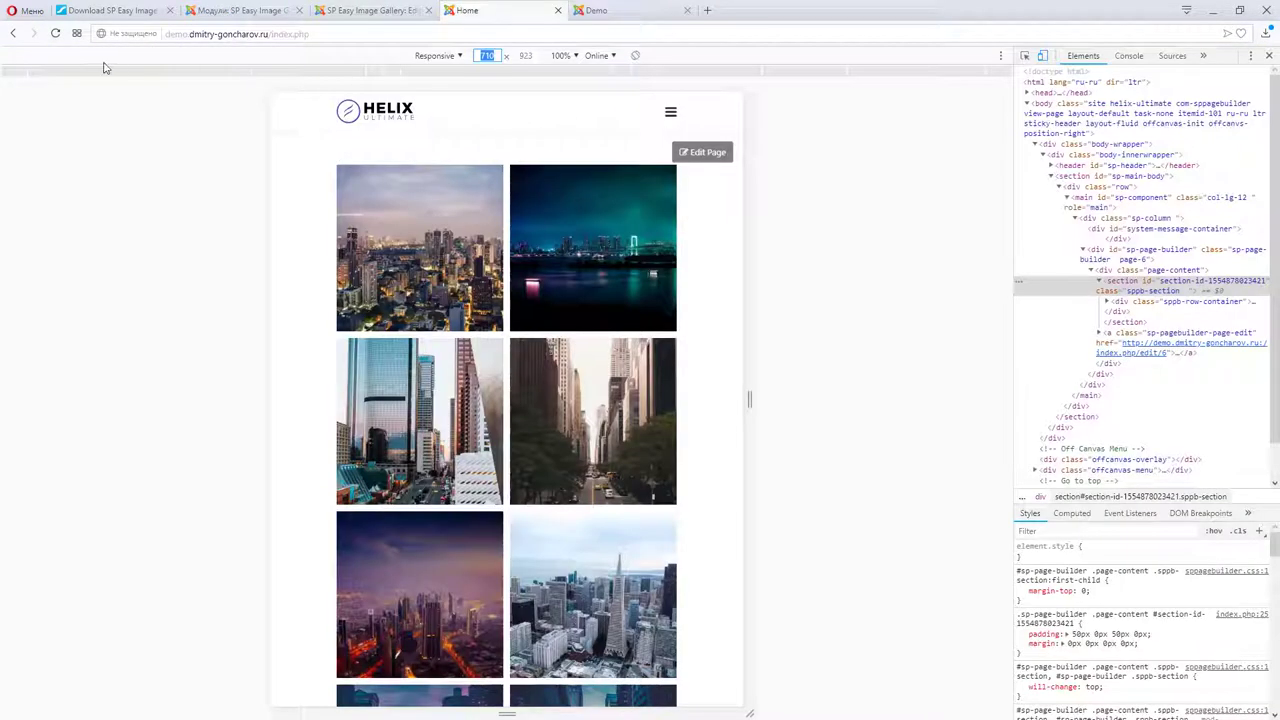
click(55, 33)
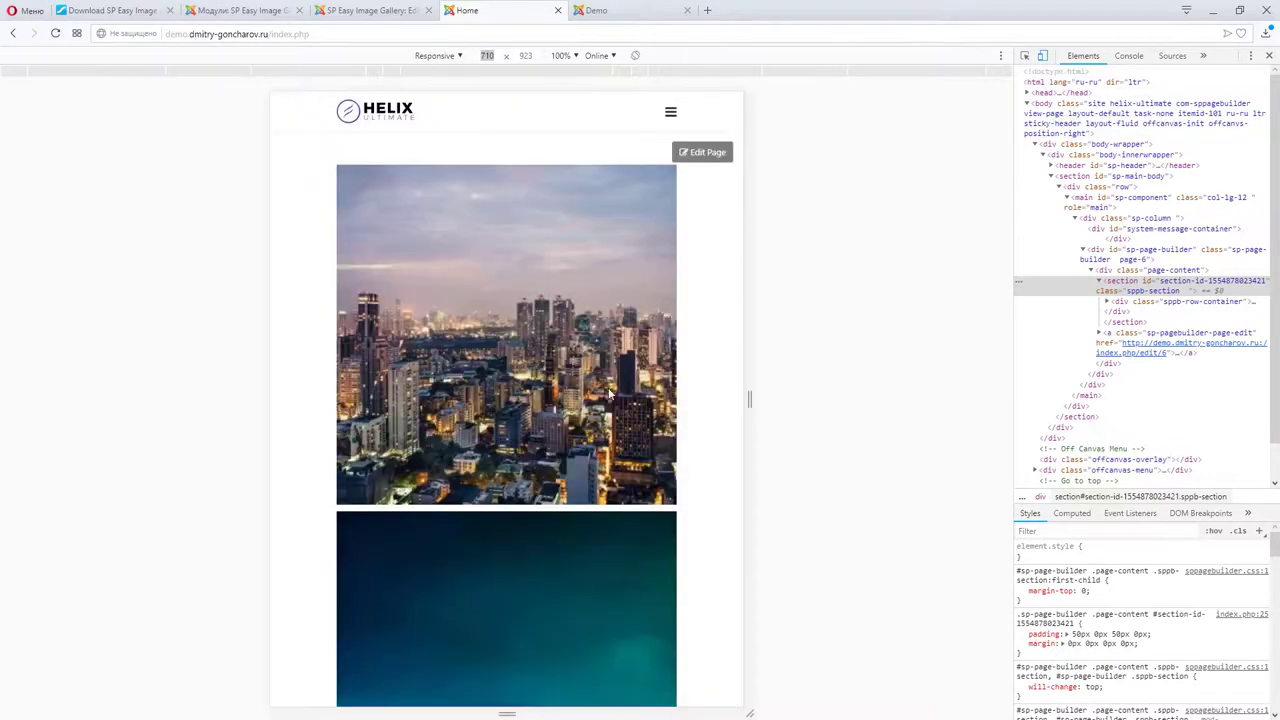
scroll(568, 460, down, 4)
scroll(568, 455, down, 5)
scroll(569, 442, up, 10)
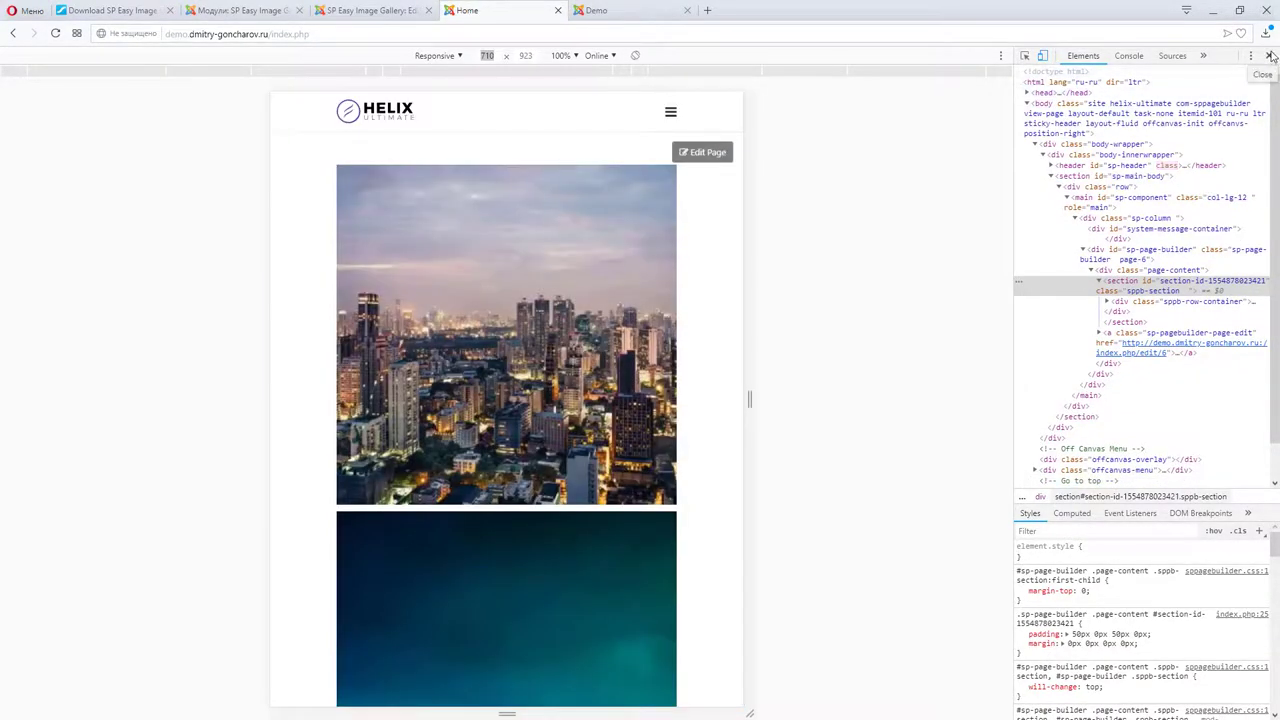
Step: Close the developer tools and examine the mosaic gallery's full desktop layout, including the column ends, on the Home page
click(1269, 55)
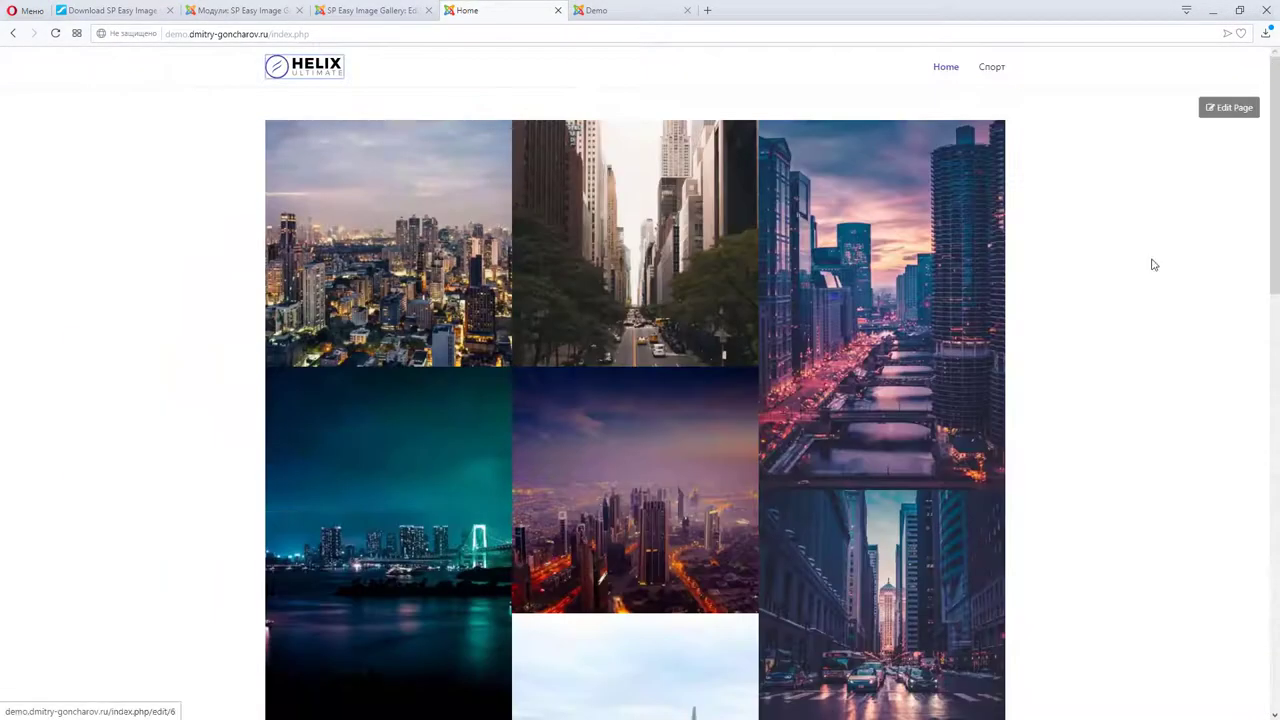
scroll(333, 380, down, 2)
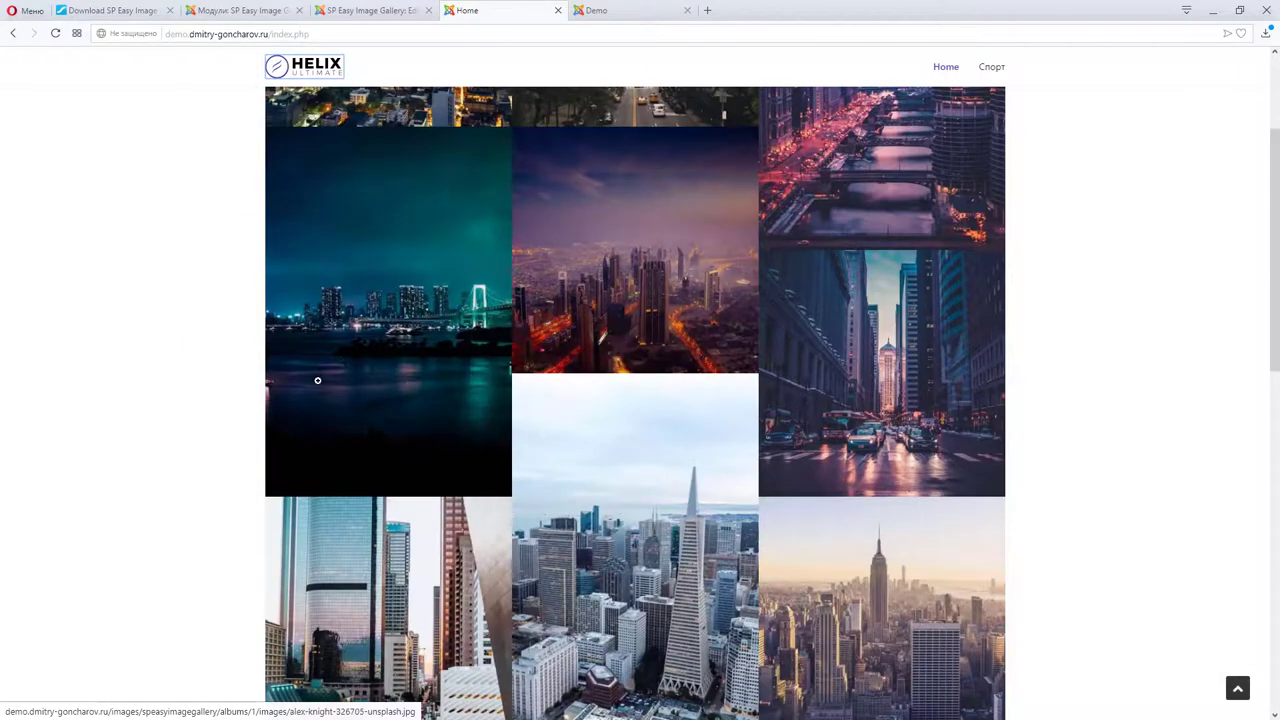
scroll(333, 380, down, 2)
scroll(354, 390, up, 3)
scroll(397, 405, up, 3)
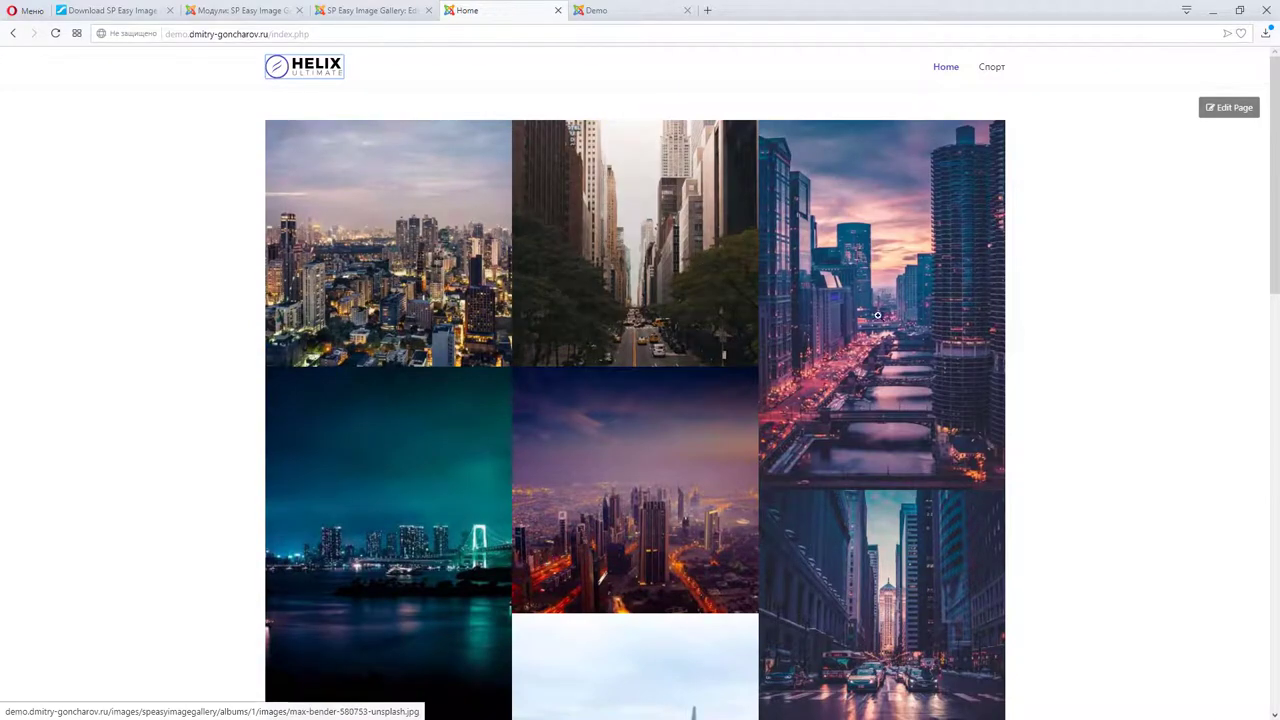
scroll(867, 356, down, 3)
scroll(867, 356, down, 3)
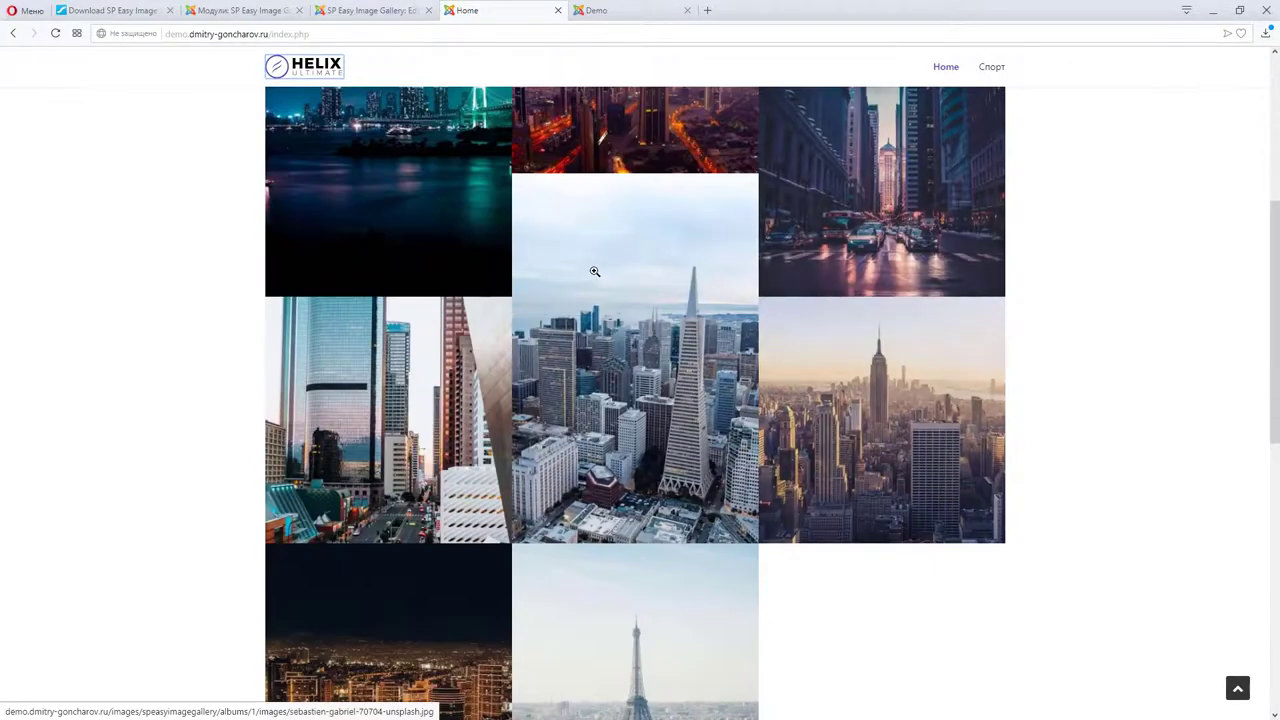
scroll(591, 274, down, 5)
scroll(543, 423, down, 4)
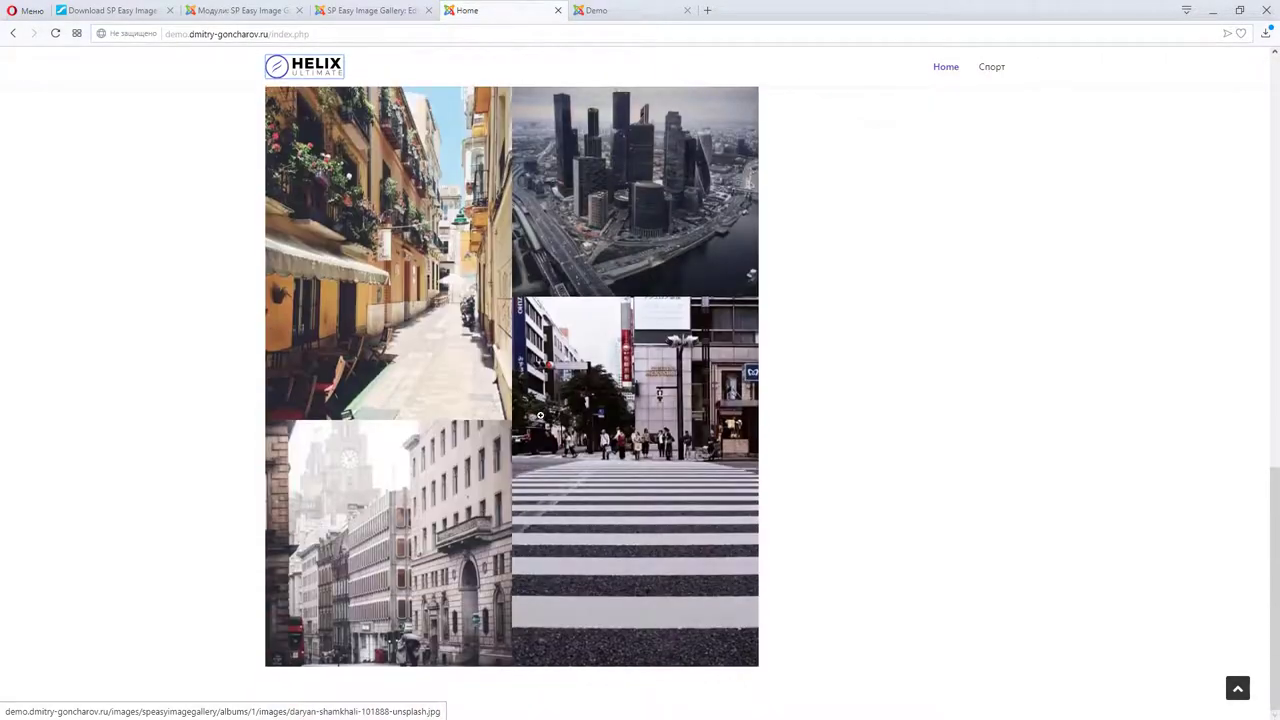
scroll(568, 418, up, 8)
scroll(568, 418, down, 6)
scroll(440, 451, up, 6)
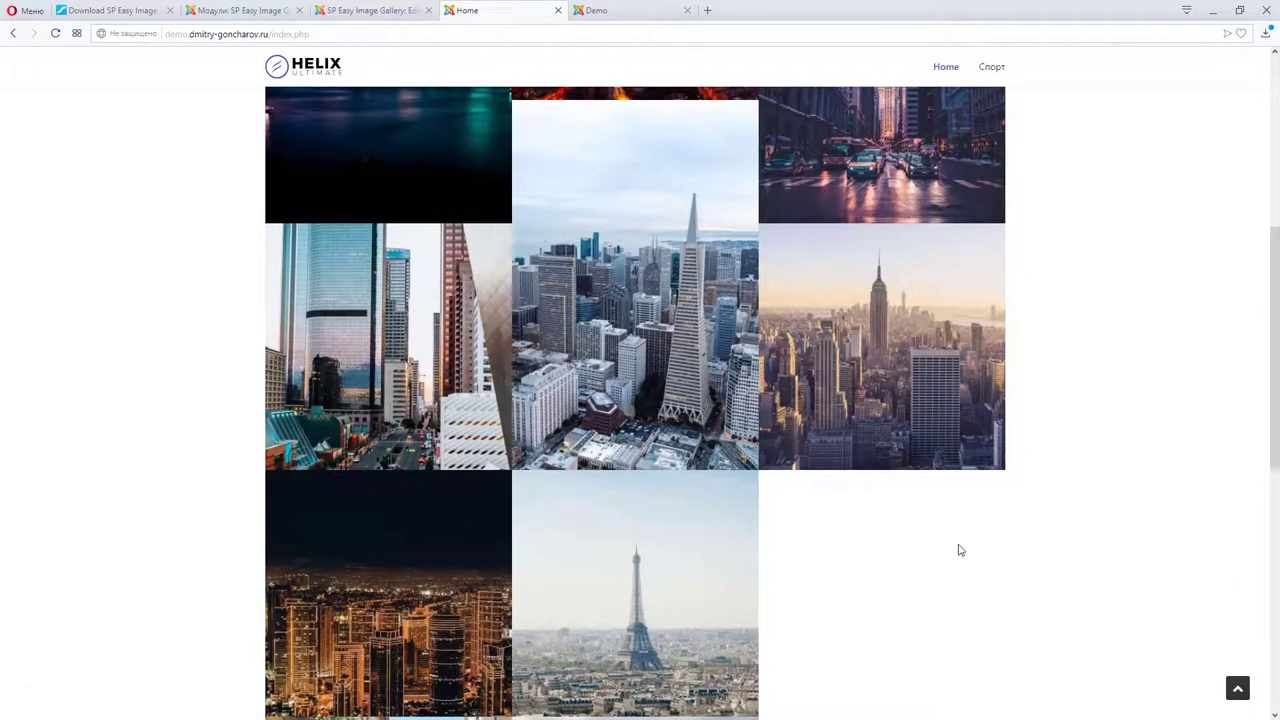
scroll(771, 519, down, 7)
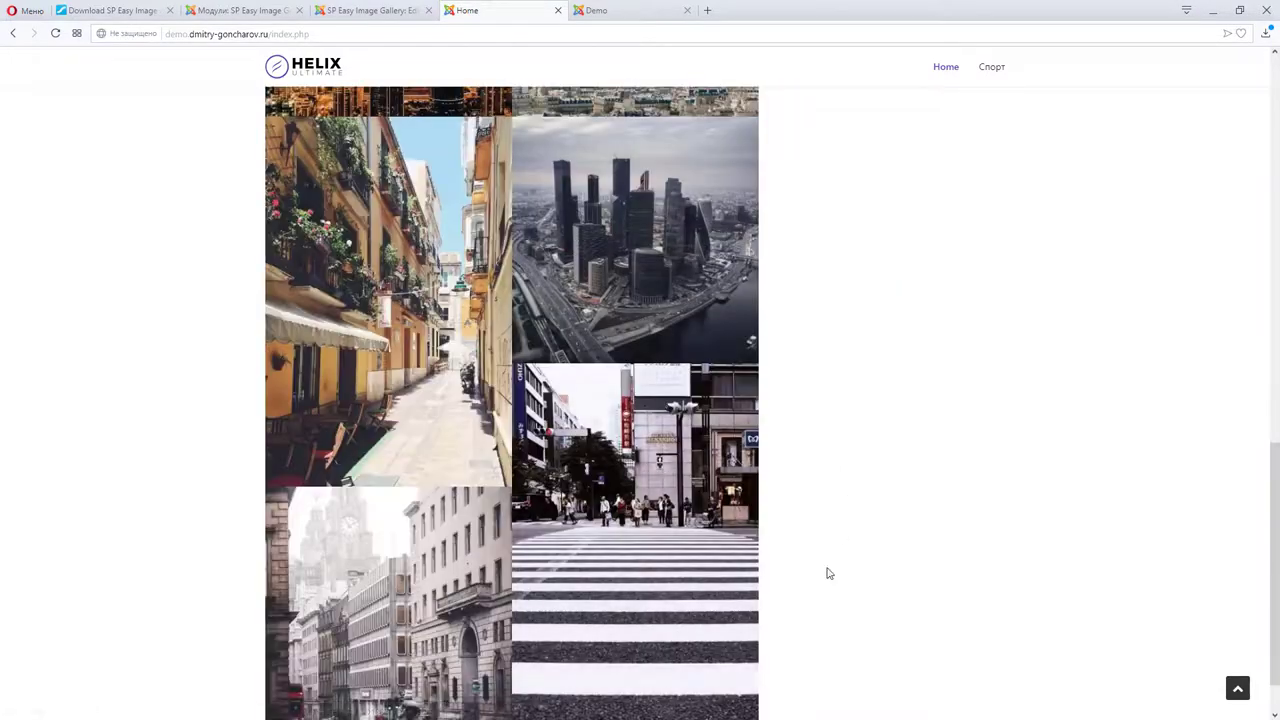
scroll(862, 279, up, 3)
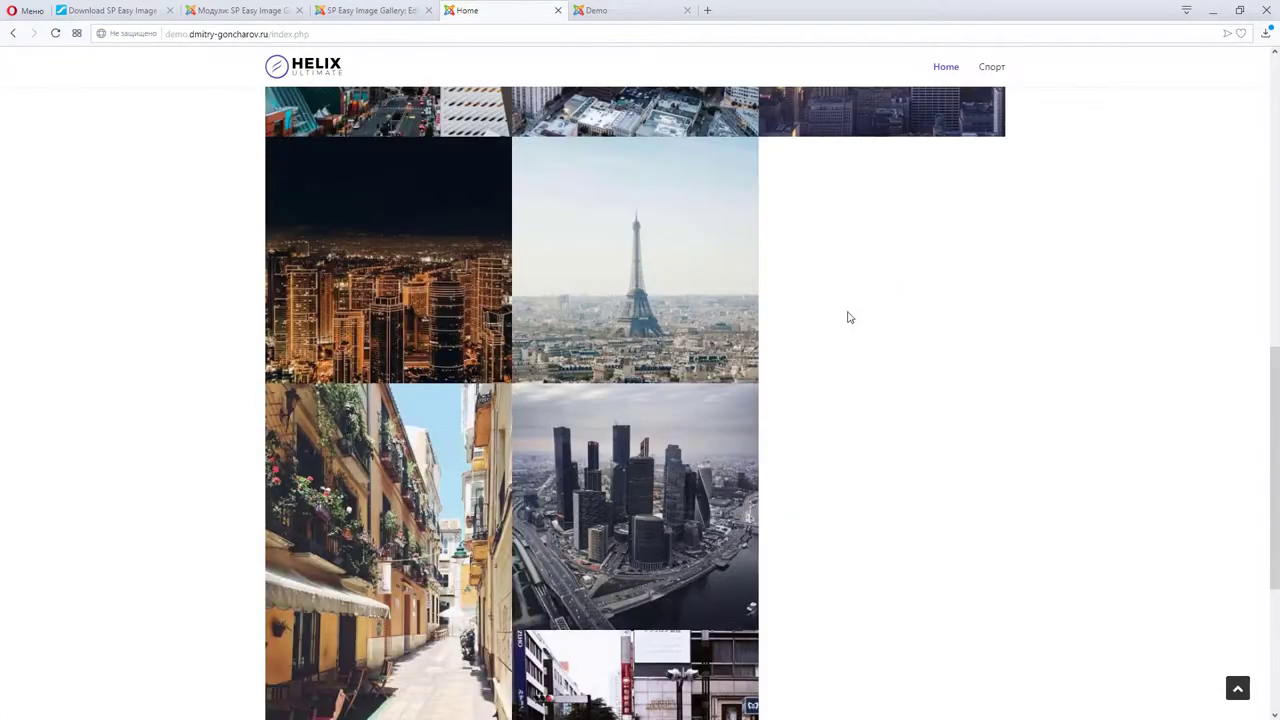
scroll(863, 401, up, 10)
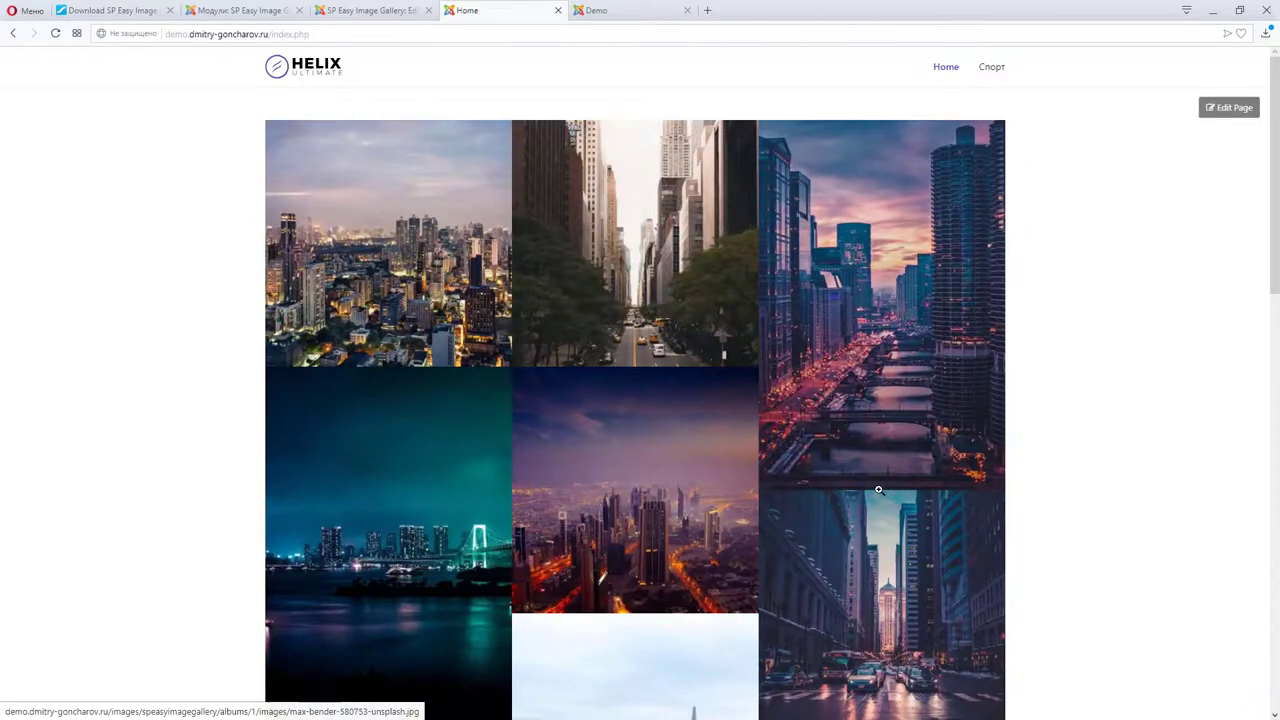
scroll(661, 516, down, 10)
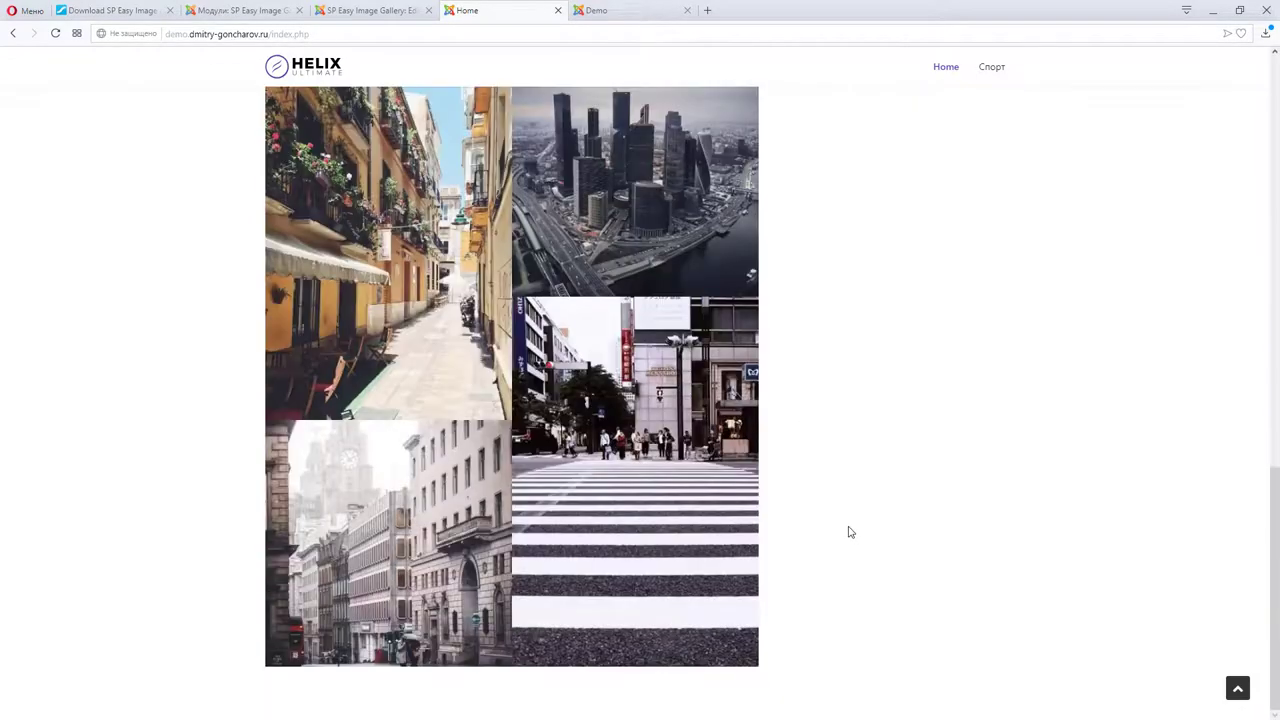
scroll(851, 531, up, 1)
scroll(853, 540, up, 10)
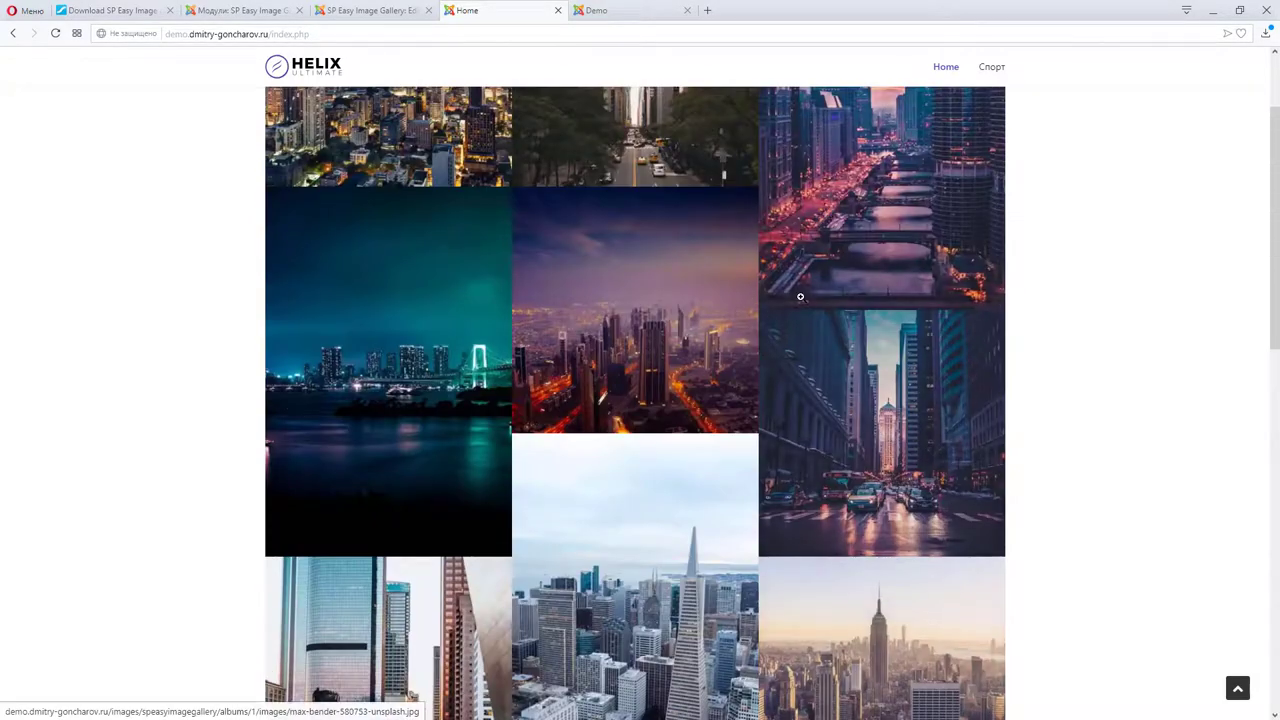
scroll(811, 521, down, 3)
scroll(803, 520, down, 2)
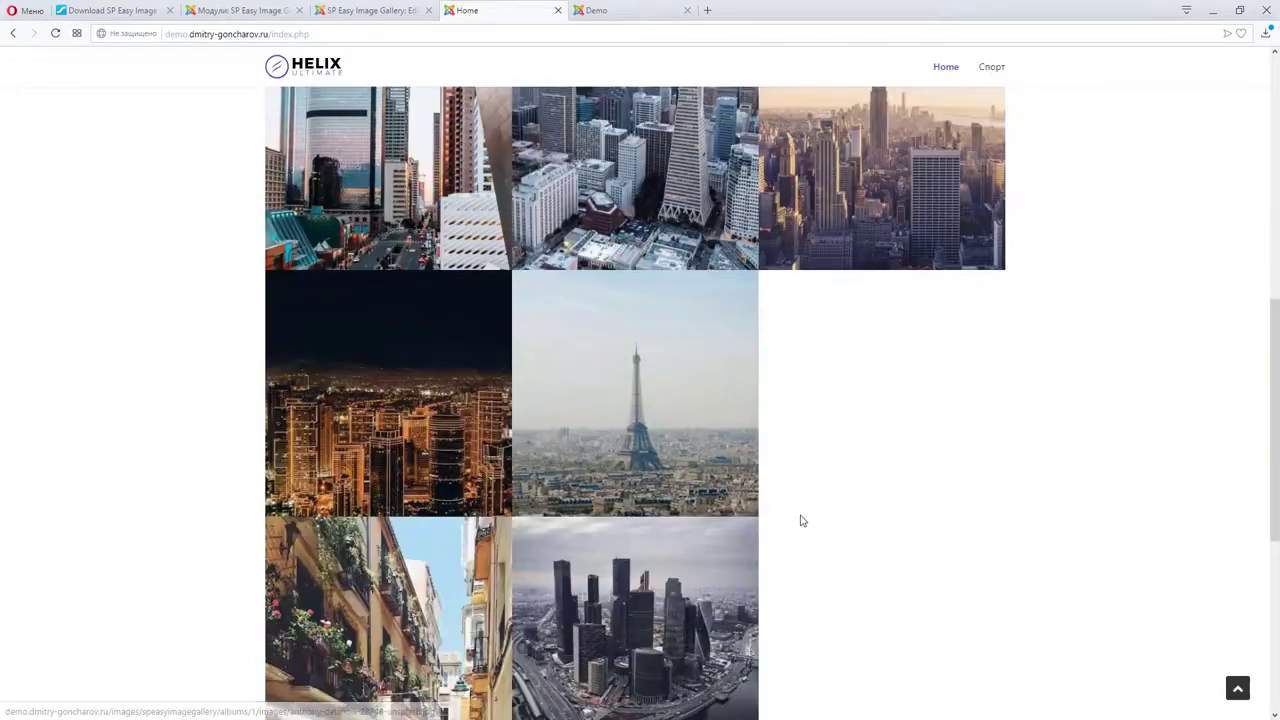
scroll(763, 485, up, 2)
Step: Compare the image order in the album's edit list with the end of the mosaic gallery on the Home page
click(262, 10)
click(365, 10)
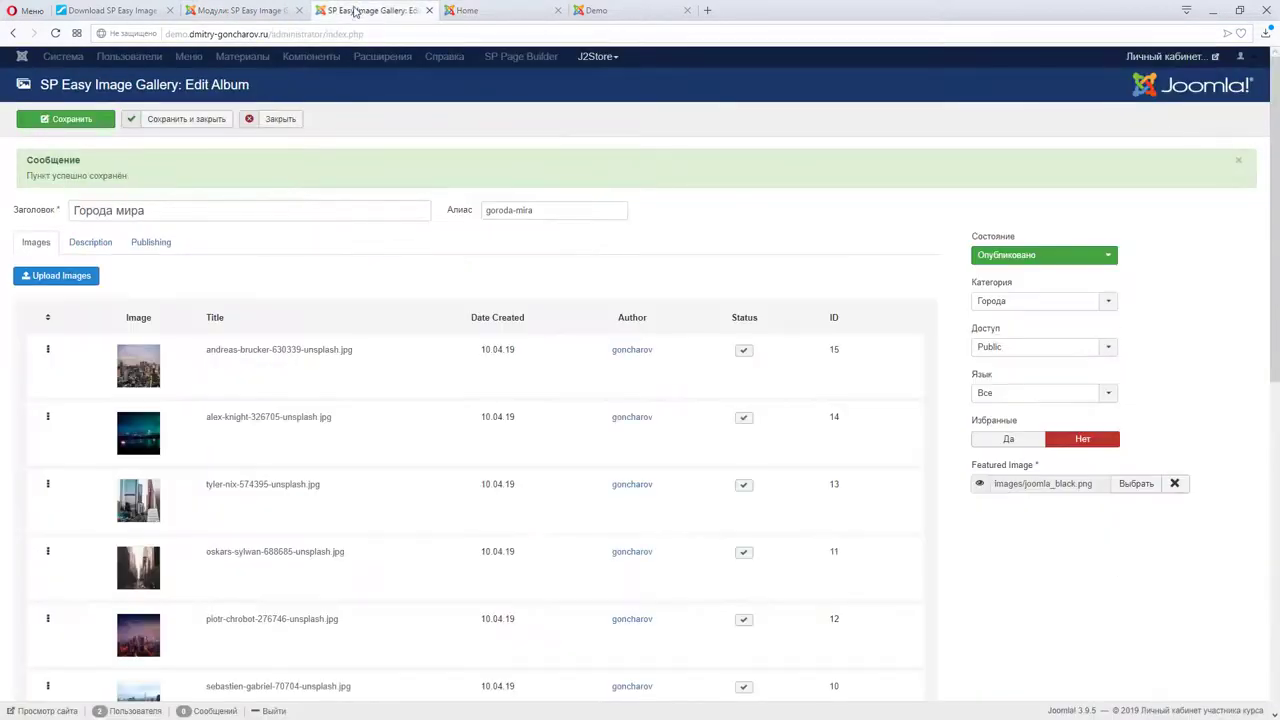
scroll(81, 392, down, 2)
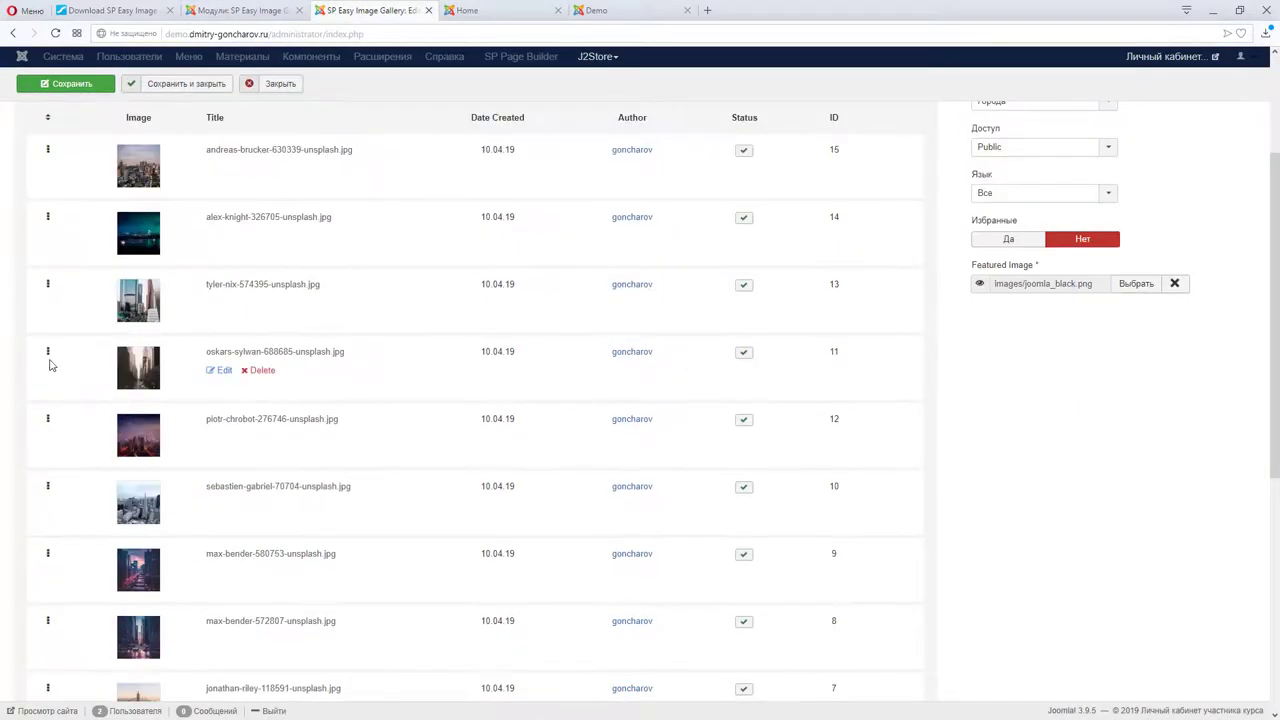
scroll(45, 467, down, 5)
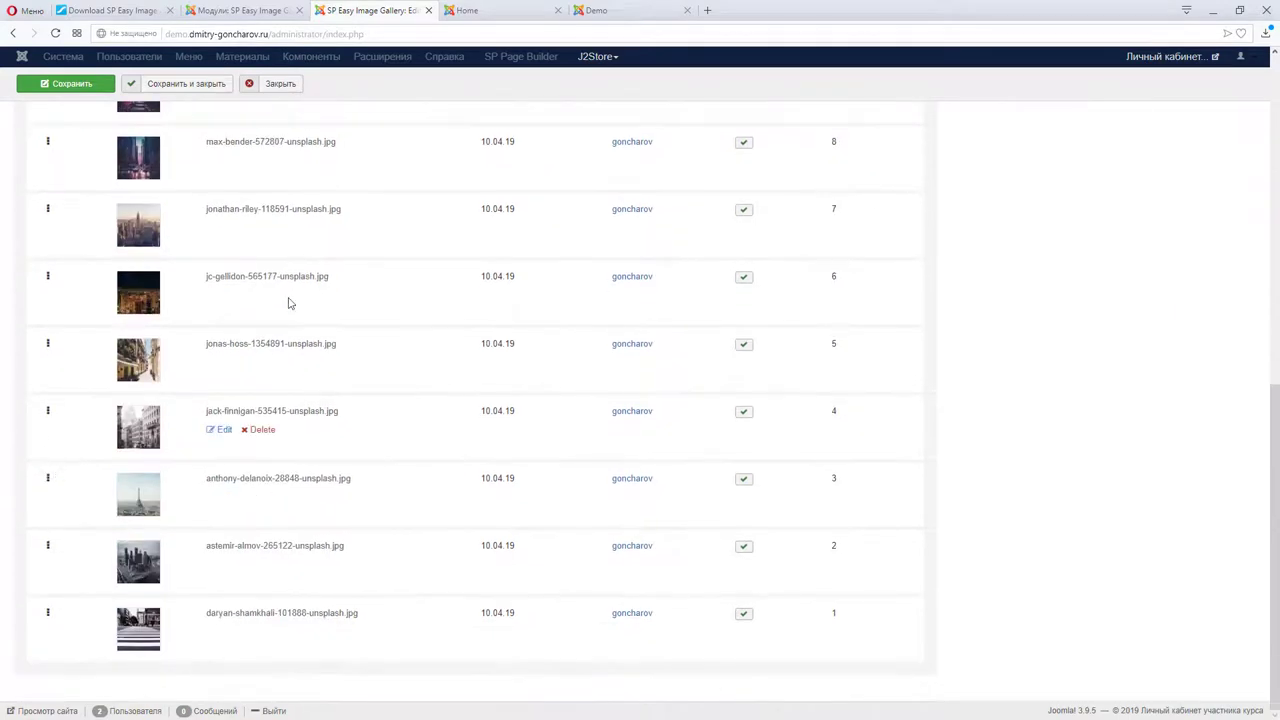
click(470, 10)
scroll(617, 509, down, 6)
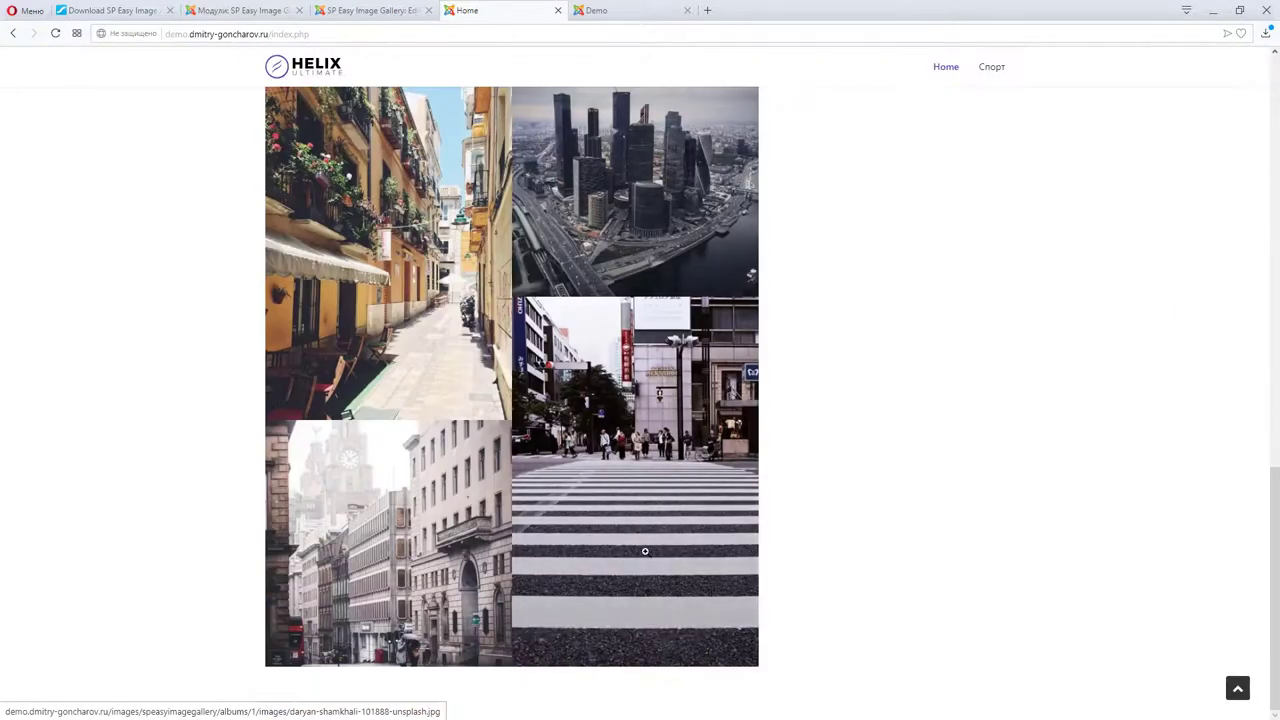
Step: Move the album images with IDs 1 and 2 up to directly below the image with ID 9, and save the album
key(ctrl+Tab)
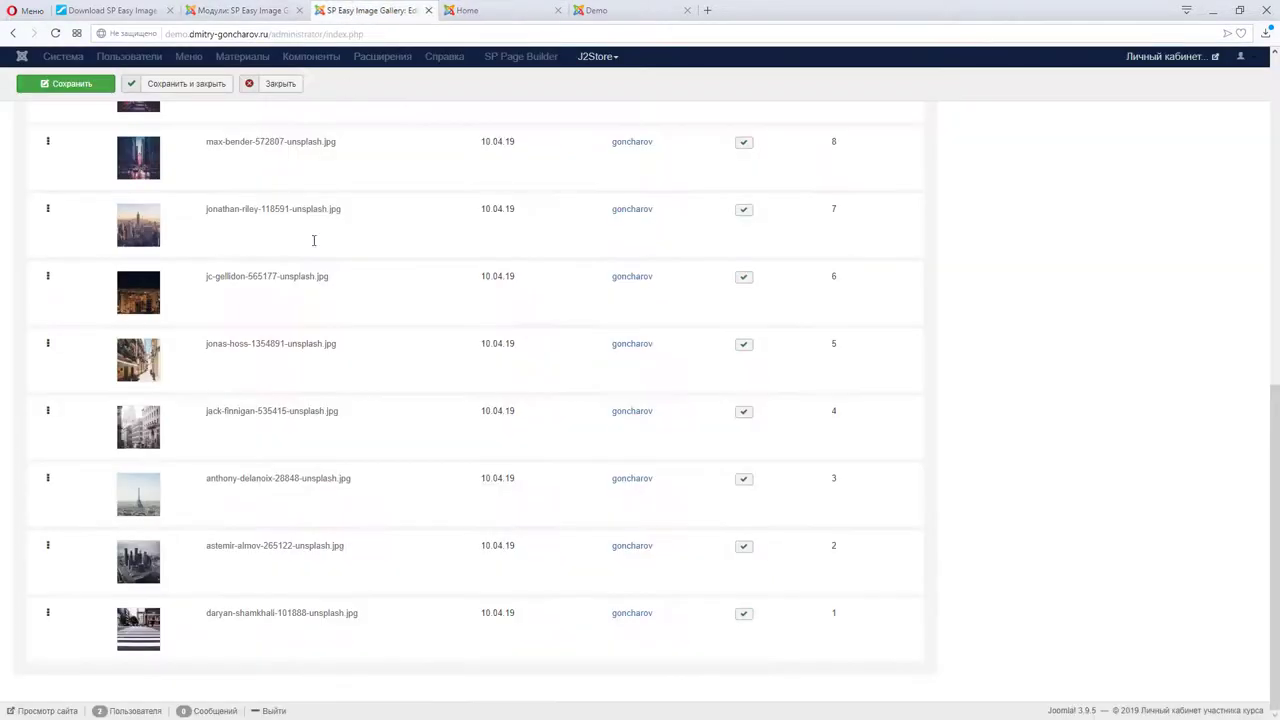
drag(48, 611, 66, 141)
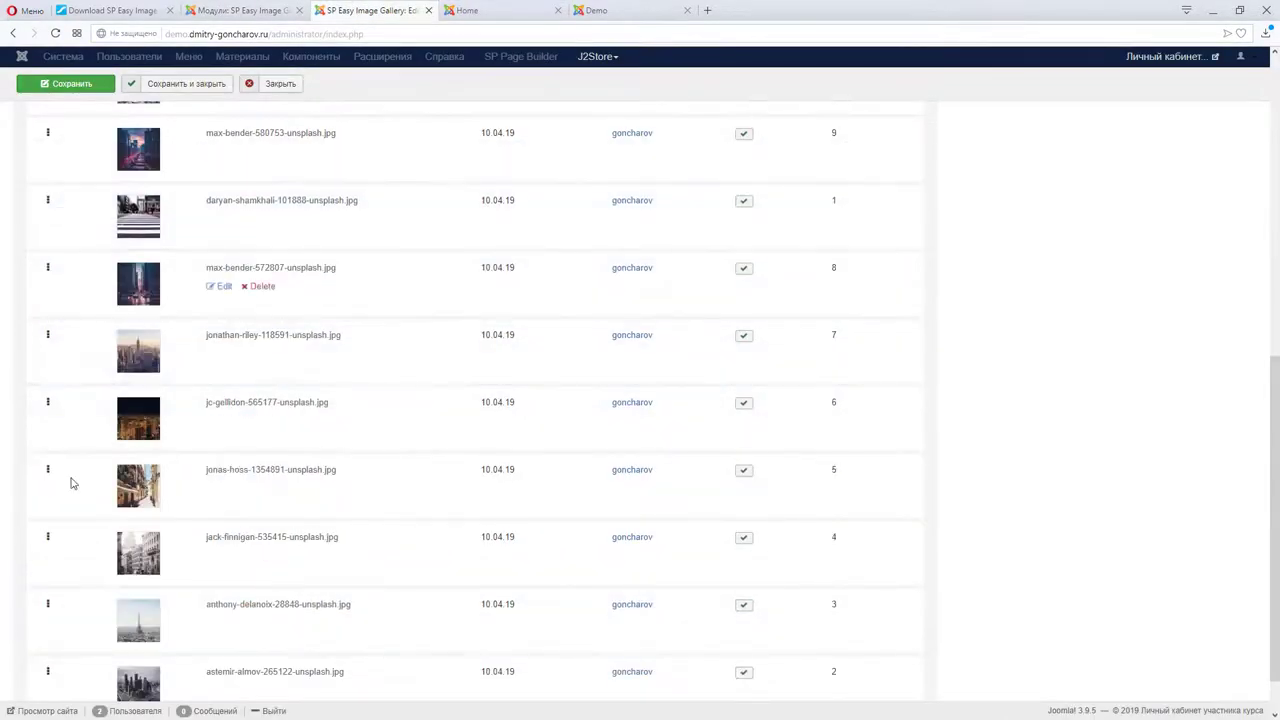
drag(46, 611, 90, 236)
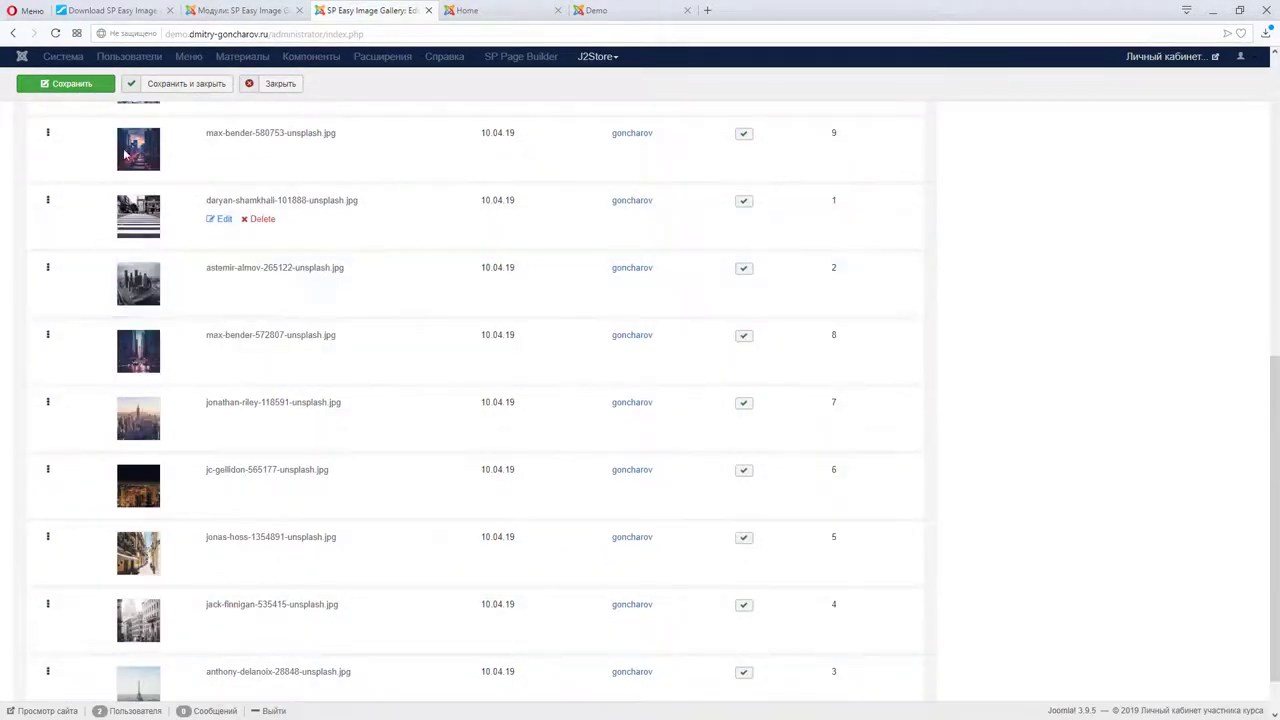
Step: Reload the Home page and check the reordered images in the mosaic gallery
key(ctrl+Tab)
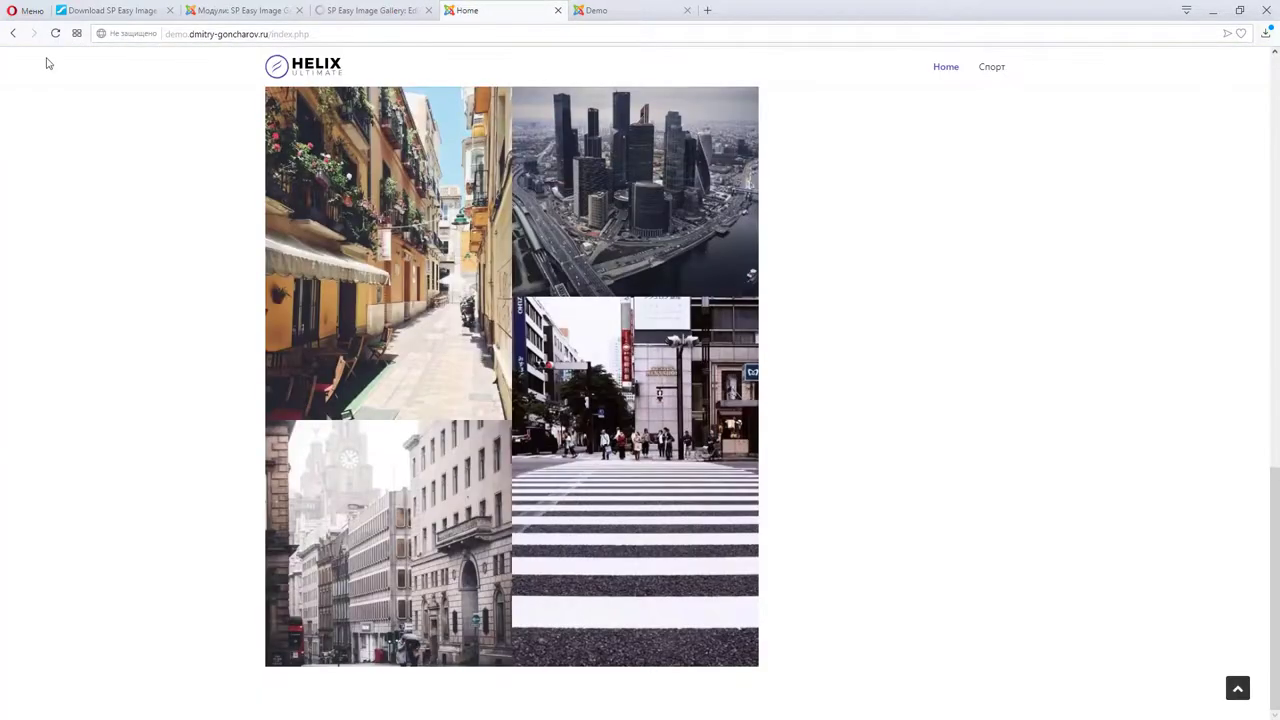
click(55, 34)
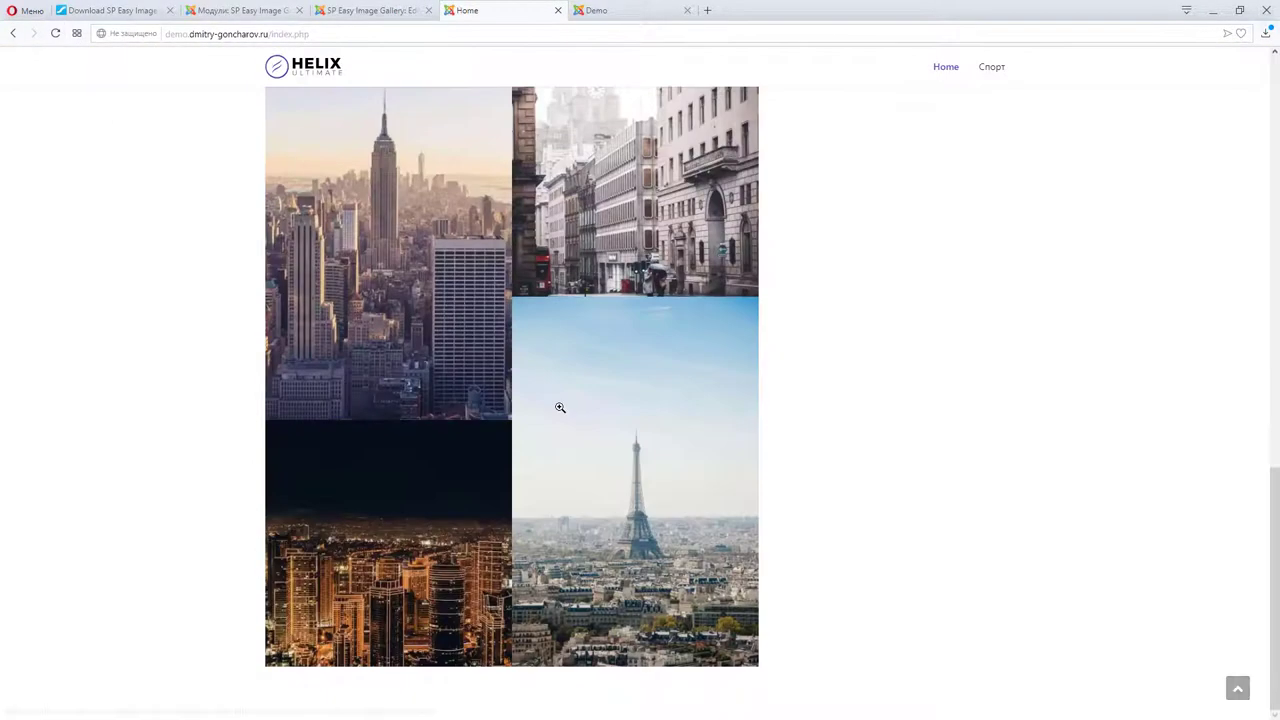
scroll(895, 511, up, 12)
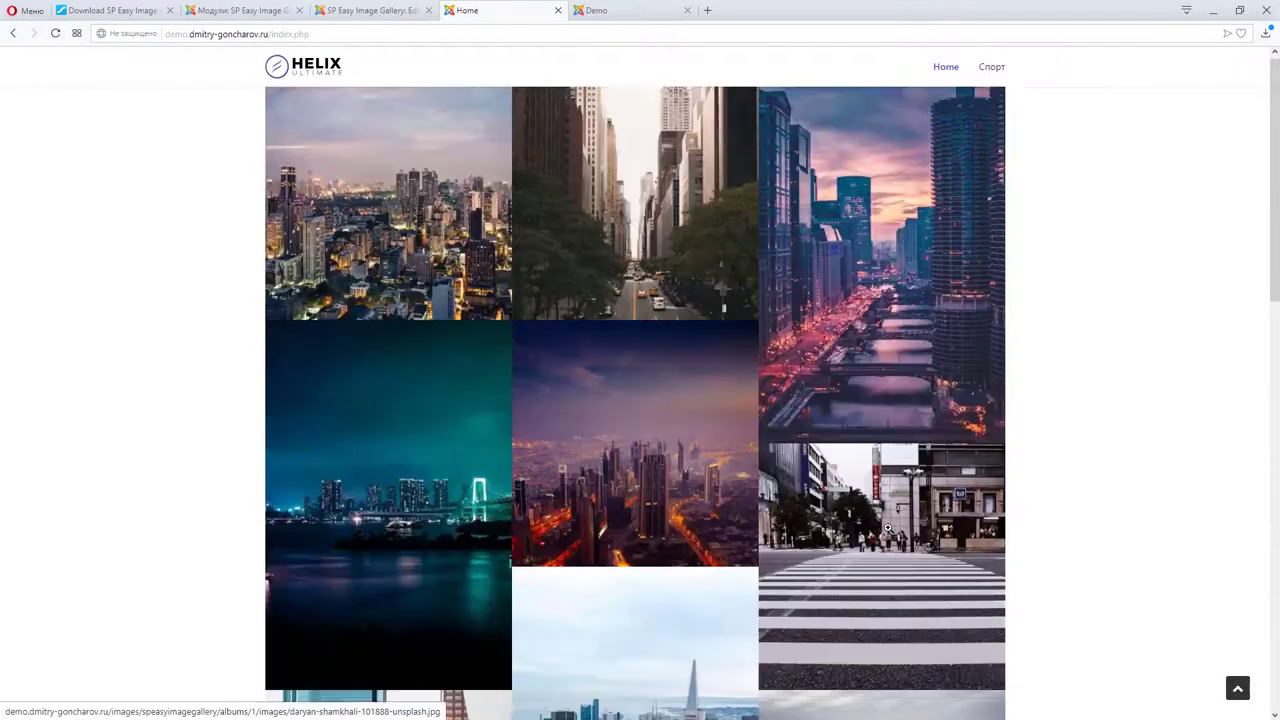
scroll(890, 523, down, 7)
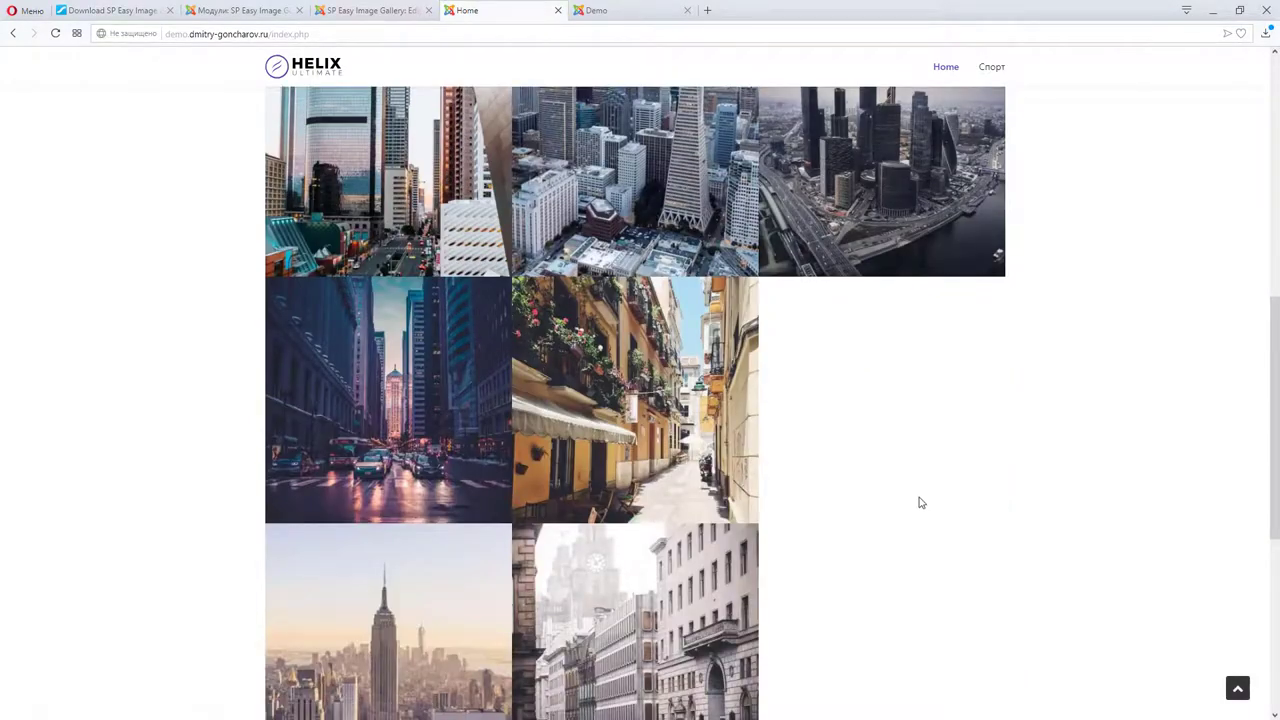
Step: Set the gallery module's Gutter Width to 20 and save the module
scroll(880, 568, up, 3)
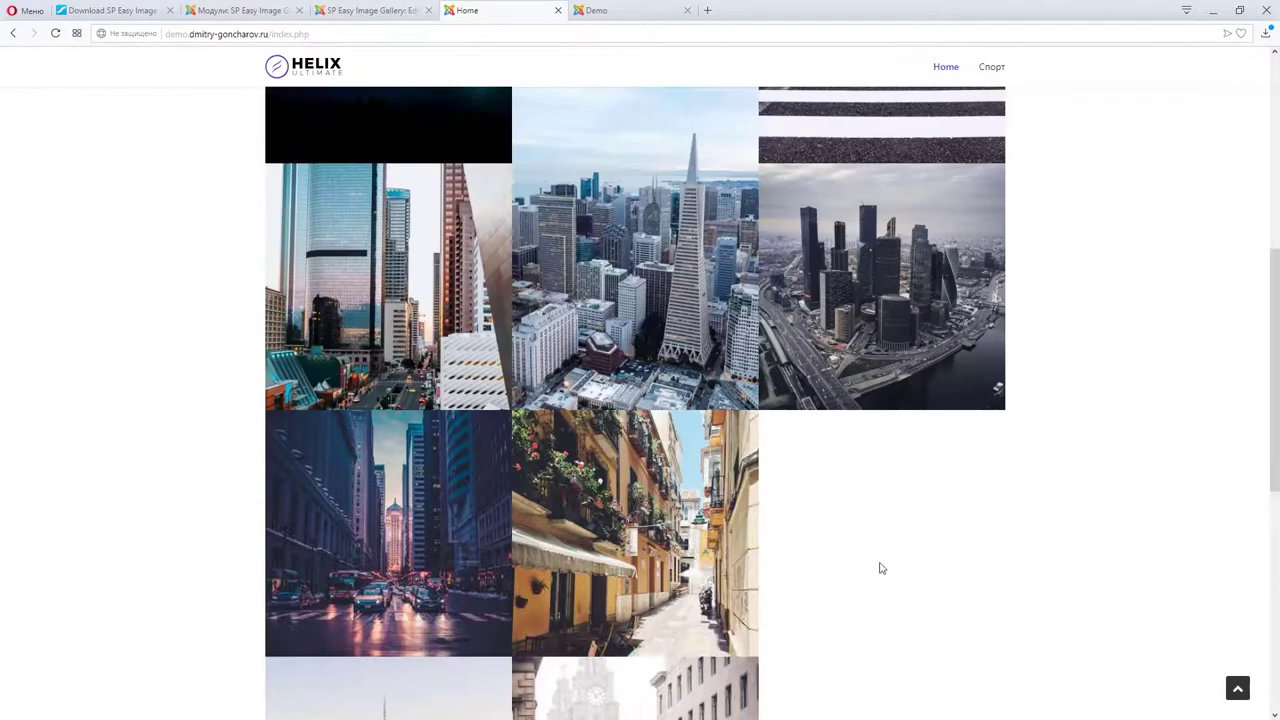
click(349, 12)
click(490, 11)
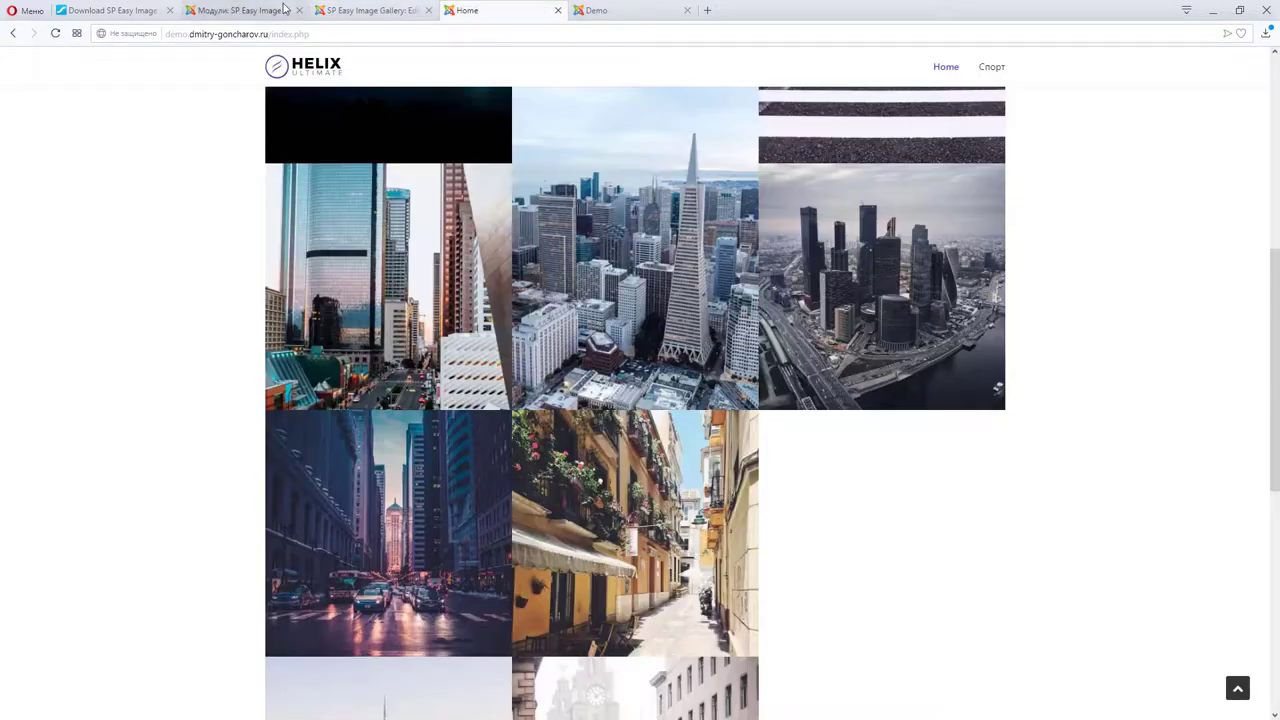
click(255, 12)
scroll(254, 482, down, 2)
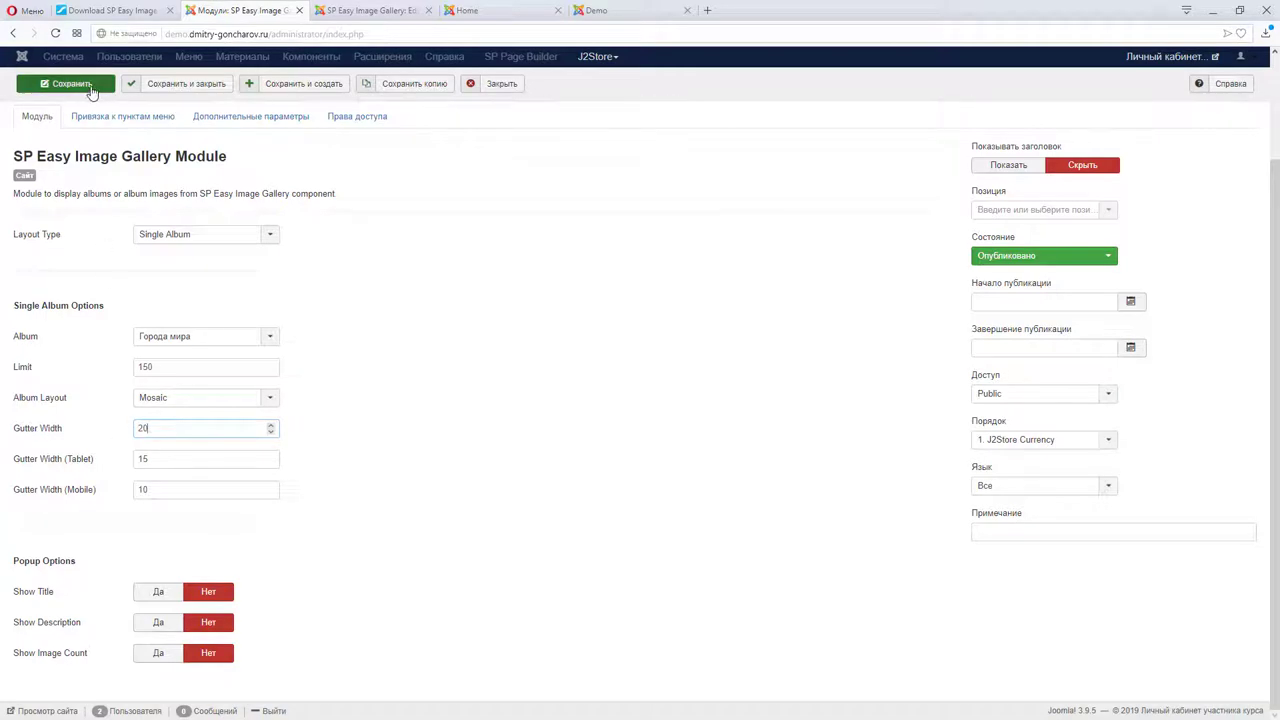
Step: Reload the Home page and check the image spacing throughout the mosaic gallery
click(480, 10)
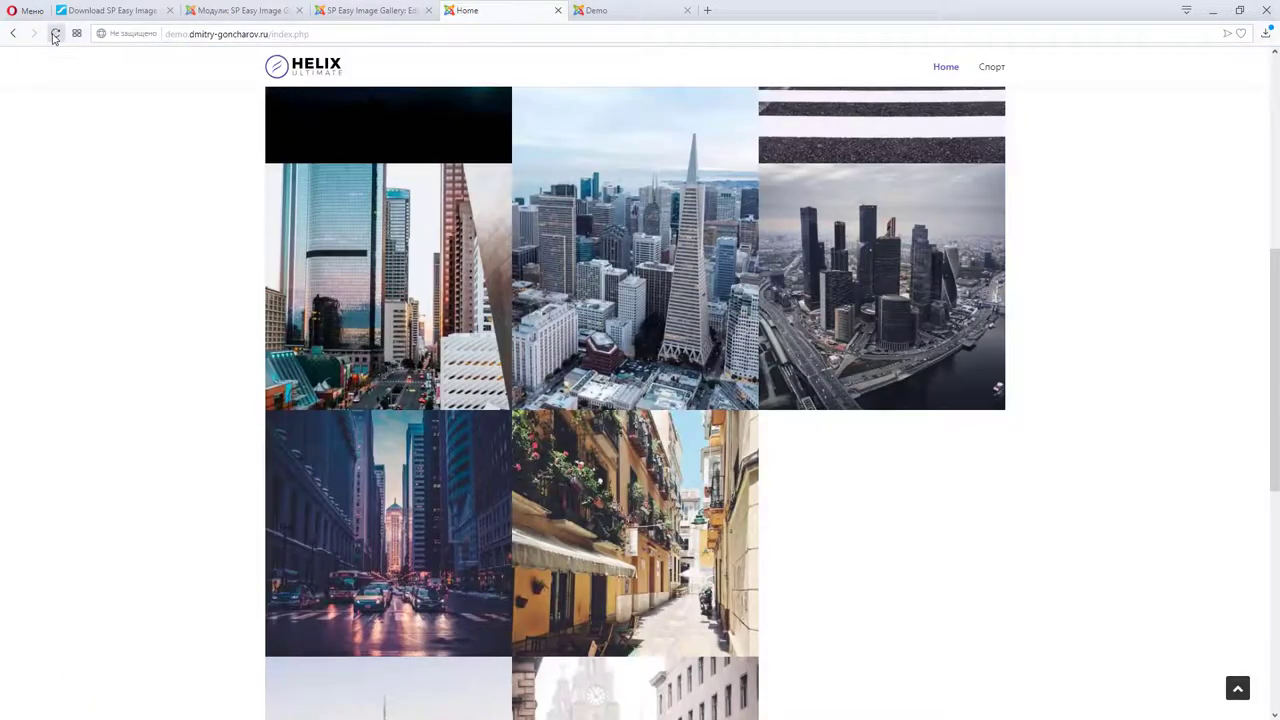
scroll(700, 450, down, 3)
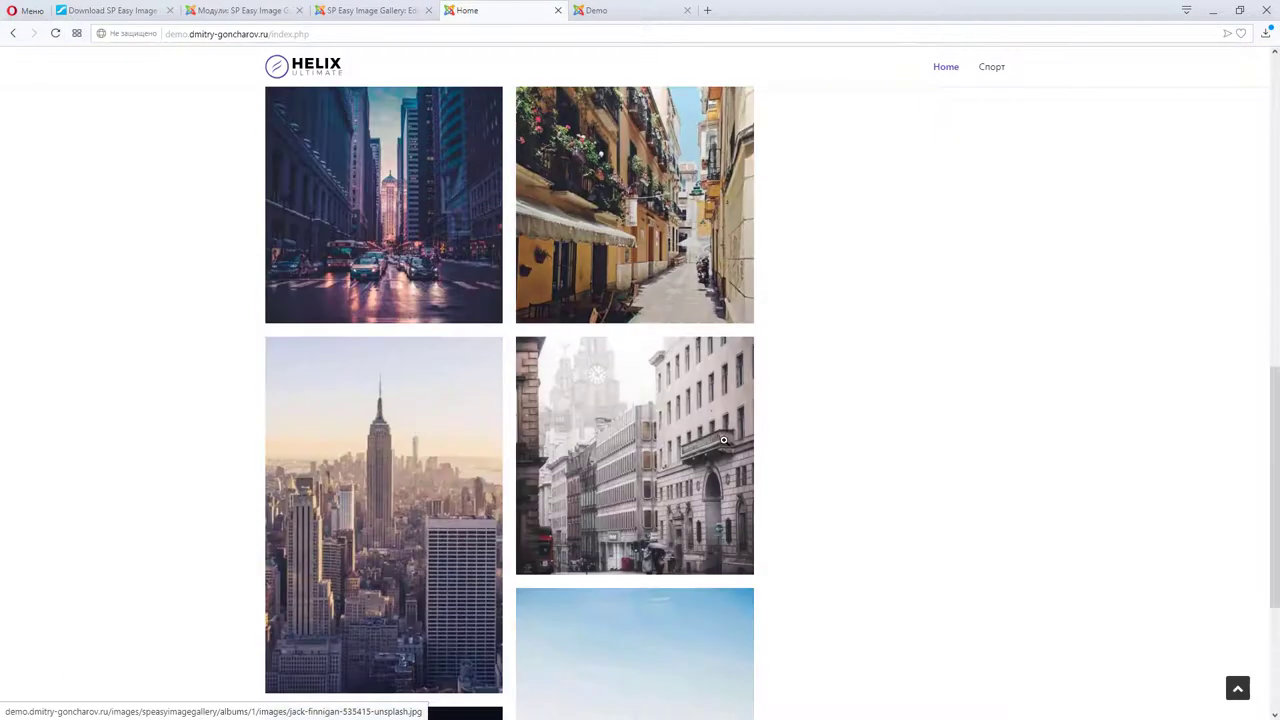
scroll(725, 440, down, 2)
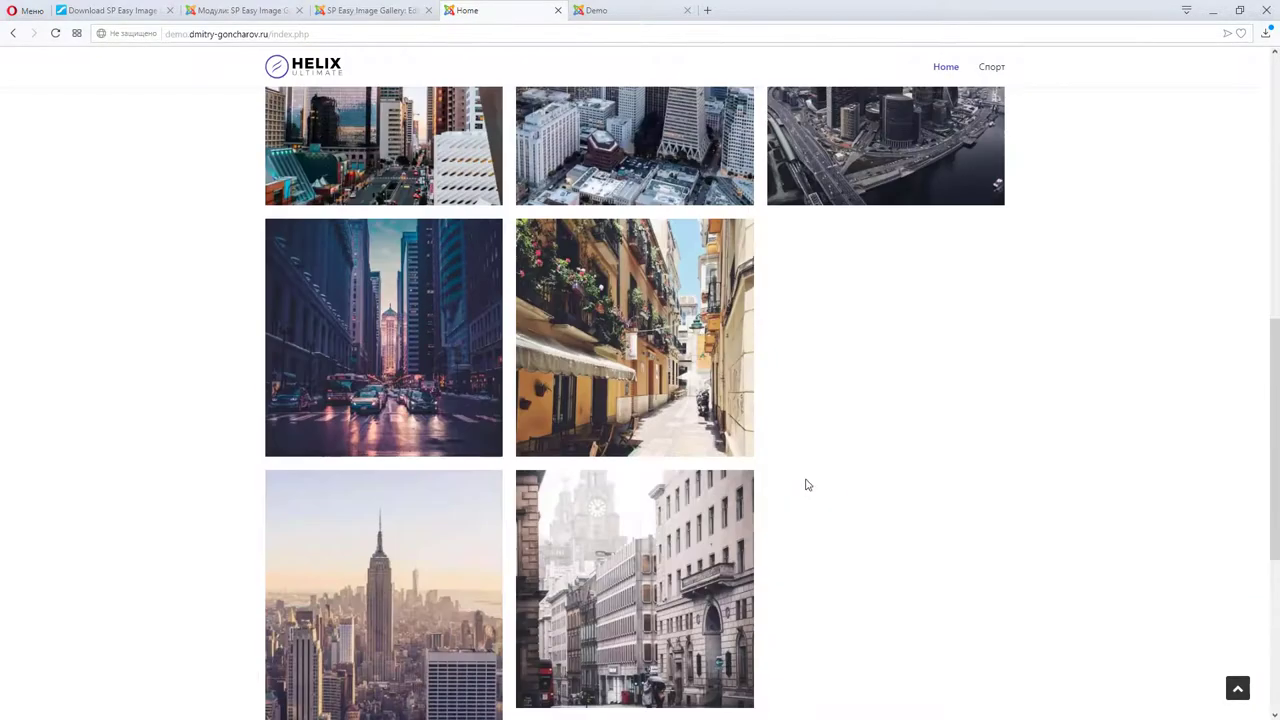
scroll(800, 480, up, 4)
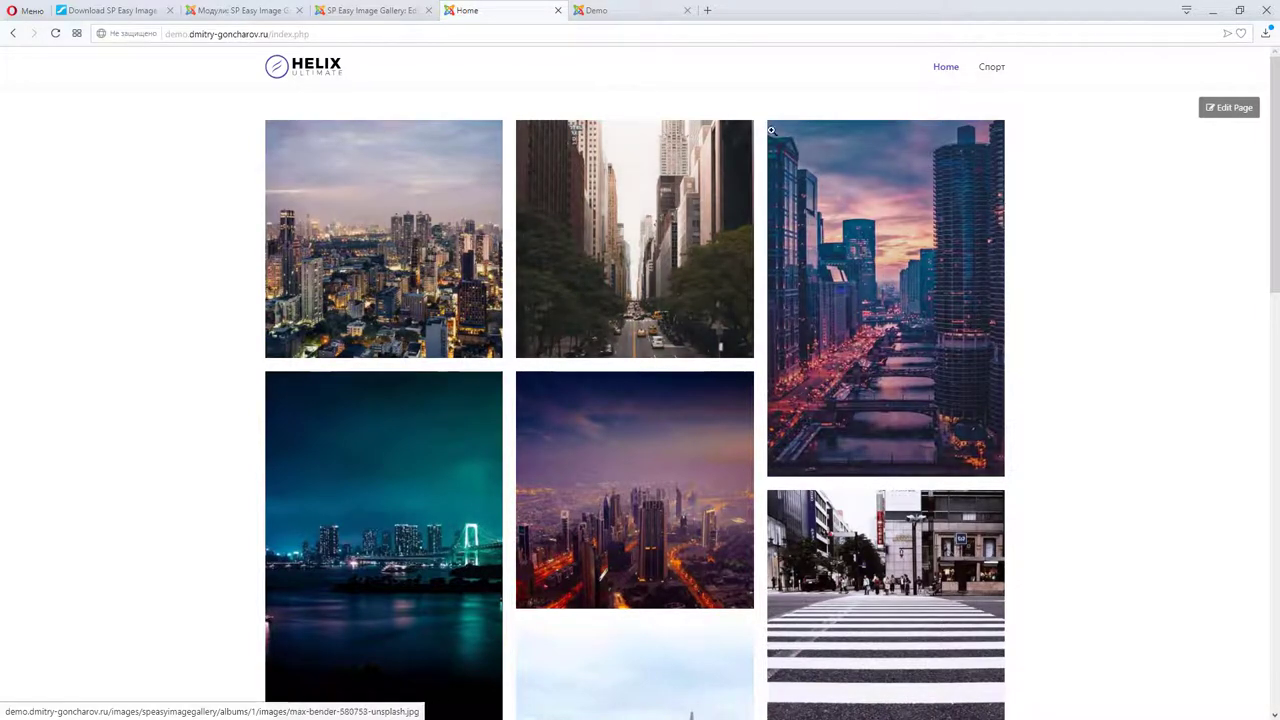
scroll(657, 246, down, 2)
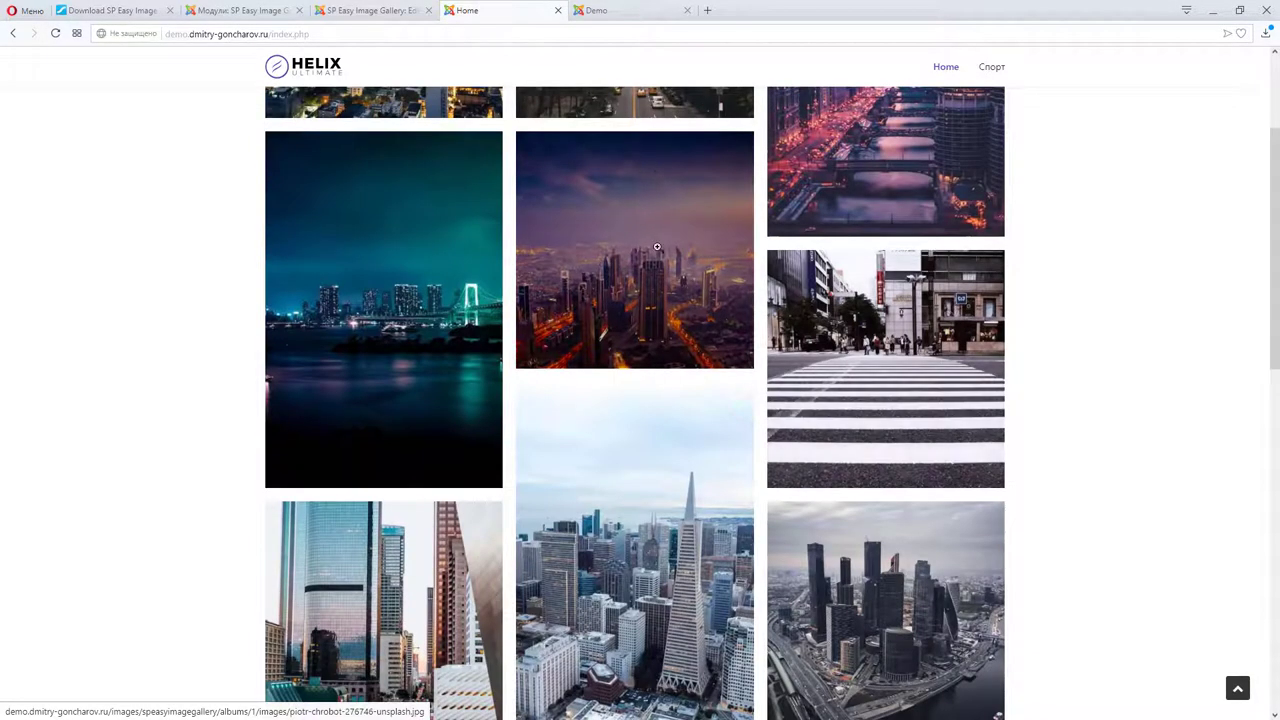
scroll(657, 246, down, 2)
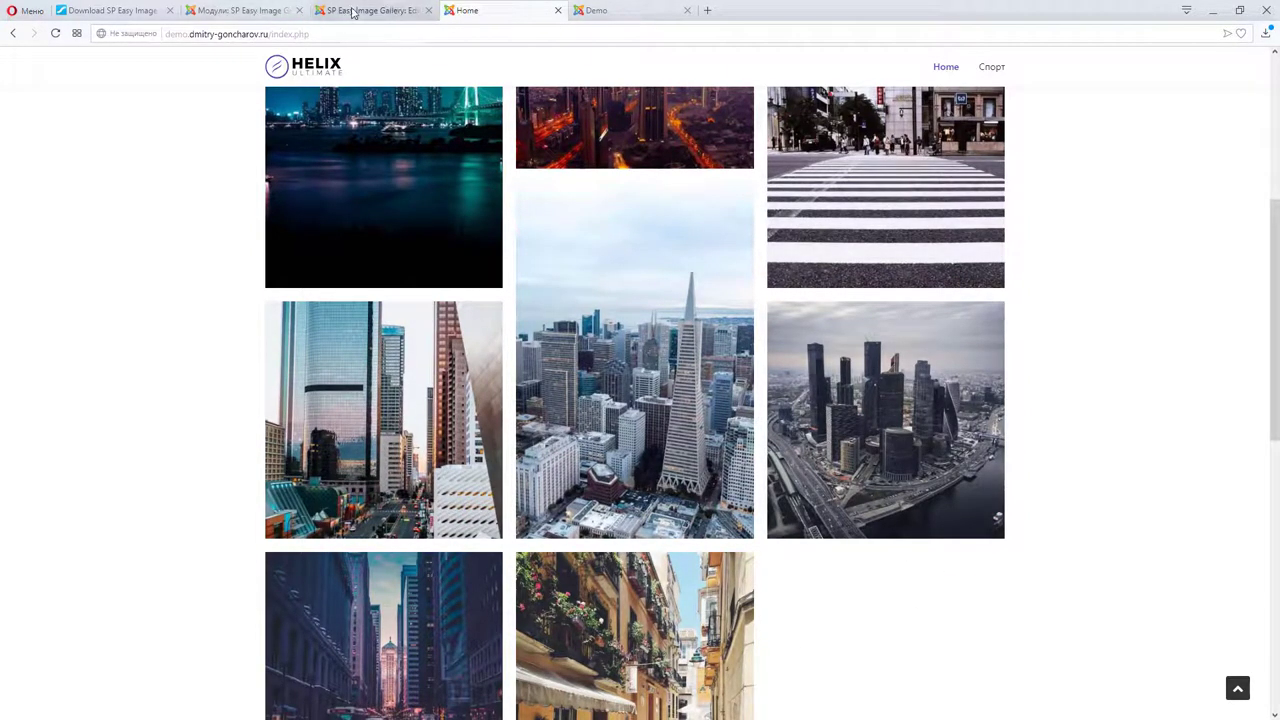
Step: Change the gallery module's Album Layout to Rectangle and save the module
click(250, 12)
scroll(172, 549, down, 1)
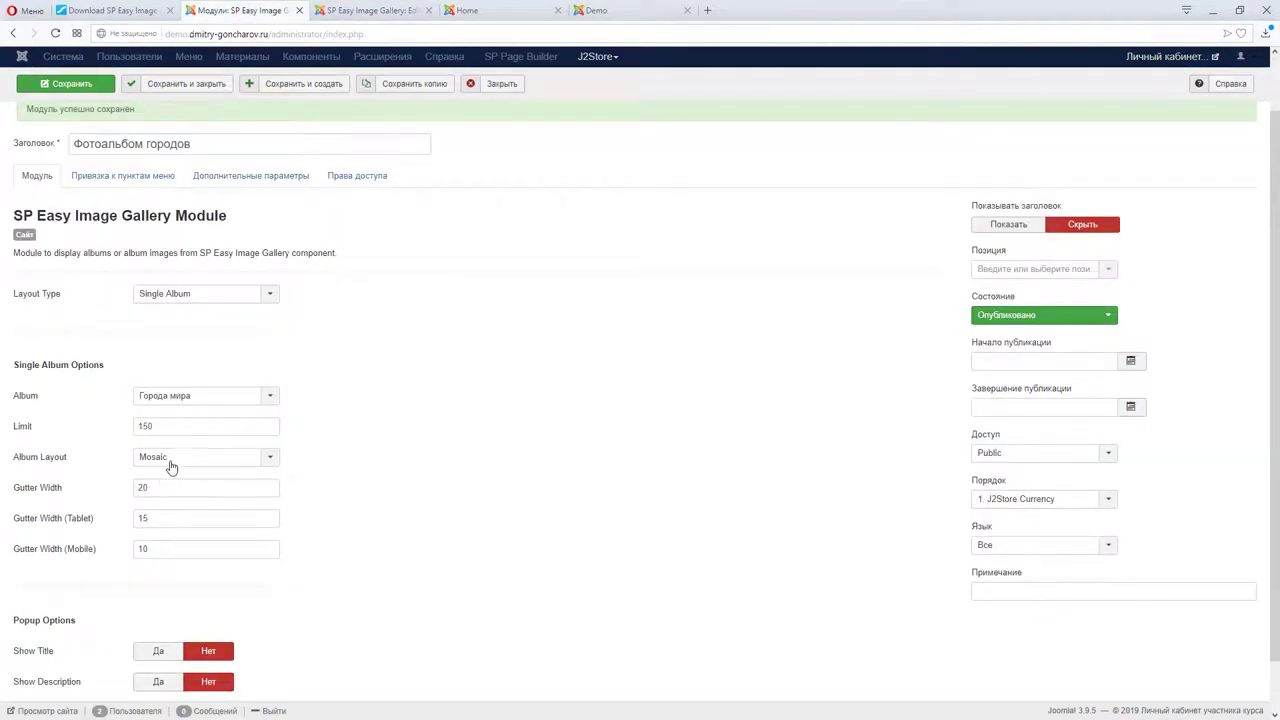
click(168, 463)
click(165, 510)
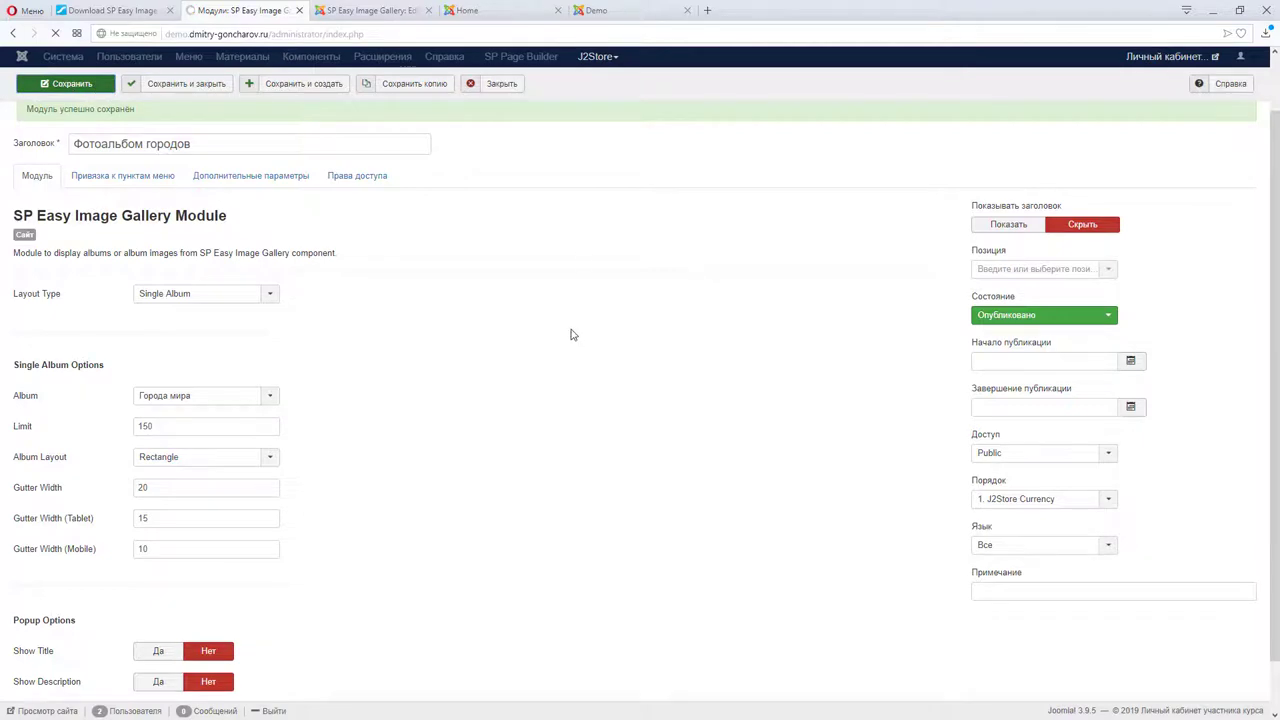
Step: Reload the Home page and examine how the rectangle layout arranges large and small images from start to end
click(483, 11)
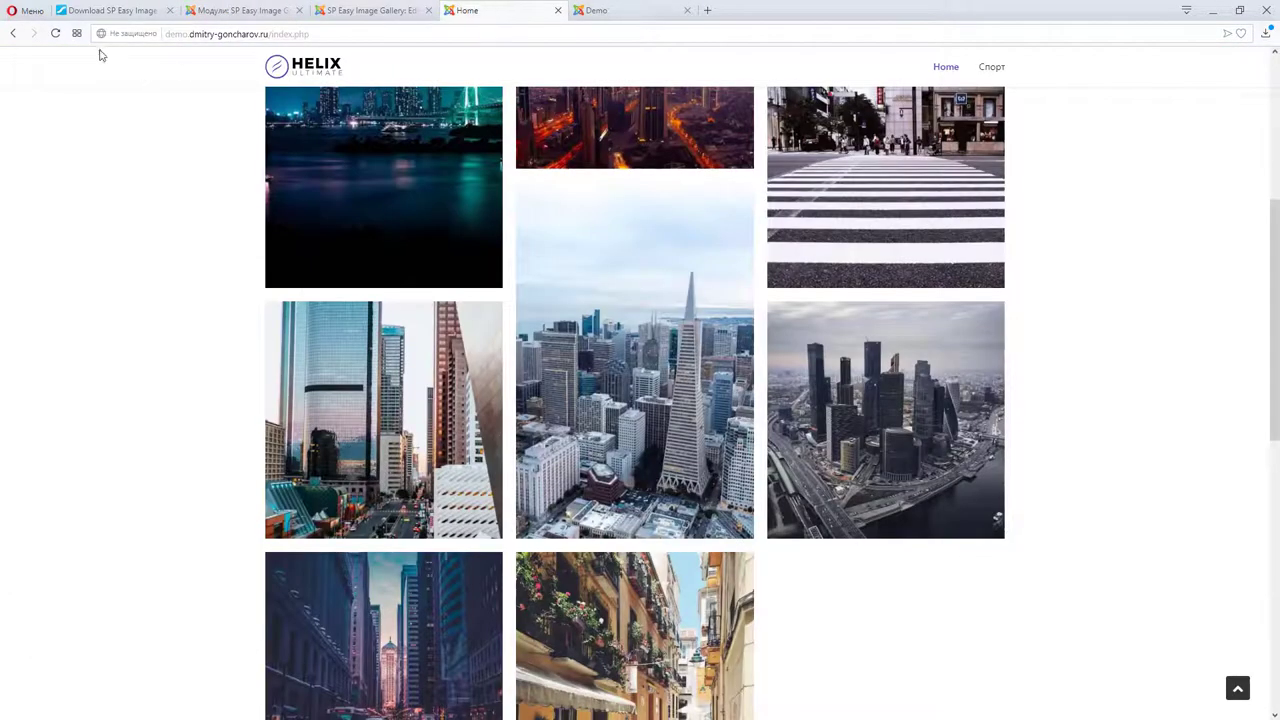
click(55, 33)
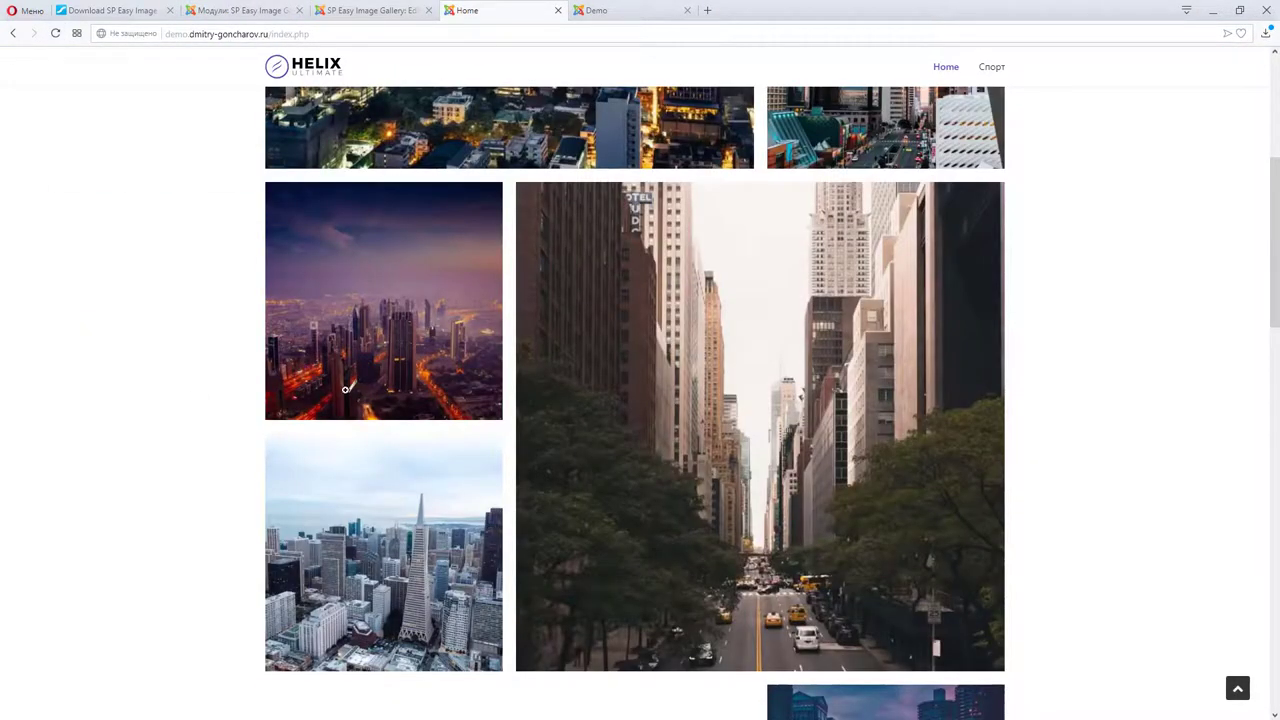
scroll(345, 389, up, 4)
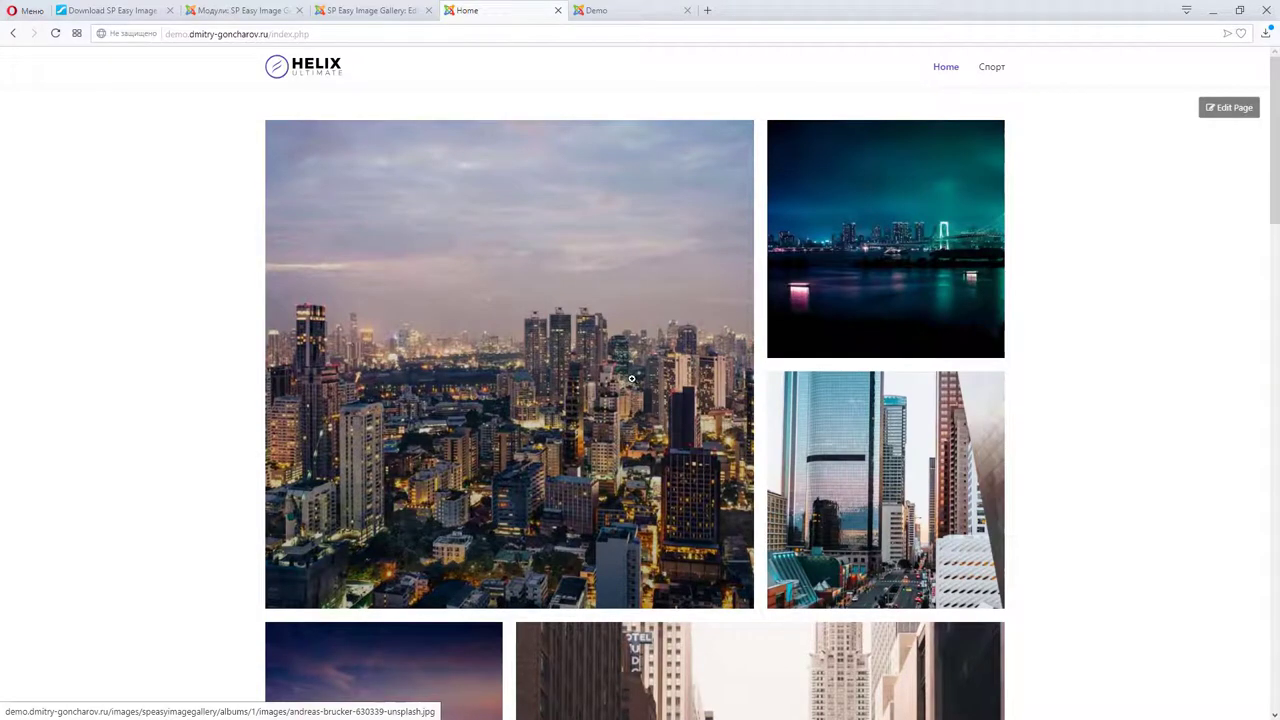
scroll(611, 357, down, 10)
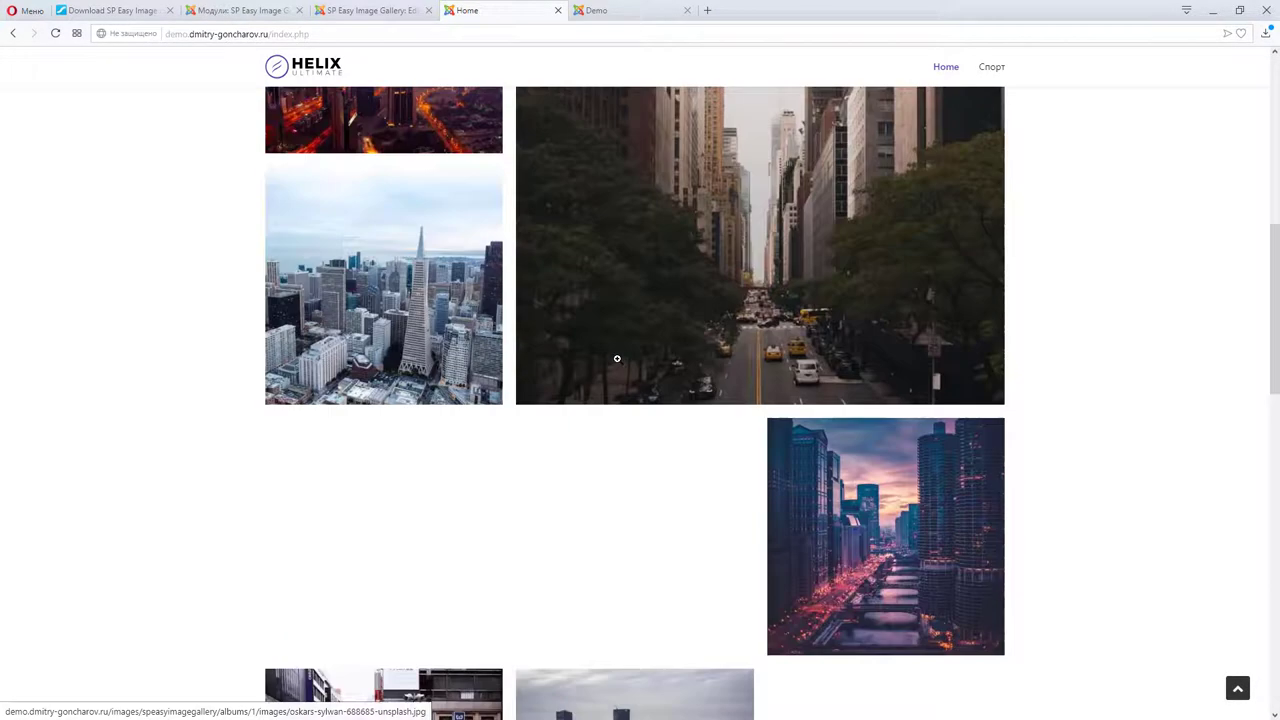
scroll(820, 390, down, 2)
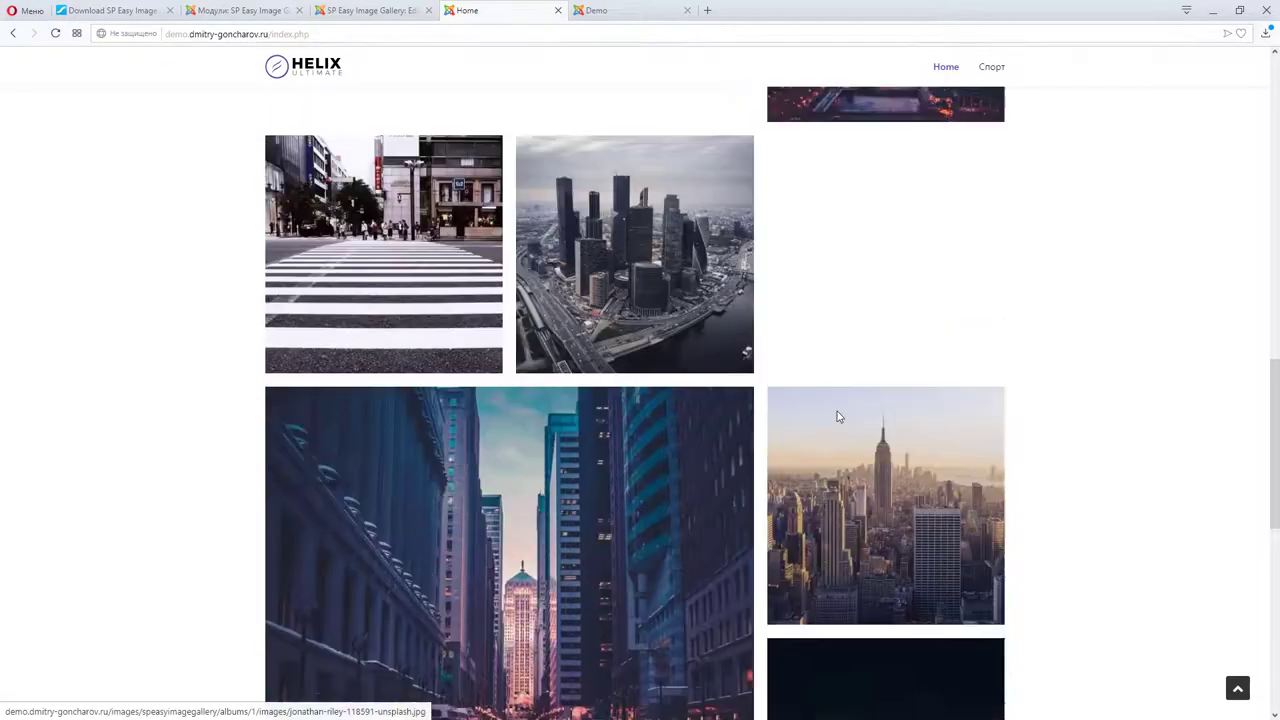
scroll(837, 411, up, 2)
scroll(362, 381, up, 2)
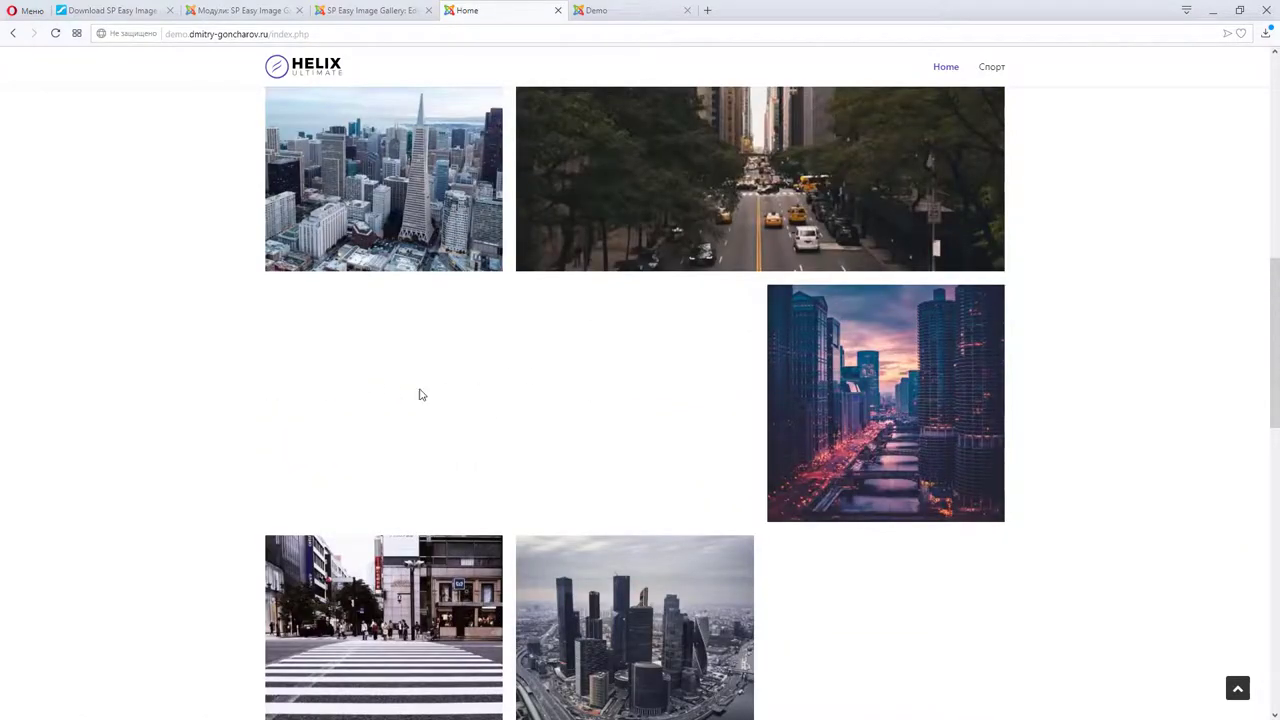
scroll(900, 406, down, 3)
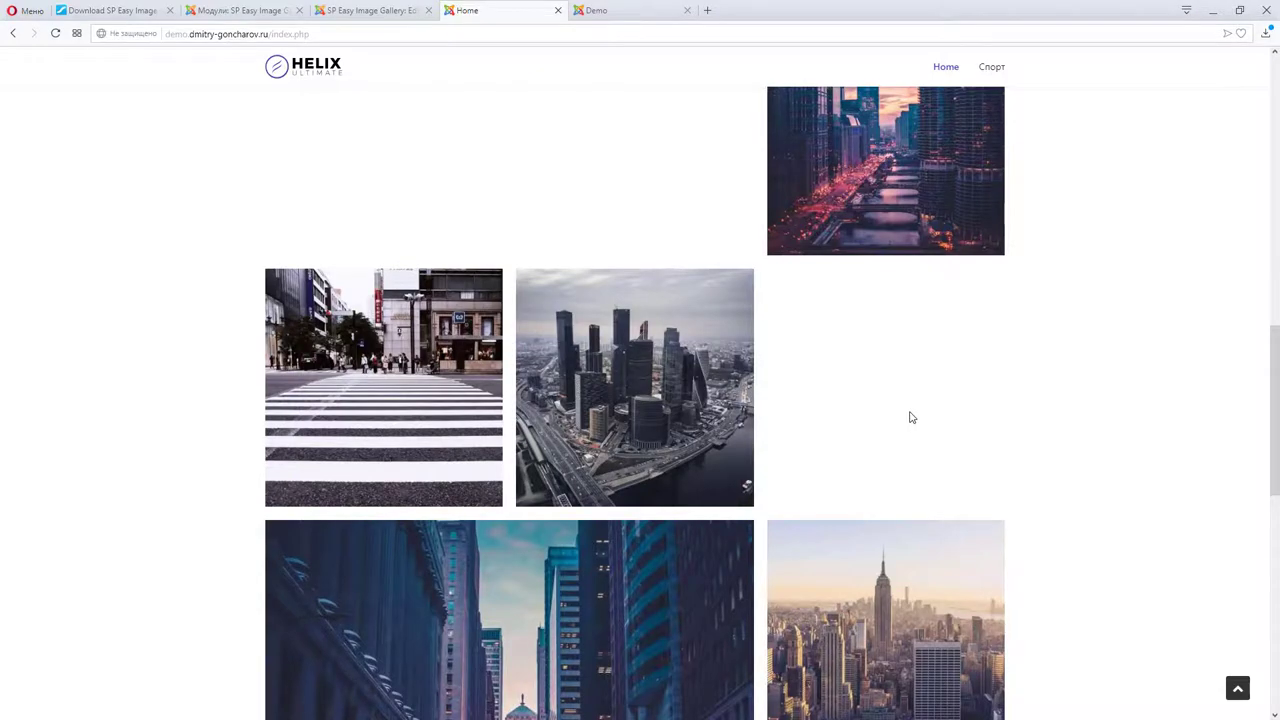
scroll(912, 417, down, 8)
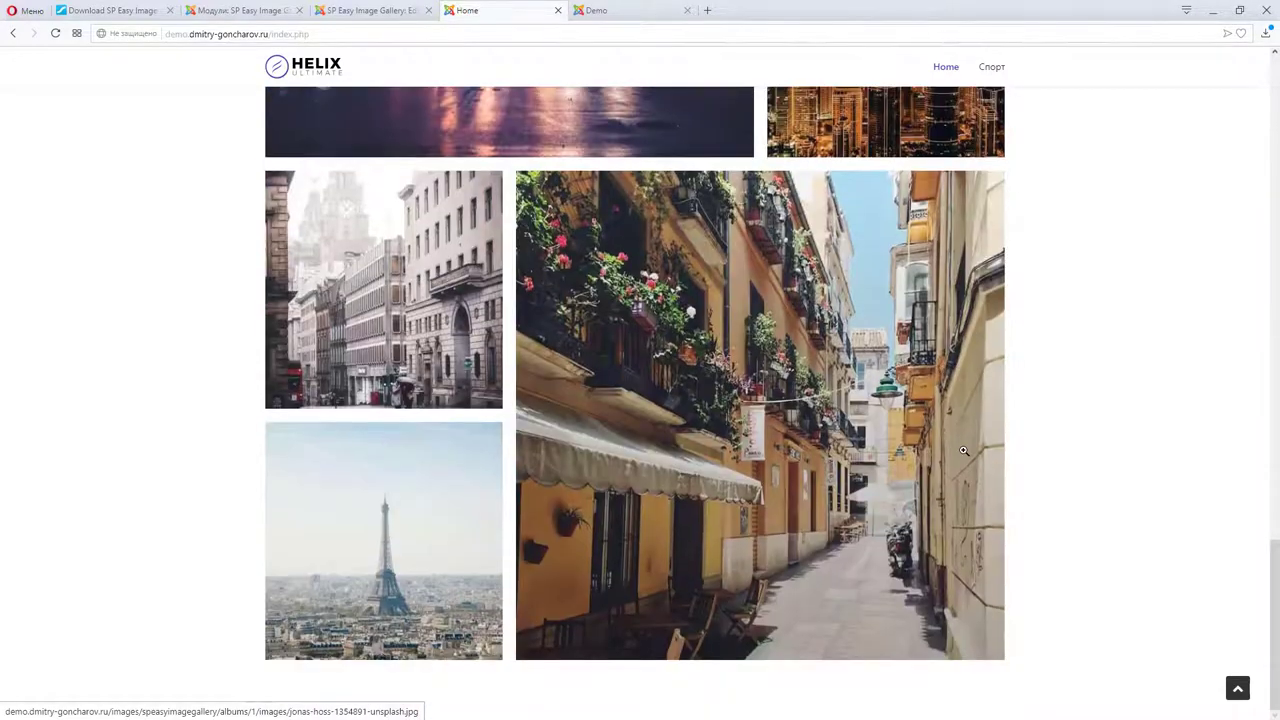
scroll(963, 451, up, 10)
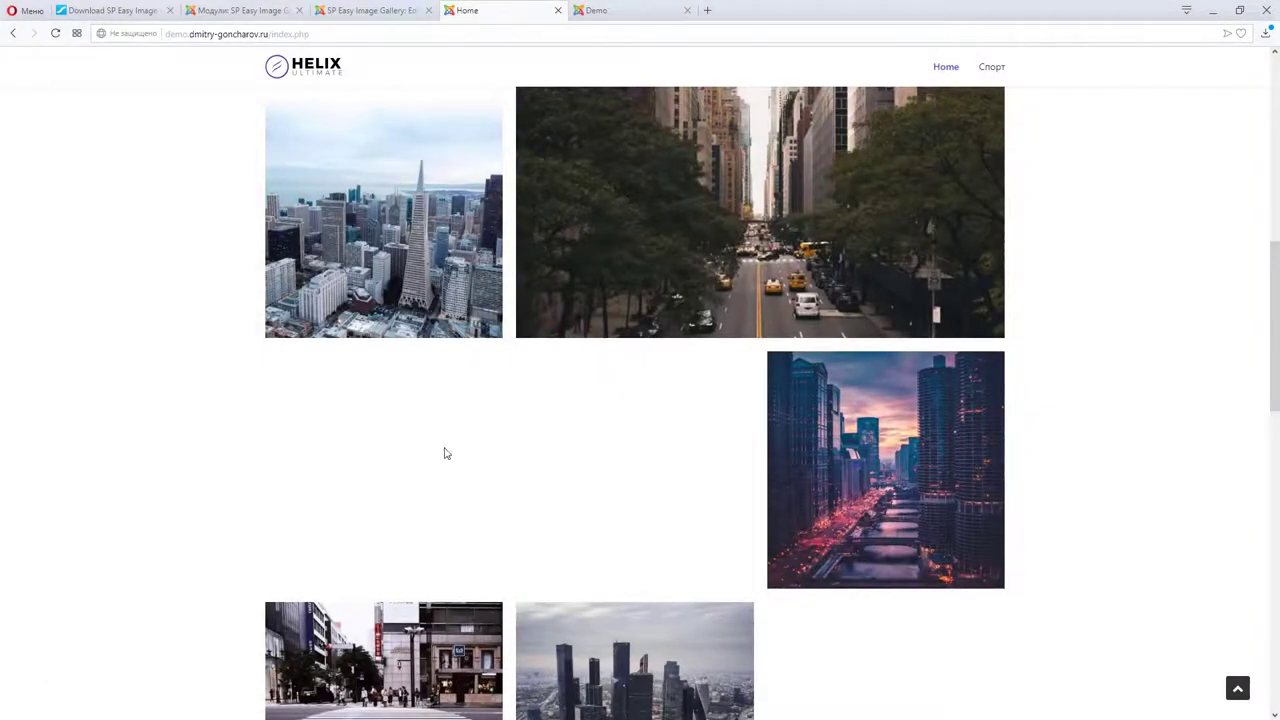
scroll(689, 462, down, 11)
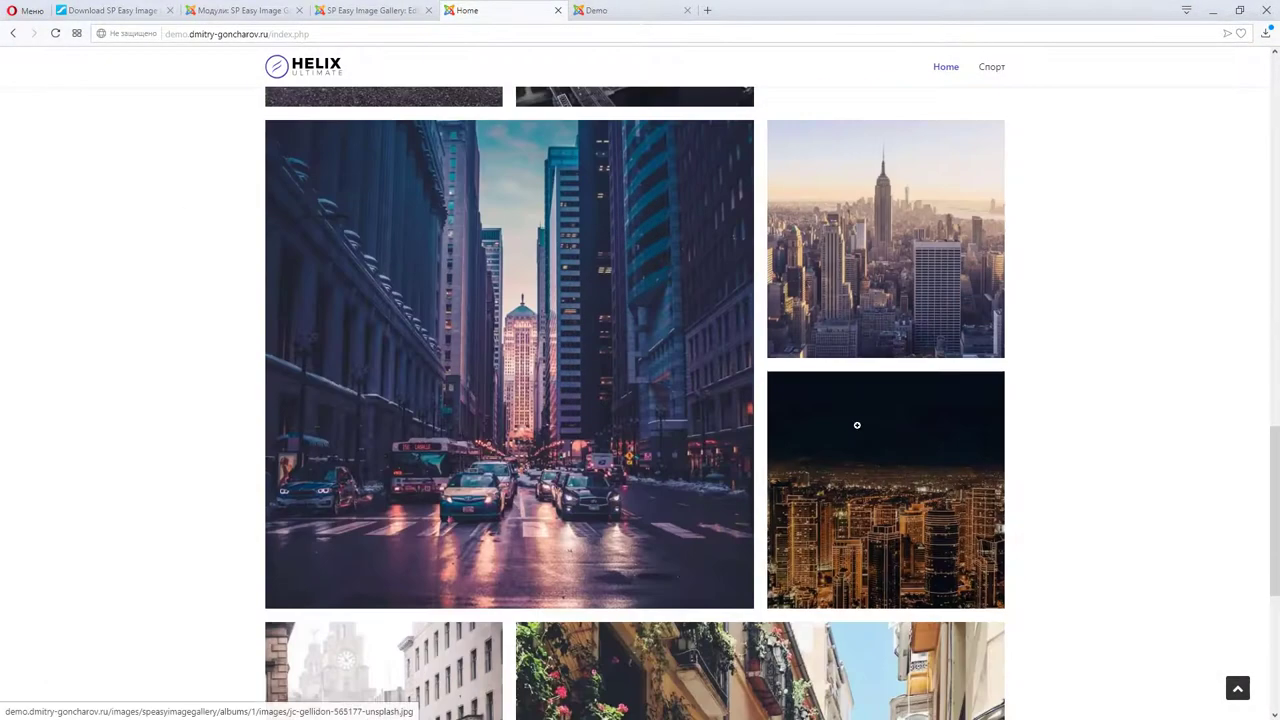
scroll(841, 466, up, 7)
scroll(841, 466, down, 5)
scroll(629, 331, up, 1)
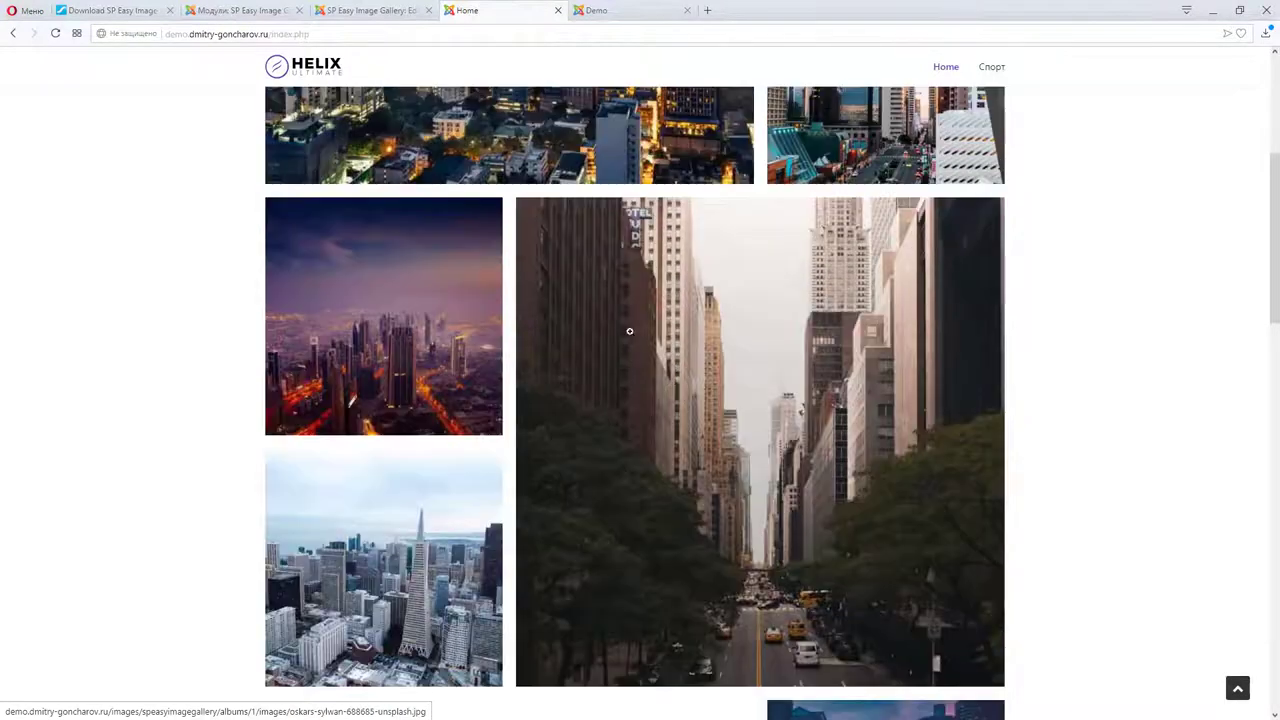
Step: Set the gallery module's Gutter Width to 0 for the rectangle layout and save the module
click(366, 10)
click(240, 10)
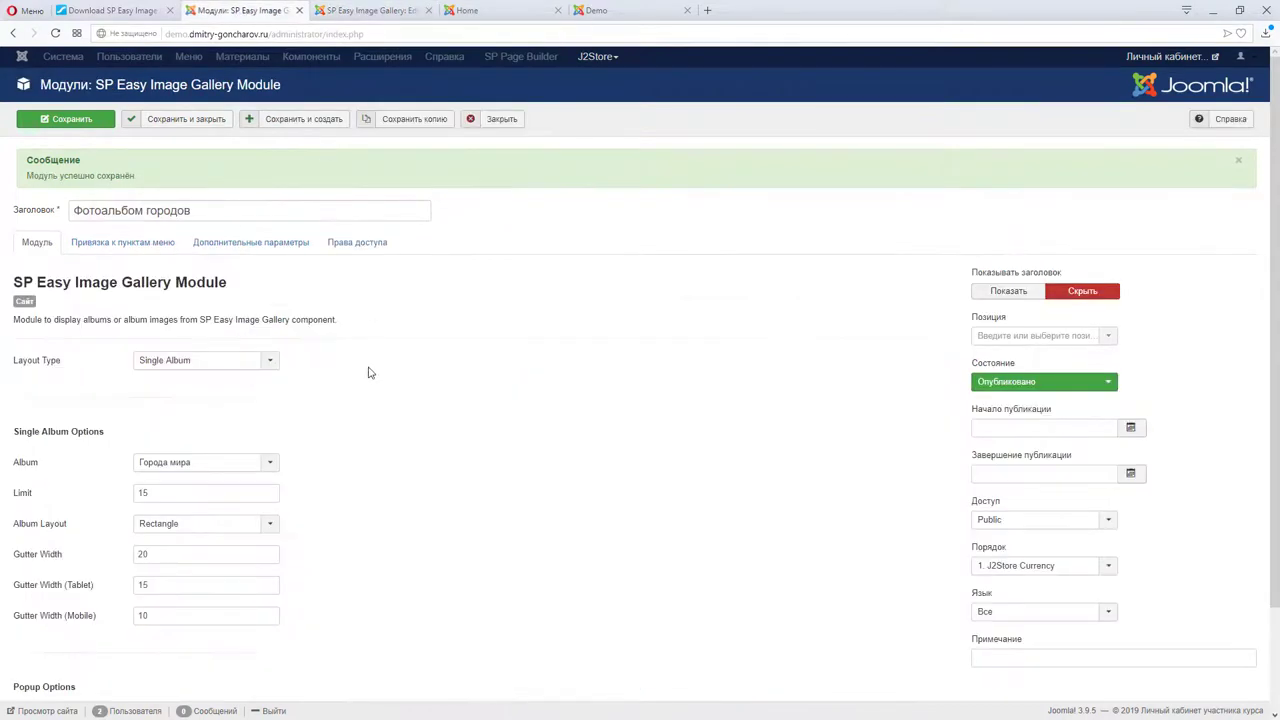
scroll(317, 386, down, 1)
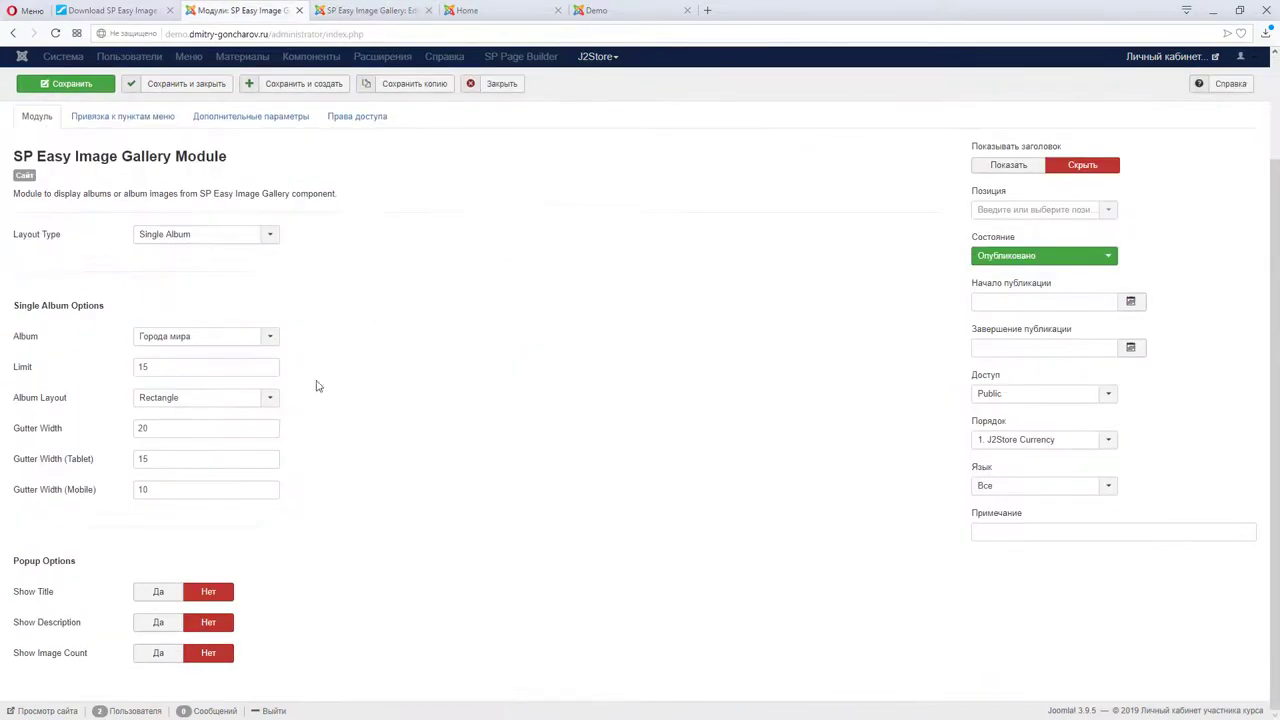
click(168, 427)
text(0)
click(67, 85)
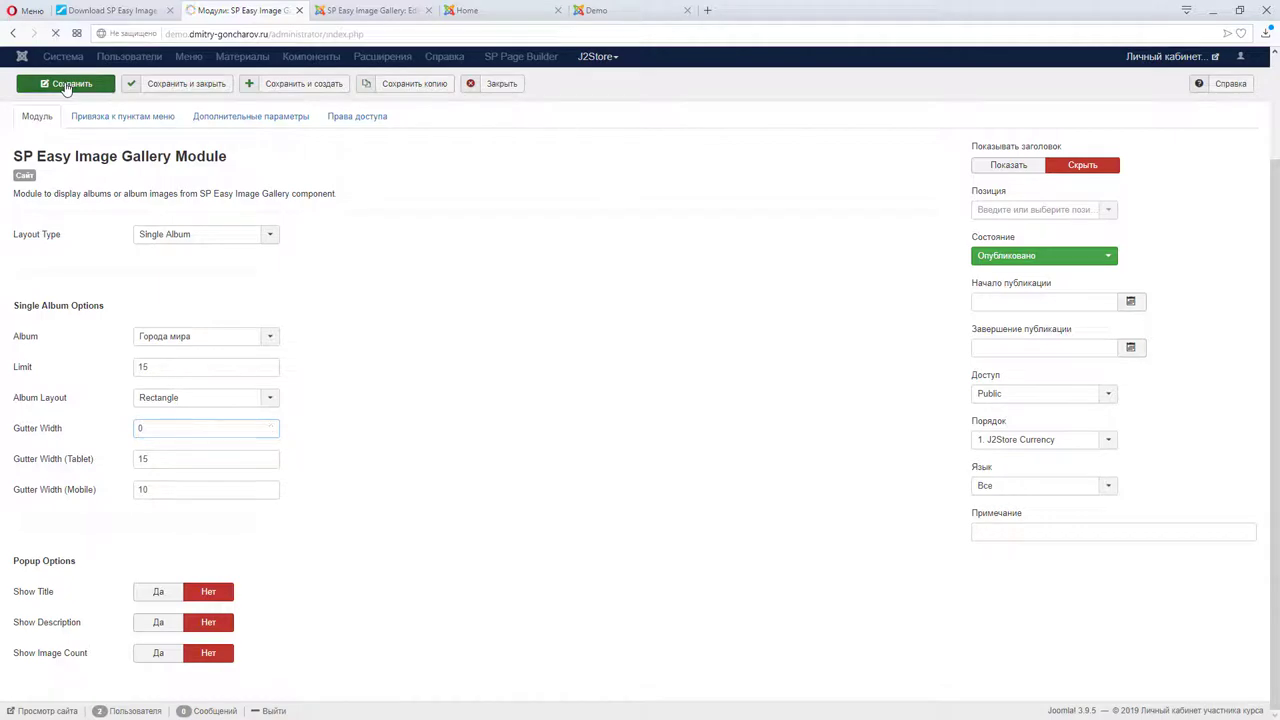
Step: Reload the Home page and check the rectangle gallery's rows without gutters
click(458, 11)
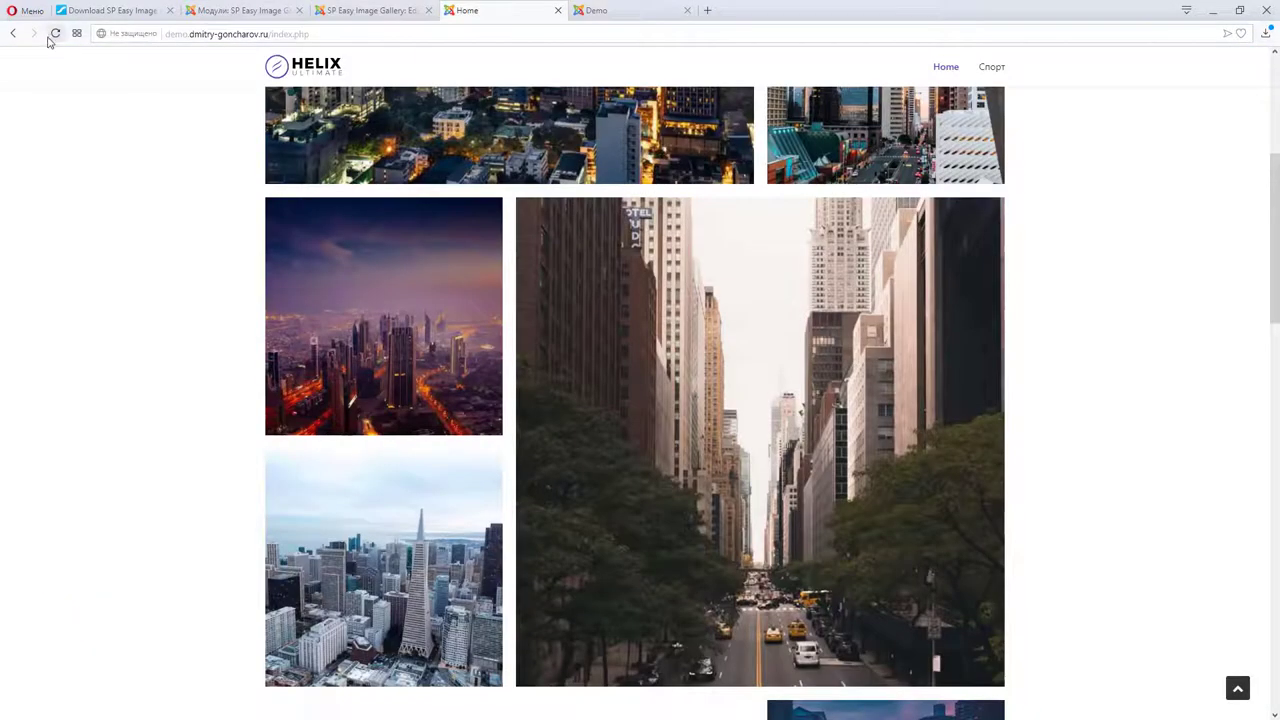
click(54, 34)
scroll(432, 299, down, 3)
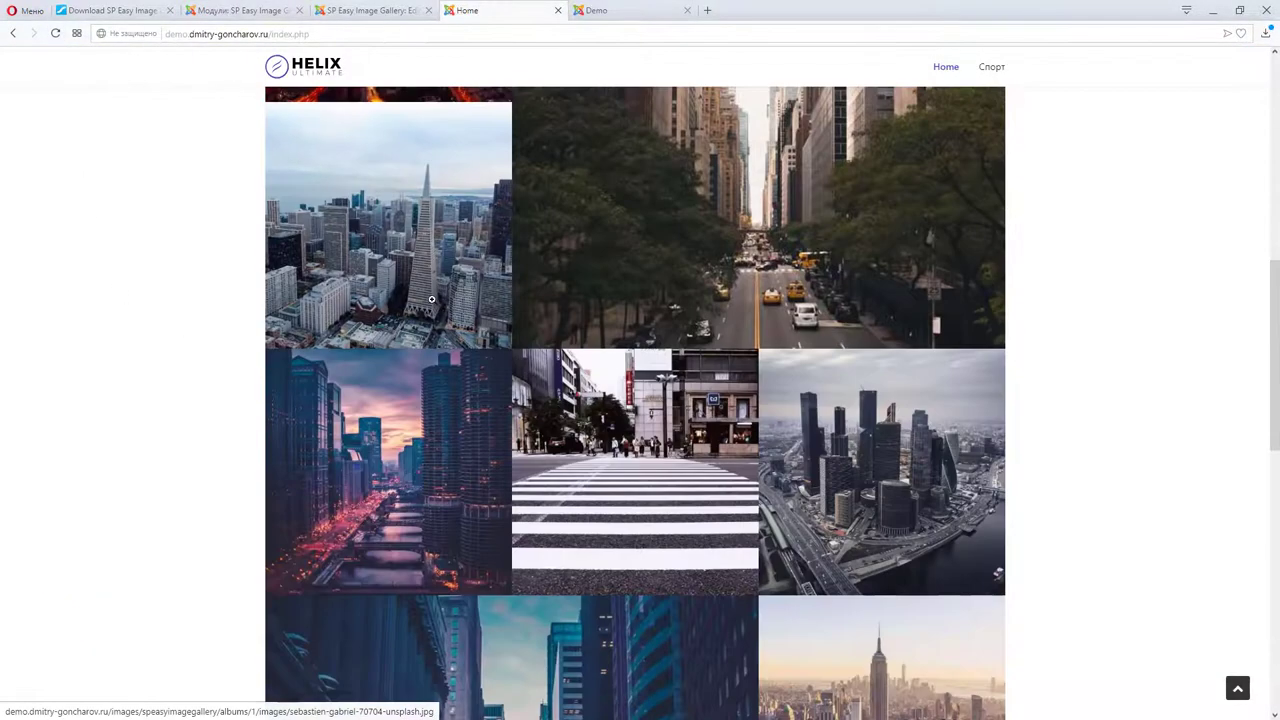
scroll(432, 299, up, 5)
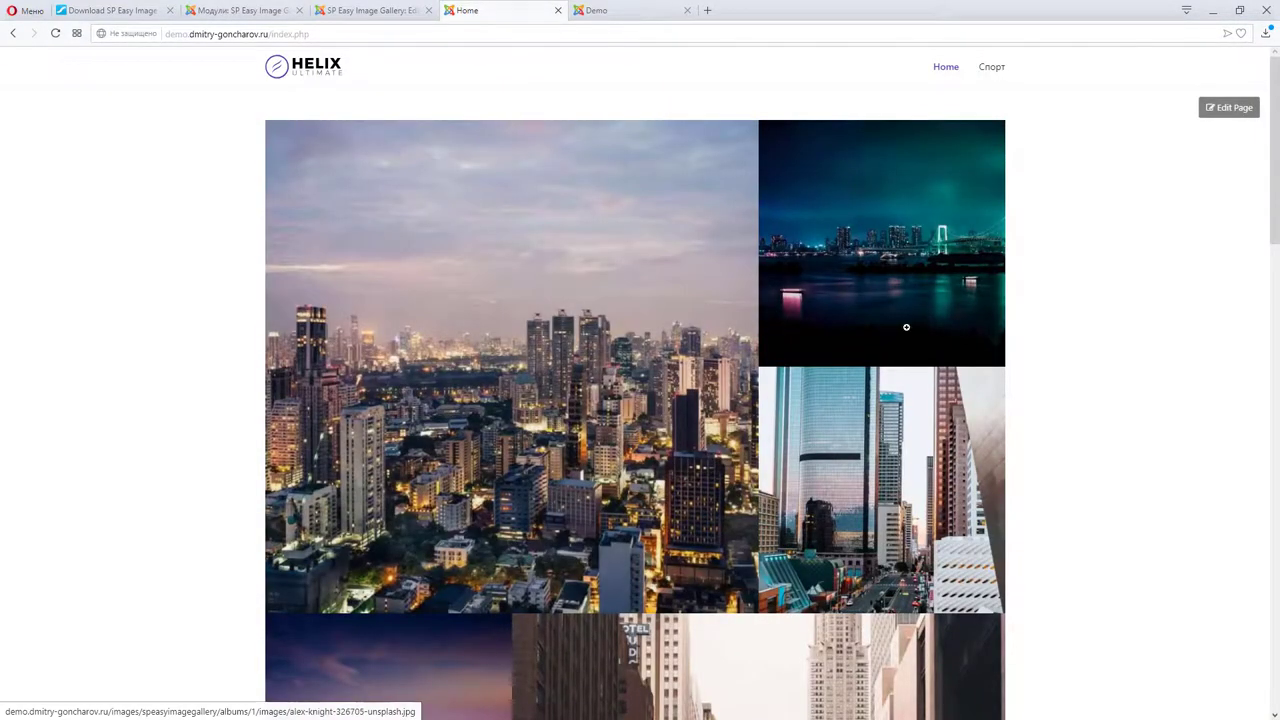
scroll(723, 277, down, 10)
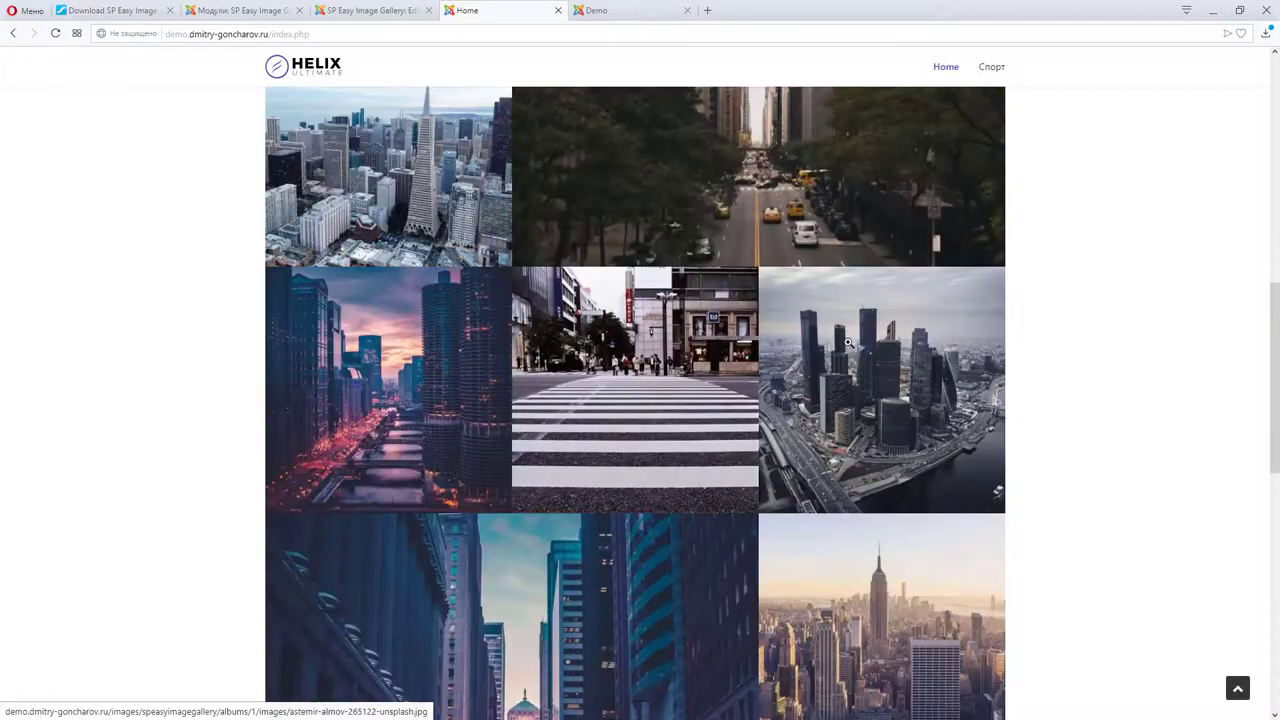
Step: Set the gallery module's Gutter Width to 10 and save the module
click(380, 12)
click(243, 12)
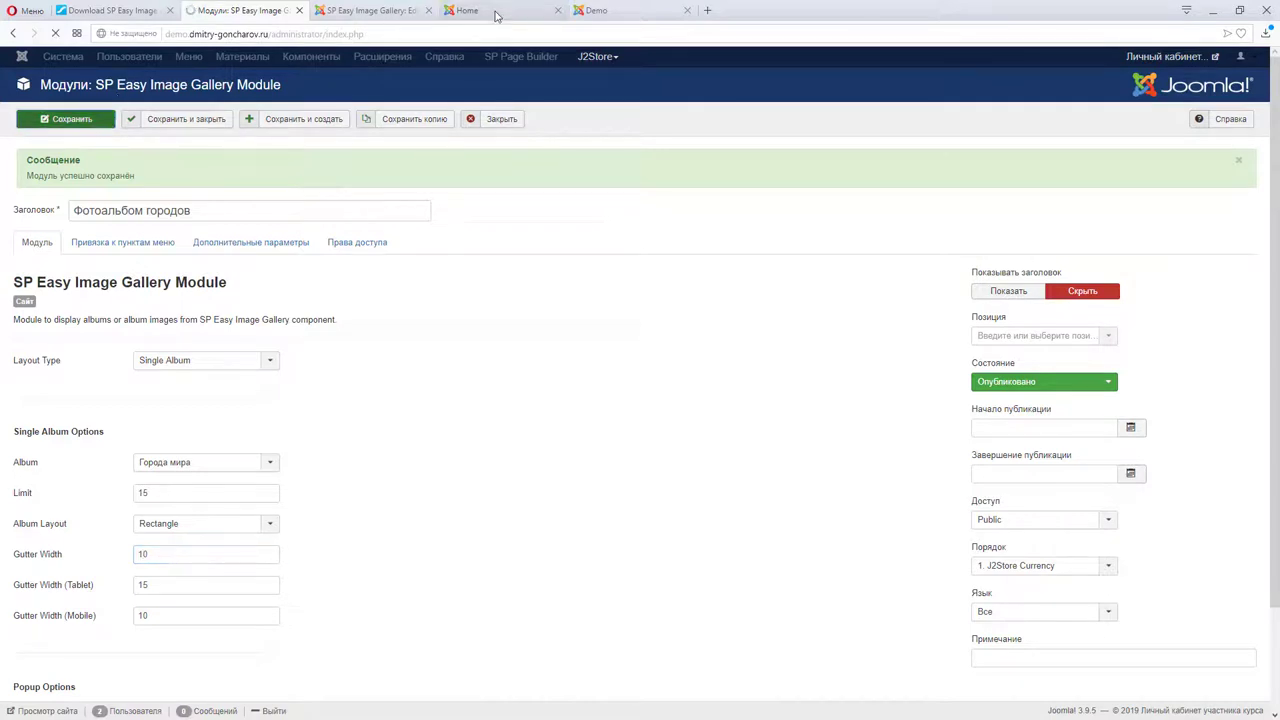
Step: Reload the Home page and examine the rectangle gallery's arrangement and spacing with the narrow gutters
click(495, 12)
click(56, 33)
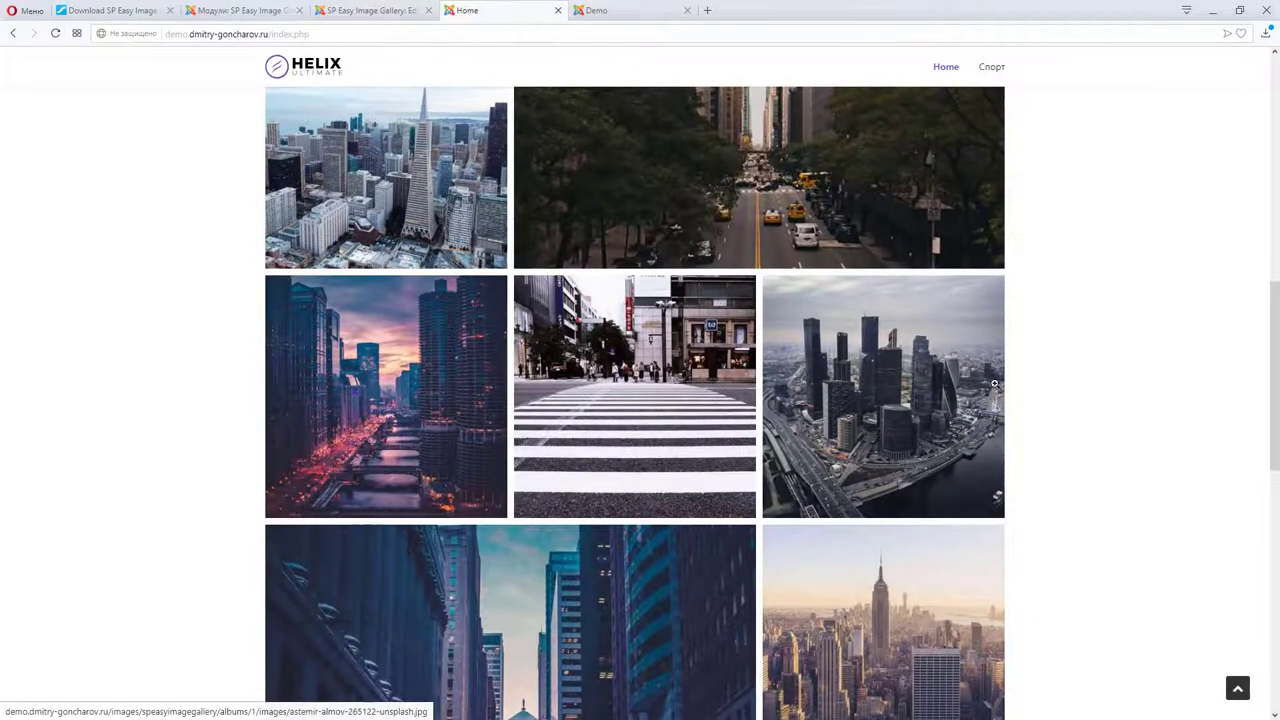
scroll(755, 541, down, 10)
scroll(864, 463, up, 10)
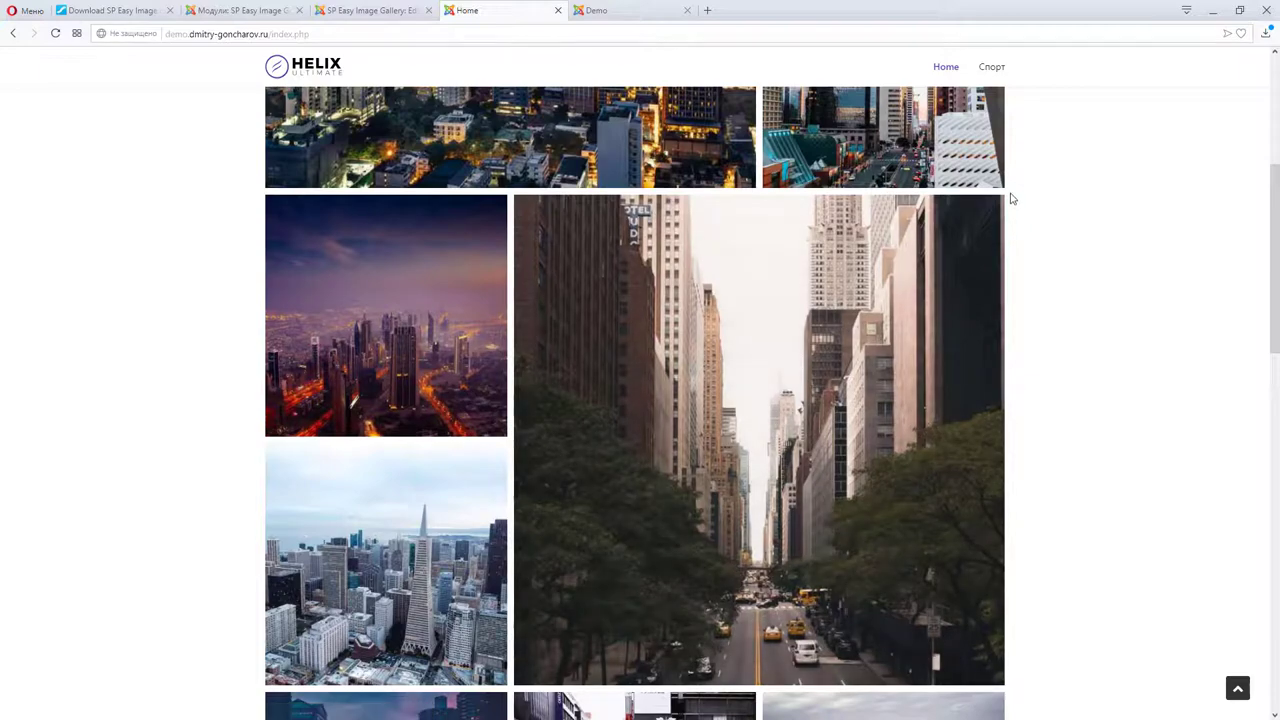
scroll(876, 416, up, 2)
scroll(876, 416, down, 6)
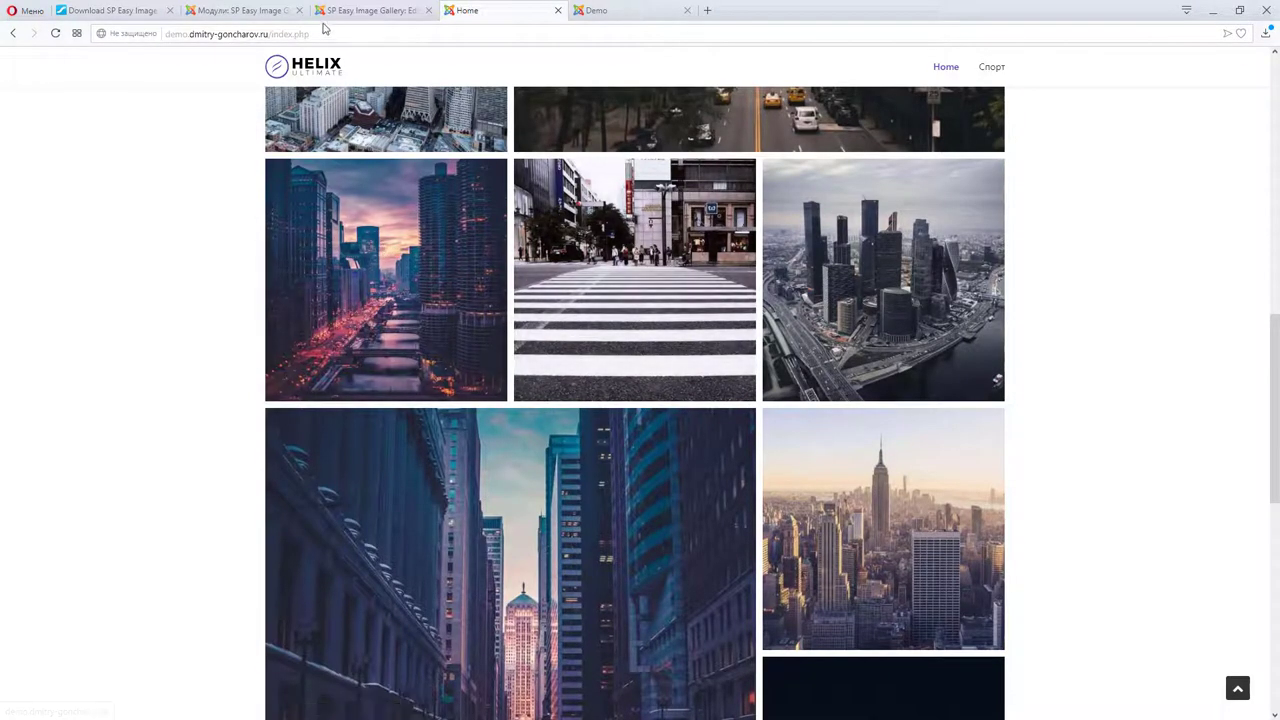
Step: Set the gallery module's Gutter Width to 15 and save the module
click(260, 11)
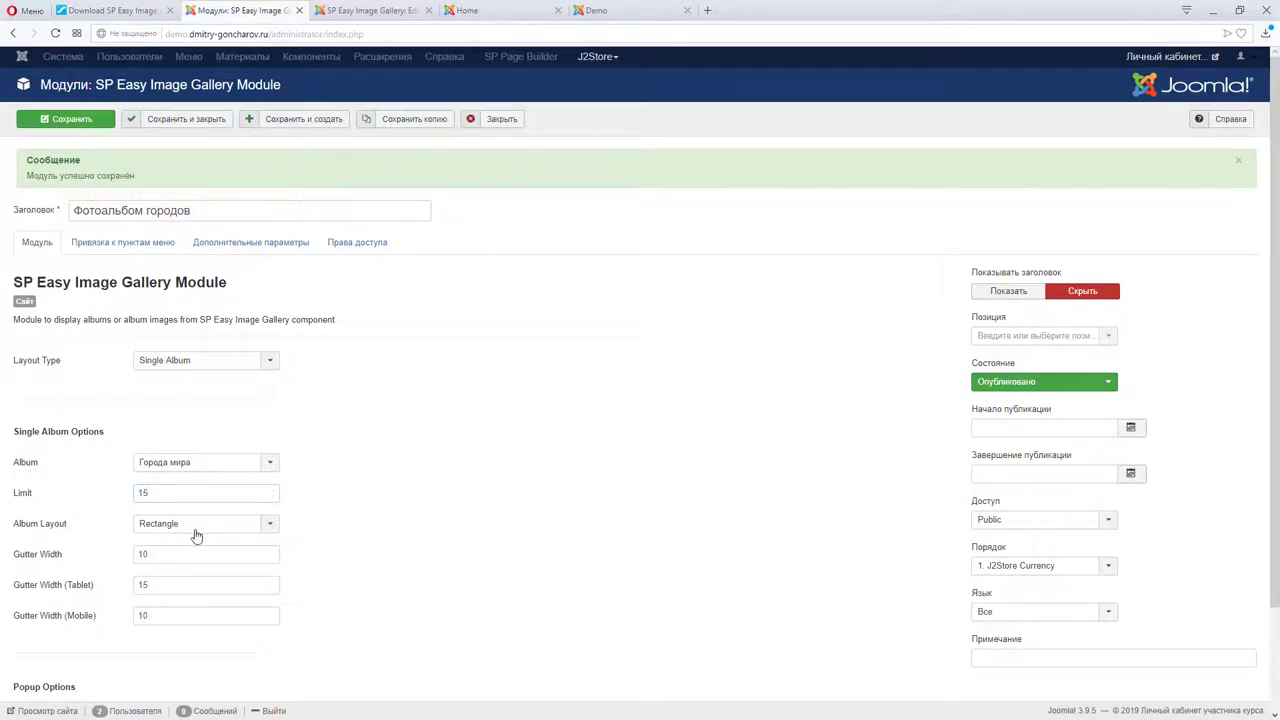
scroll(194, 534, down, 1)
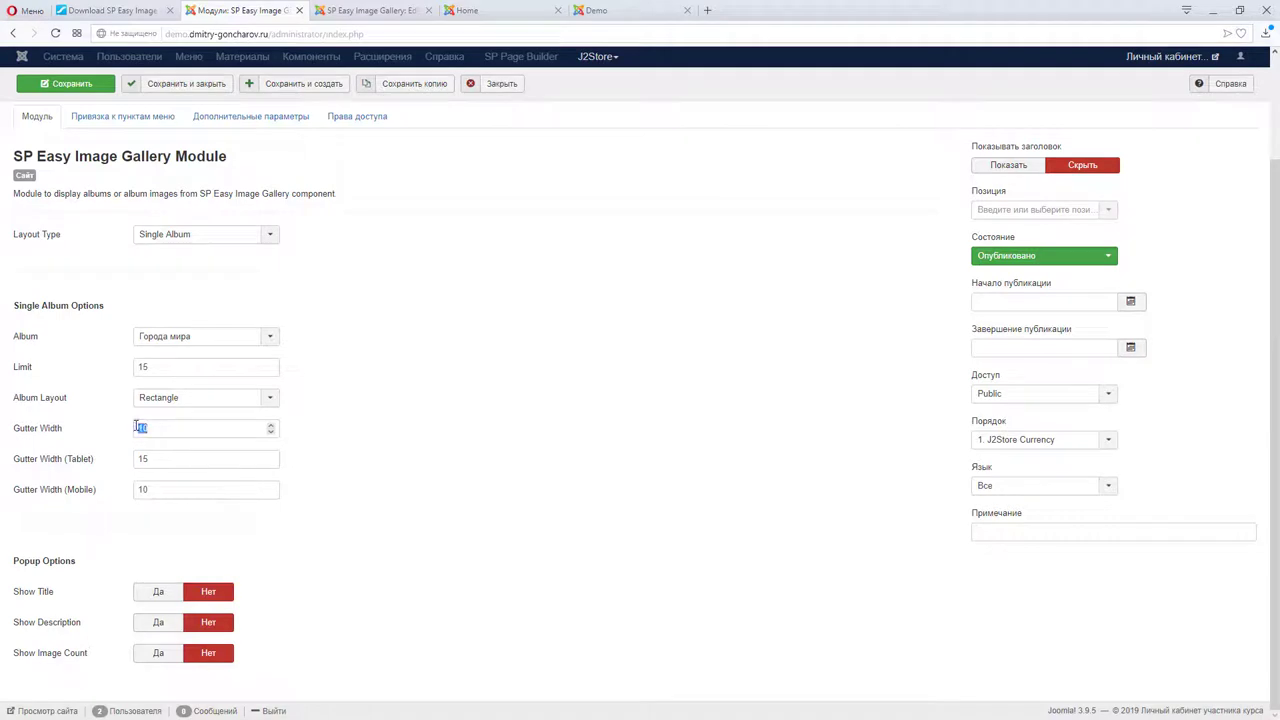
text(9)
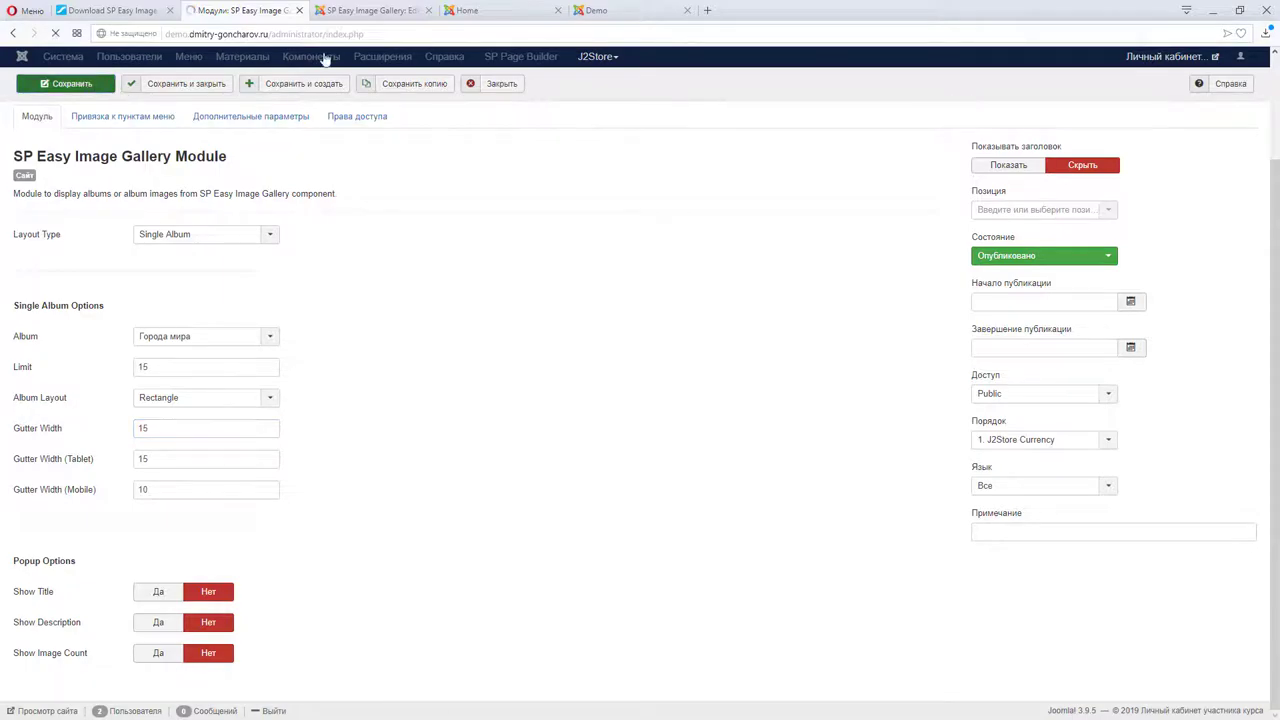
Step: Reload the Home page and examine the rectangle gallery's spacing with the wider gutters
click(500, 12)
click(56, 34)
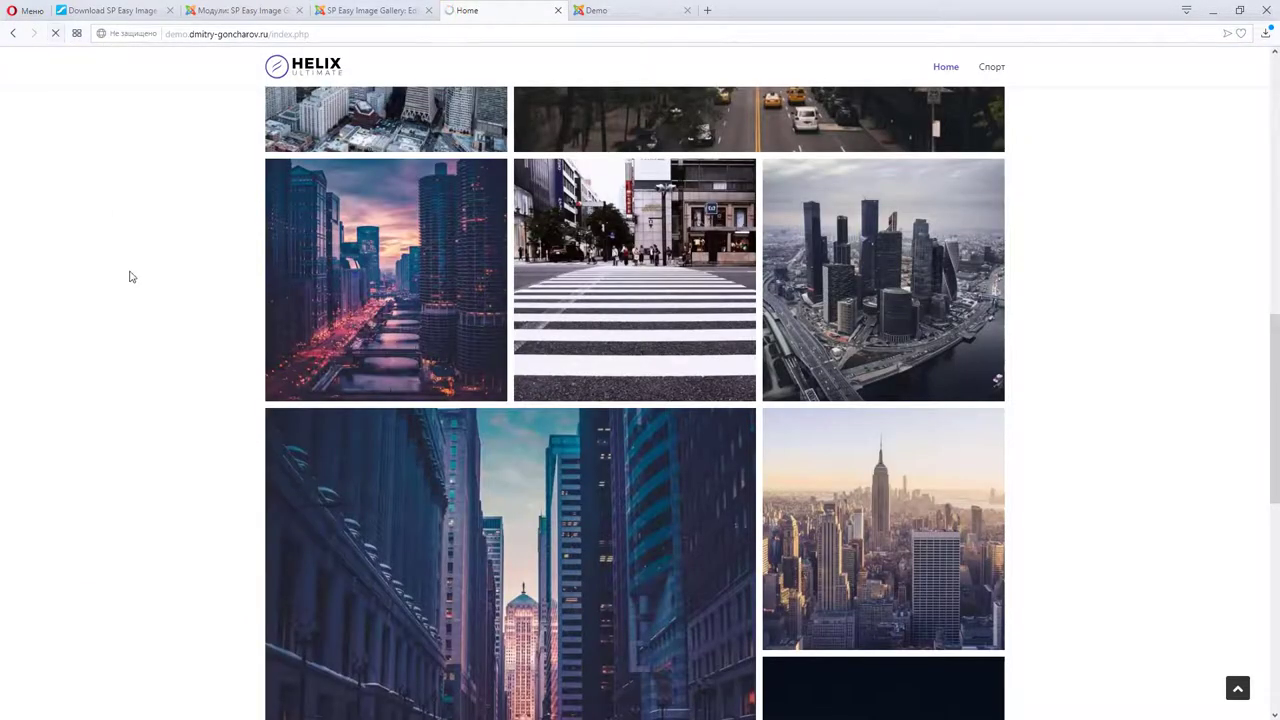
scroll(617, 421, down, 5)
scroll(617, 421, up, 15)
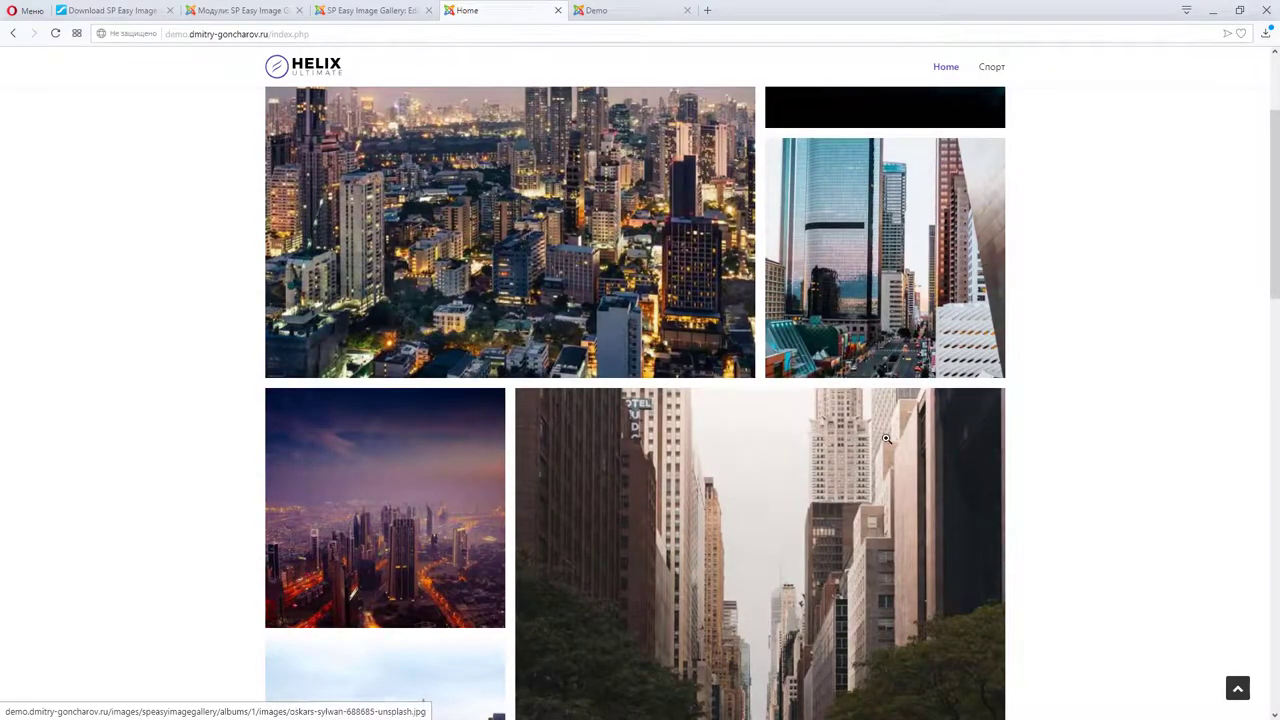
scroll(676, 408, down, 2)
scroll(676, 408, up, 4)
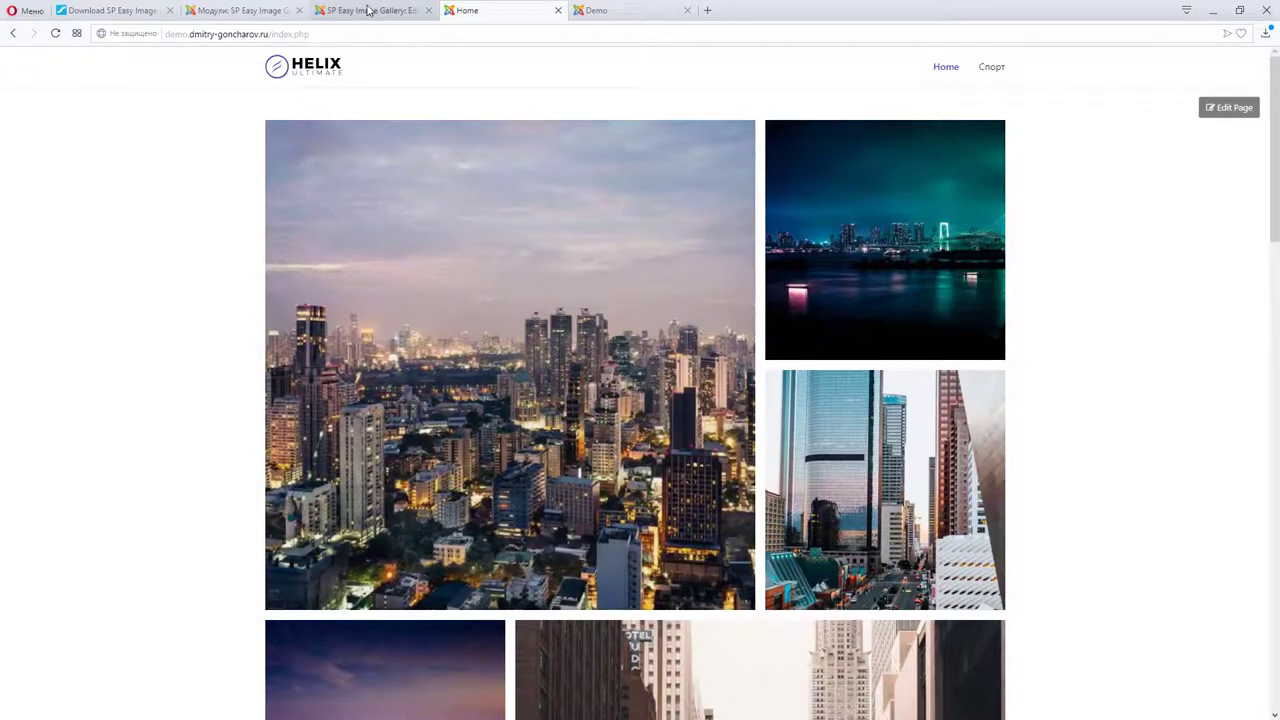
Step: Return to the gallery module and compare the options offered by the Album List and Single Album layout types
click(239, 15)
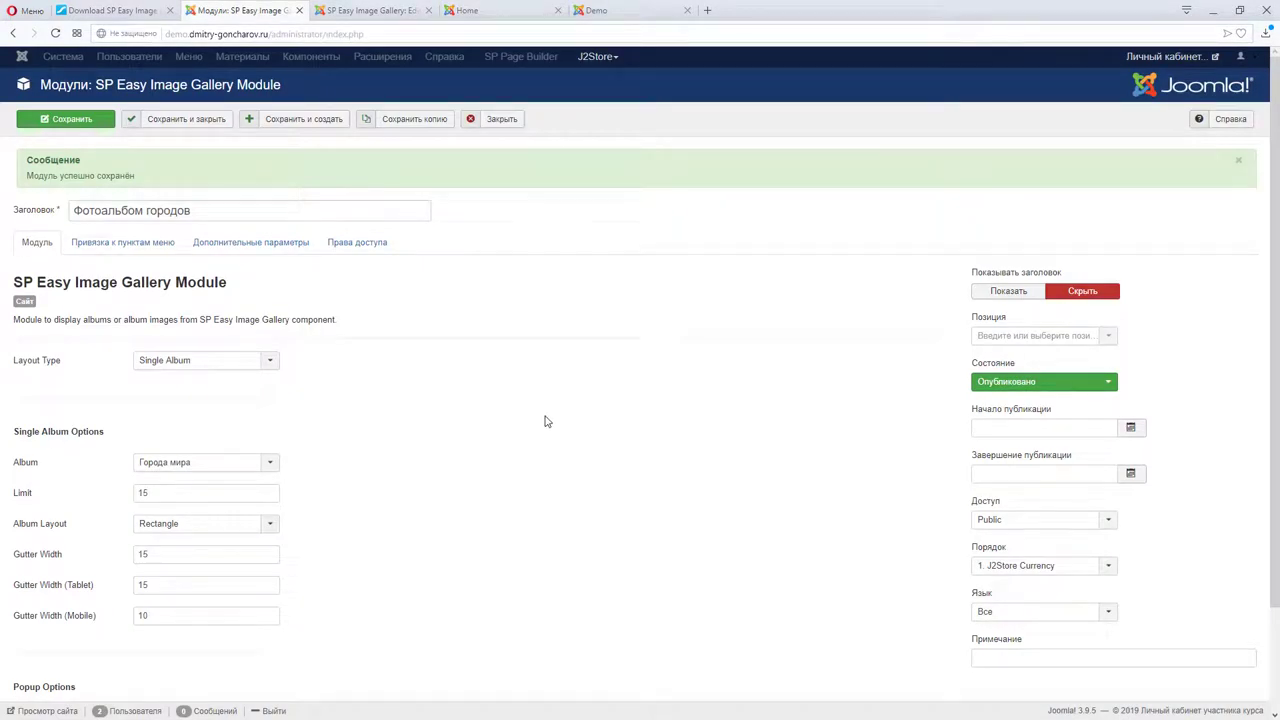
scroll(435, 380, down, 1)
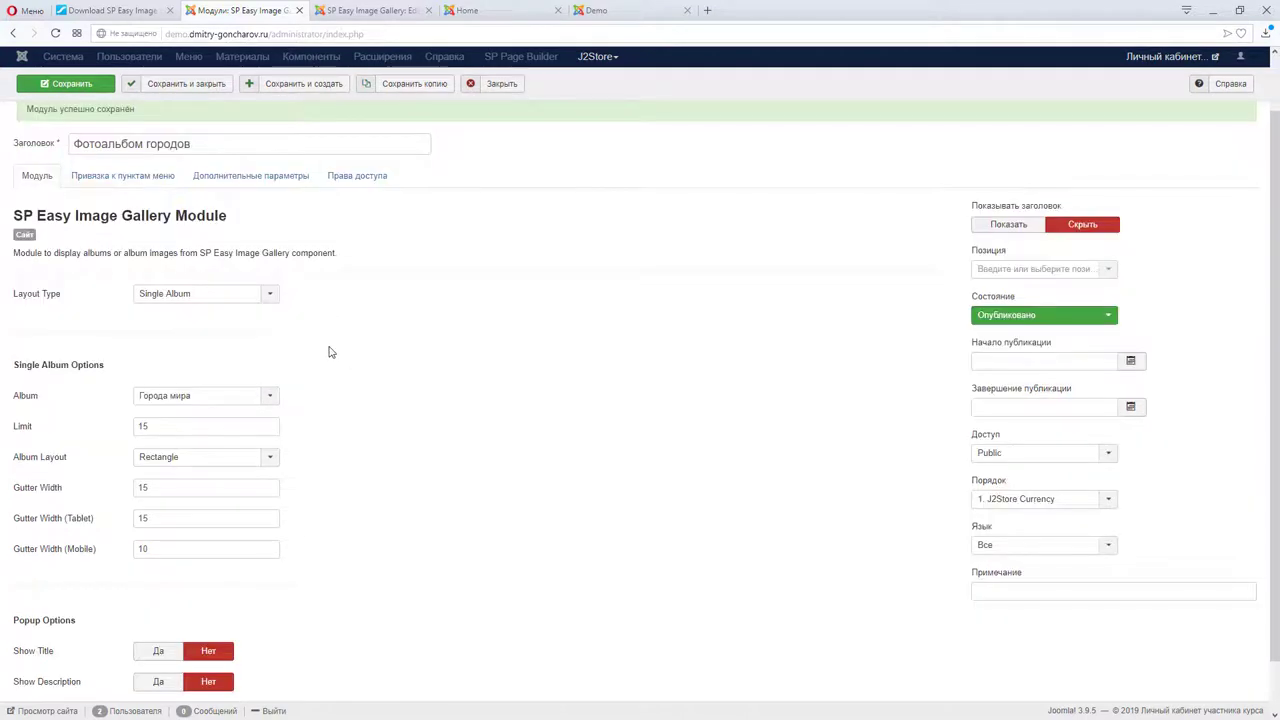
click(270, 298)
click(160, 328)
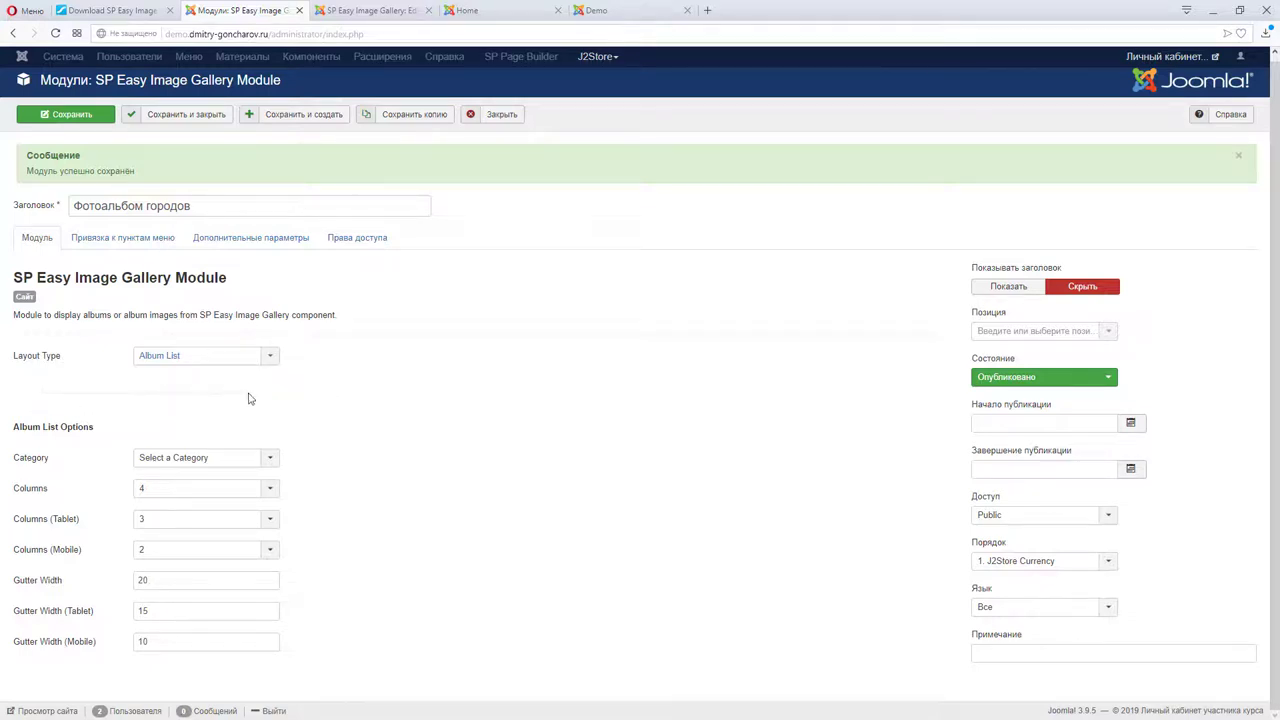
click(267, 358)
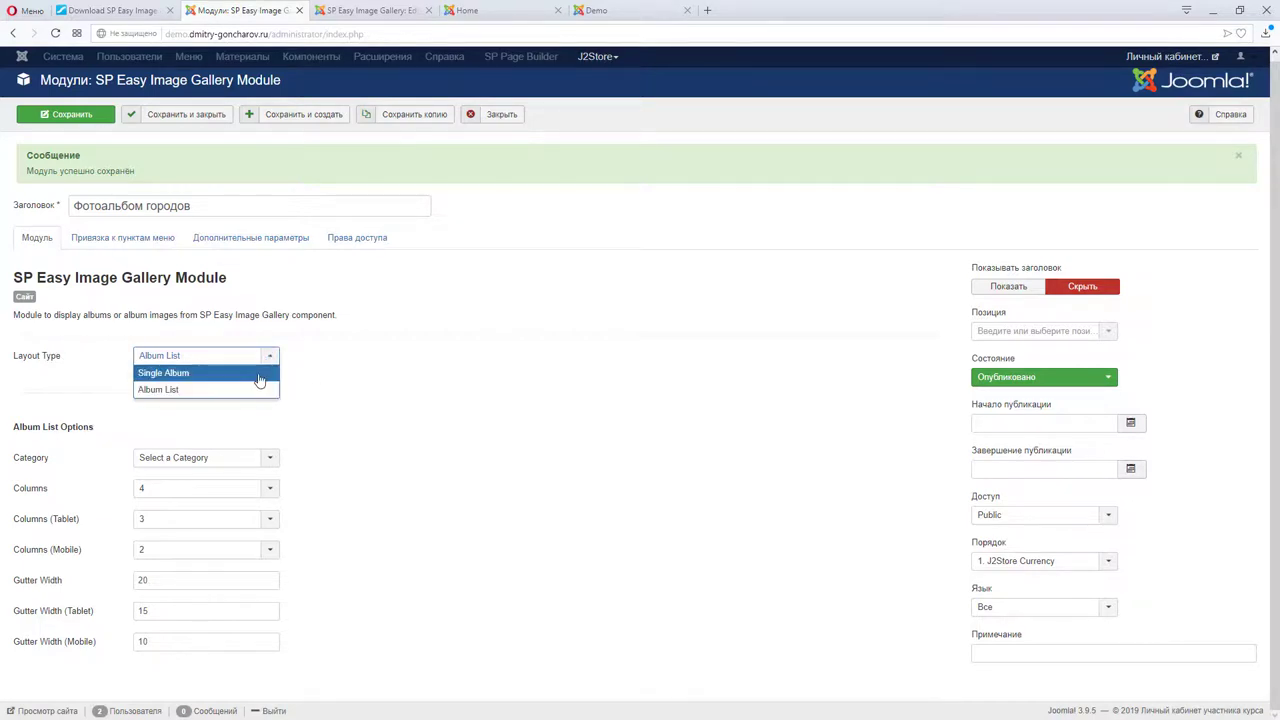
click(230, 371)
scroll(100, 380, down, 1)
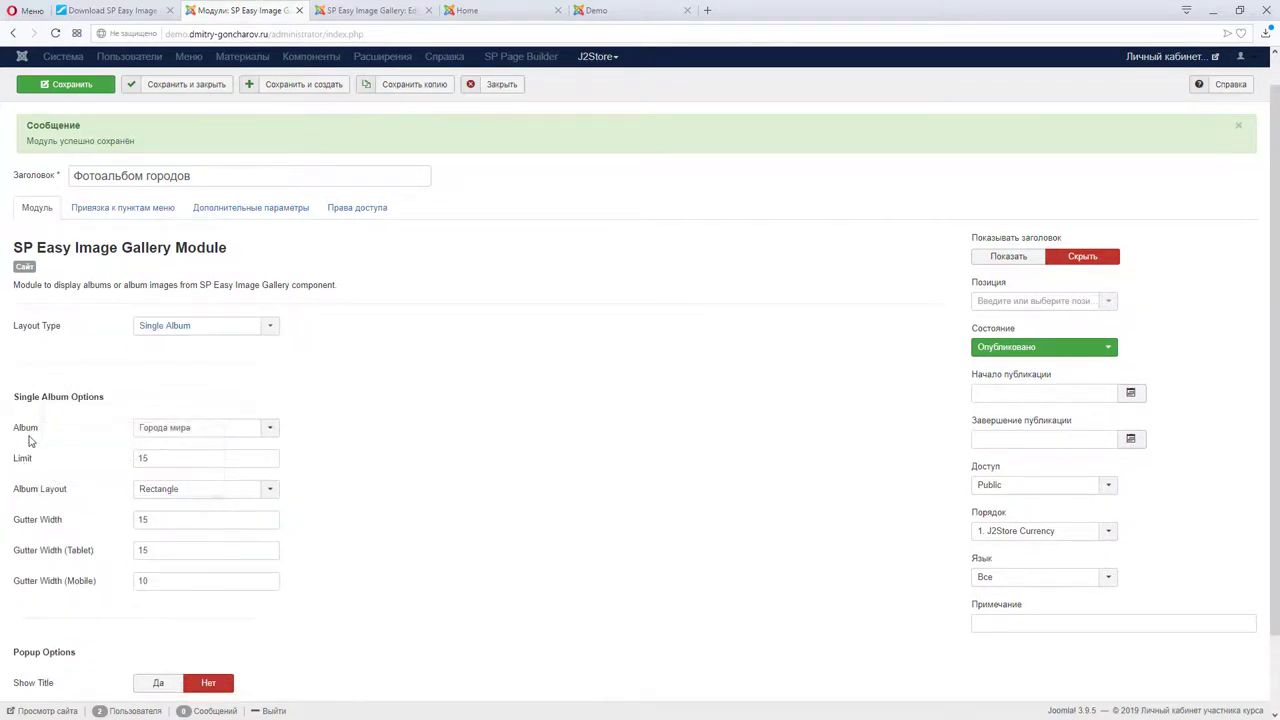
Step: Set the module's Layout Type to Album List with category Города, save it, and reload the Home page
click(262, 318)
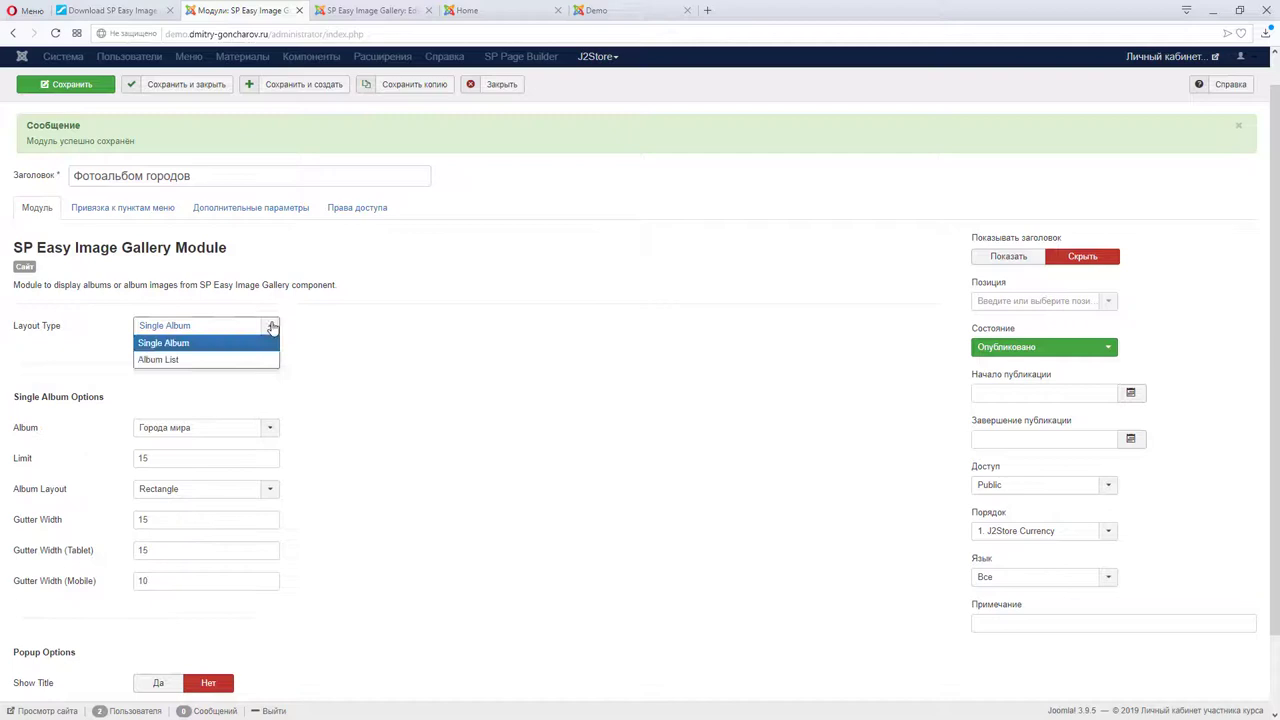
click(220, 358)
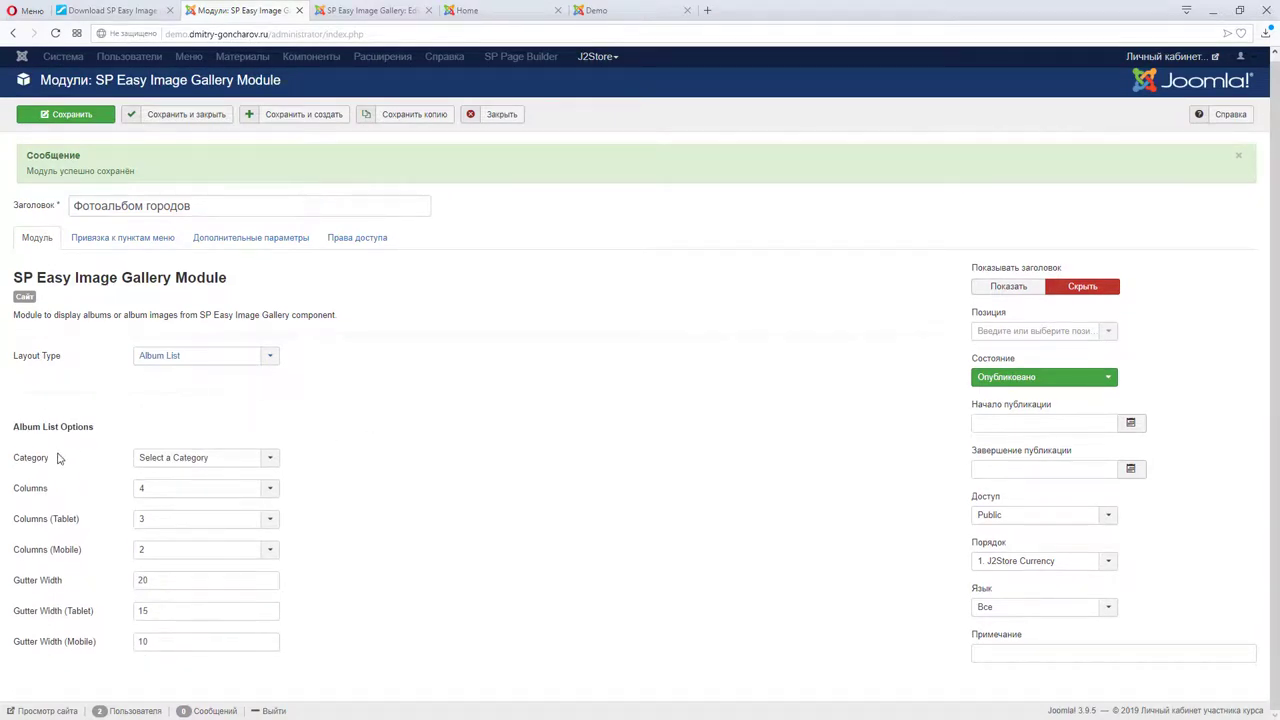
click(258, 457)
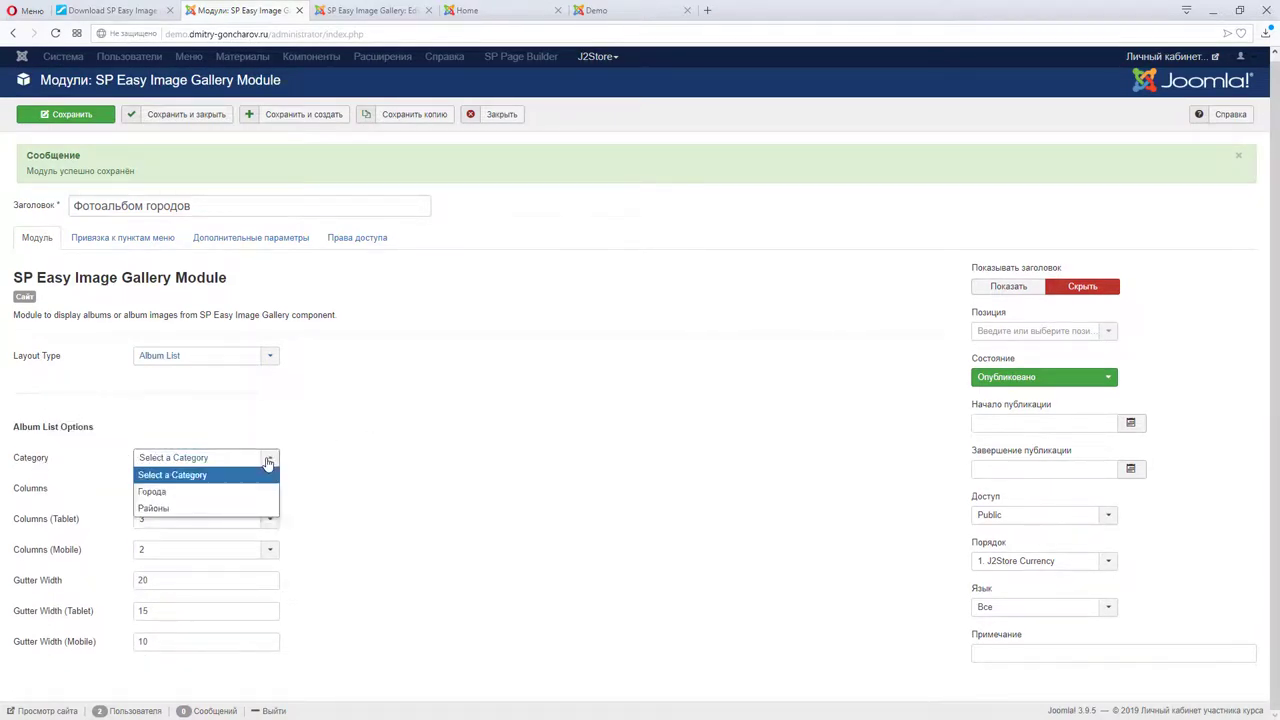
click(163, 492)
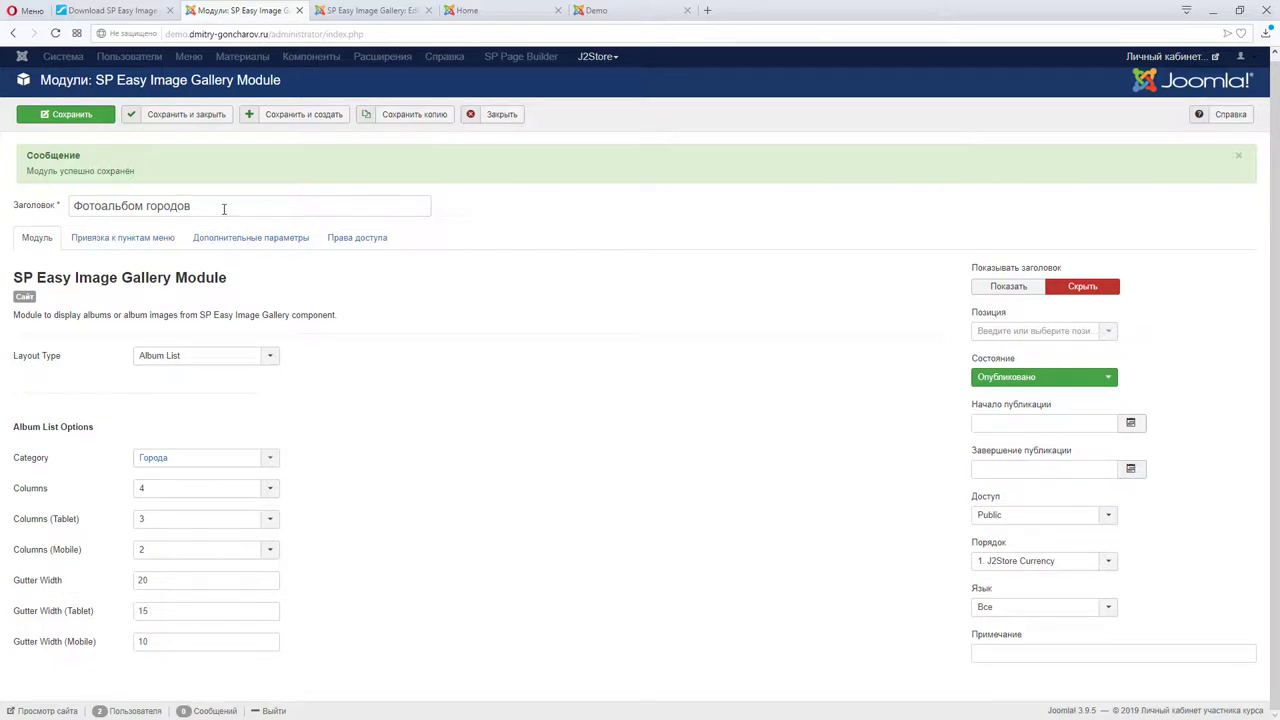
click(82, 120)
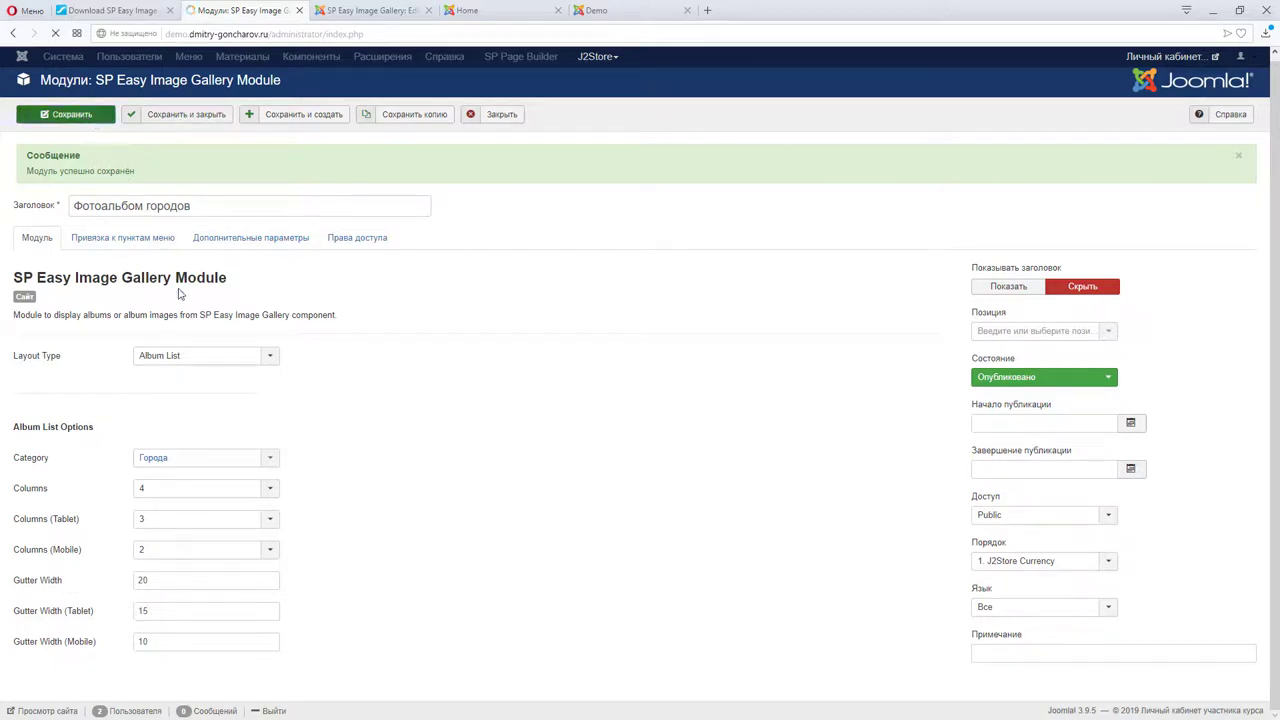
click(458, 12)
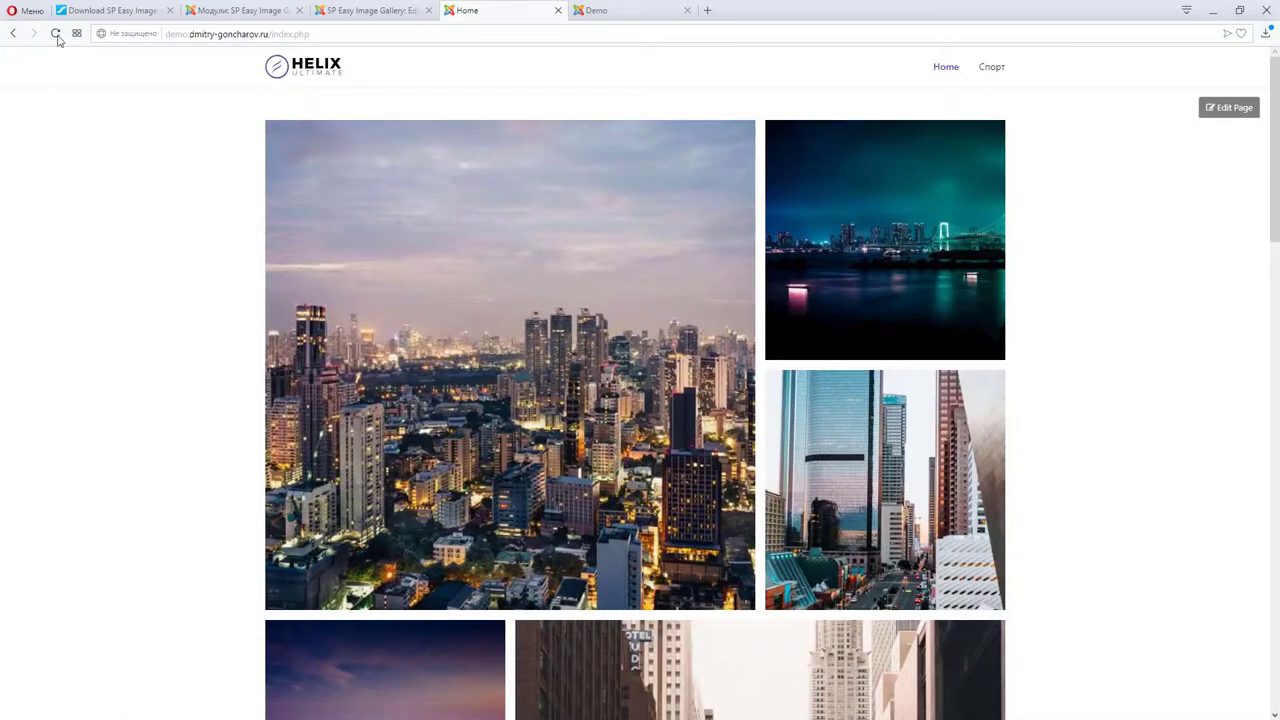
click(56, 34)
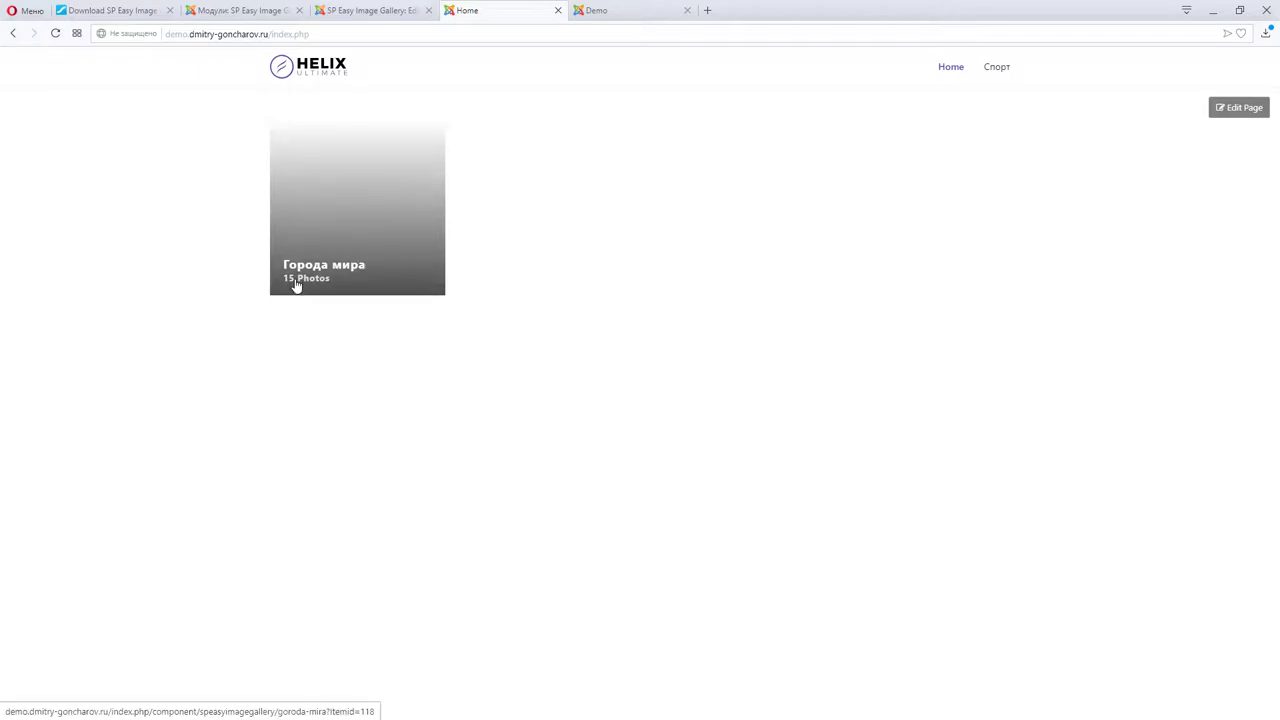
Step: Set the Города мира album's Featured Image to the city skyline photo in the root image folder and save the album
click(352, 10)
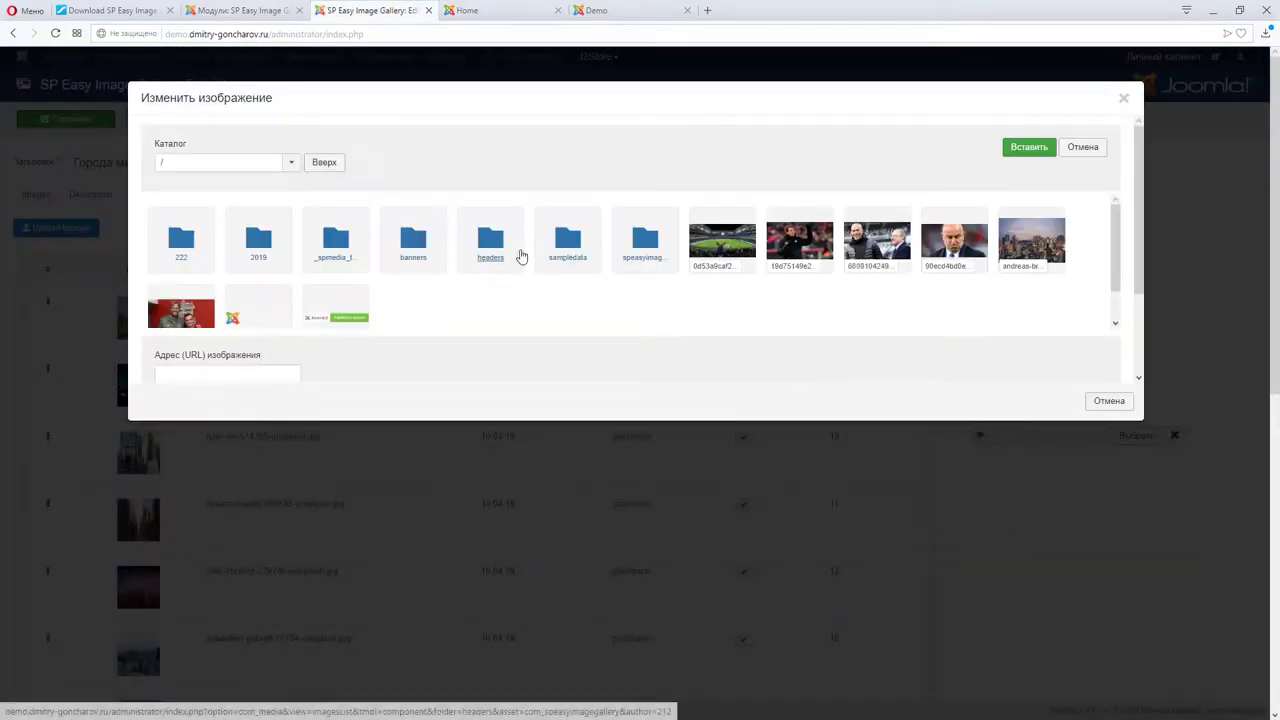
click(1022, 243)
click(1029, 148)
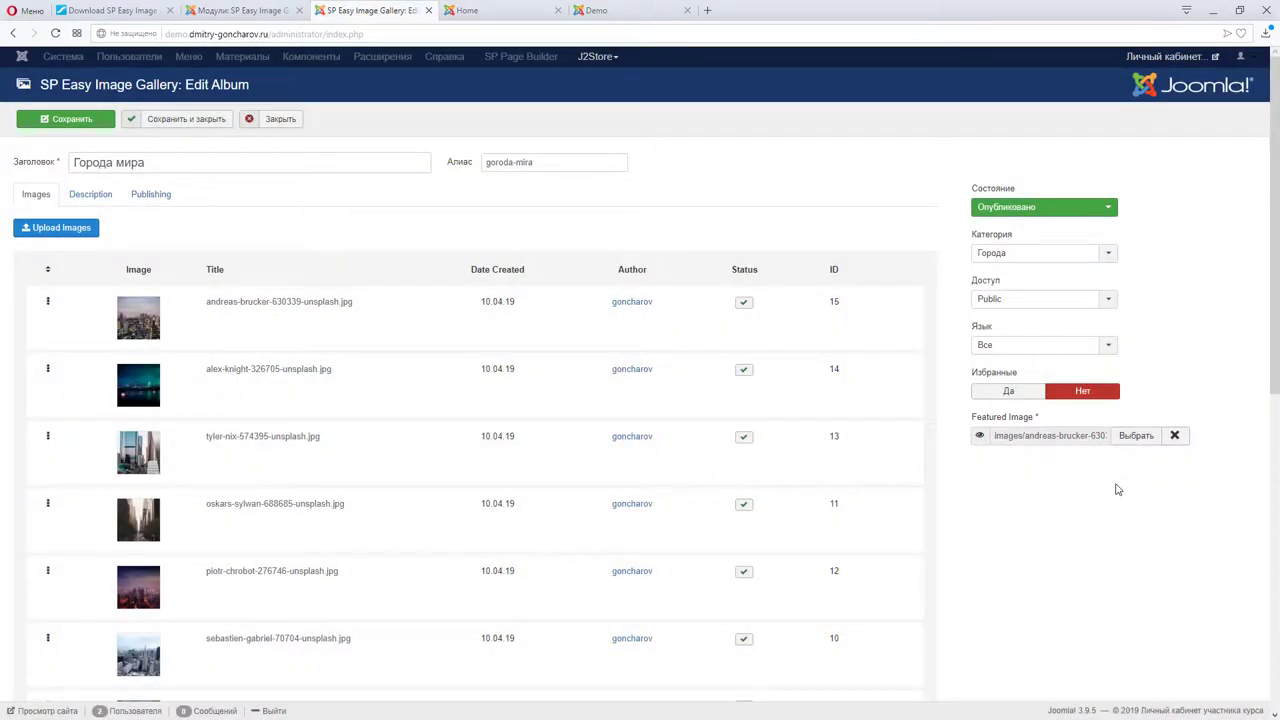
click(95, 121)
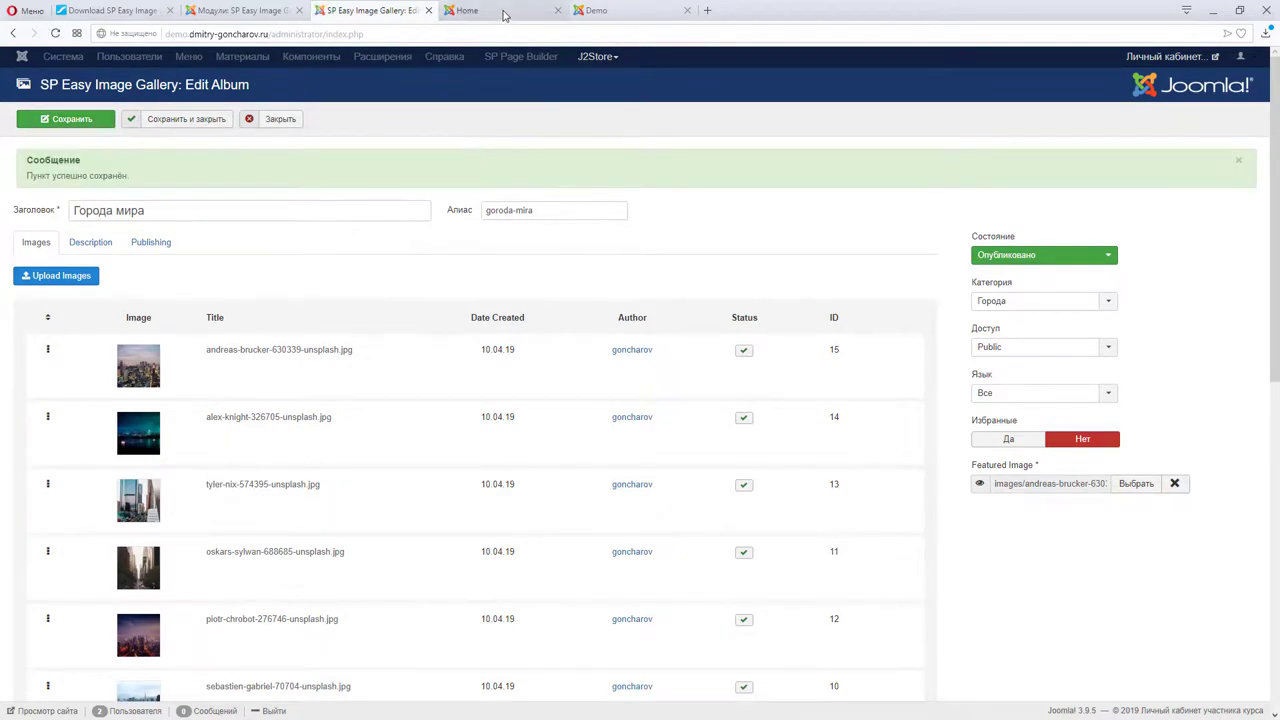
Step: Reload the Home page, open the Города мира album to check its images and popup, and return to Home
click(489, 12)
click(57, 34)
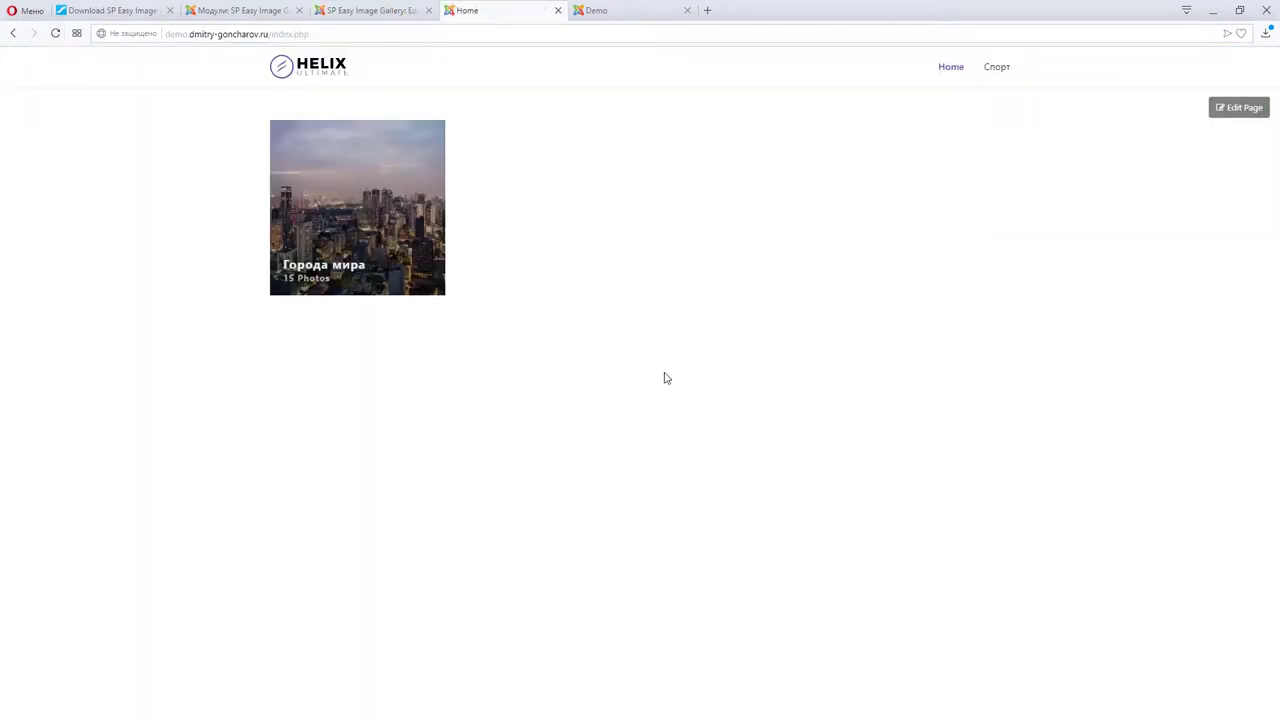
click(303, 272)
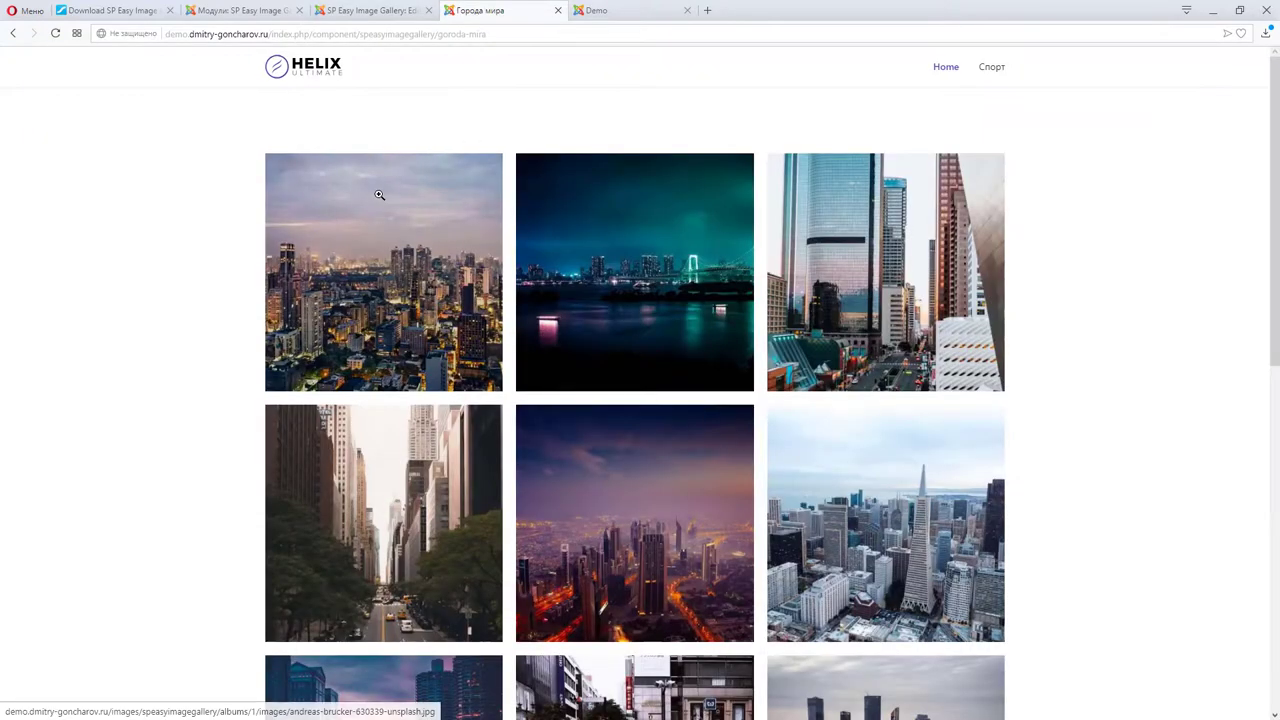
scroll(405, 289, down, 7)
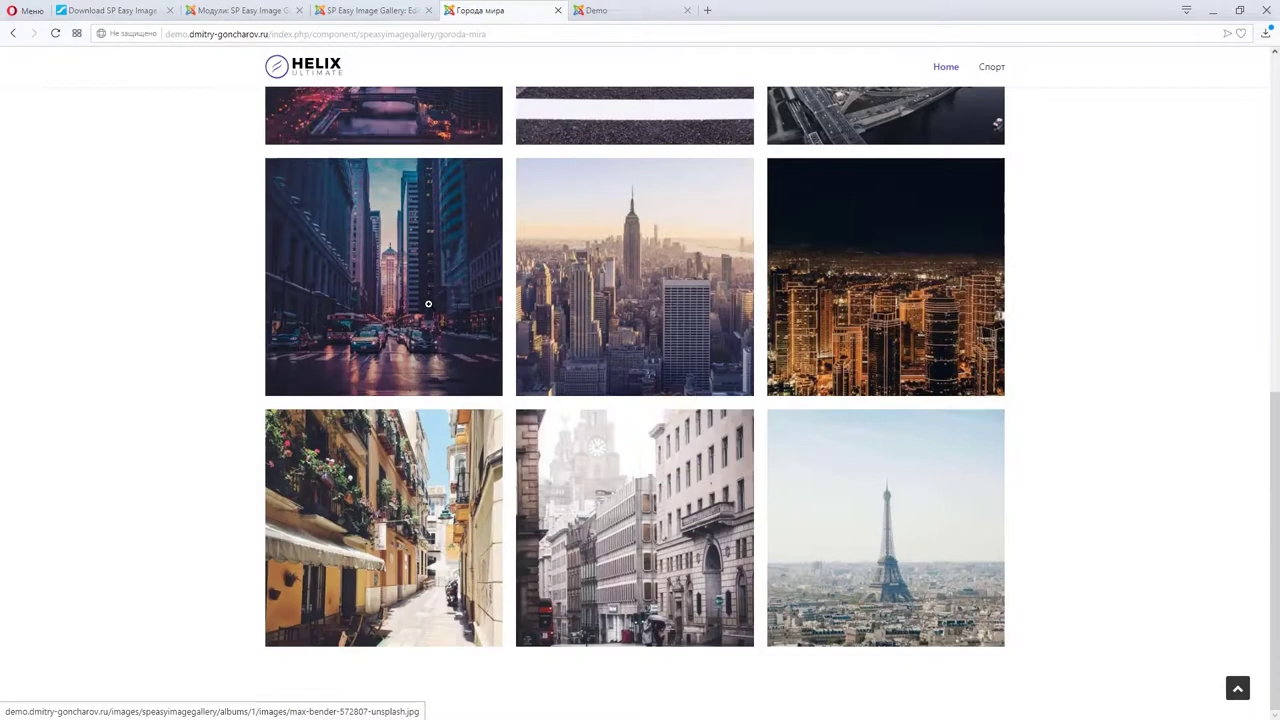
scroll(357, 347, up, 7)
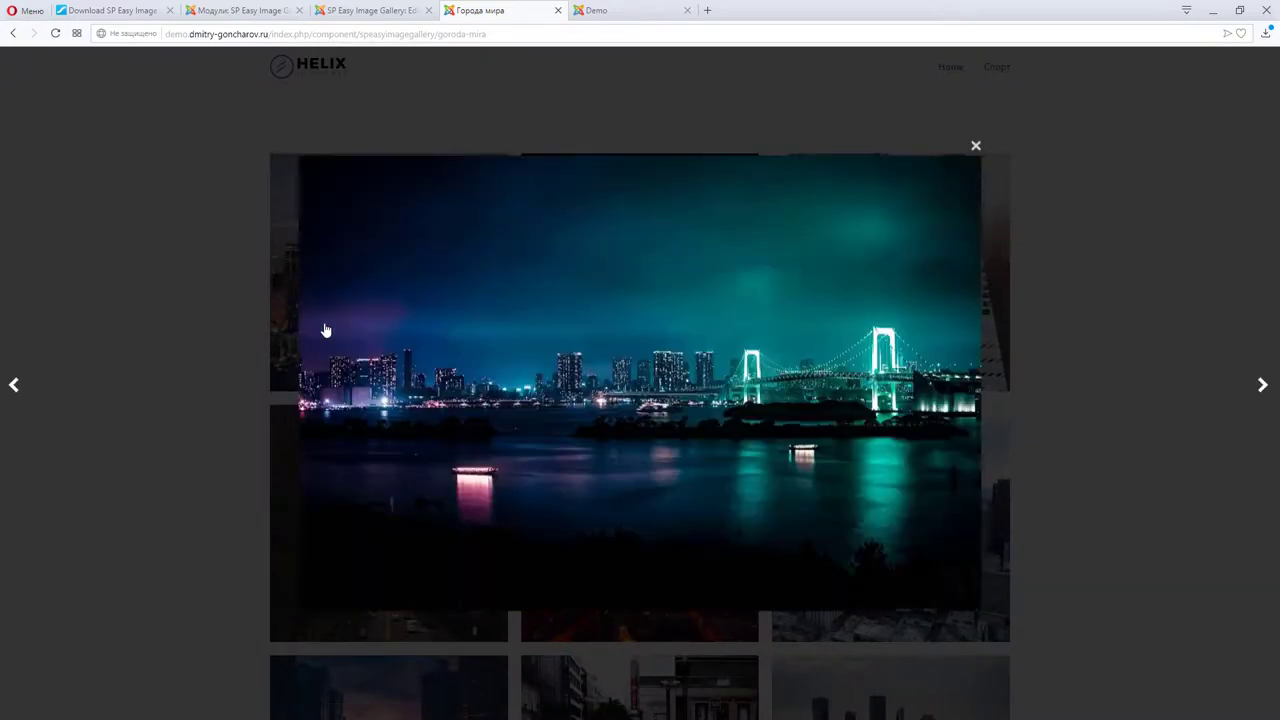
click(223, 289)
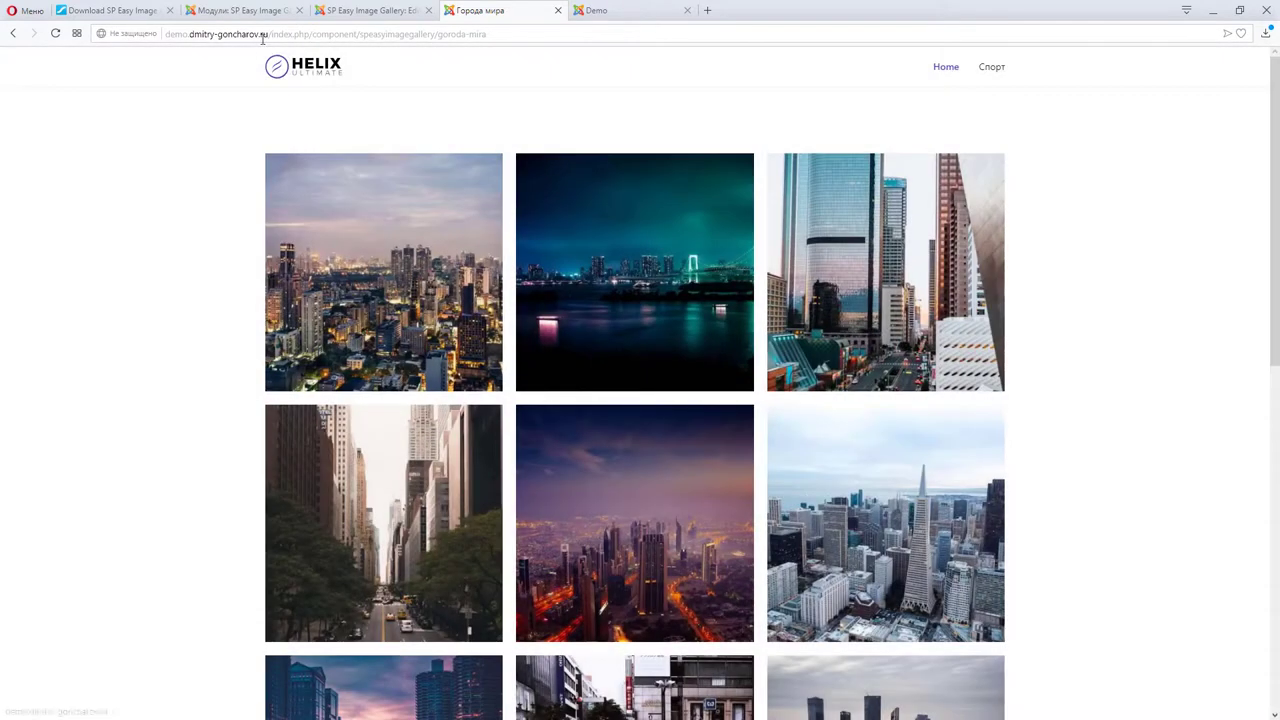
click(13, 33)
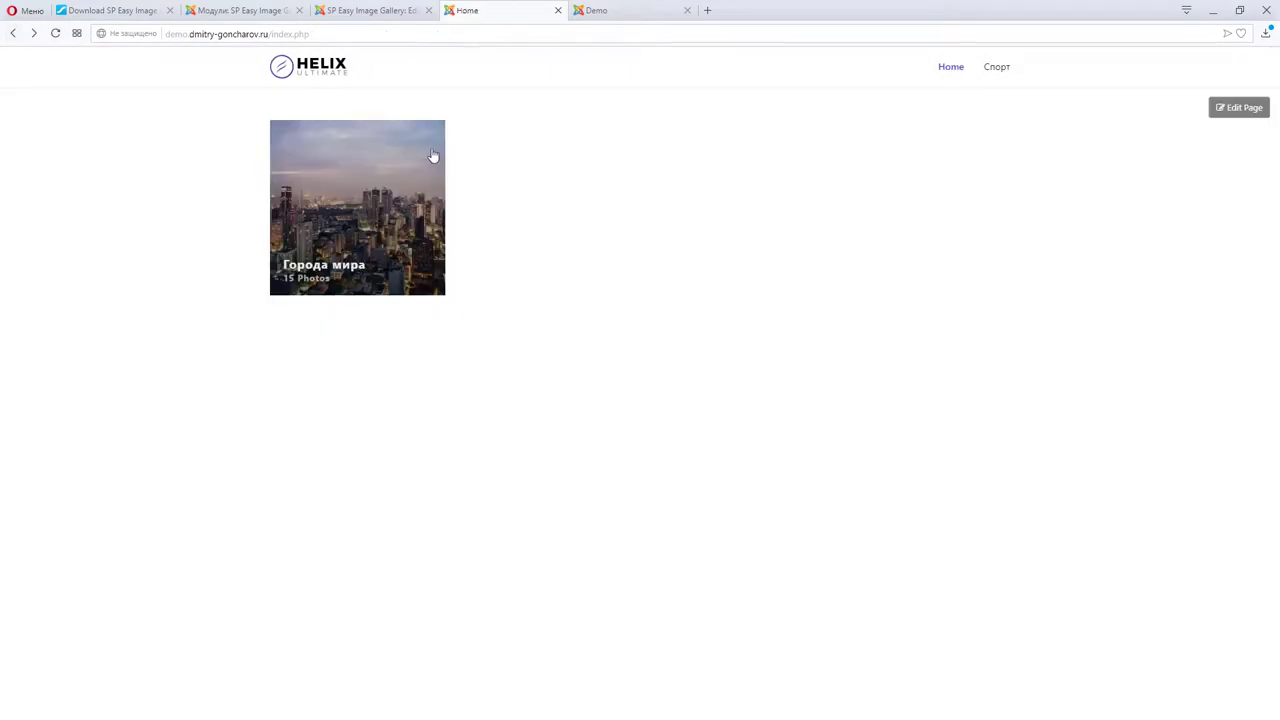
Step: Save and close the Города мира album, and select it in the albums list
click(362, 10)
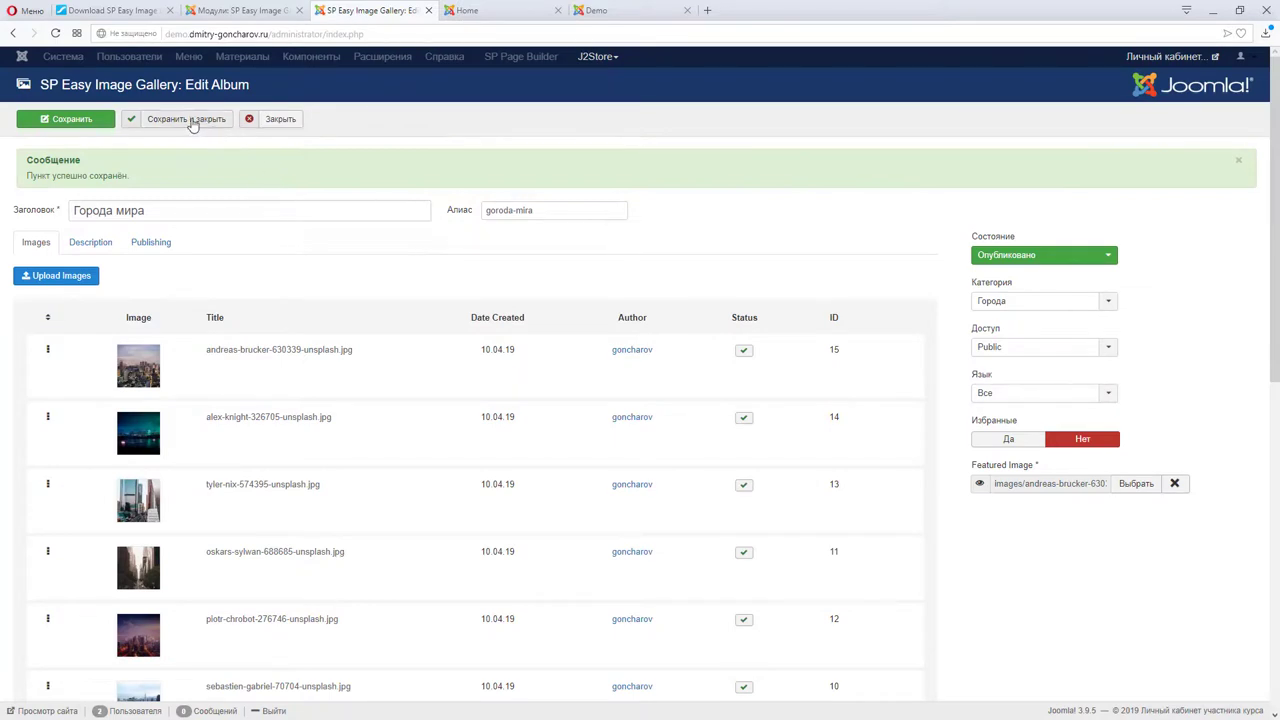
click(192, 123)
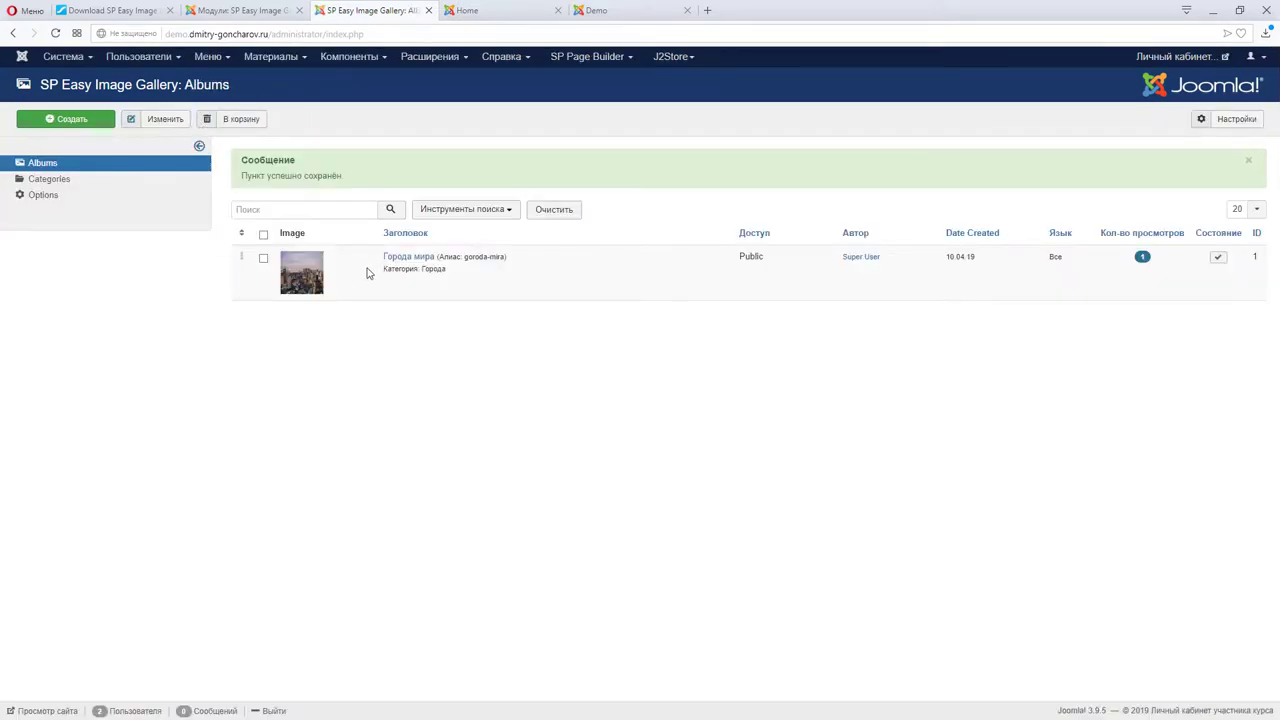
click(263, 262)
click(469, 11)
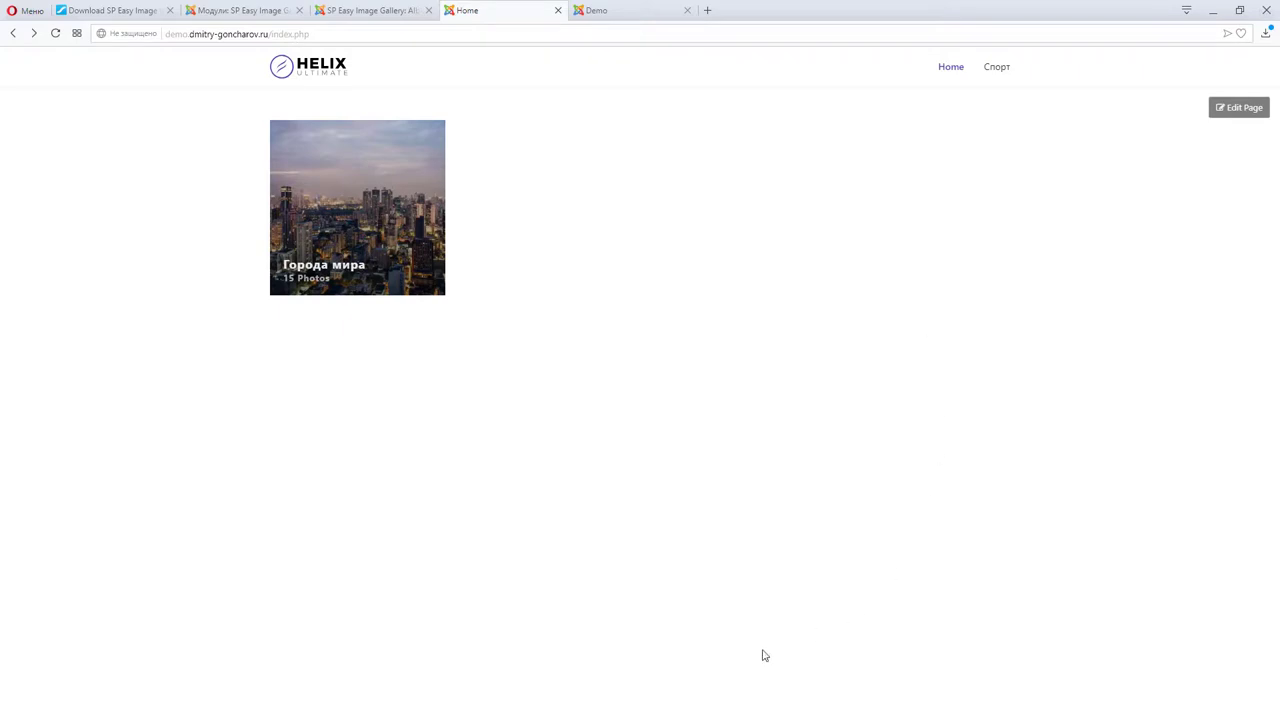
click(366, 11)
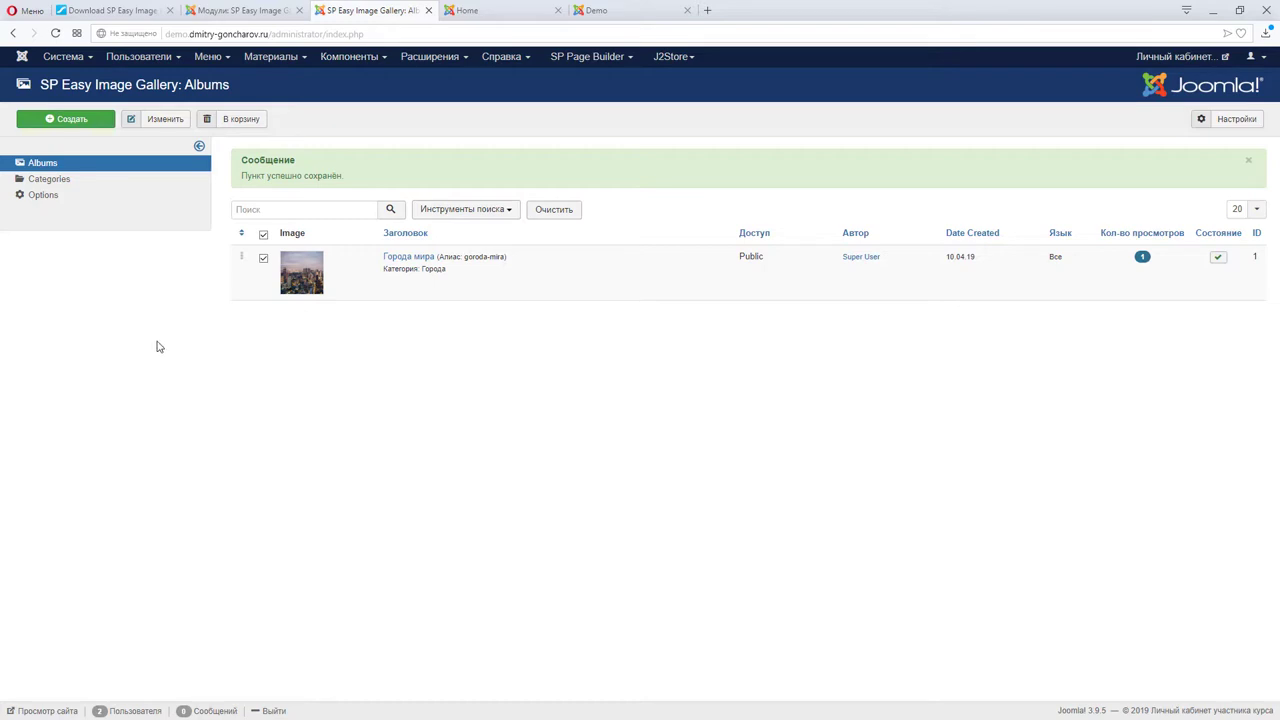
click(349, 58)
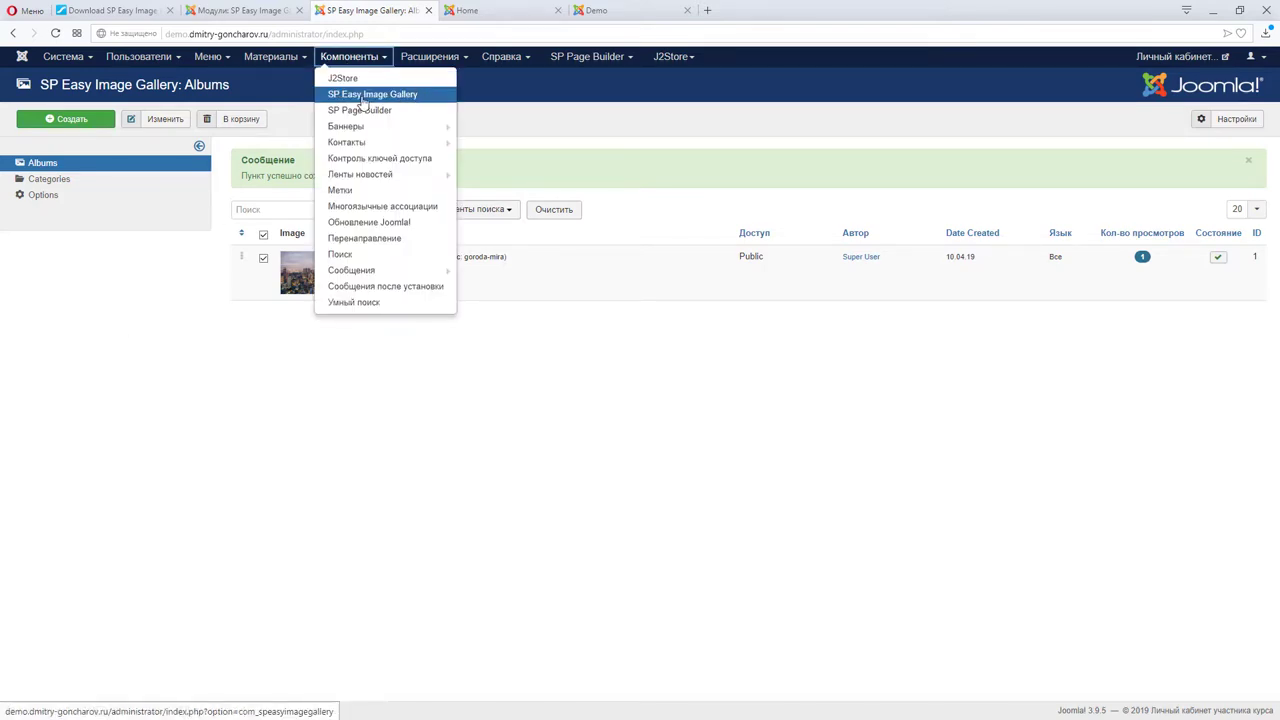
click(517, 101)
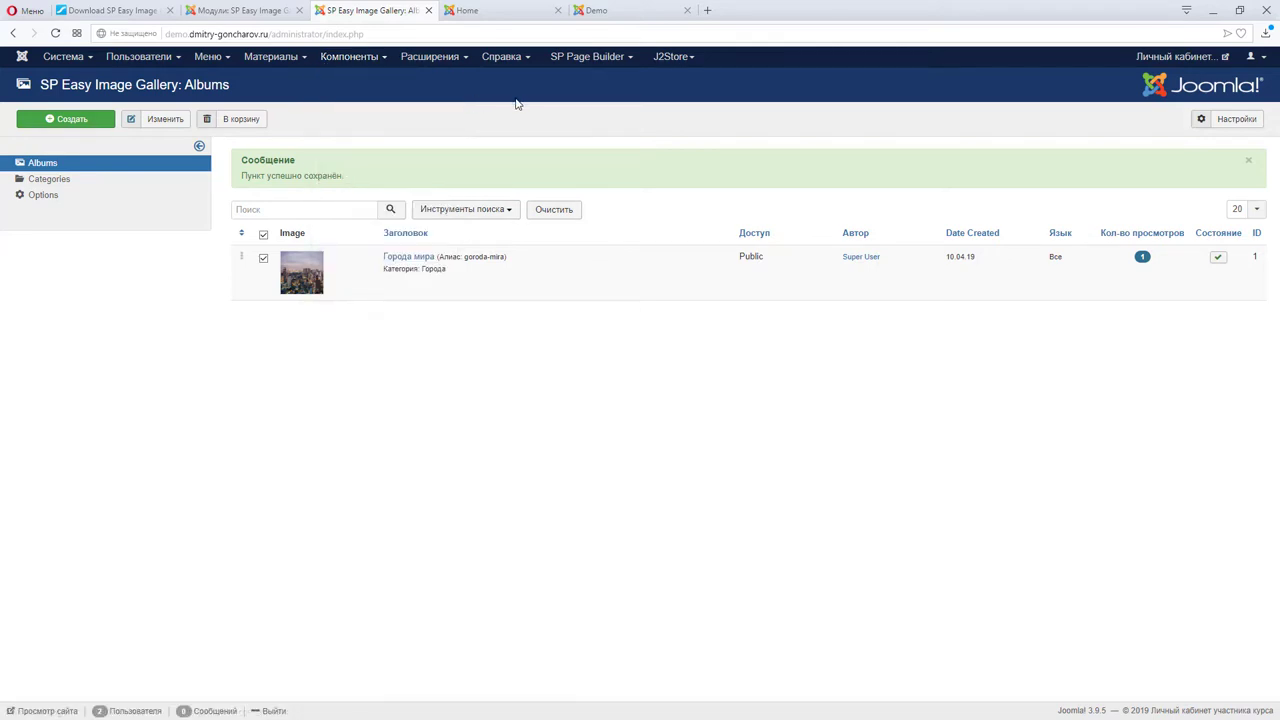